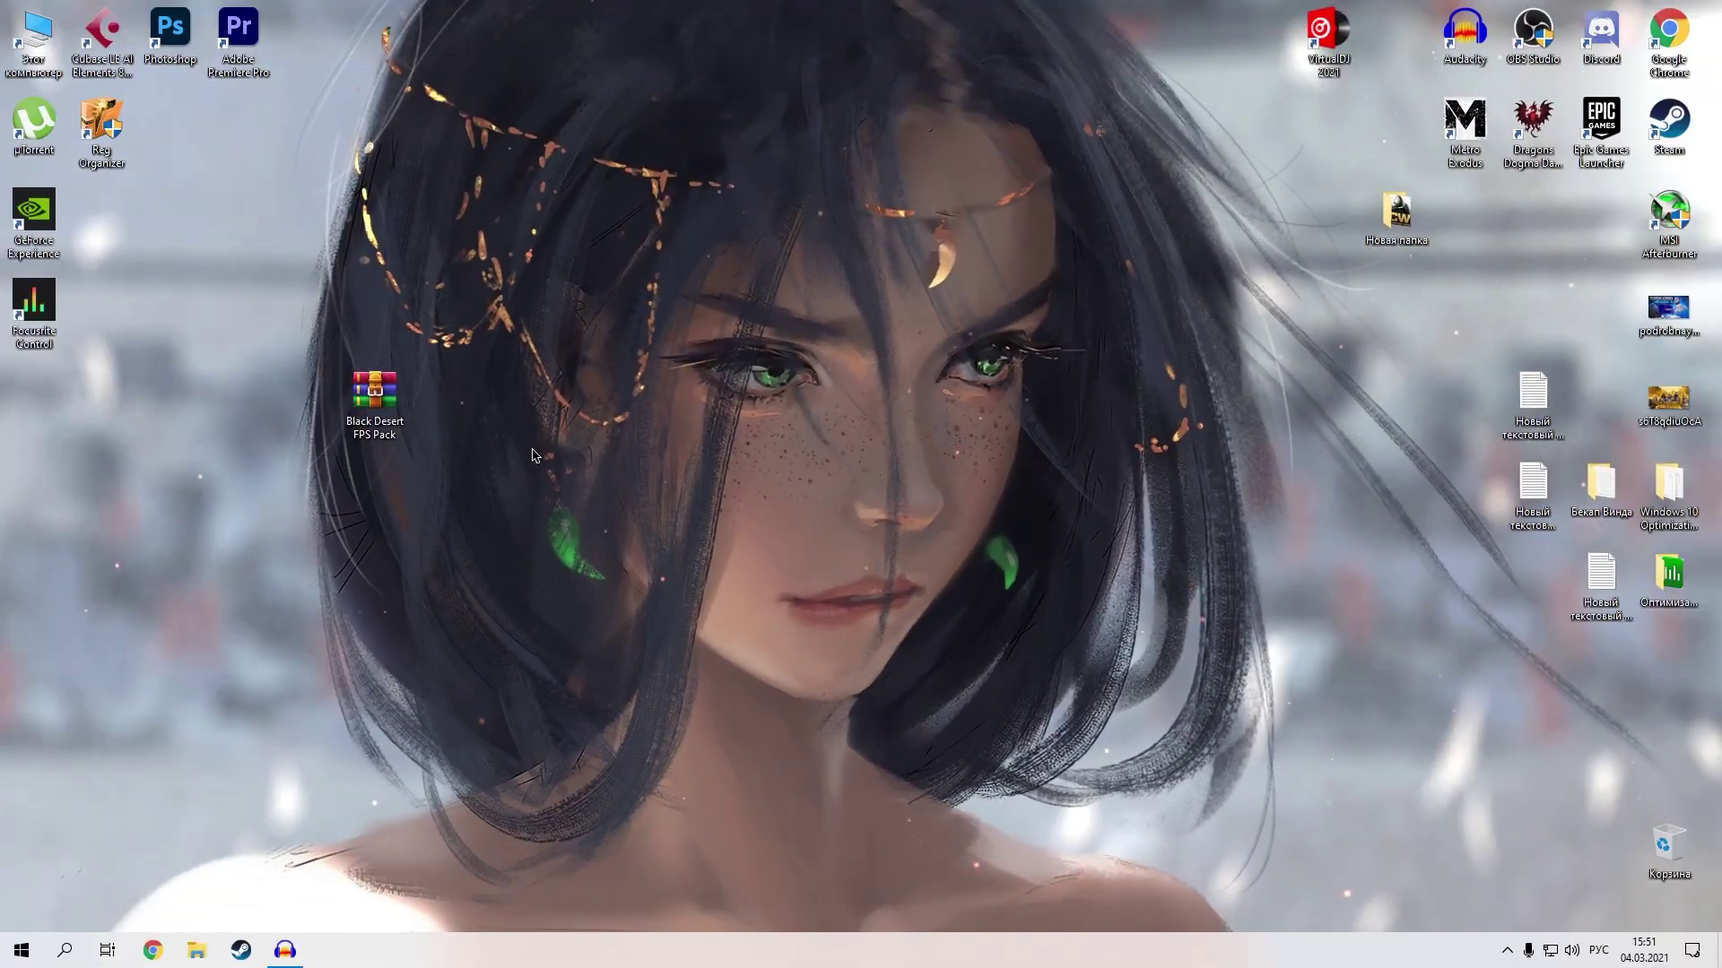
# Extract the Black Desert FPS Pack folder from its archive to the desktop and open the extracted folder.
pyautogui.doubleClick(374, 393)
pyautogui.moveTo(130, 225); pyautogui.dragTo(467, 399)
pyautogui.click(1323, 62)
pyautogui.doubleClick(444, 395)
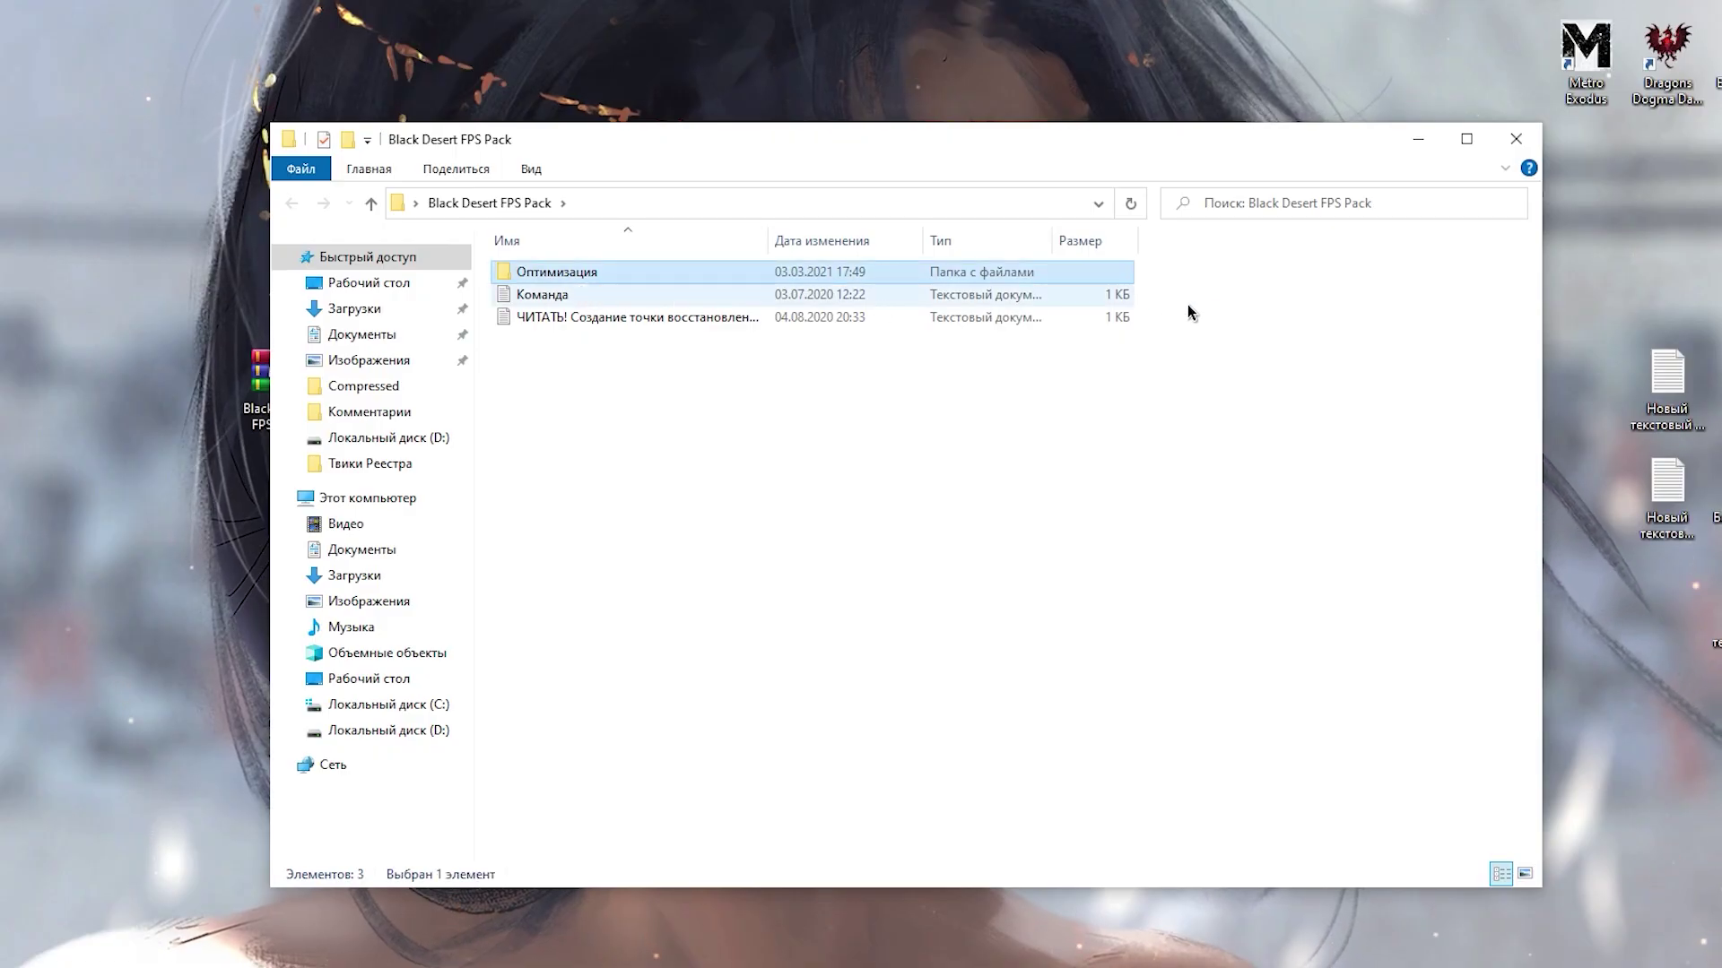
pyautogui.moveTo(1211, 301); pyautogui.dragTo(607, 337)
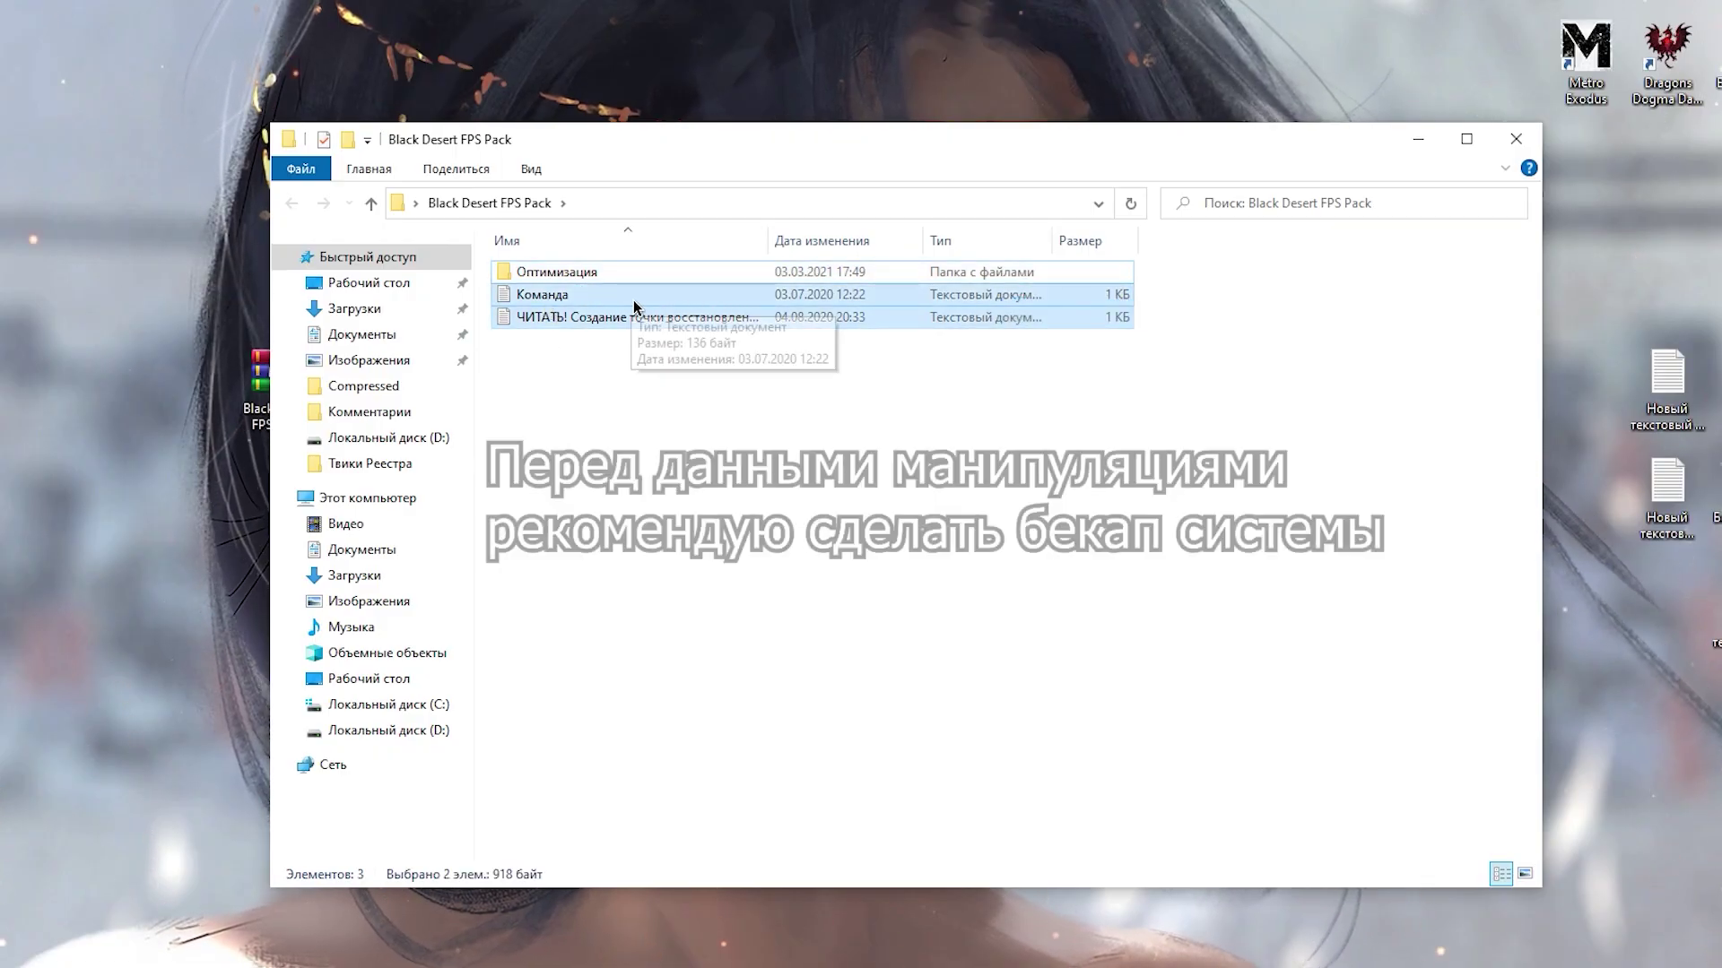
pyautogui.click(601, 303)
pyautogui.click(574, 317)
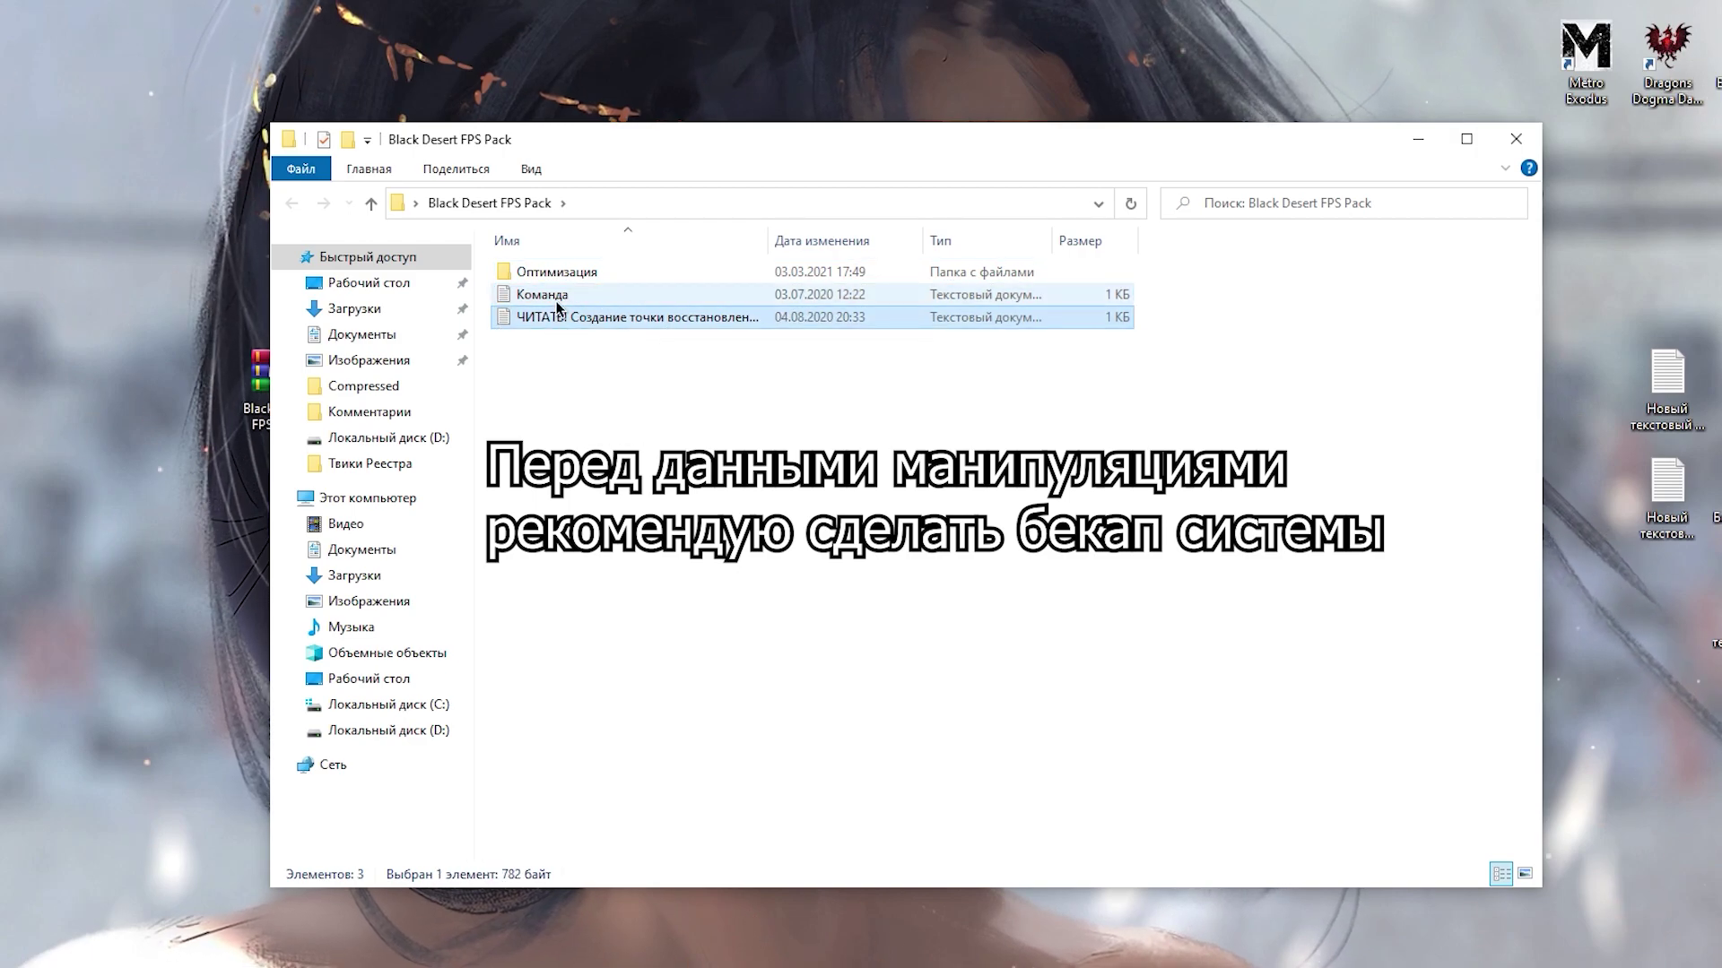
# Open the text file Команда and copy the power scheme command from it.
pyautogui.doubleClick(556, 302)
pyautogui.moveTo(677, 117); pyautogui.dragTo(144, 117)
pyautogui.rightClick(174, 114)
pyautogui.click(265, 184)
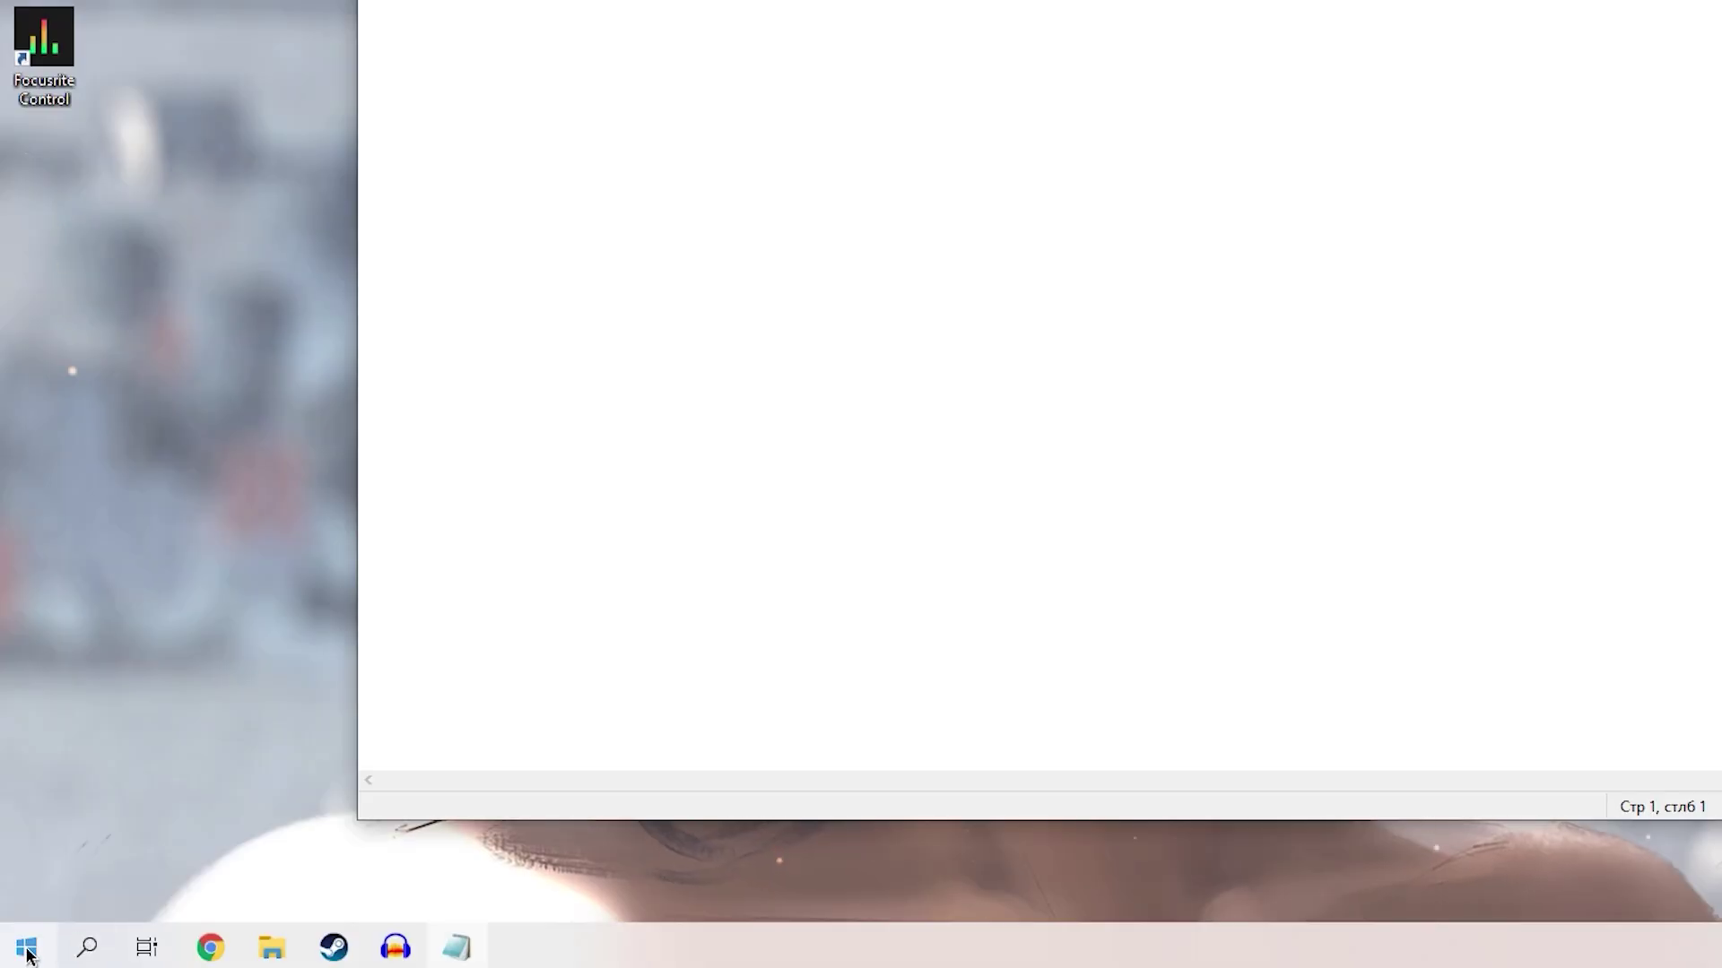
# Run powercfg -duplicatescheme e9a42b02-d5df-448d-aa00-03f14749eb61 in Windows PowerShell as administrator, and close the console.
pyautogui.rightClick(0, 967)
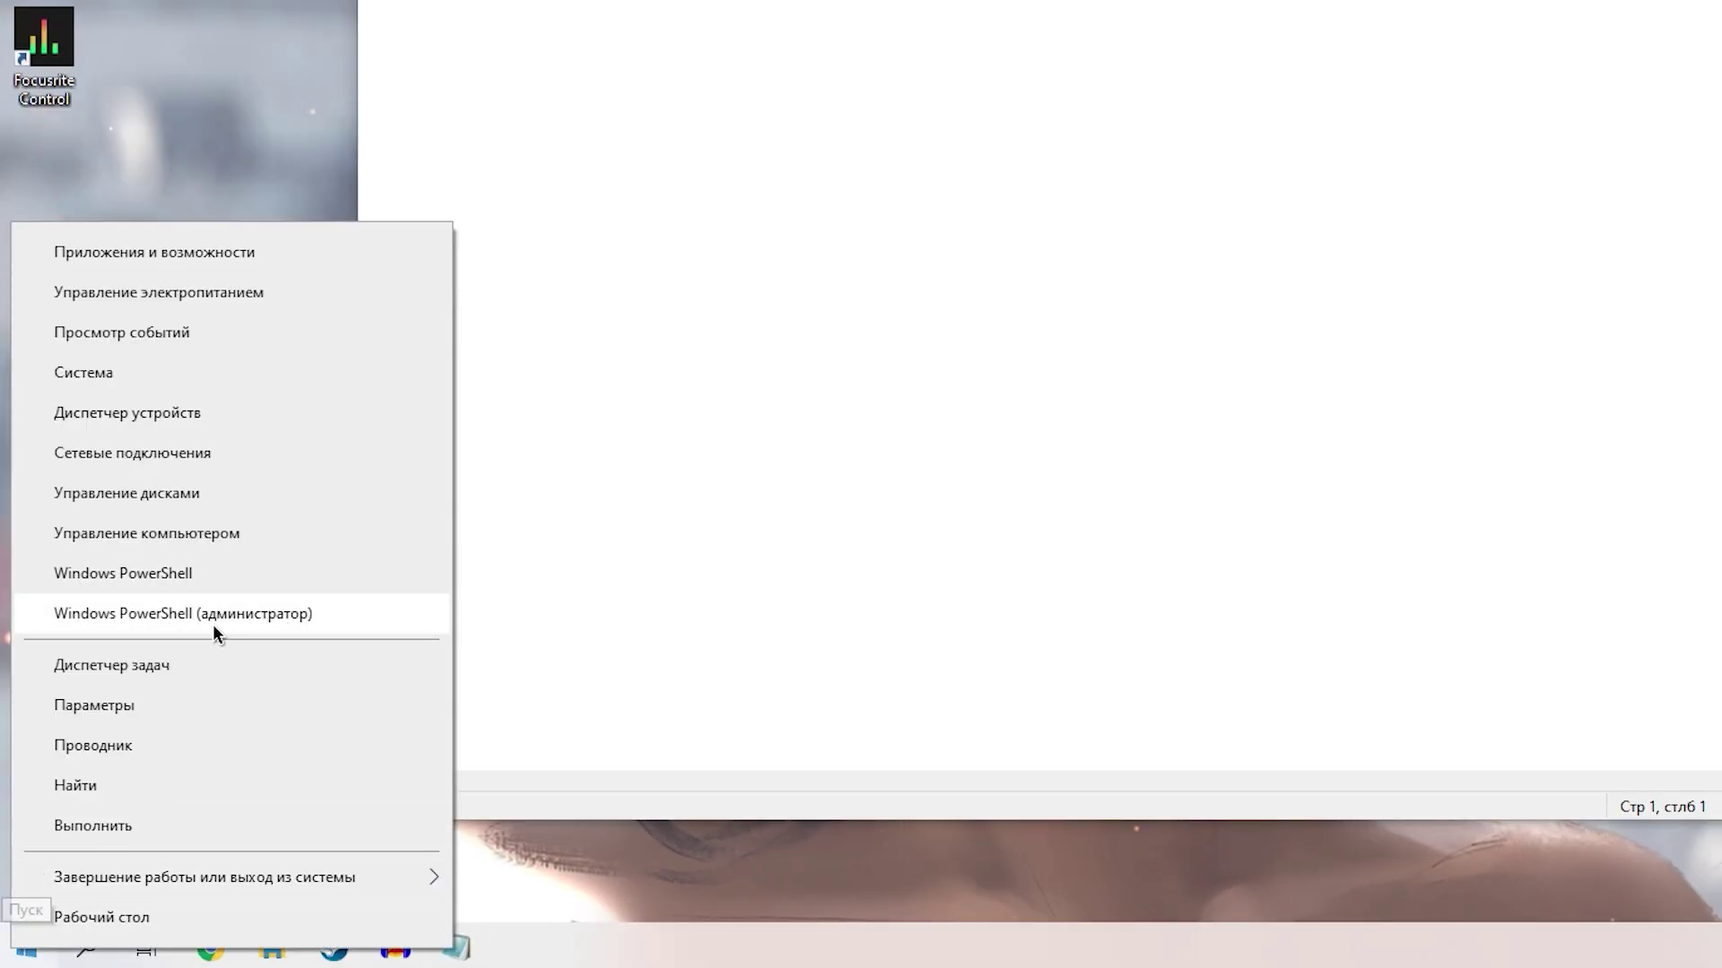
pyautogui.click(213, 617)
pyautogui.click(991, 633)
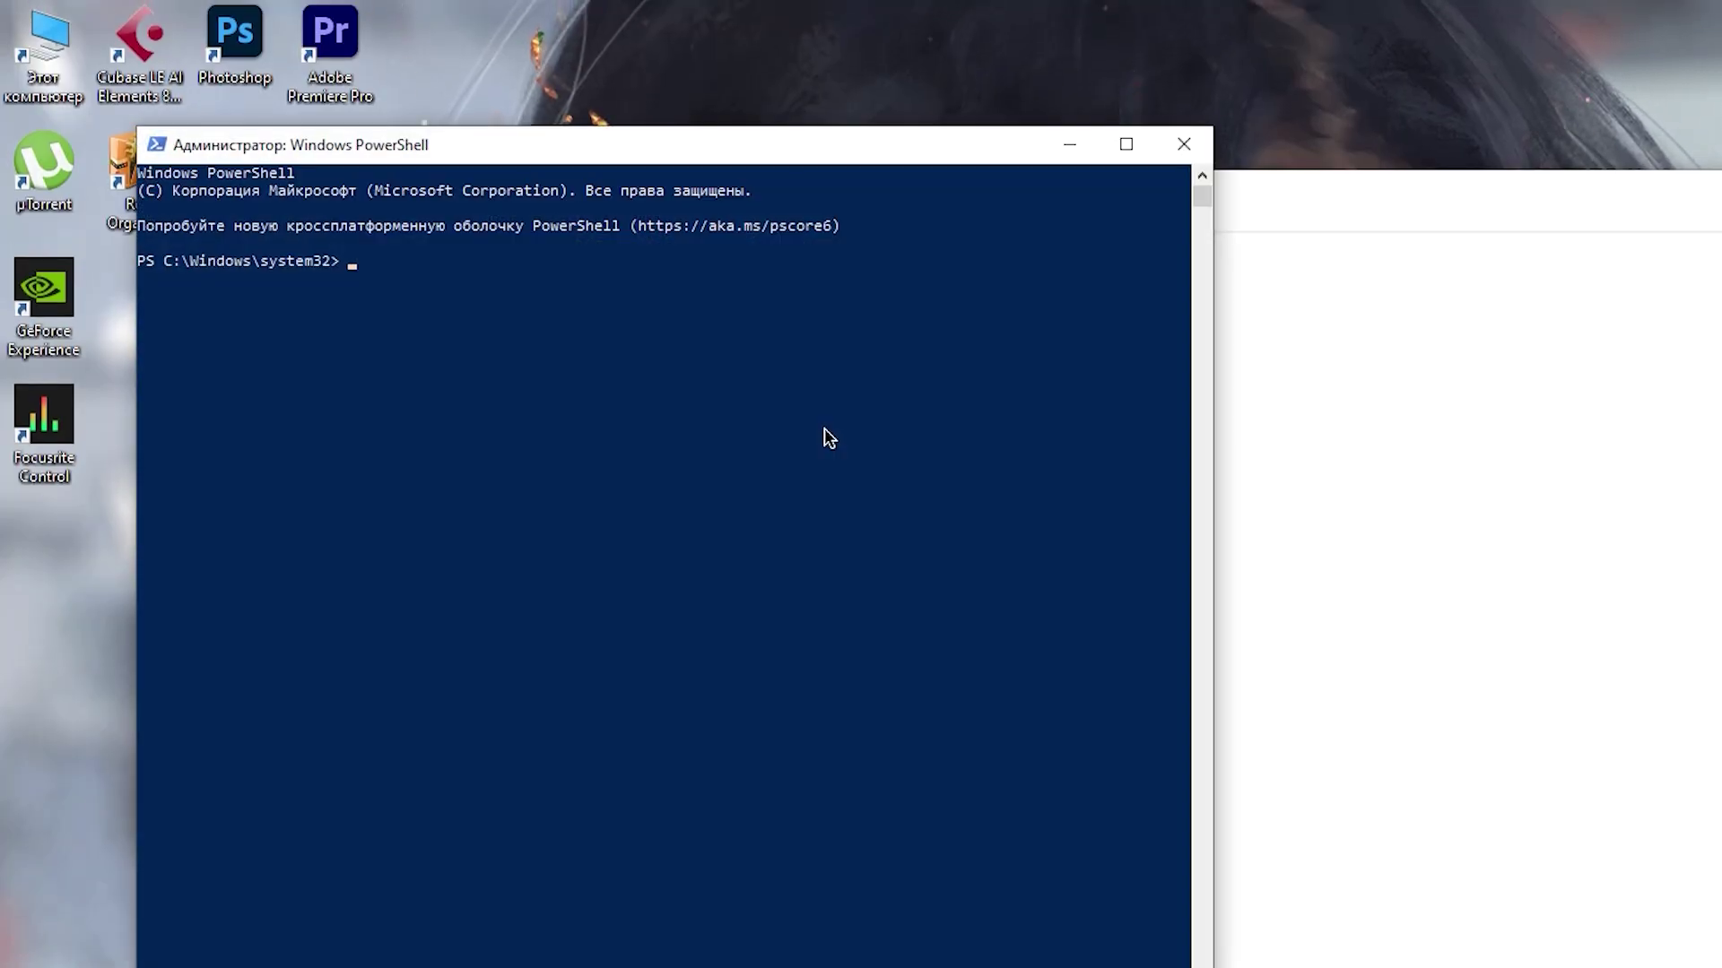
pyautogui.rightClick(825, 427)
pyautogui.press('Return')
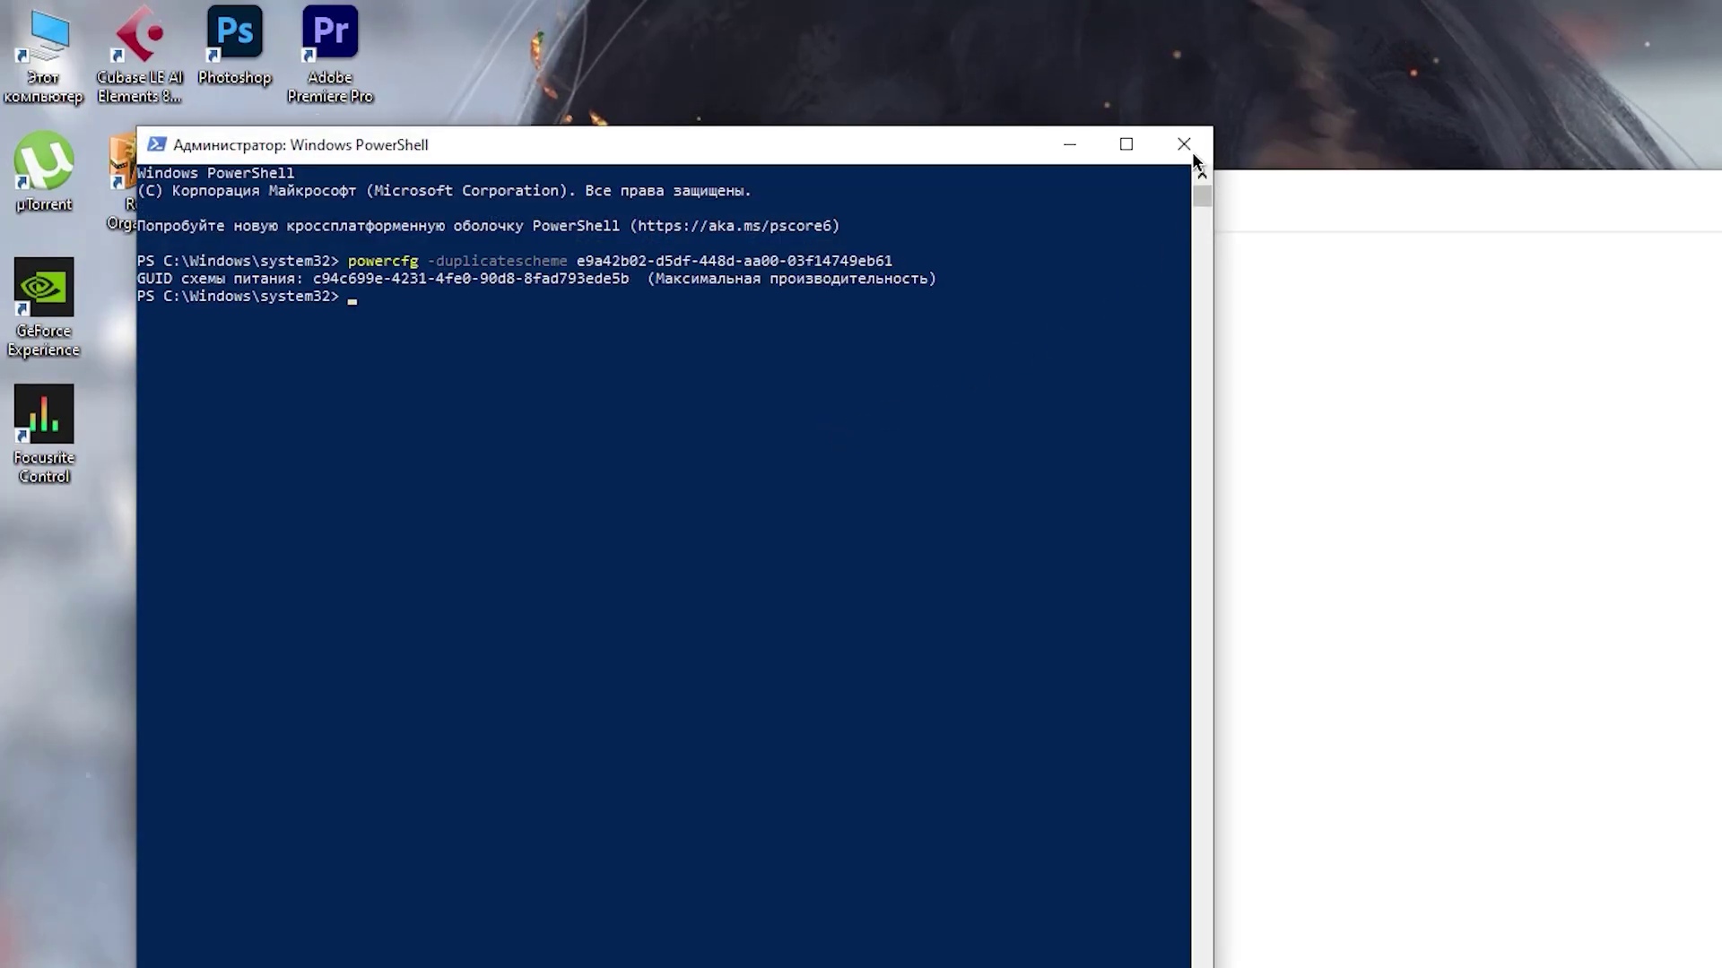
pyautogui.click(1193, 158)
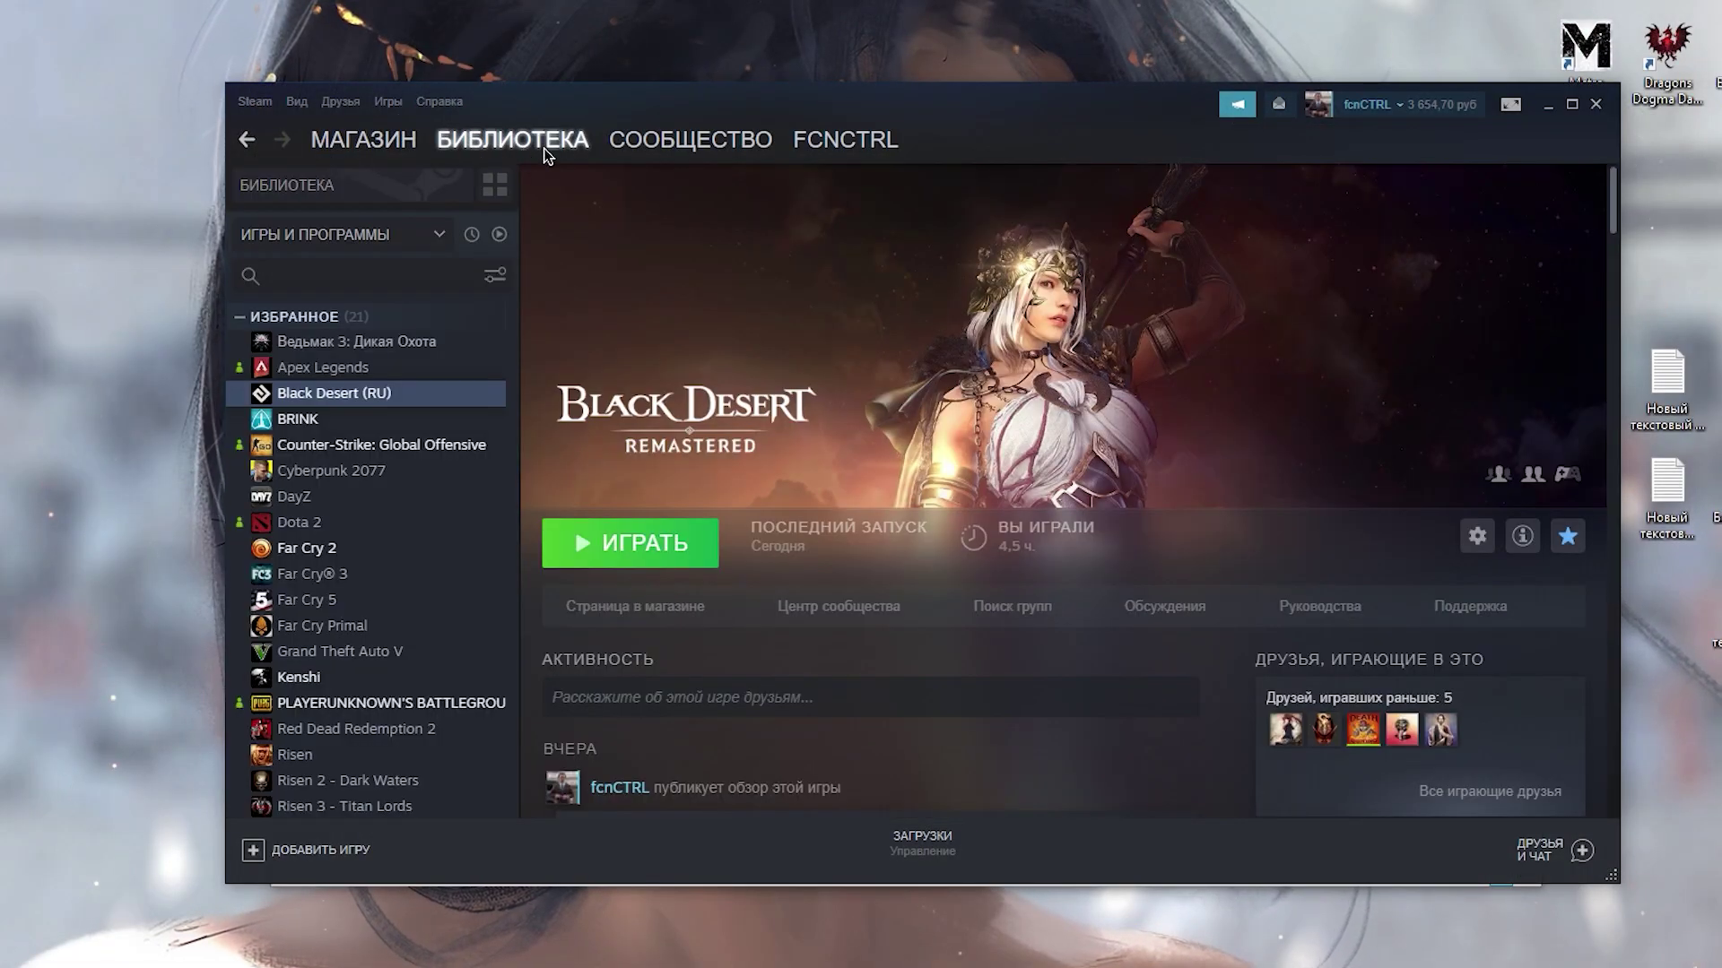
# Enable the low performance mode (Упрощённый режим) in Steam's library settings and confirm the settings.
pyautogui.click(260, 105)
pyautogui.click(287, 235)
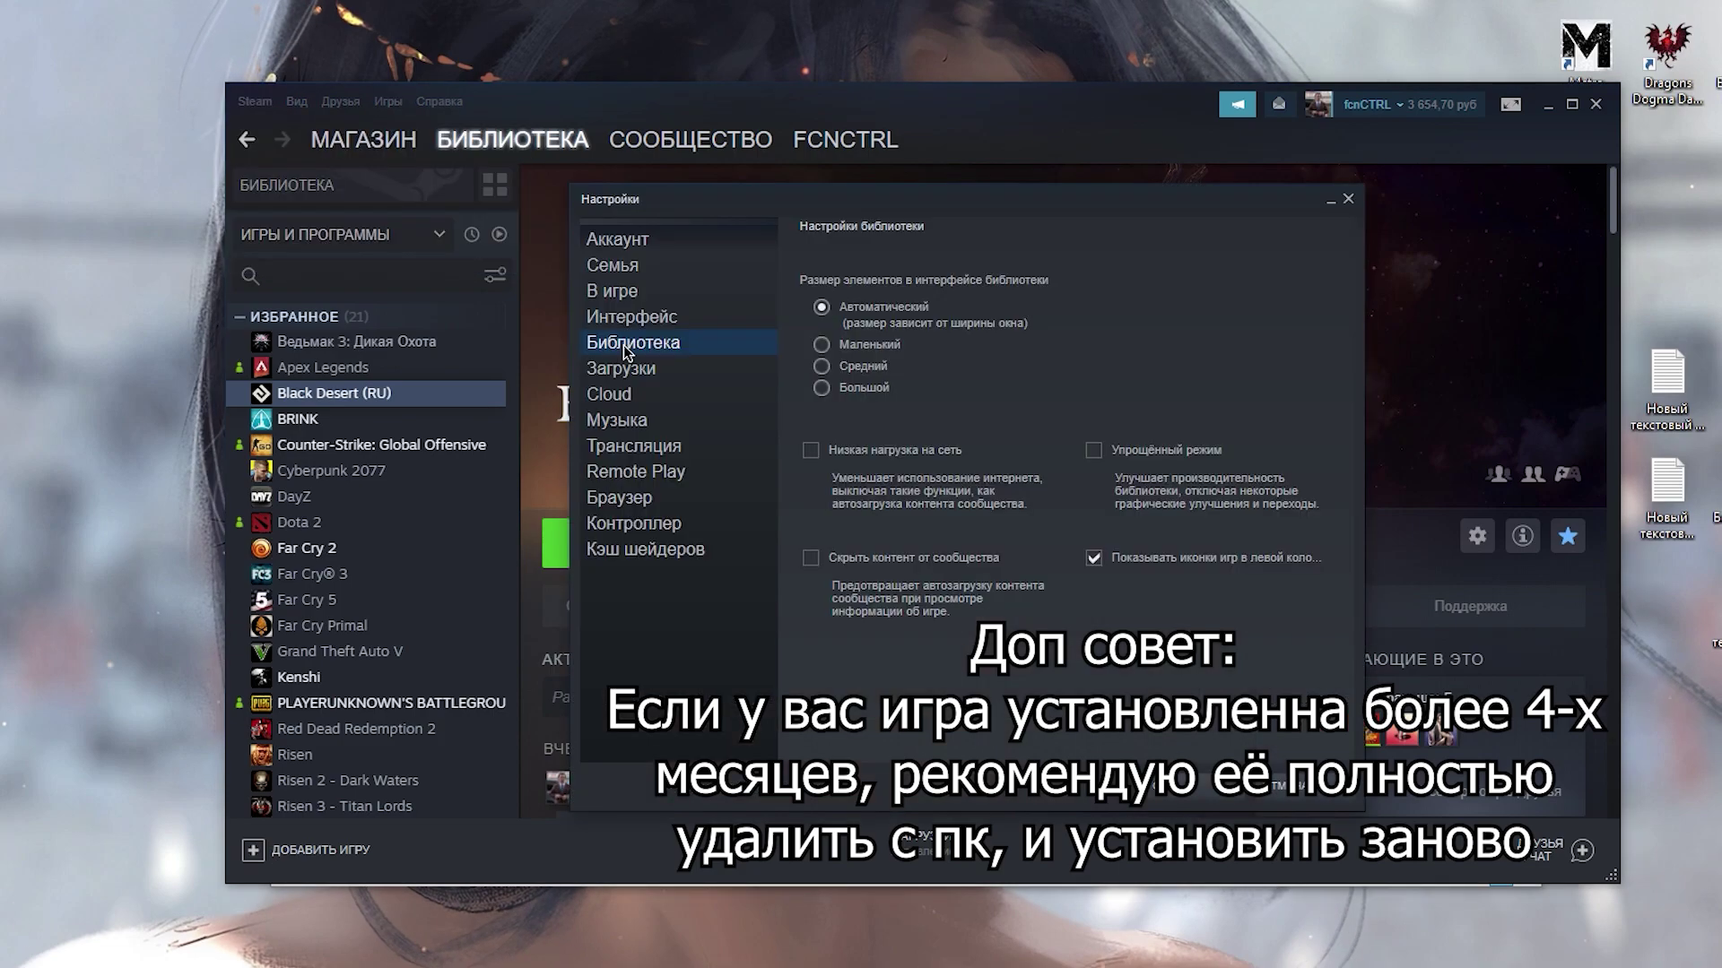
pyautogui.click(1095, 453)
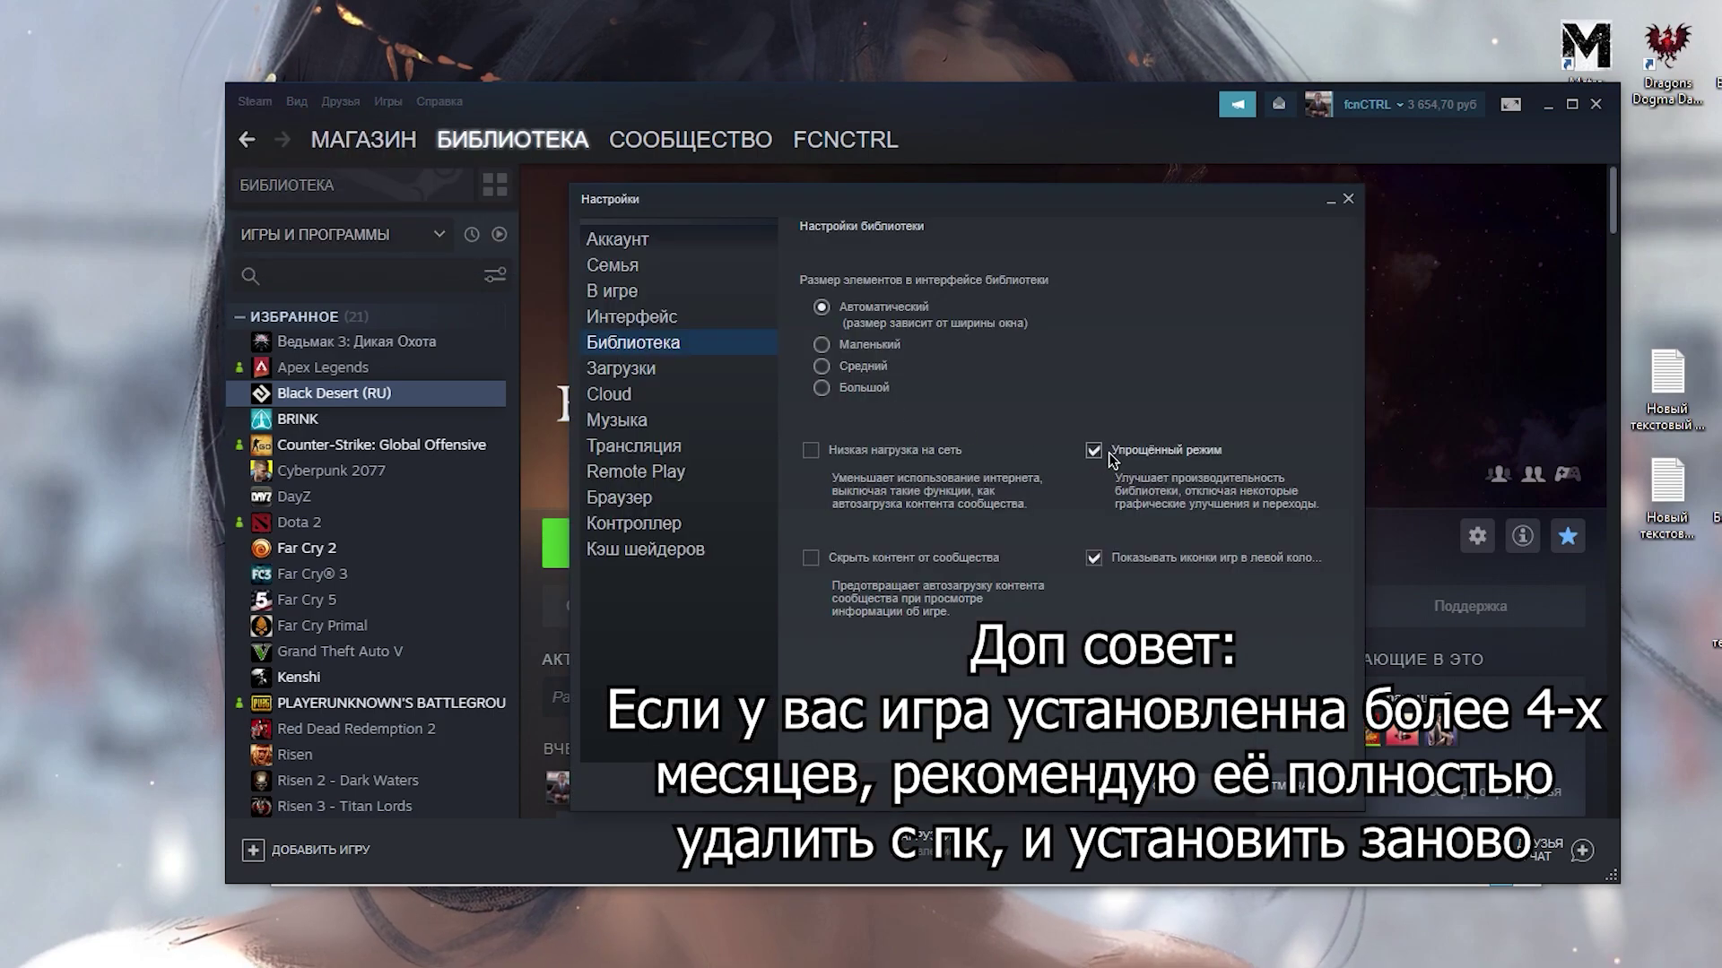
pyautogui.click(1177, 887)
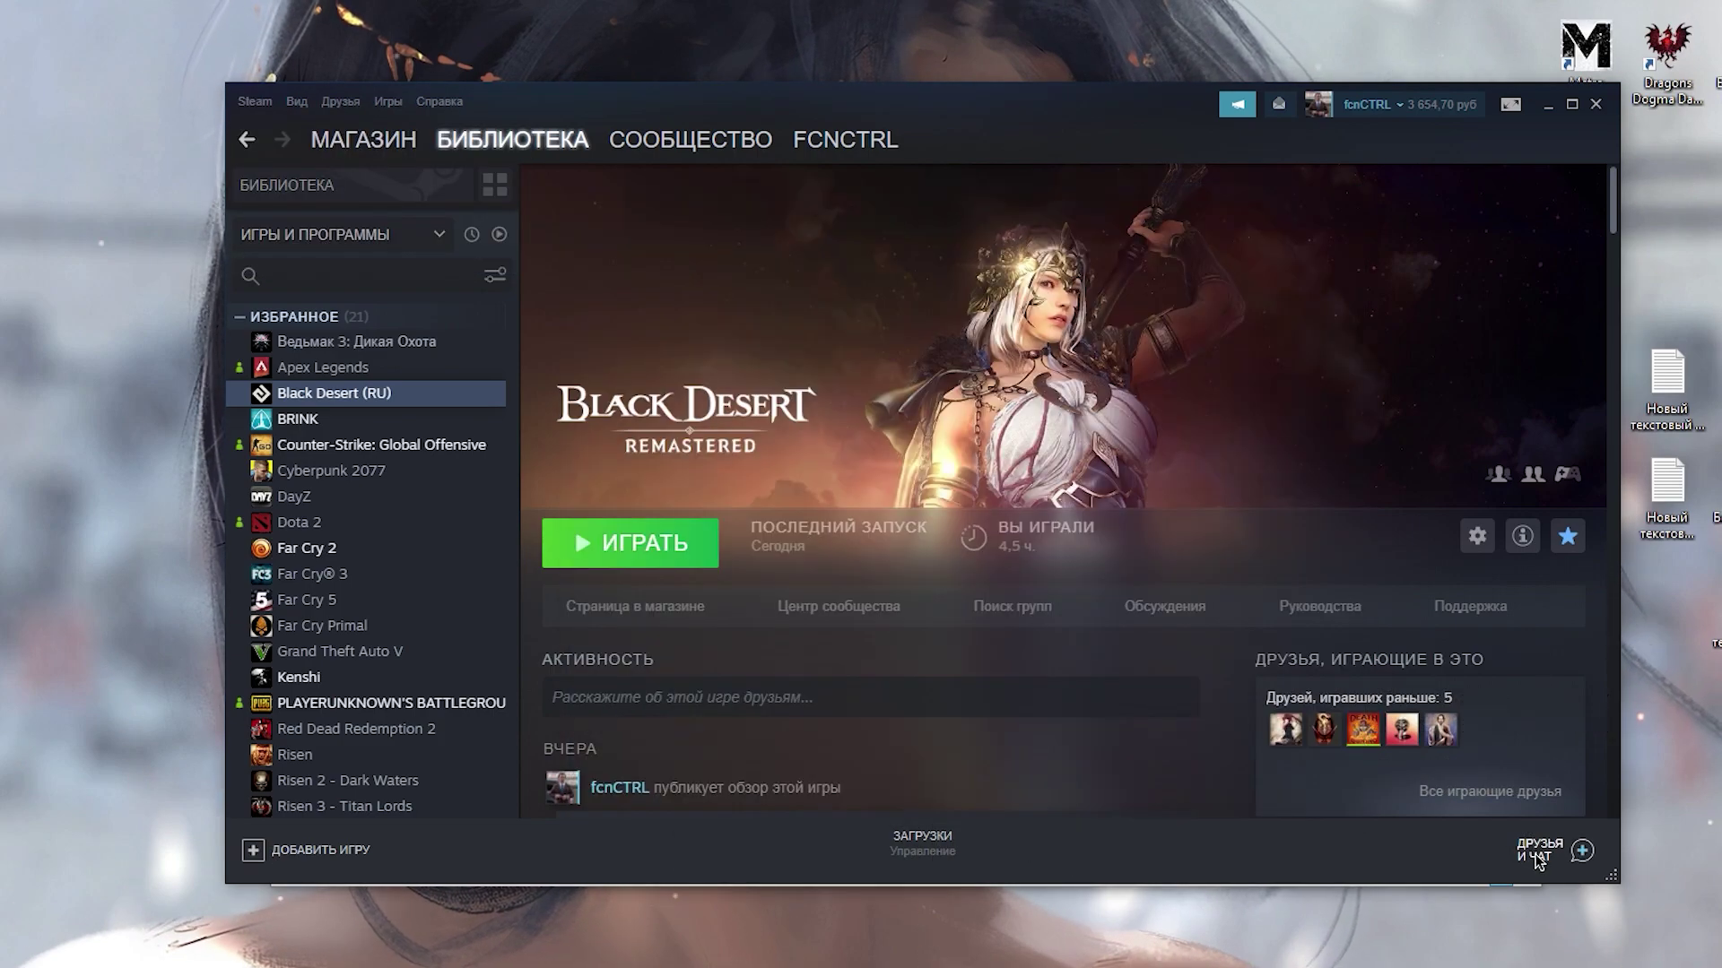
# Turn off animated avatars and avatar frames for the friends list and chat in Steam's friends settings.
pyautogui.click(1537, 856)
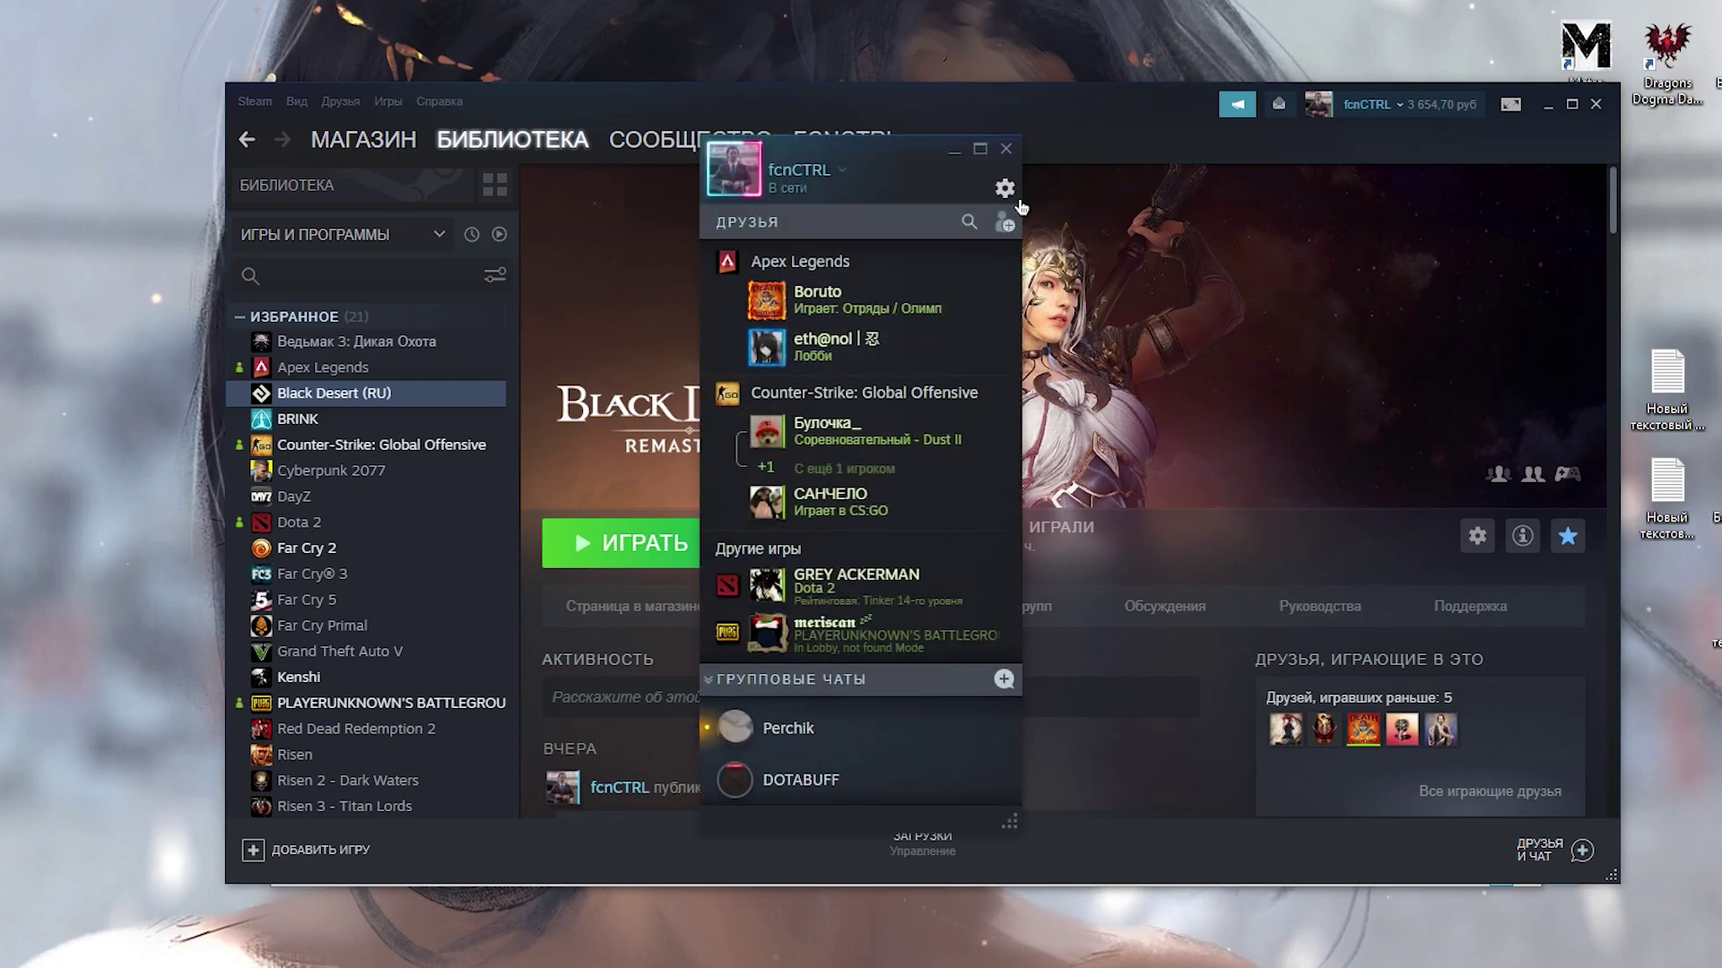
pyautogui.click(1003, 185)
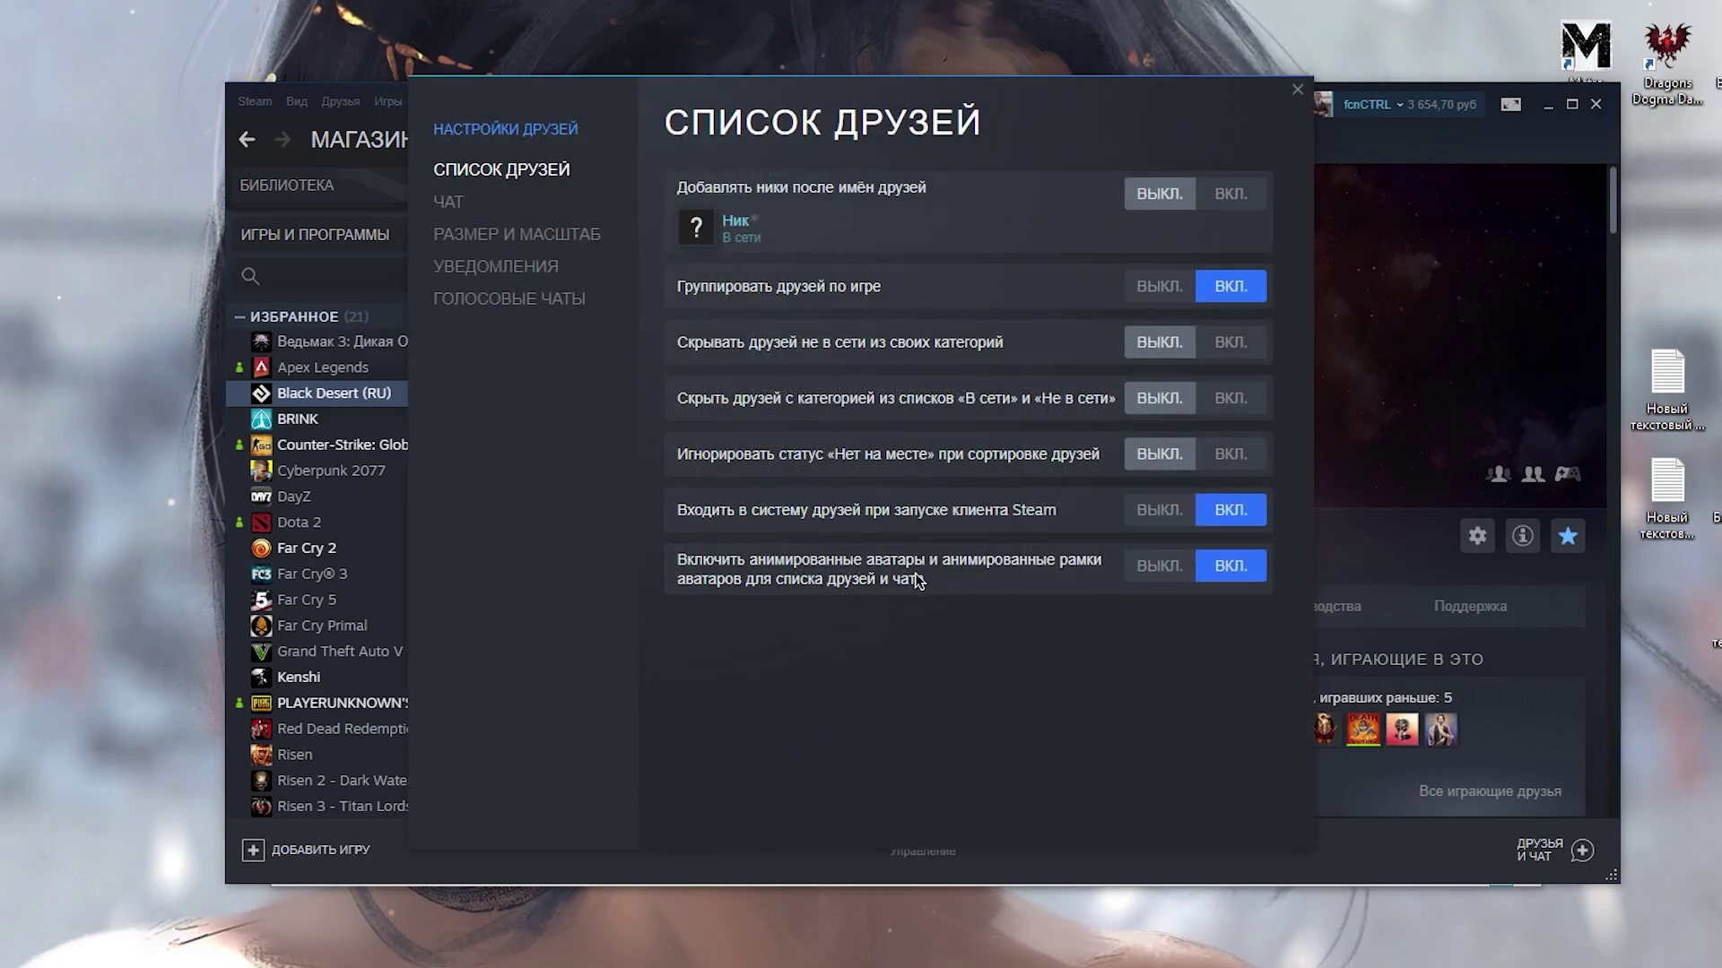
pyautogui.click(1166, 584)
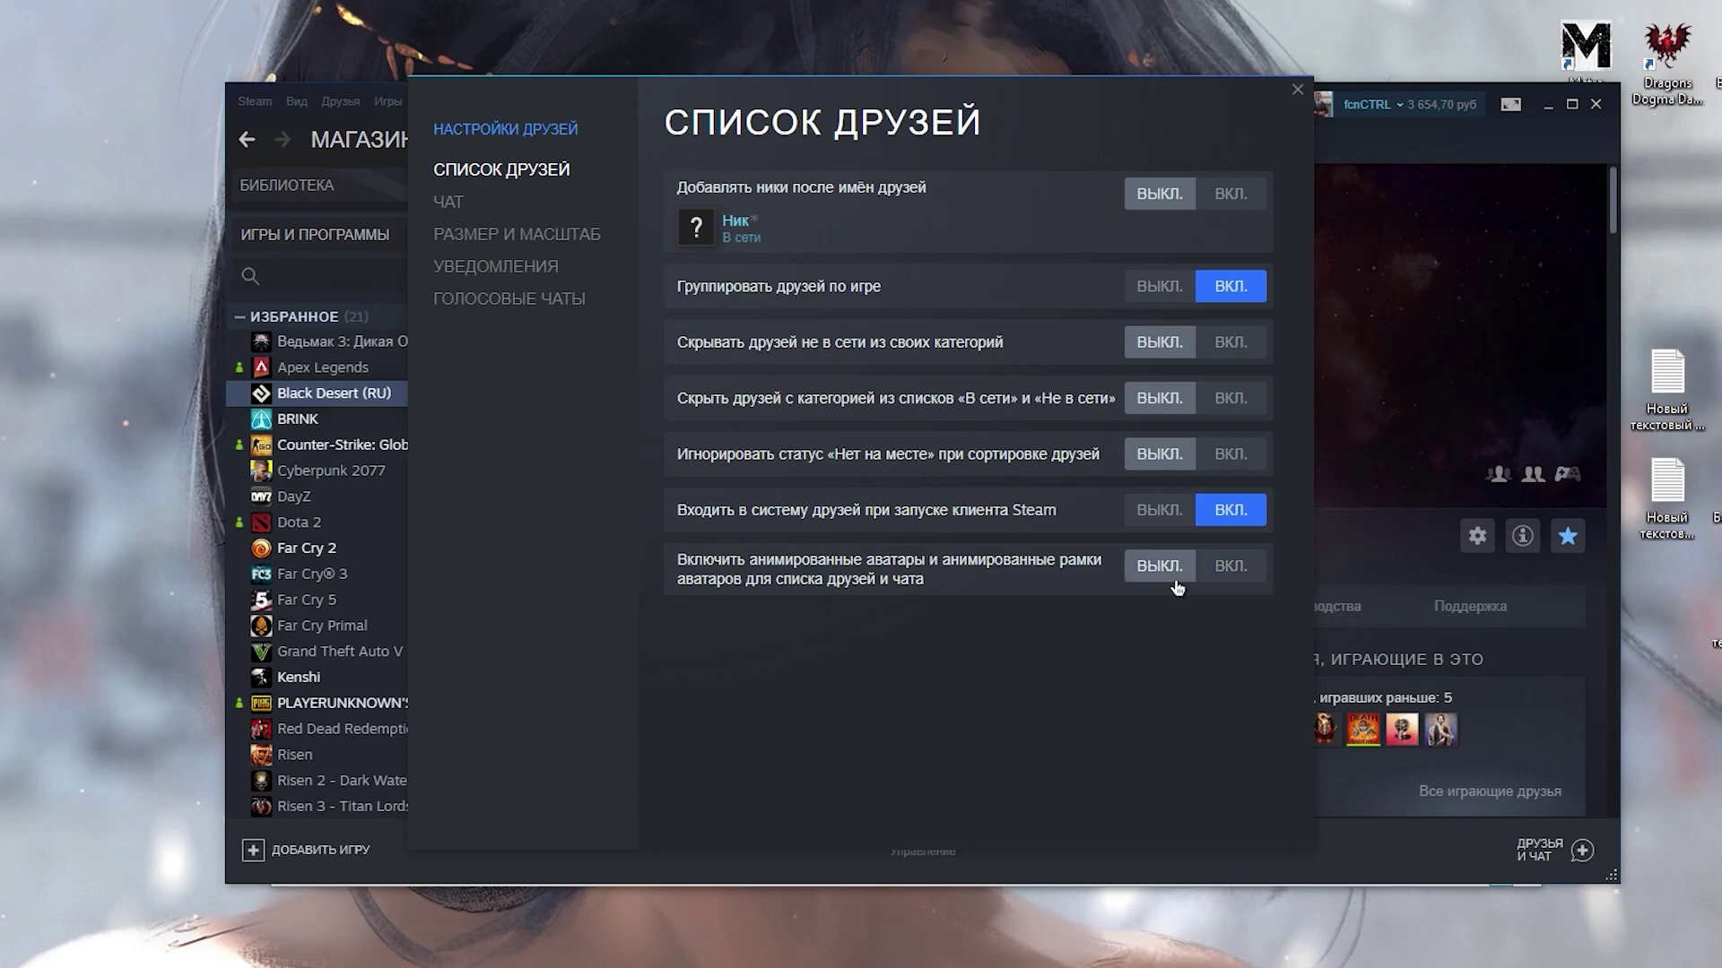
pyautogui.press('Escape')
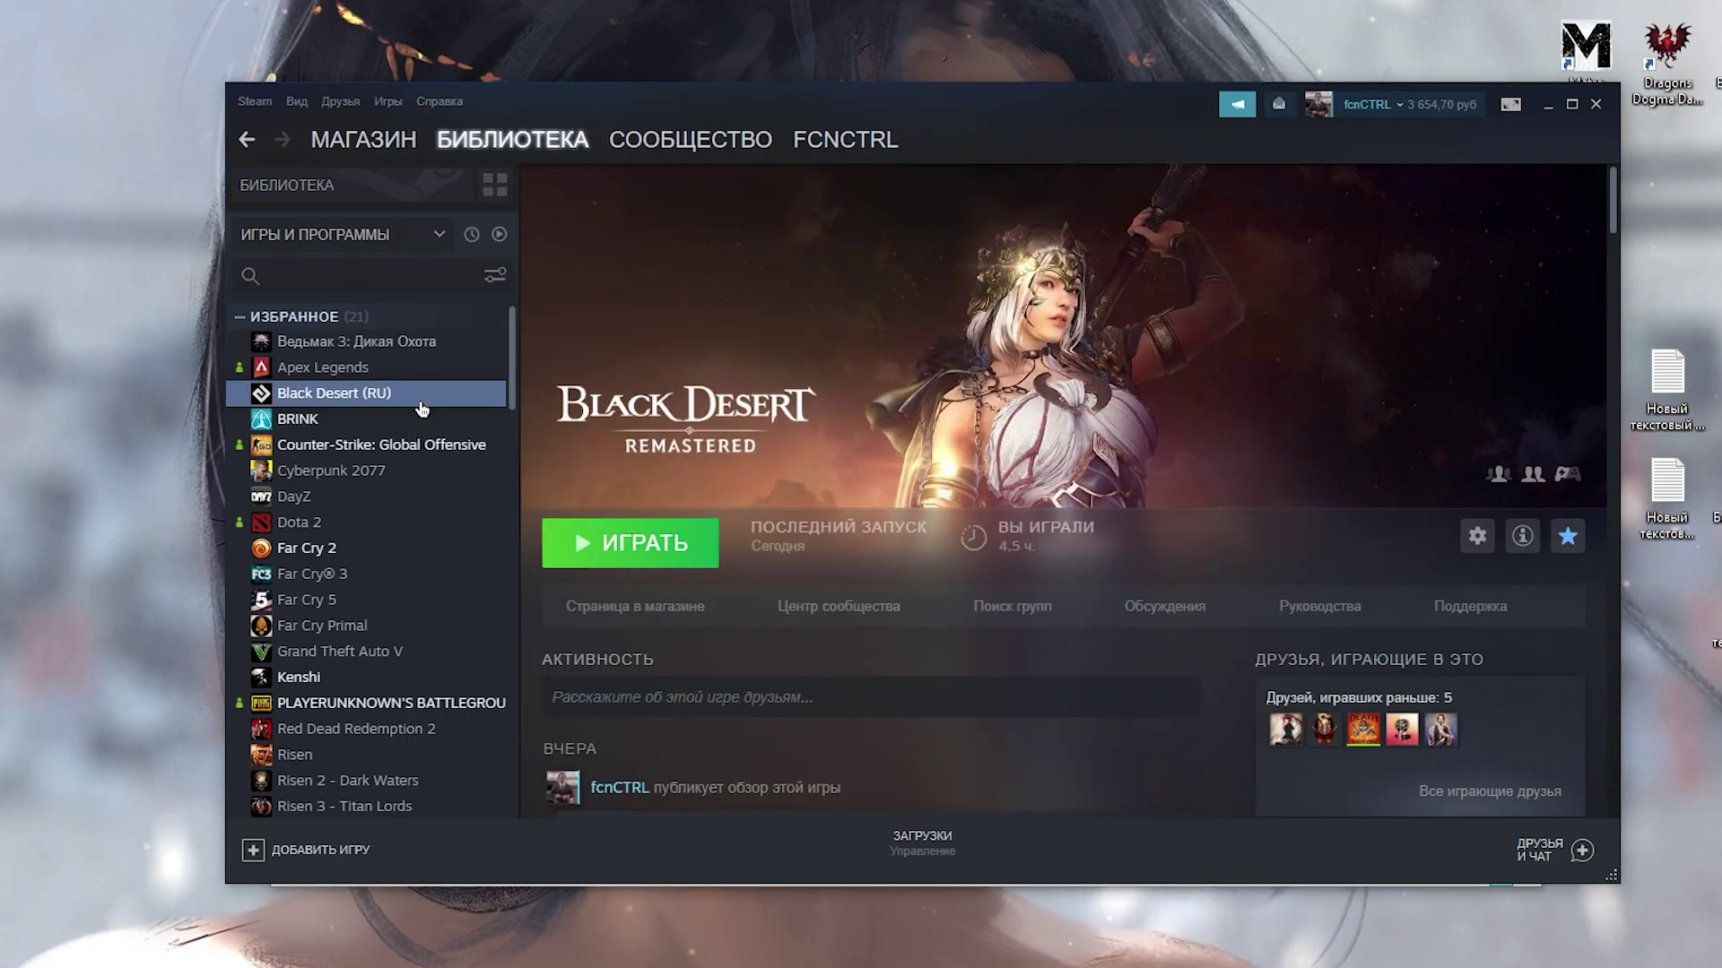
# Browse the local files of Black Desert (RU) from its Steam properties and open the bin64 folder.
pyautogui.rightClick(409, 394)
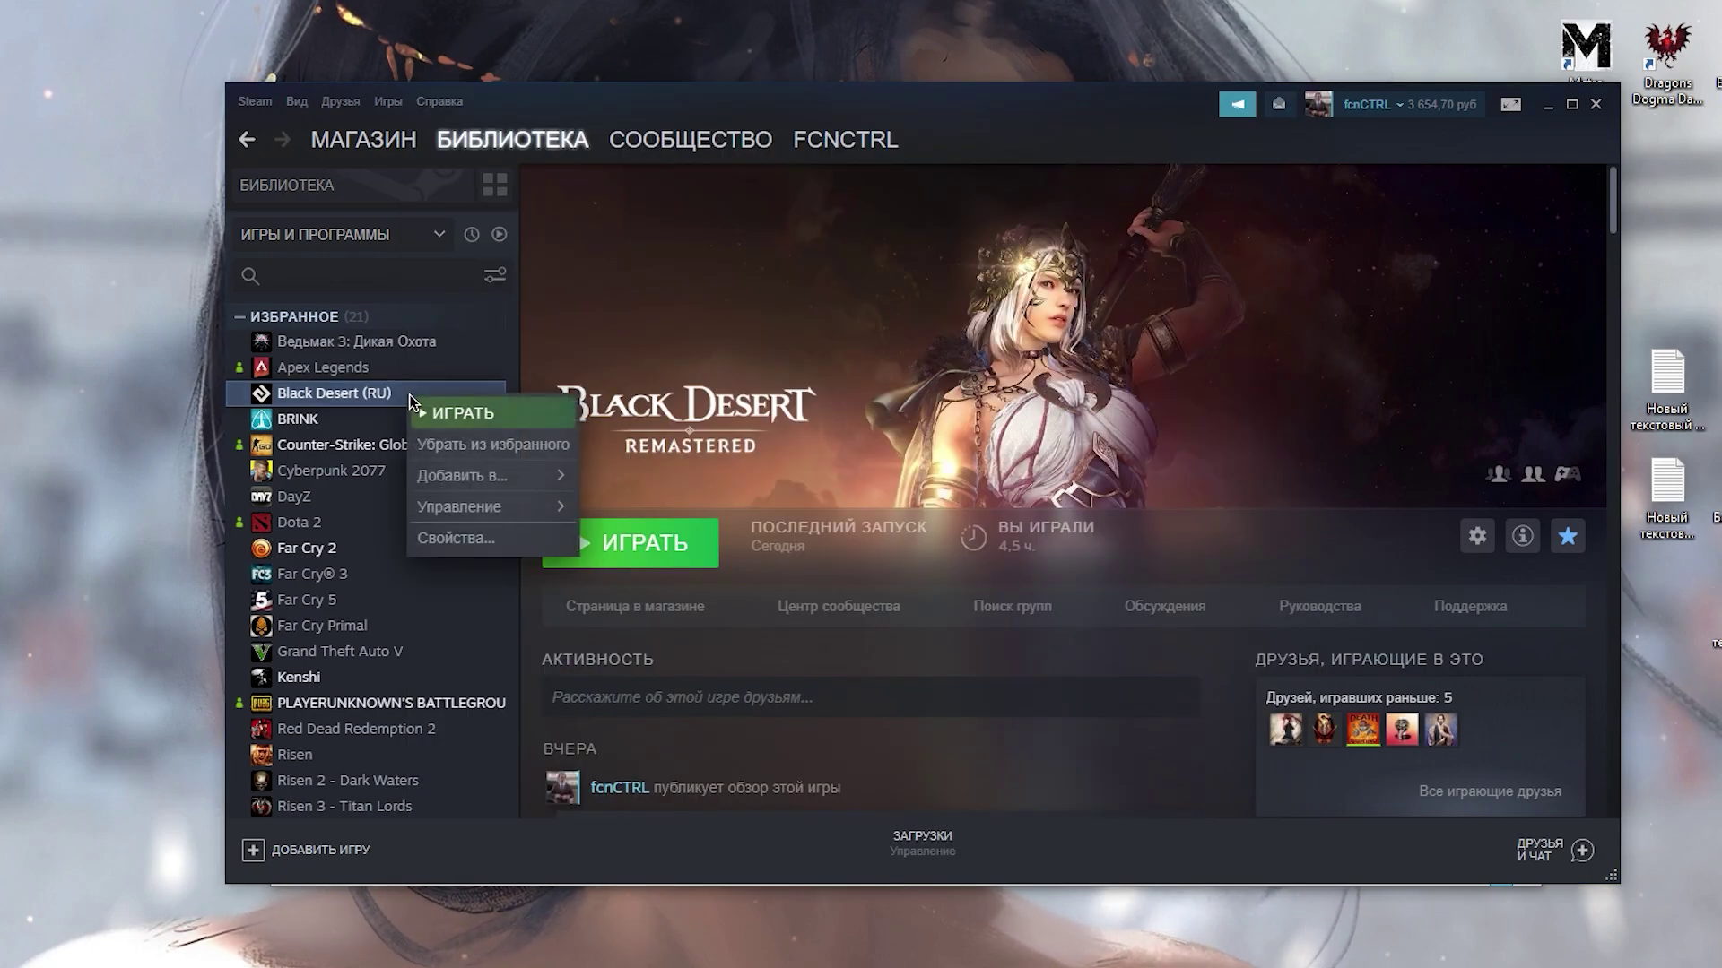
pyautogui.click(498, 538)
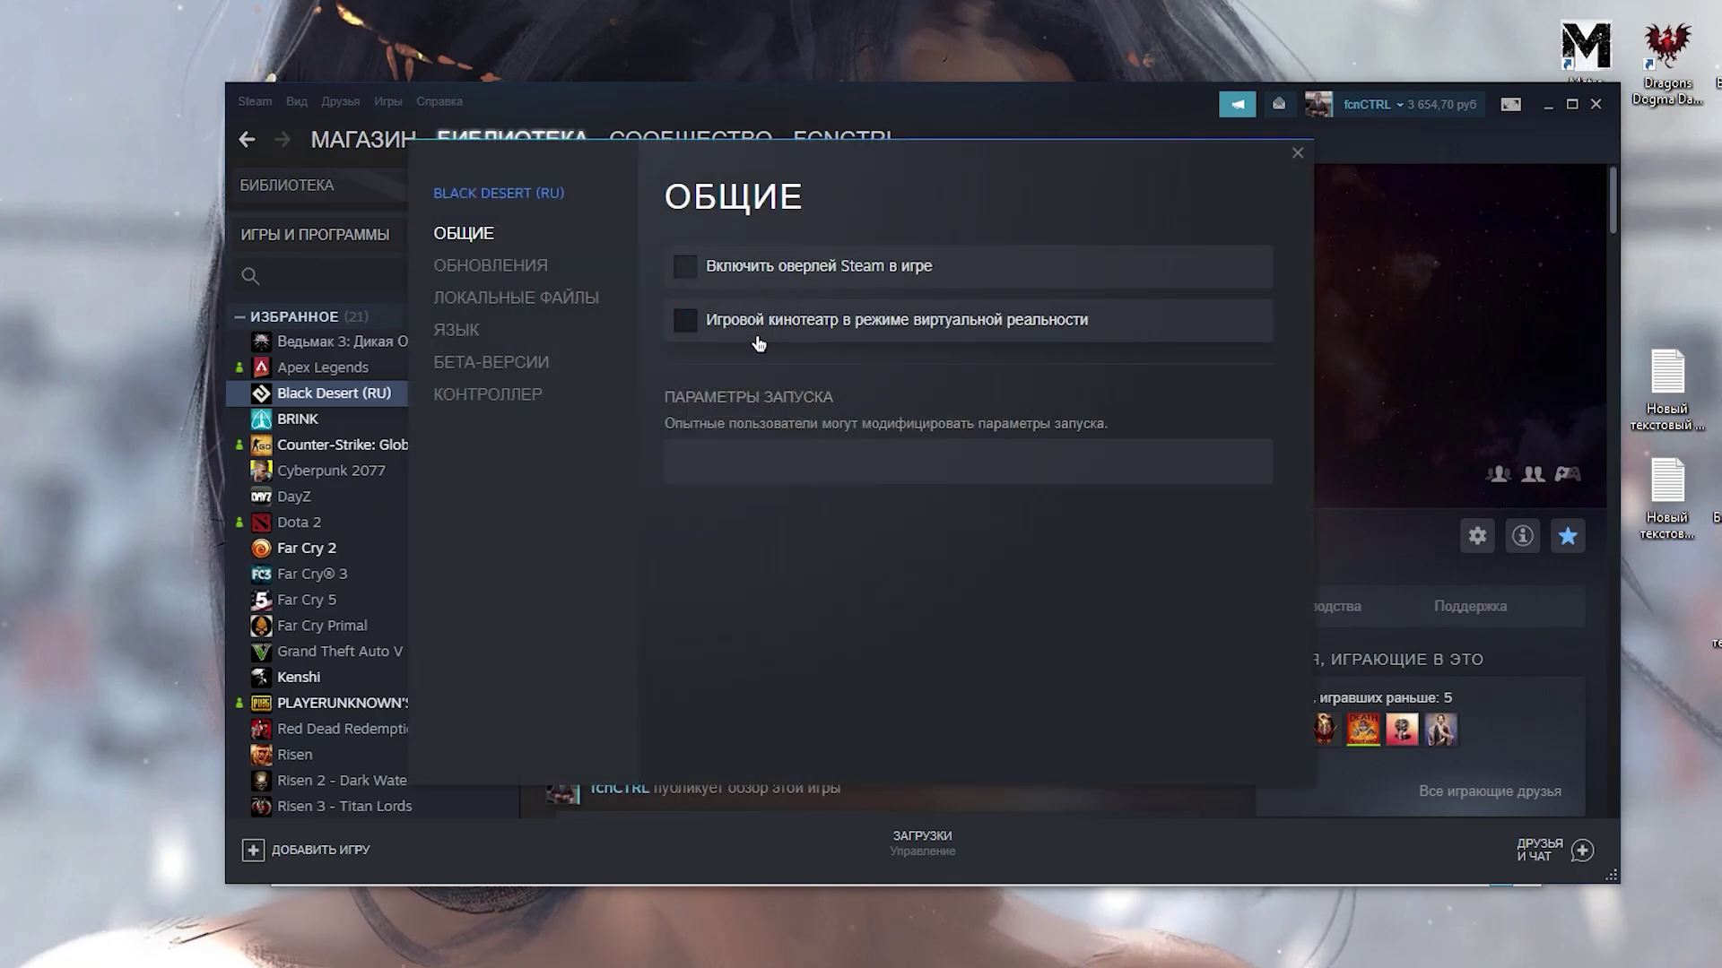
pyautogui.click(516, 303)
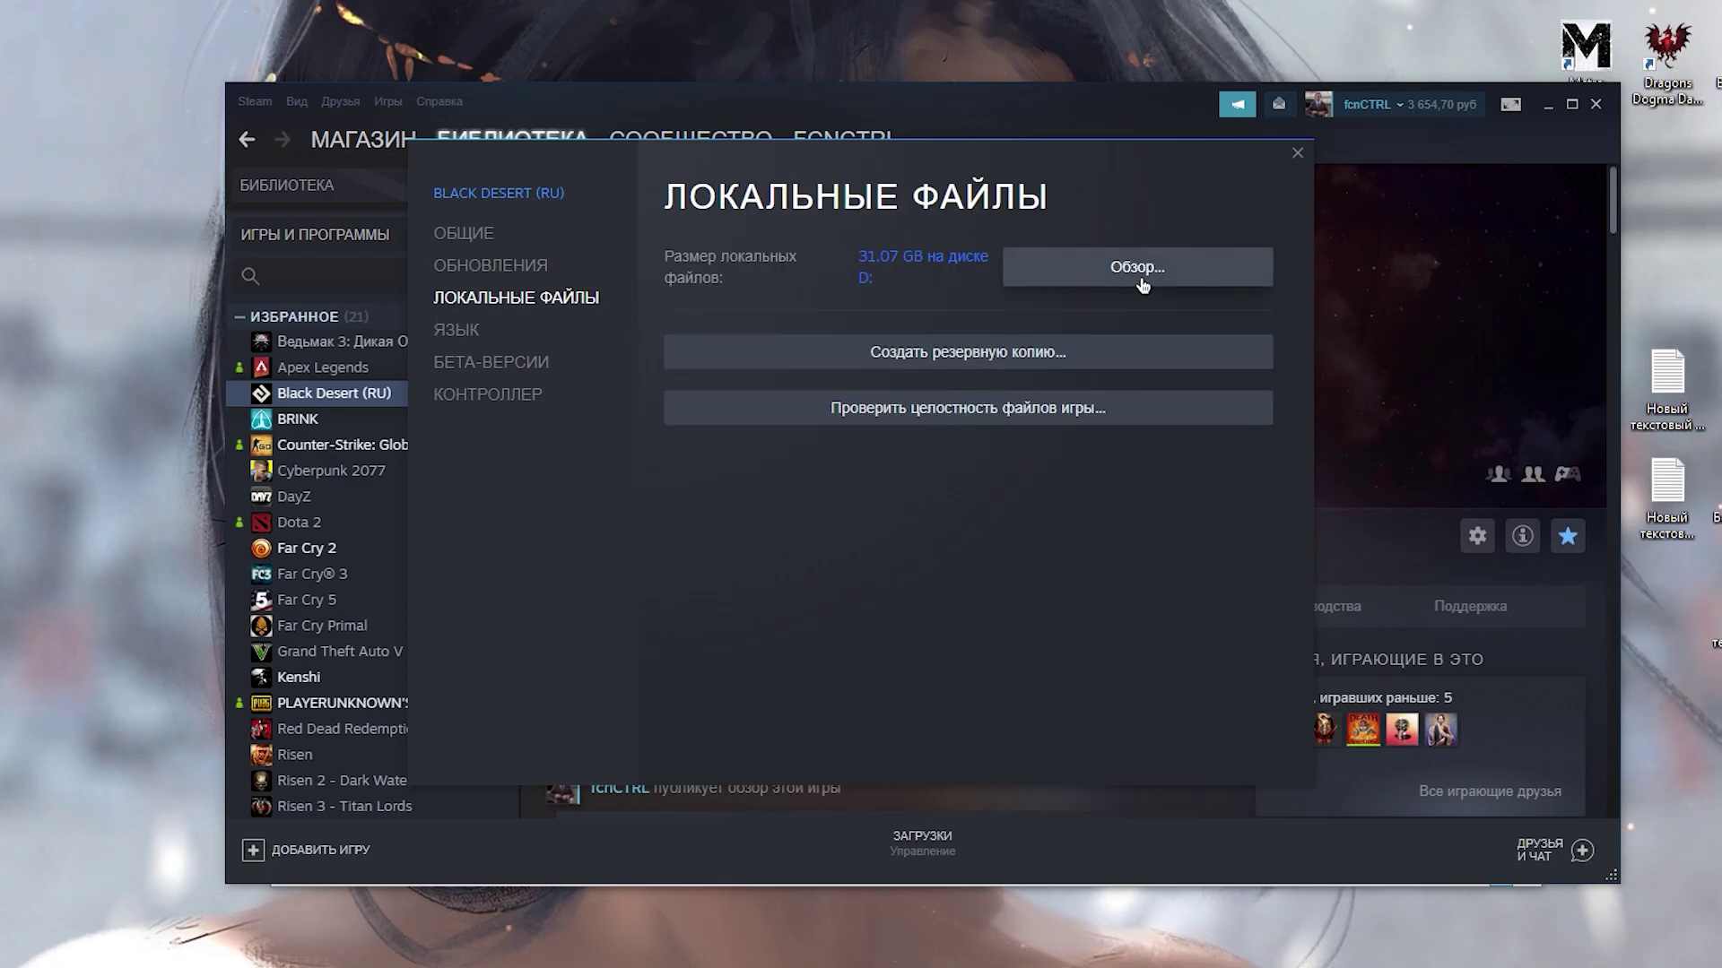
pyautogui.click(1022, 275)
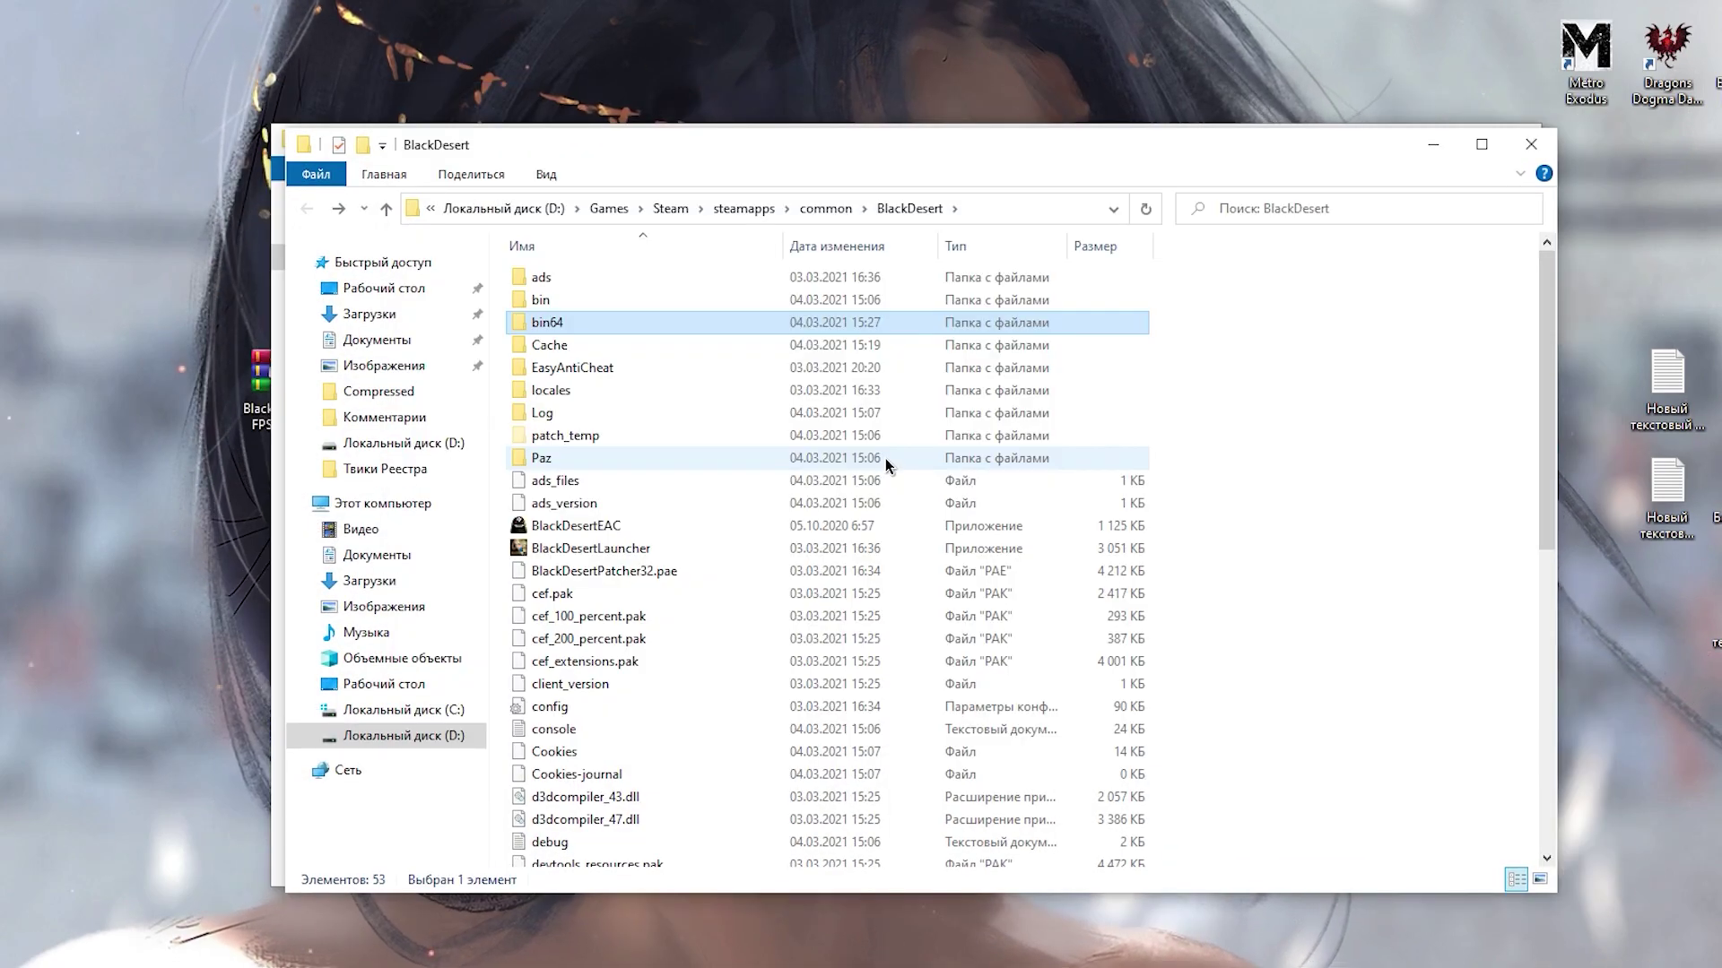
pyautogui.click(899, 212)
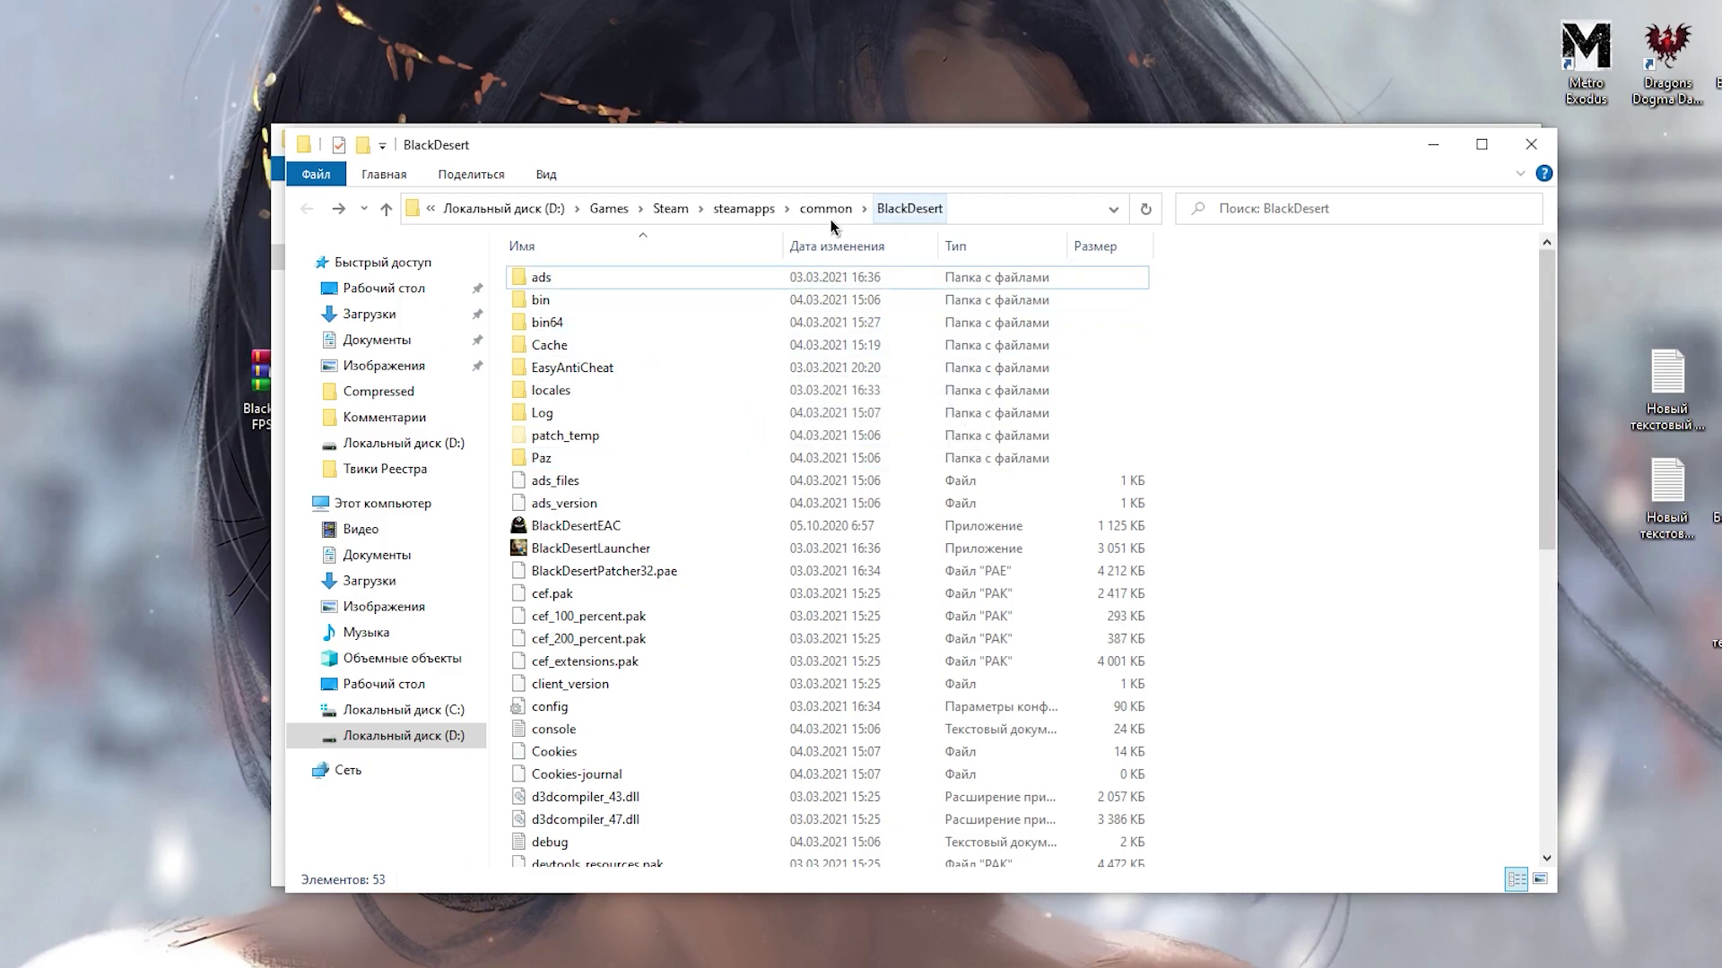
pyautogui.click(617, 333)
pyautogui.doubleClick(617, 333)
pyautogui.scroll(-10, 628, 404)
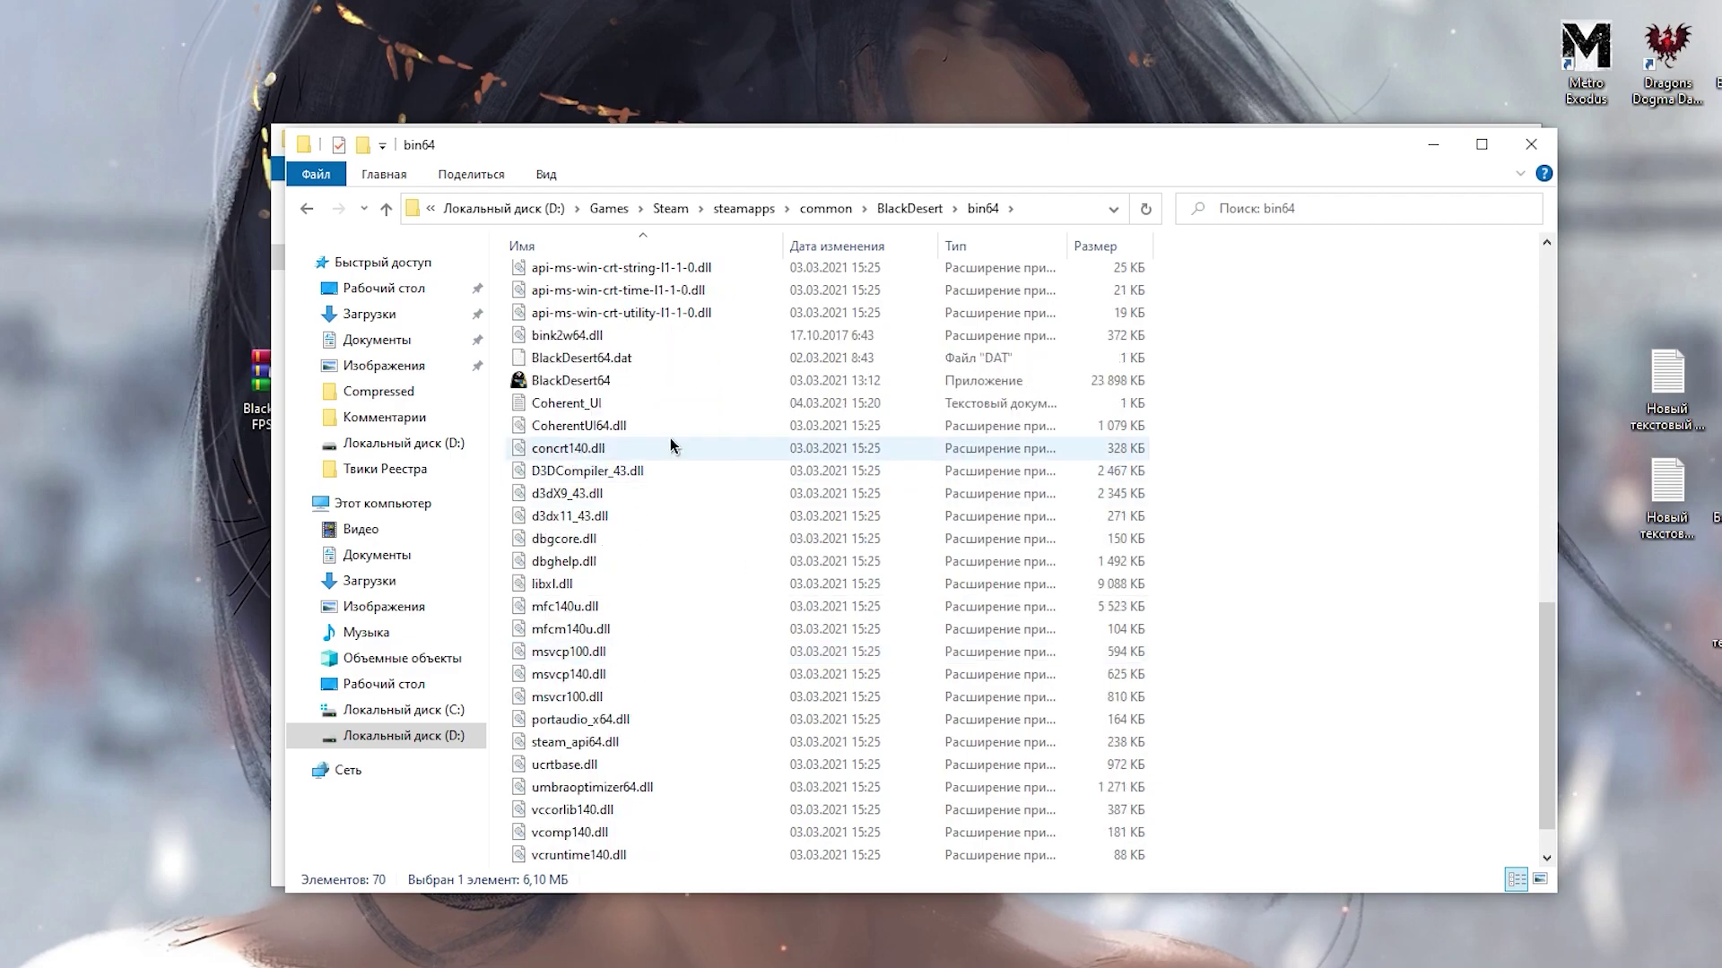
# Disable fullscreen optimizations in the compatibility properties of the BlackDesert64 application.
pyautogui.click(592, 384)
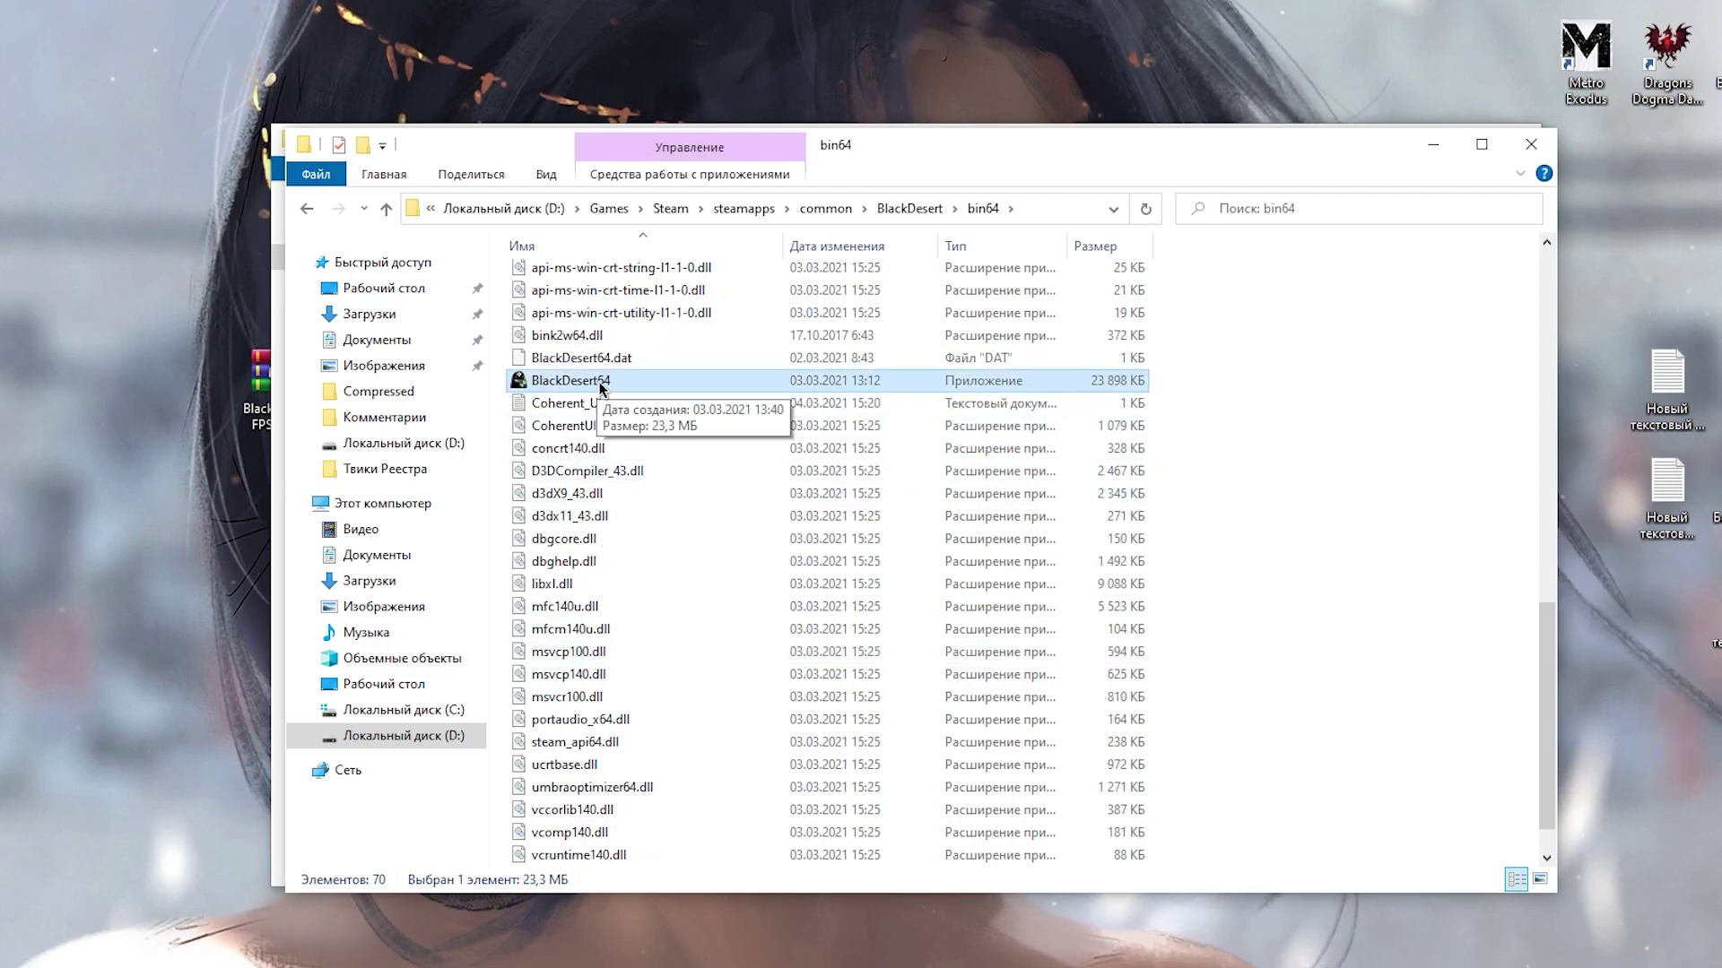
pyautogui.rightClick(589, 383)
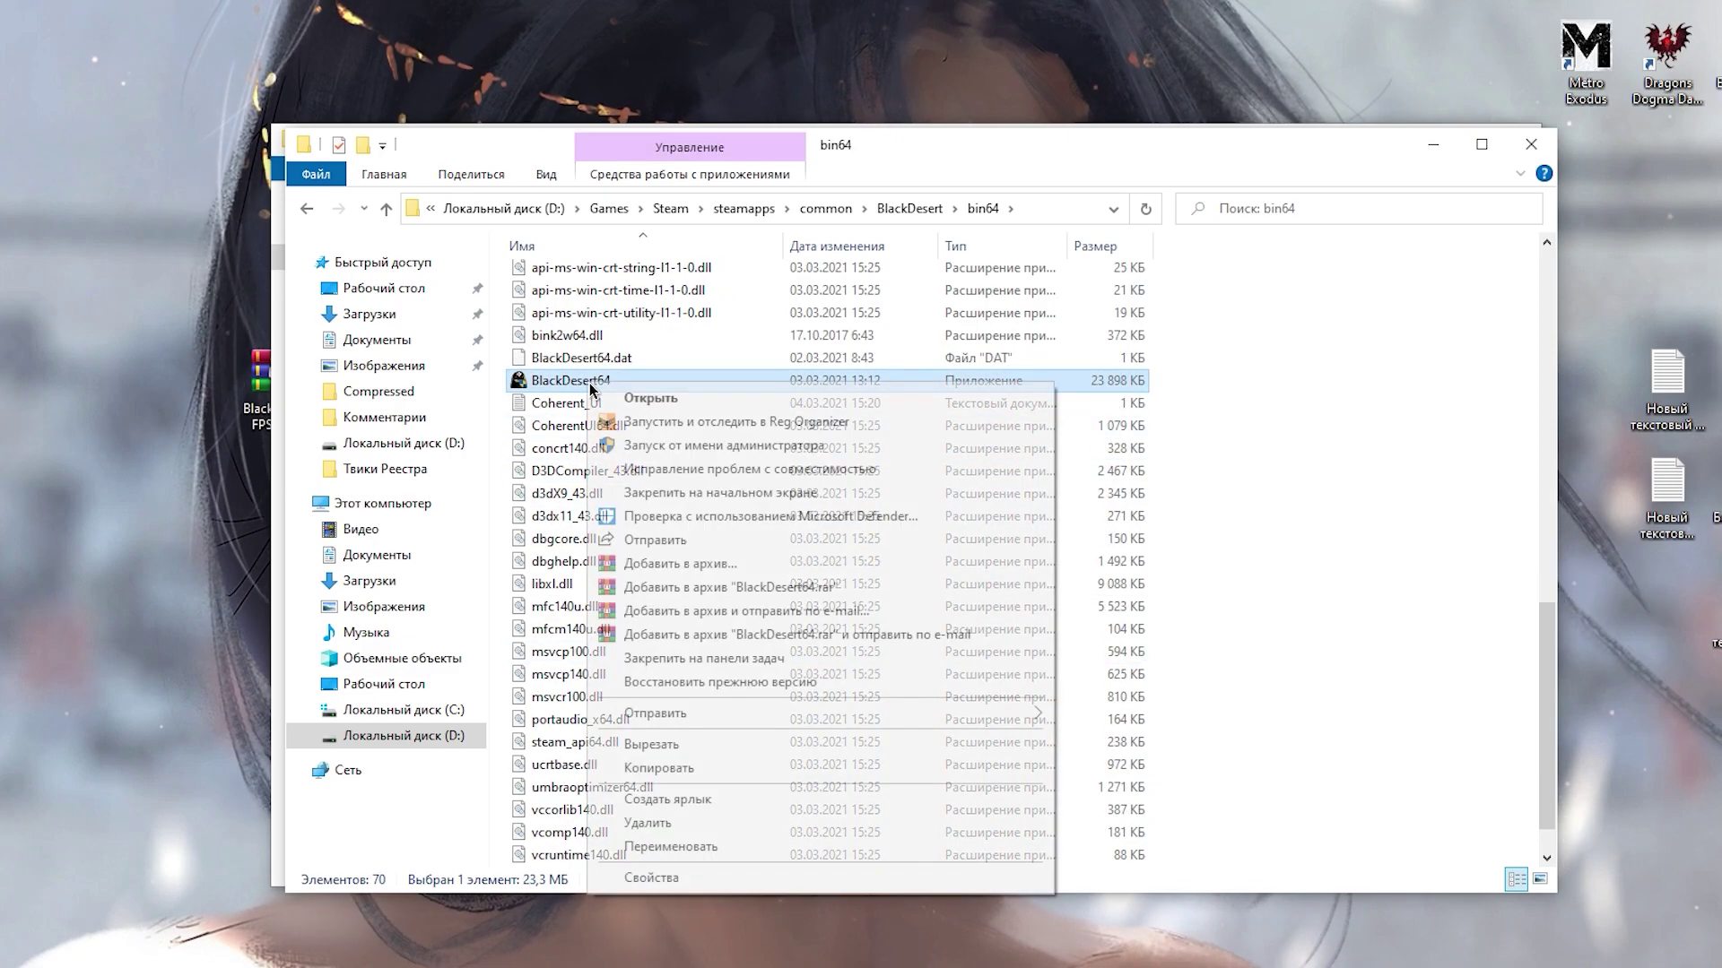
pyautogui.click(646, 758)
pyautogui.click(789, 226)
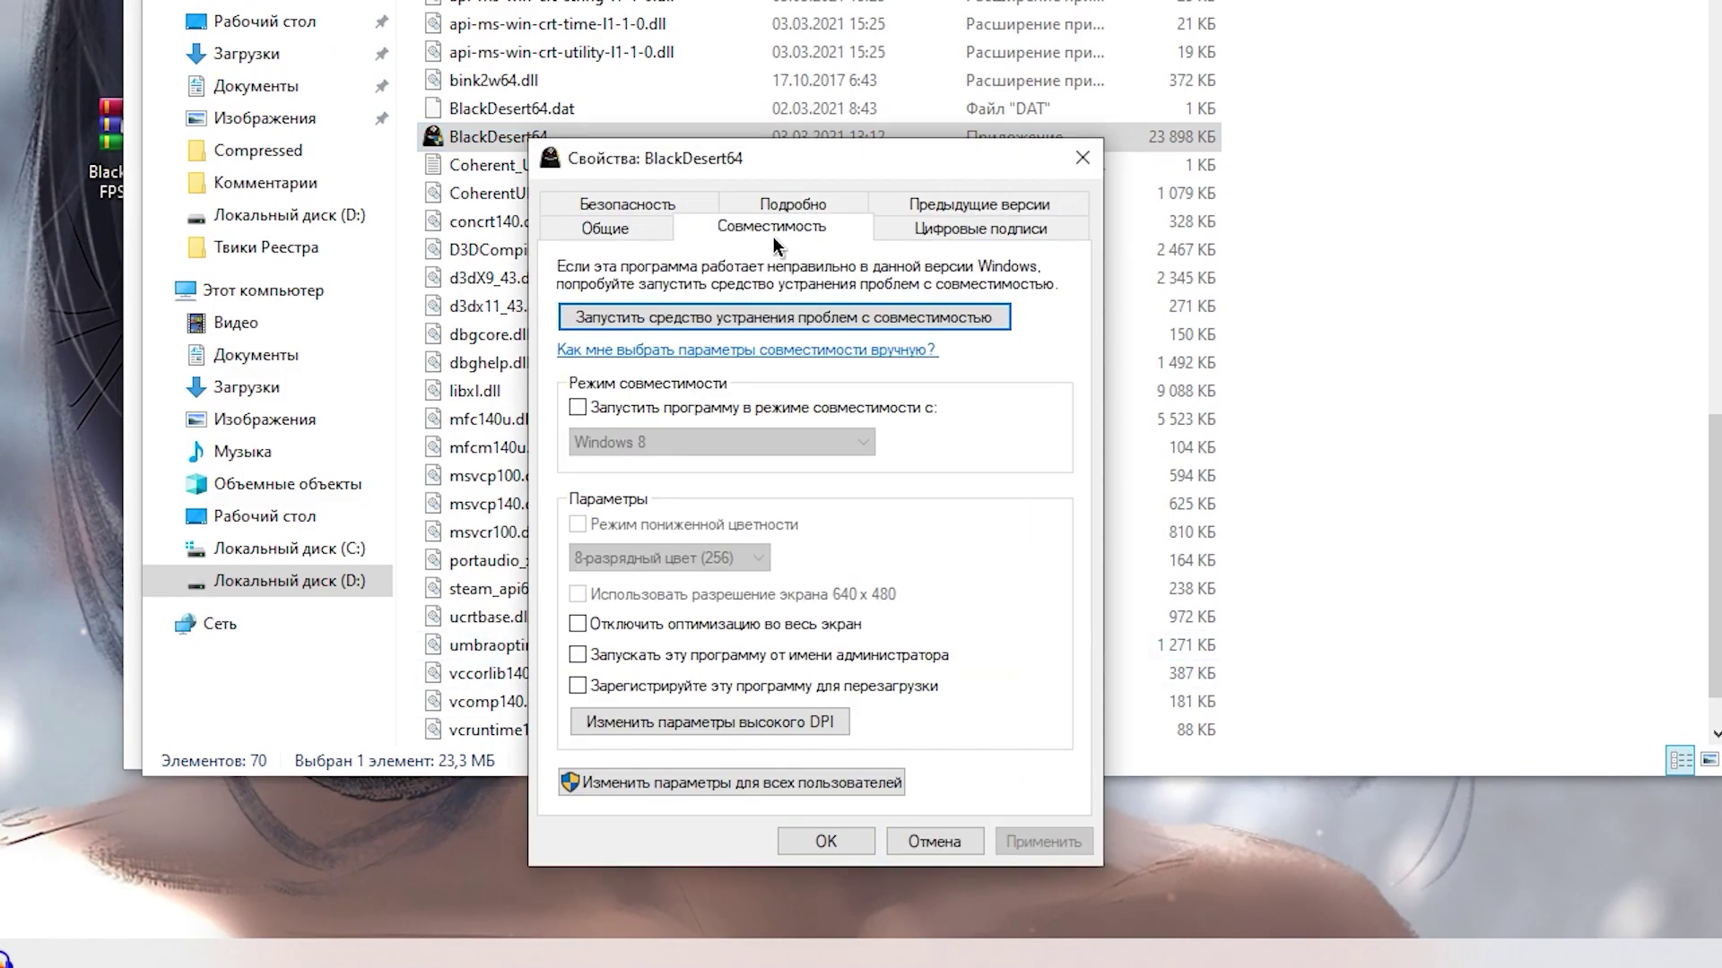
pyautogui.click(605, 626)
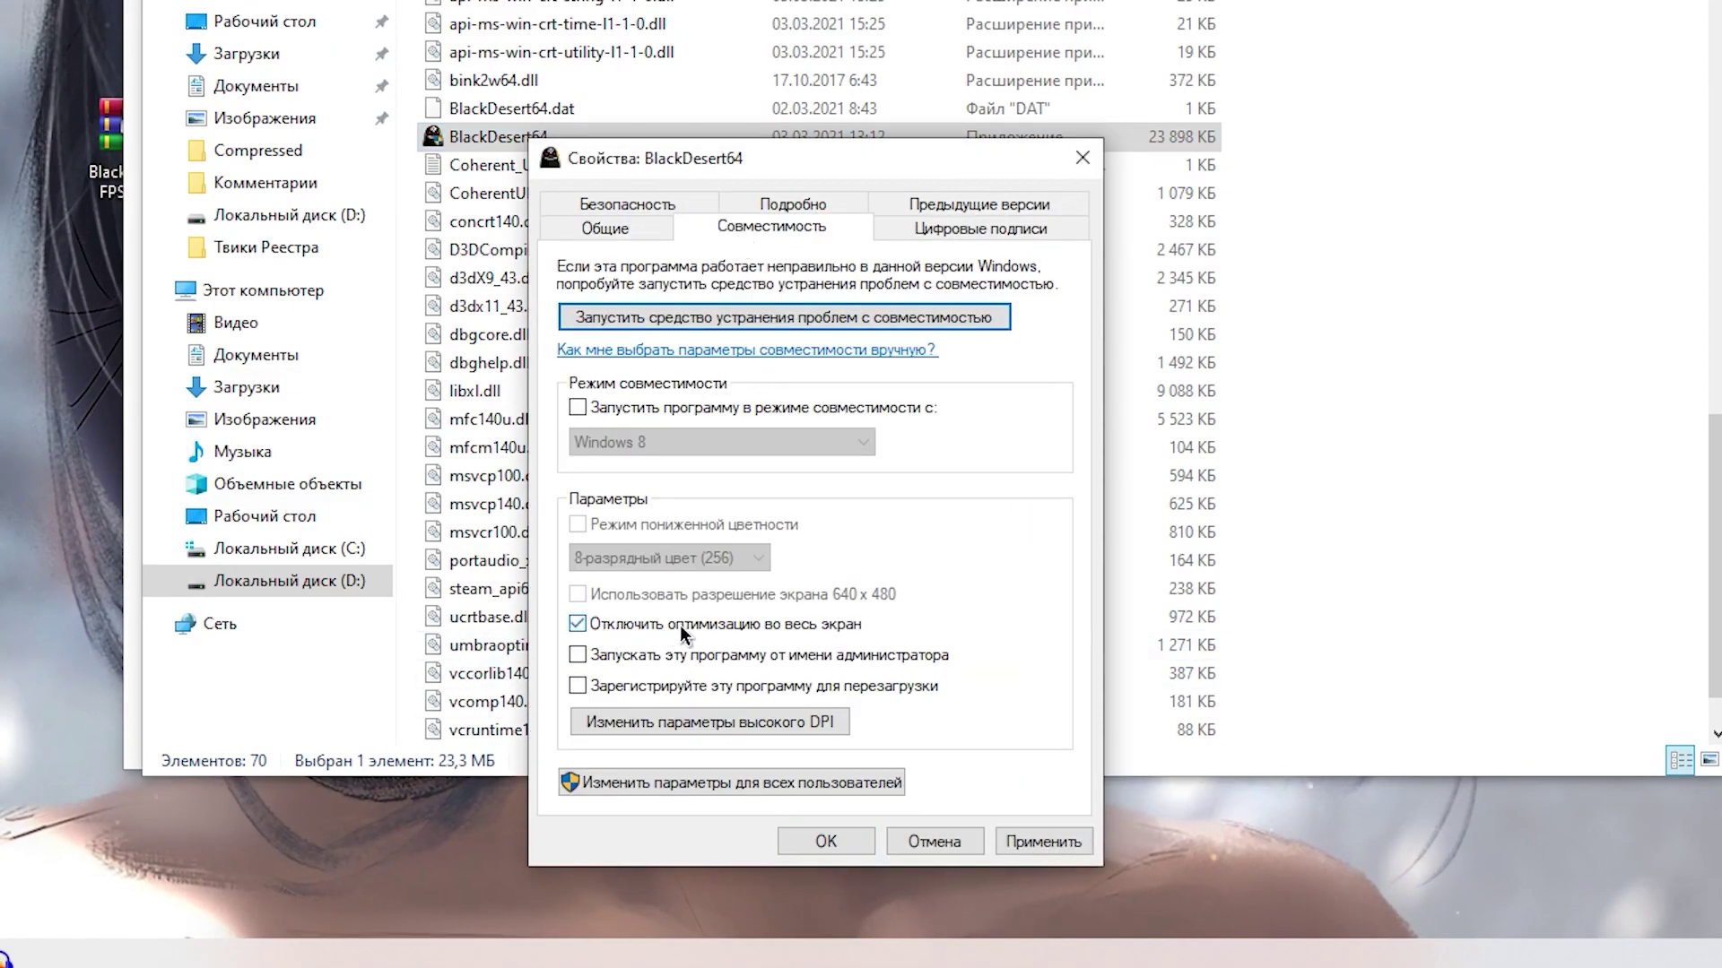
# Override high DPI scaling for BlackDesert64 with scaling performed by Приложение, and apply the properties.
pyautogui.click(655, 724)
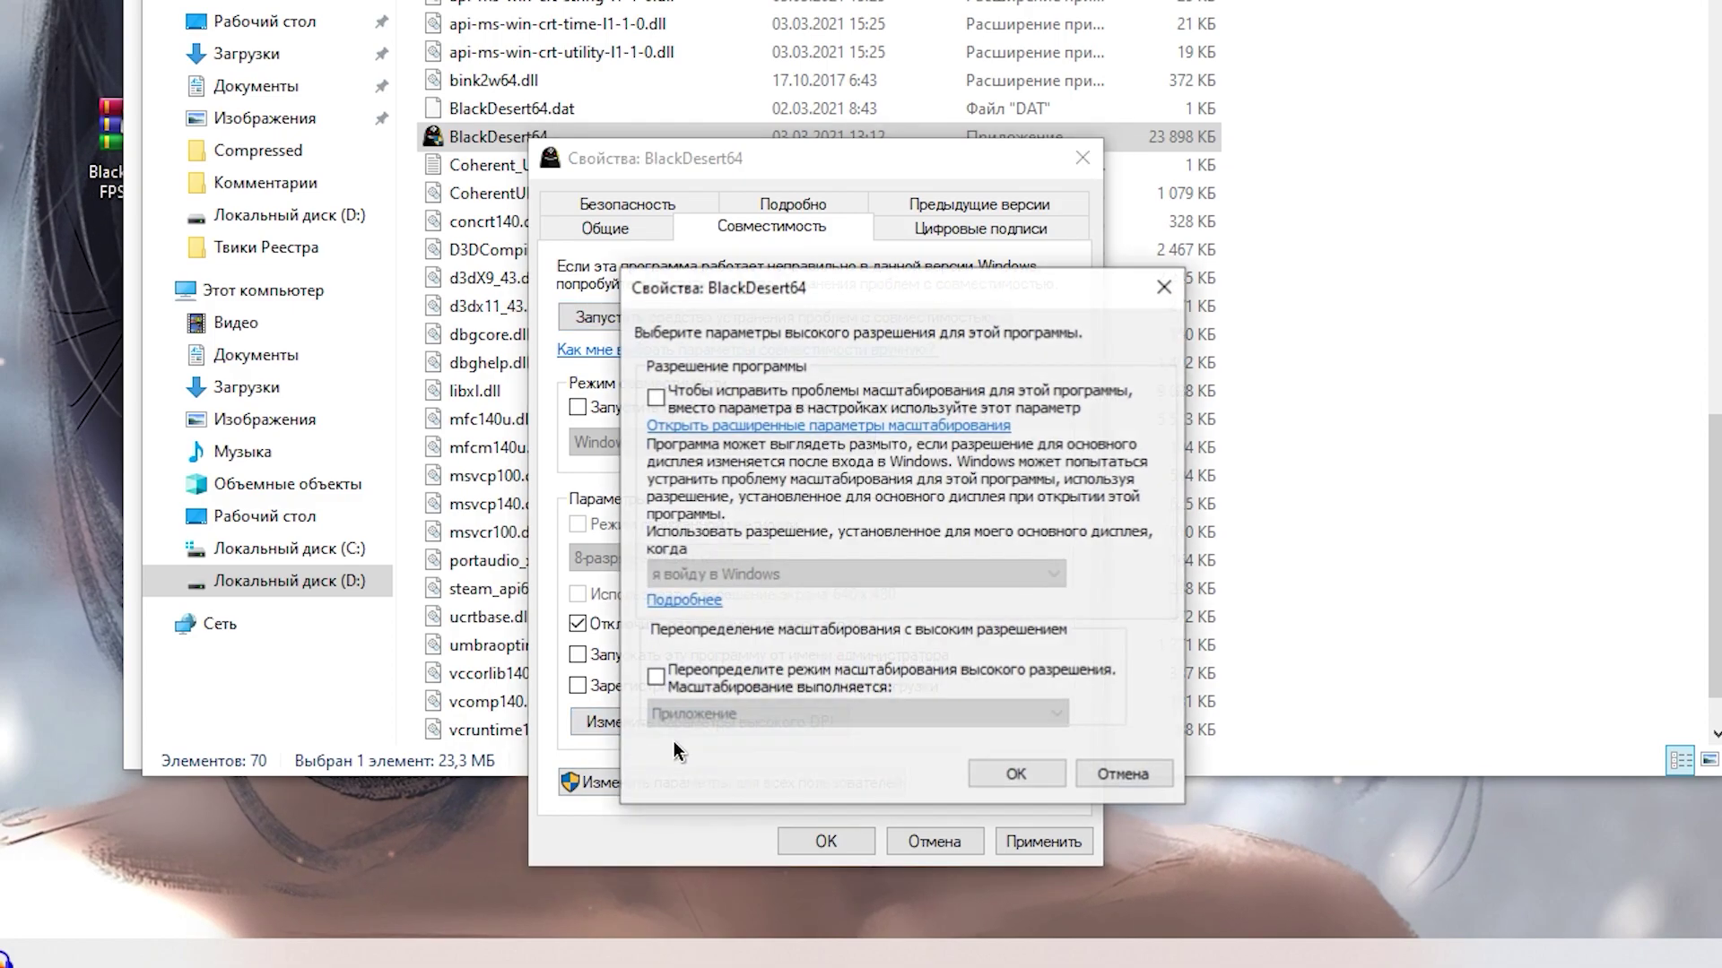
pyautogui.click(700, 676)
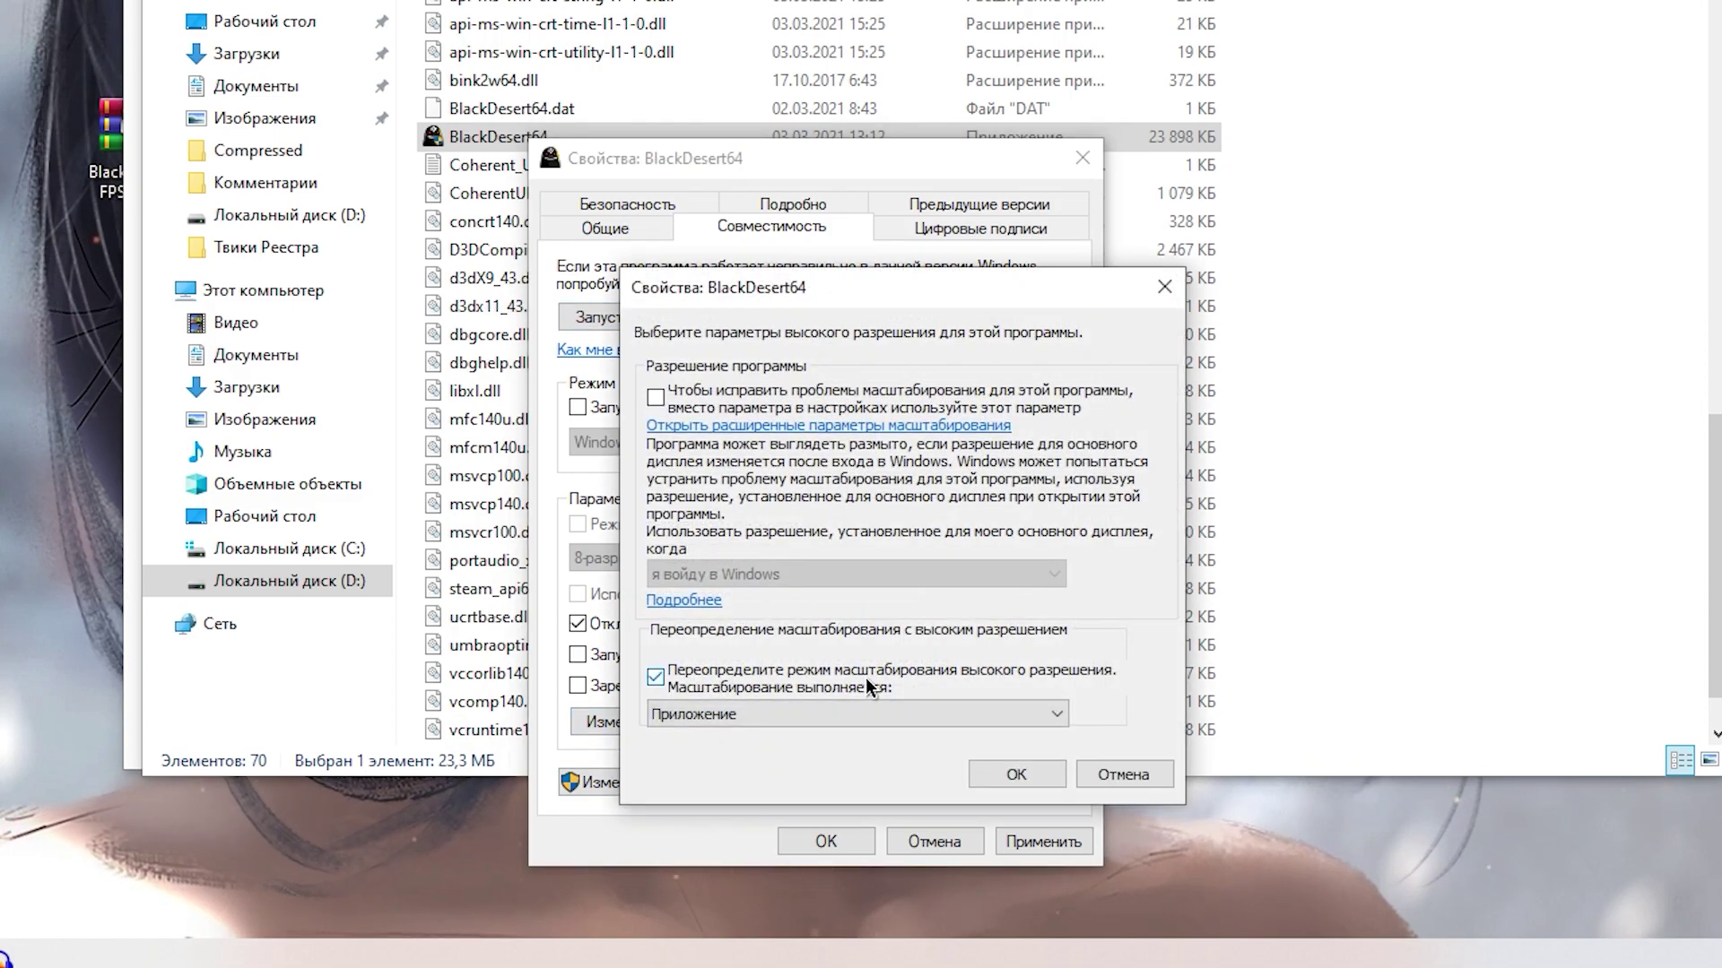
pyautogui.click(1006, 776)
pyautogui.click(1050, 841)
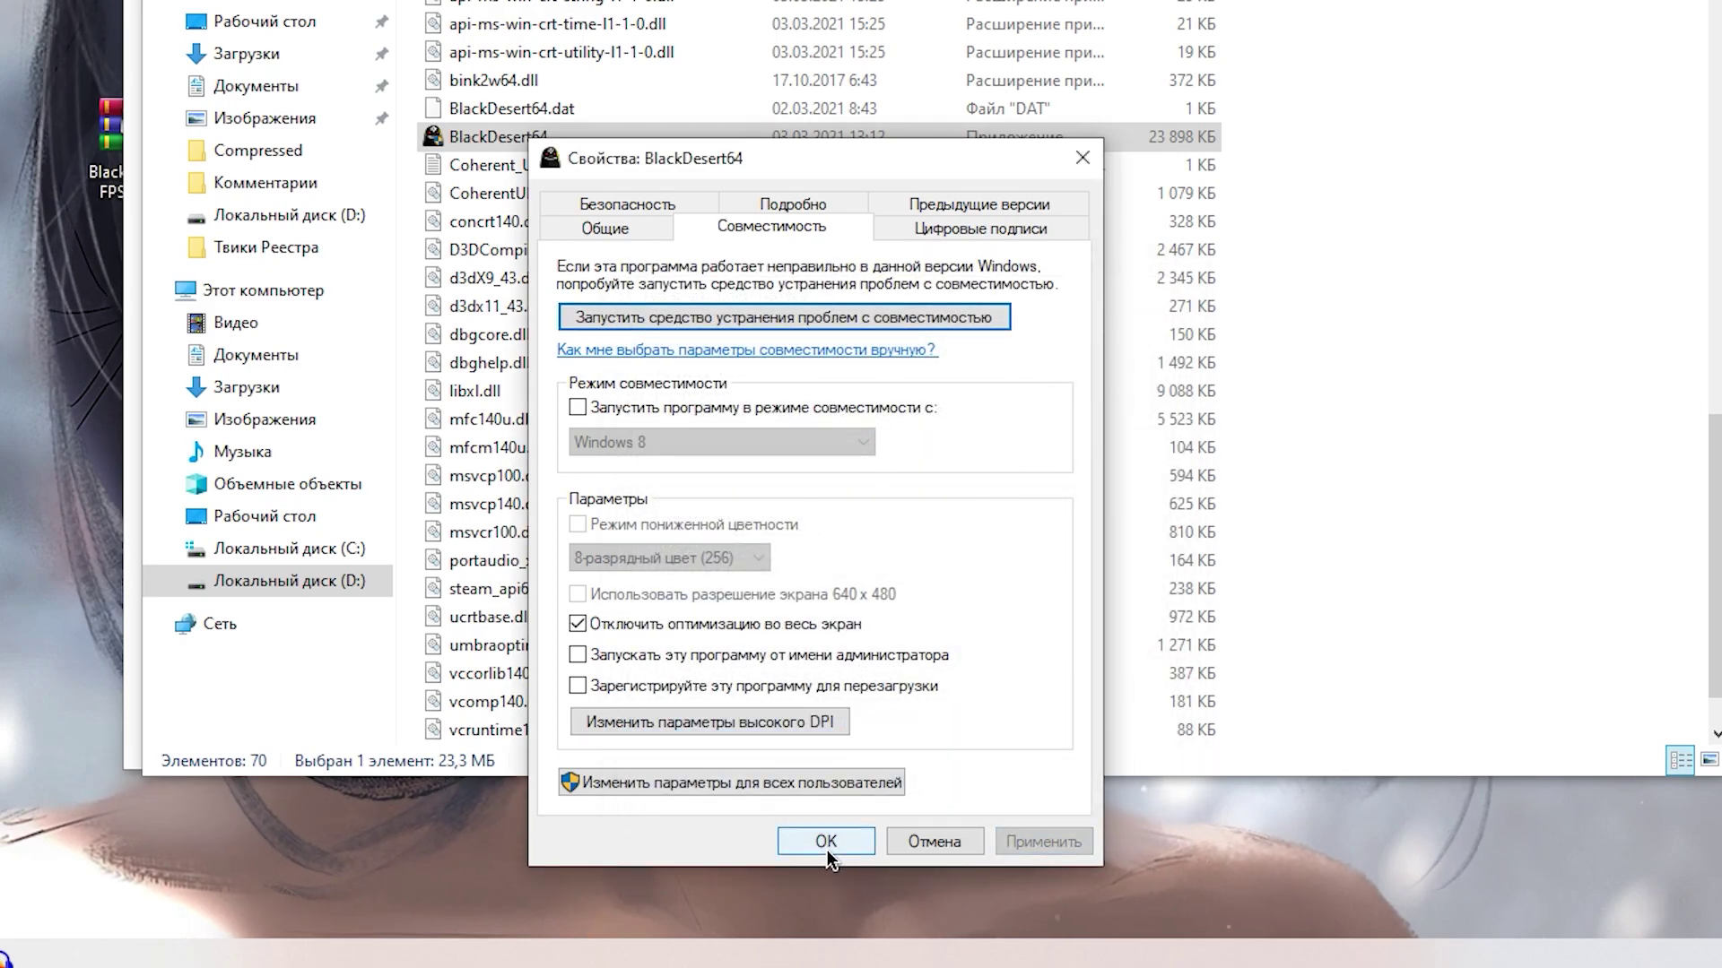
pyautogui.click(826, 843)
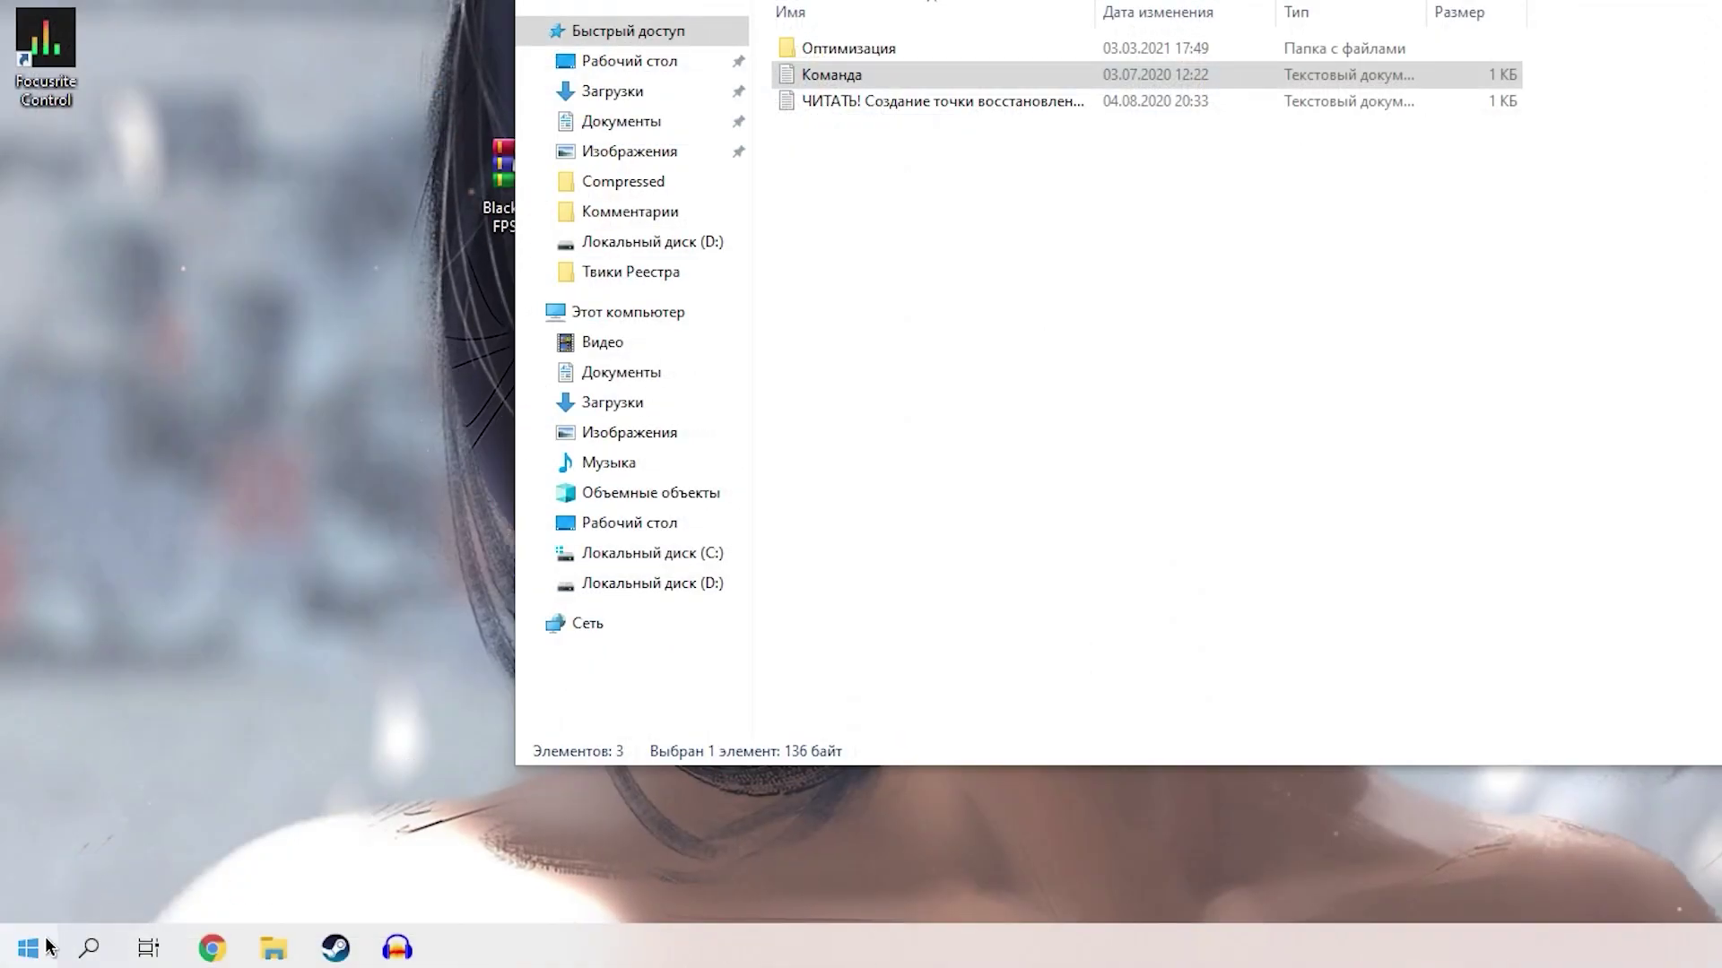
# Find the Windows graphics settings (Настройки графики) and turn on hardware-accelerated GPU scheduling.
pyautogui.click(91, 948)
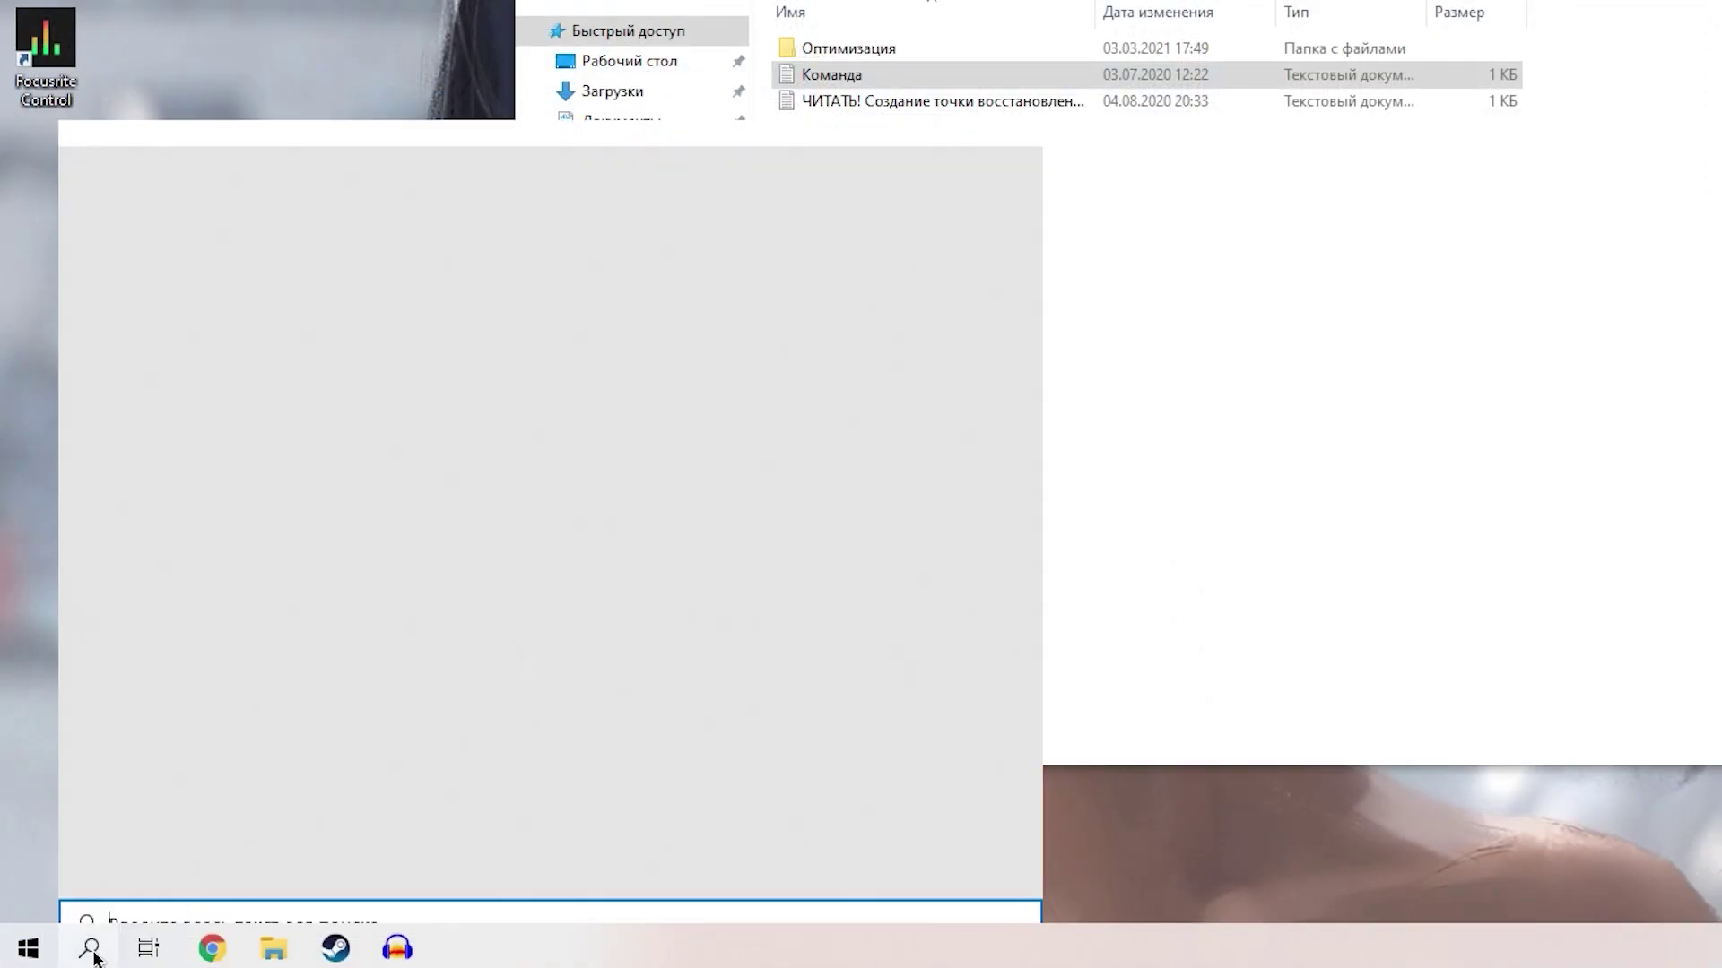
pyautogui.write('нас')
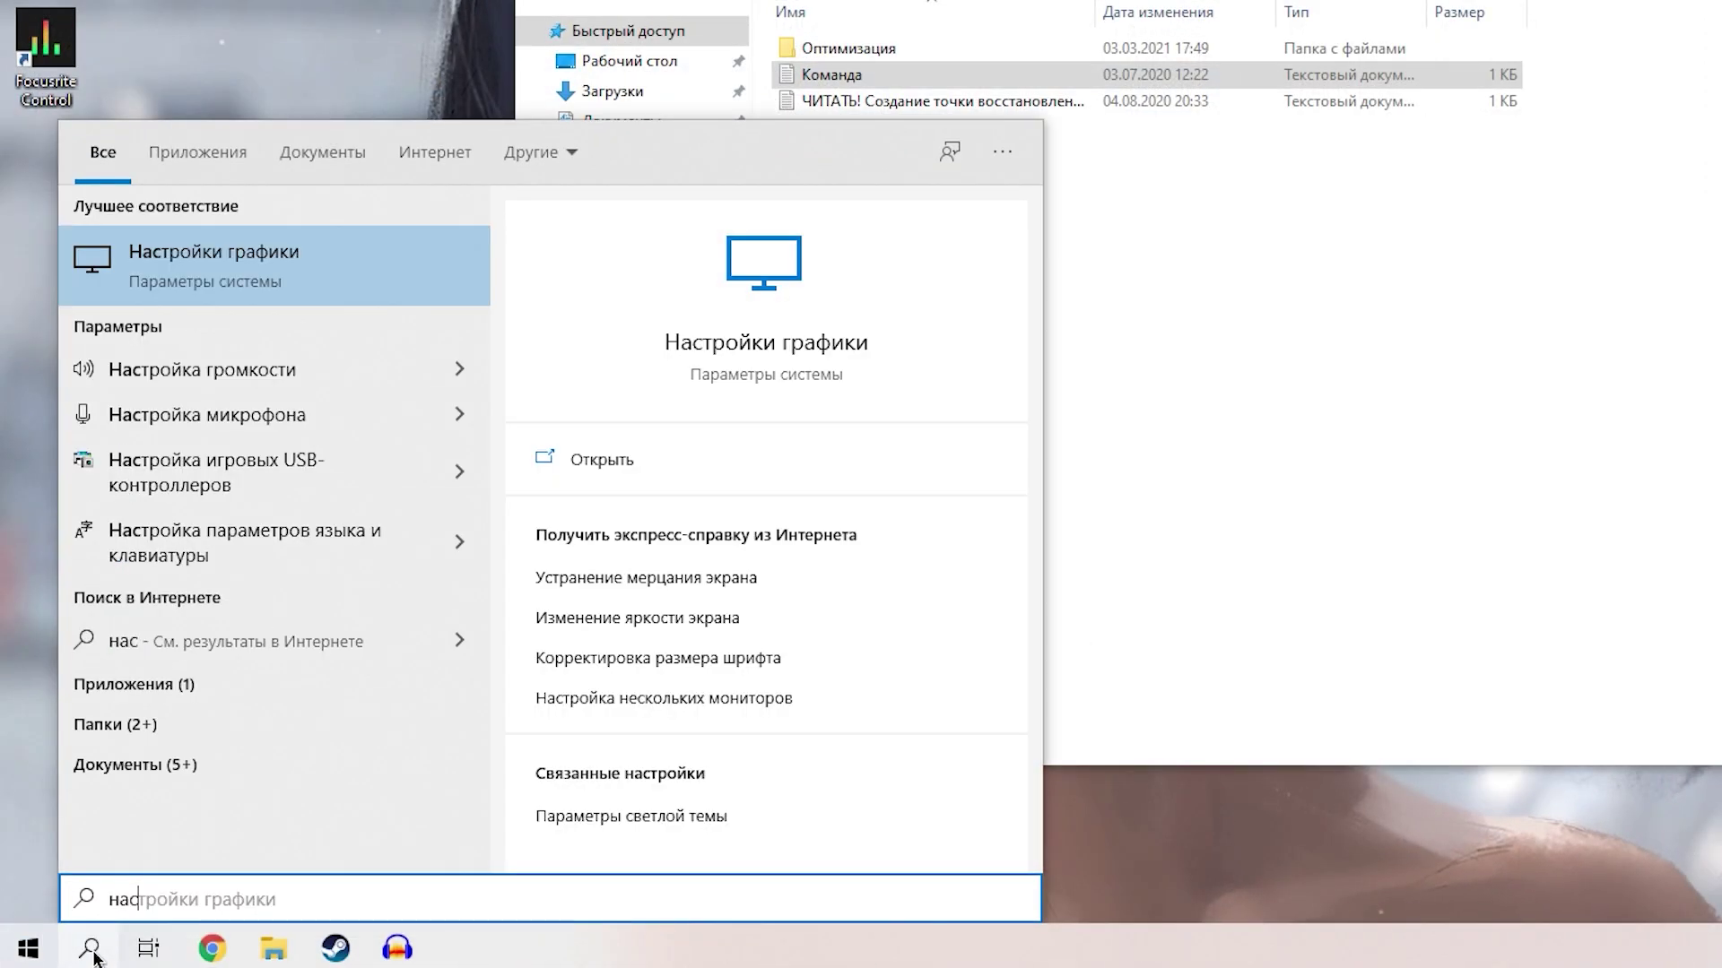
pyautogui.click(222, 271)
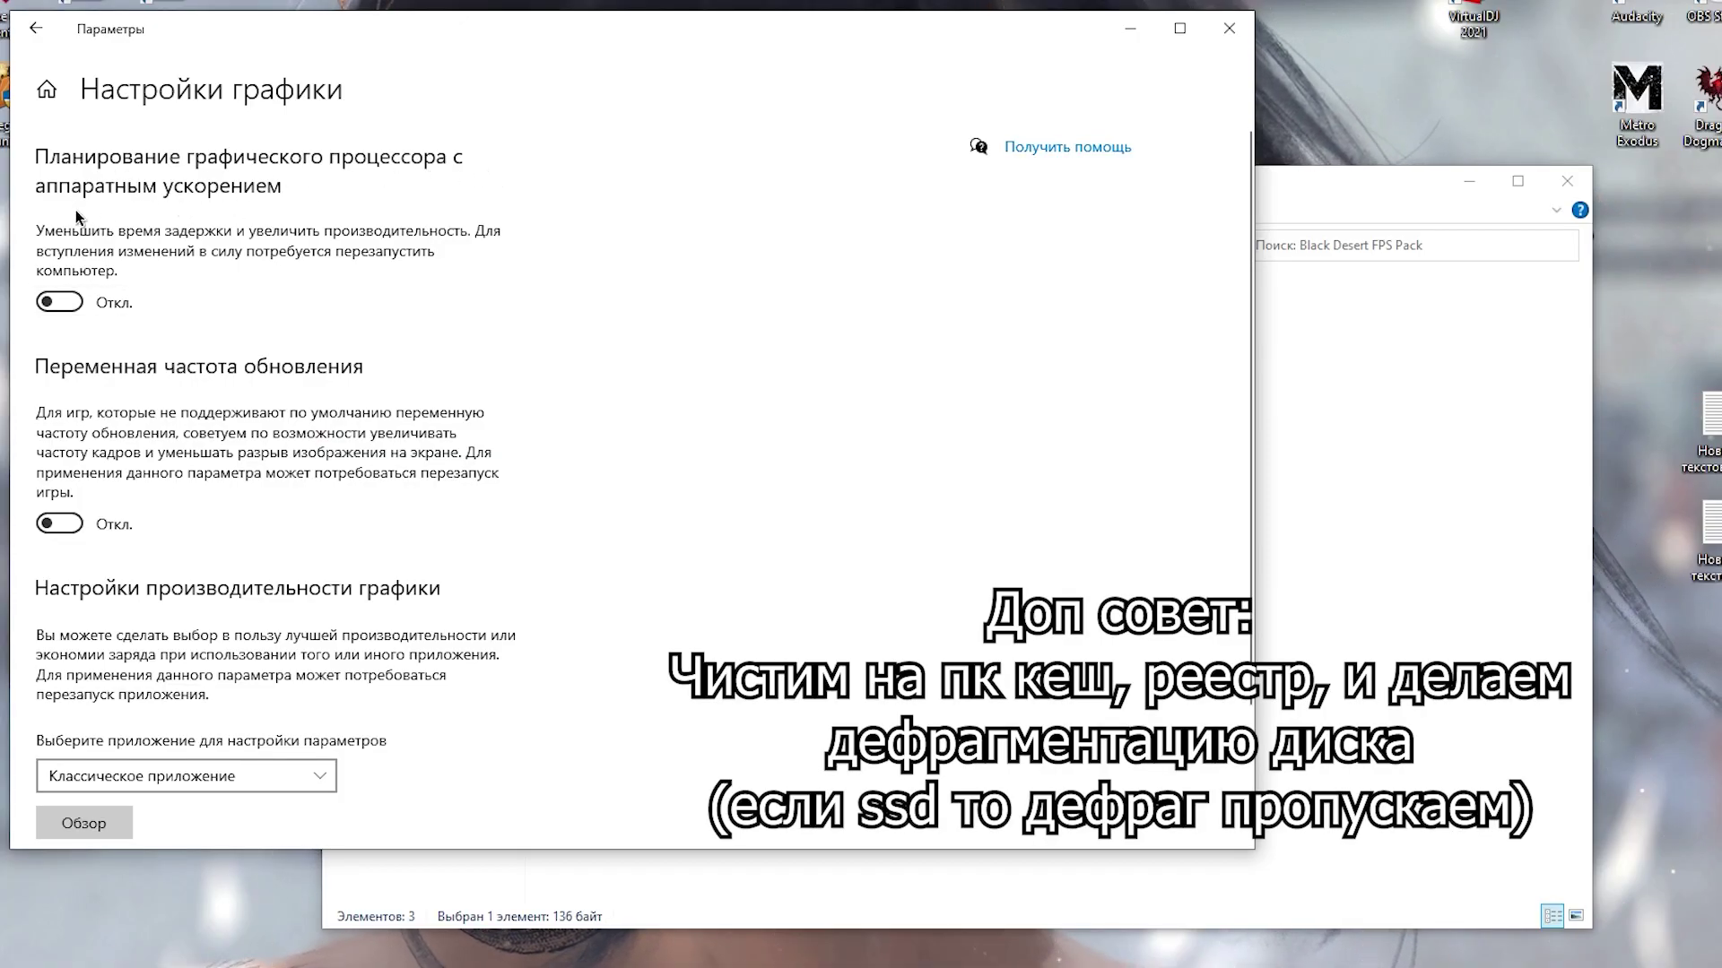
pyautogui.click(45, 303)
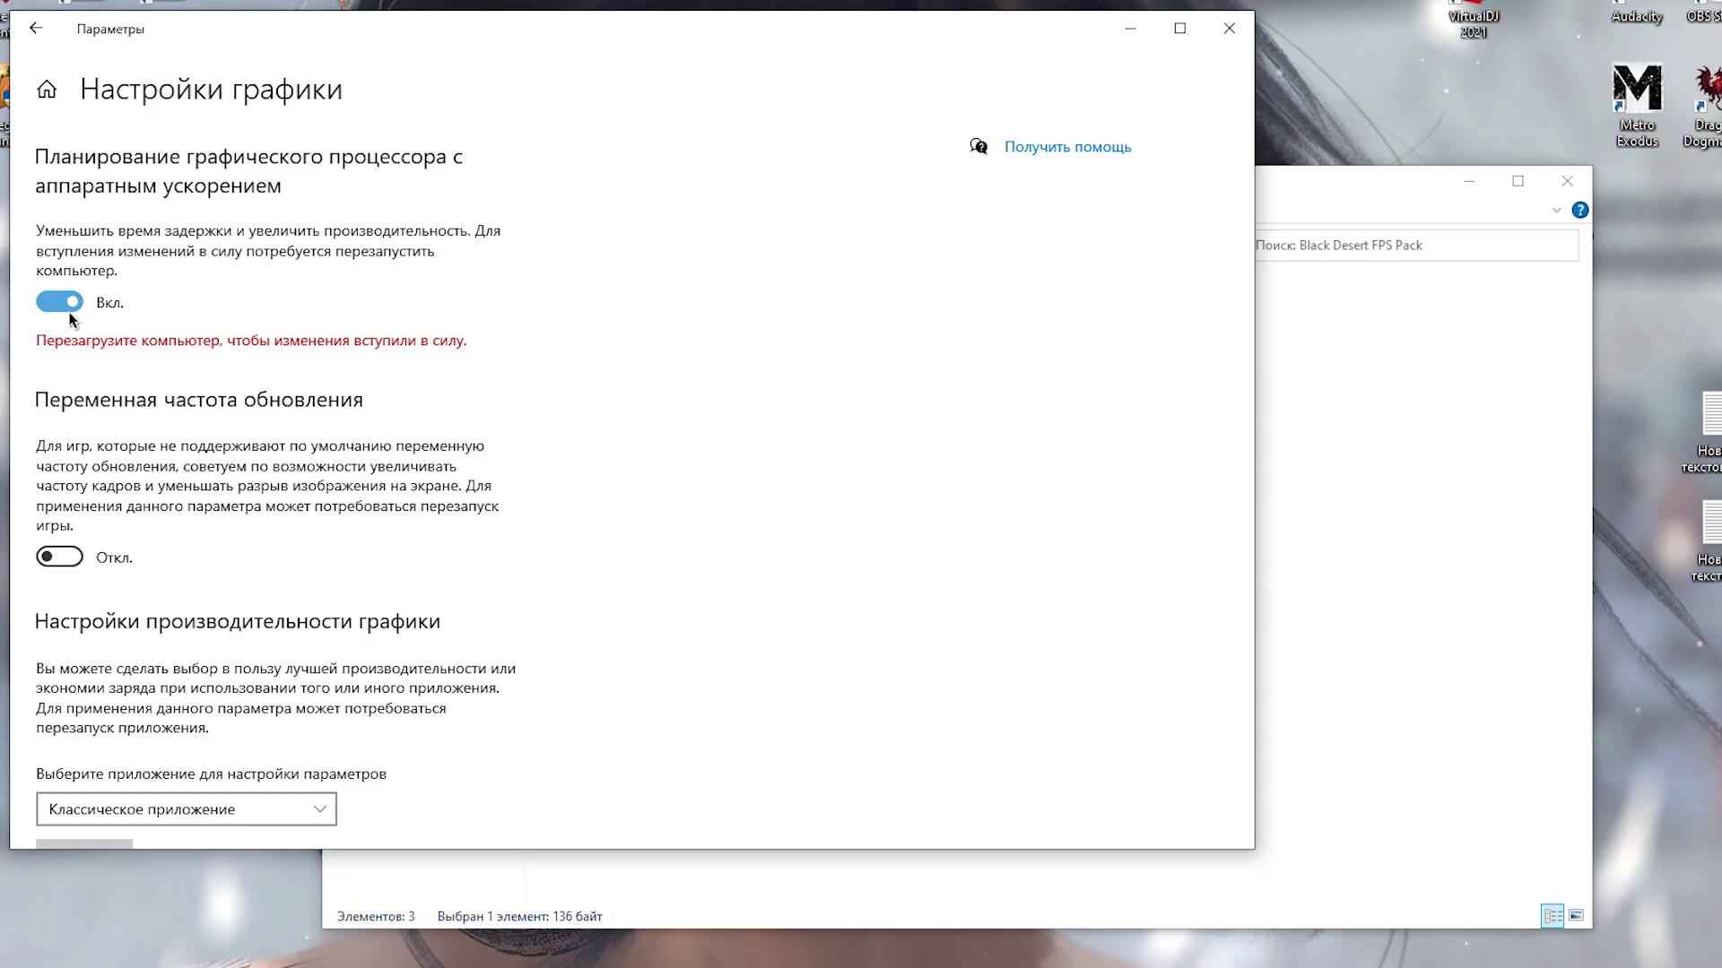
pyautogui.click(68, 307)
# Add BlackDesert64 from steamapps\common\BlackDesert\bin64 as a classic app in the graphics performance settings and open its options.
pyautogui.scroll(-3, 217, 592)
pyautogui.click(106, 667)
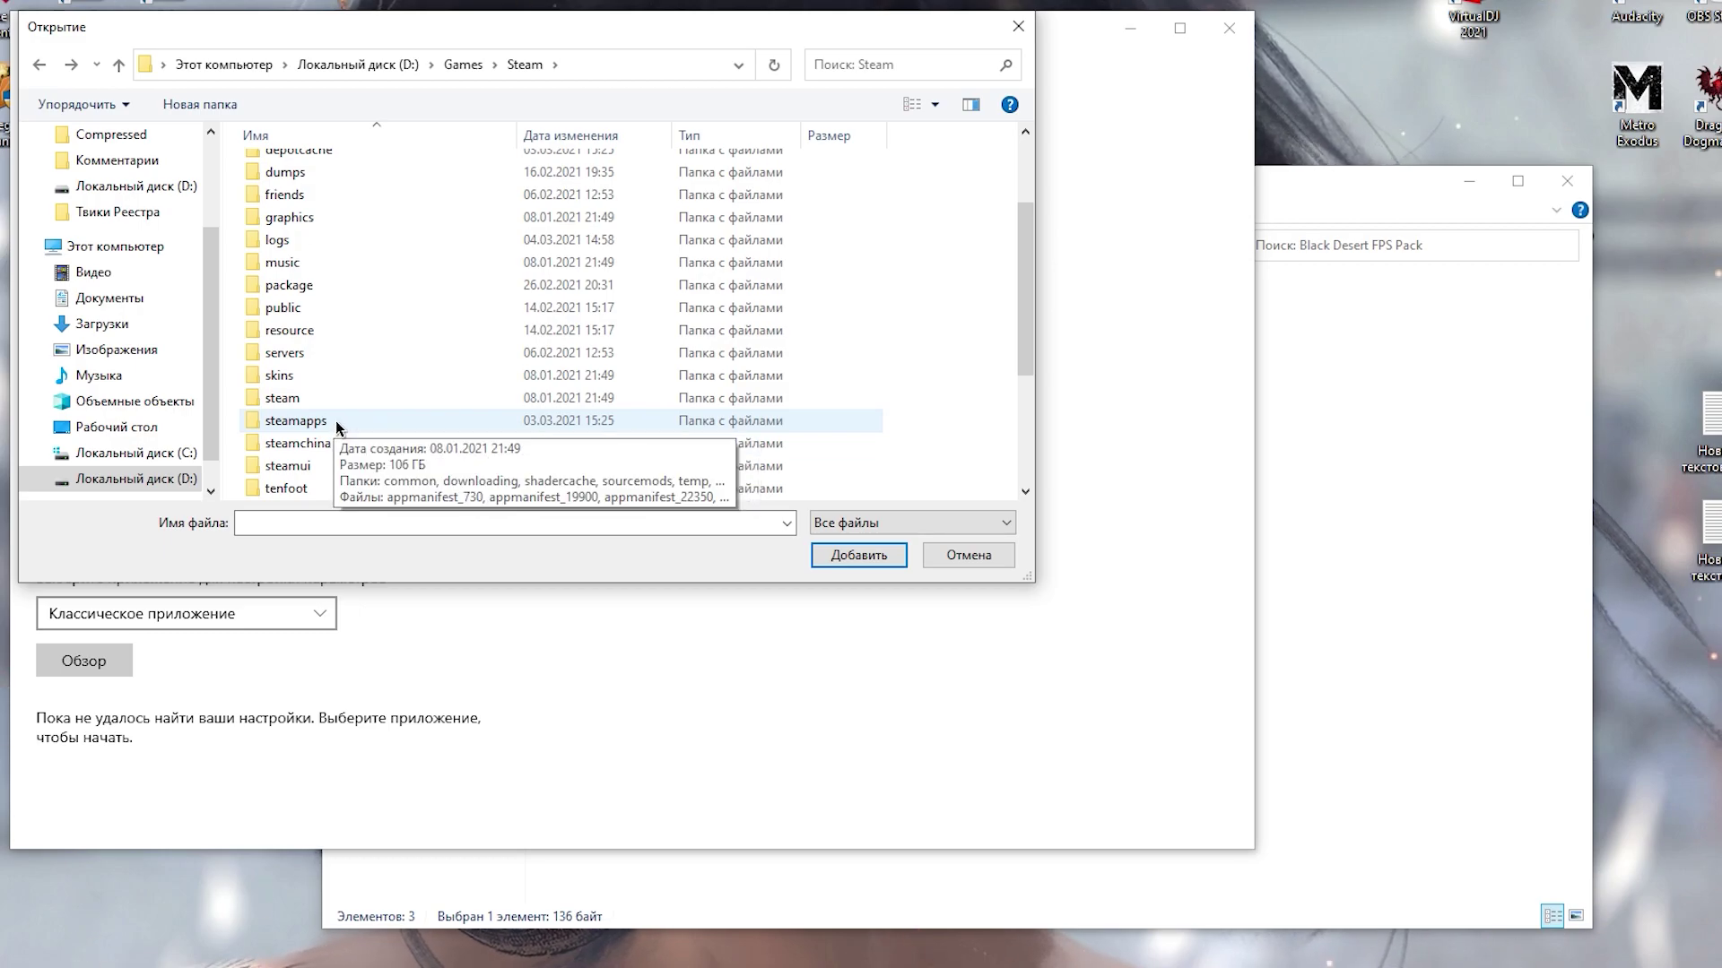
pyautogui.doubleClick(342, 420)
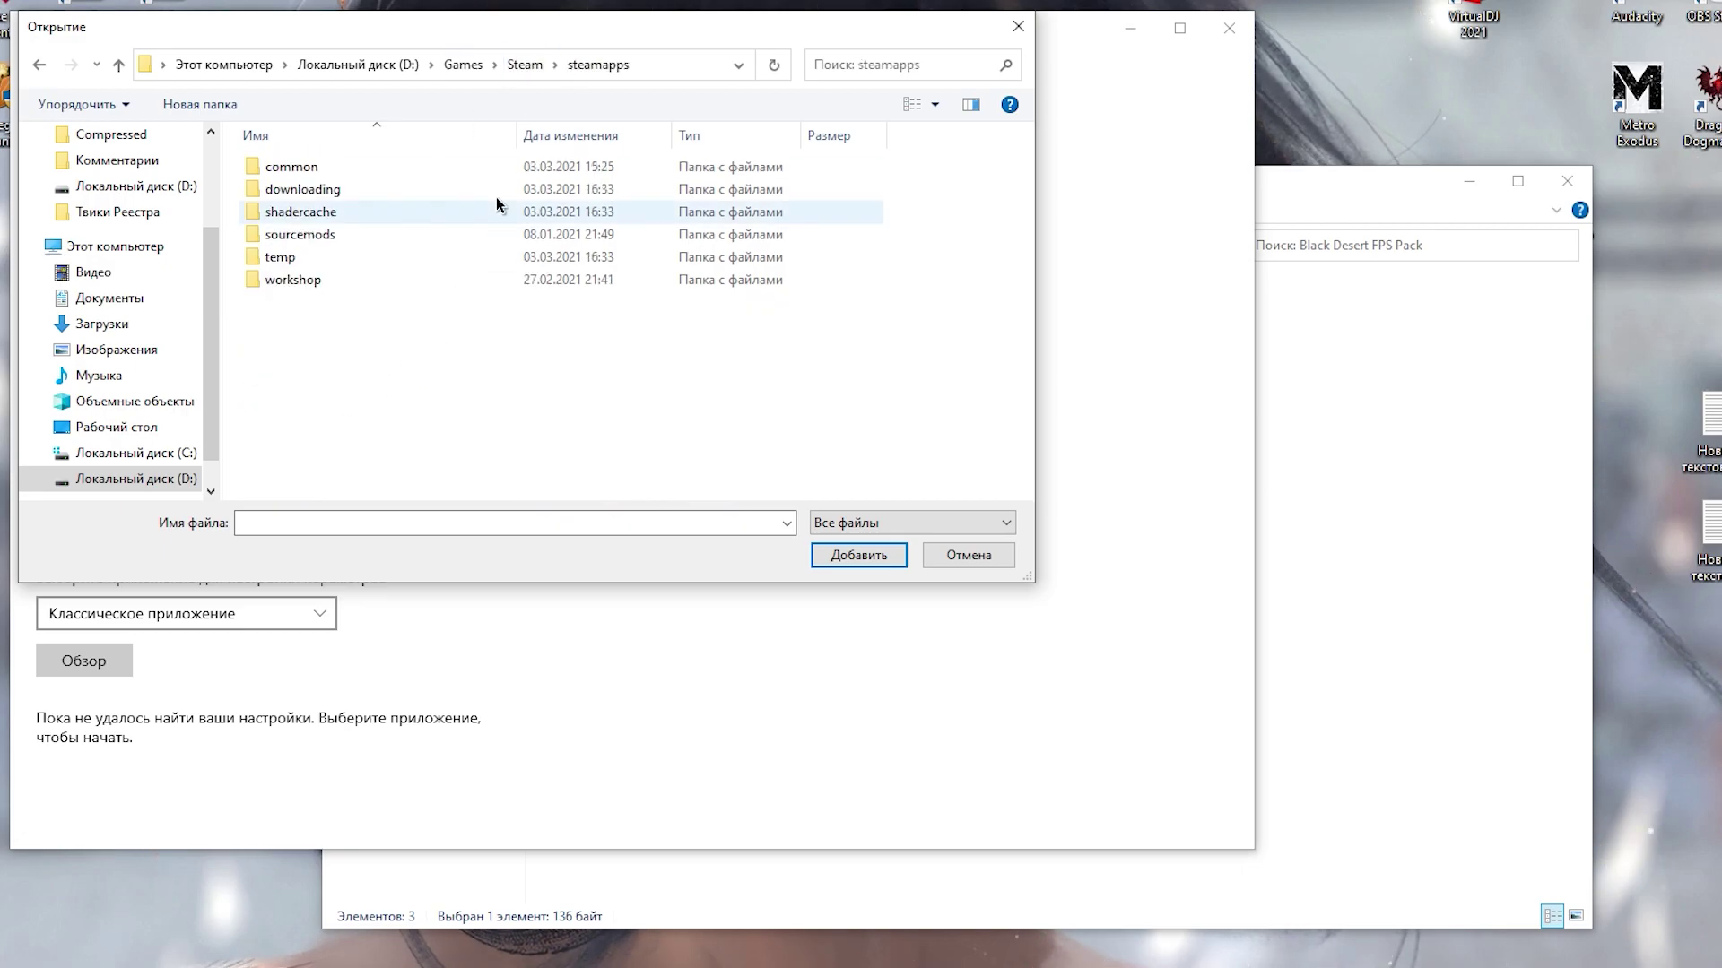
pyautogui.doubleClick(398, 164)
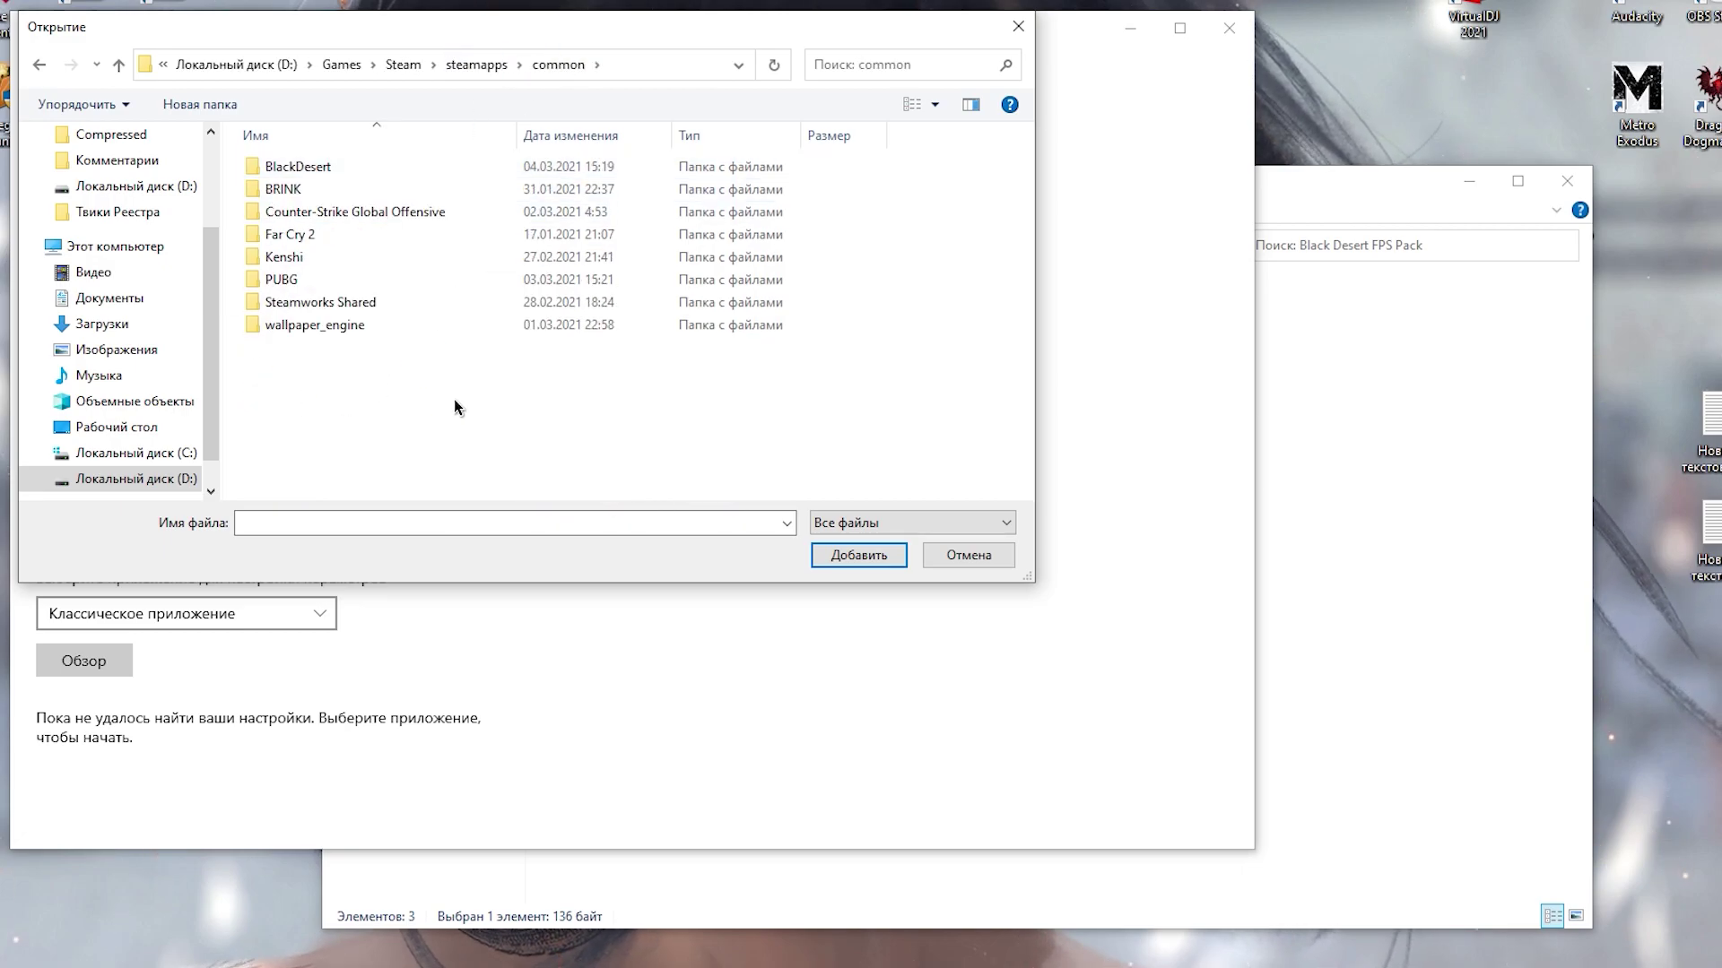
pyautogui.doubleClick(296, 166)
pyautogui.doubleClick(311, 215)
pyautogui.click(319, 221)
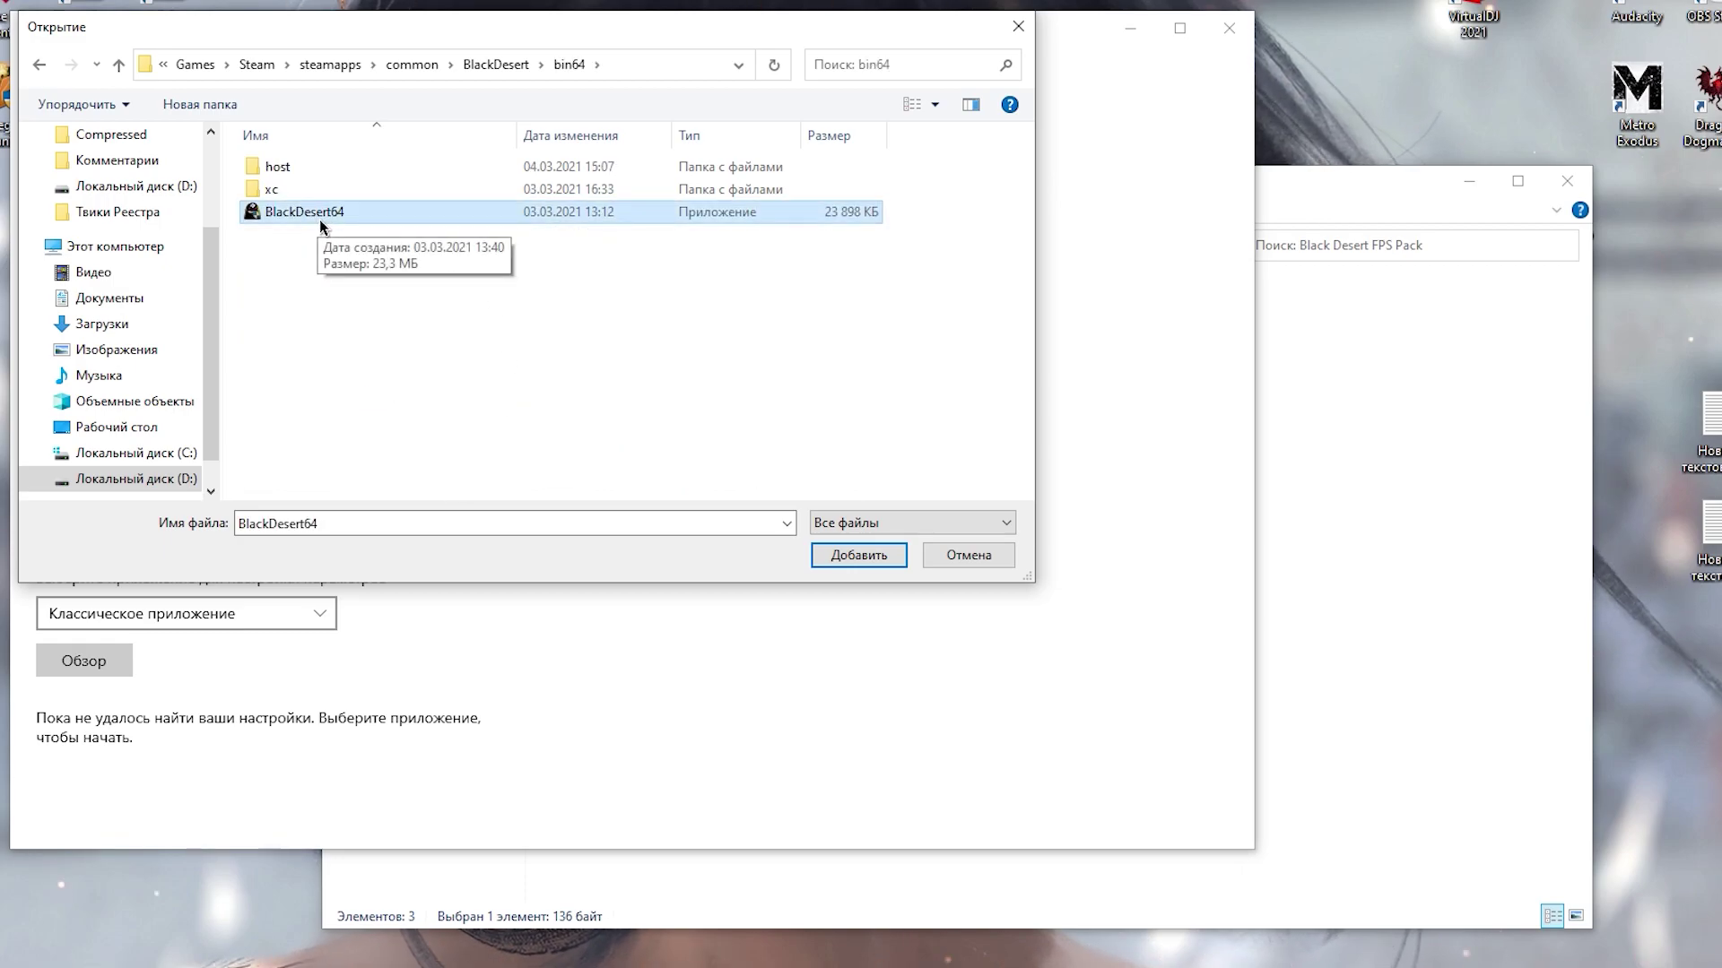
pyautogui.click(858, 555)
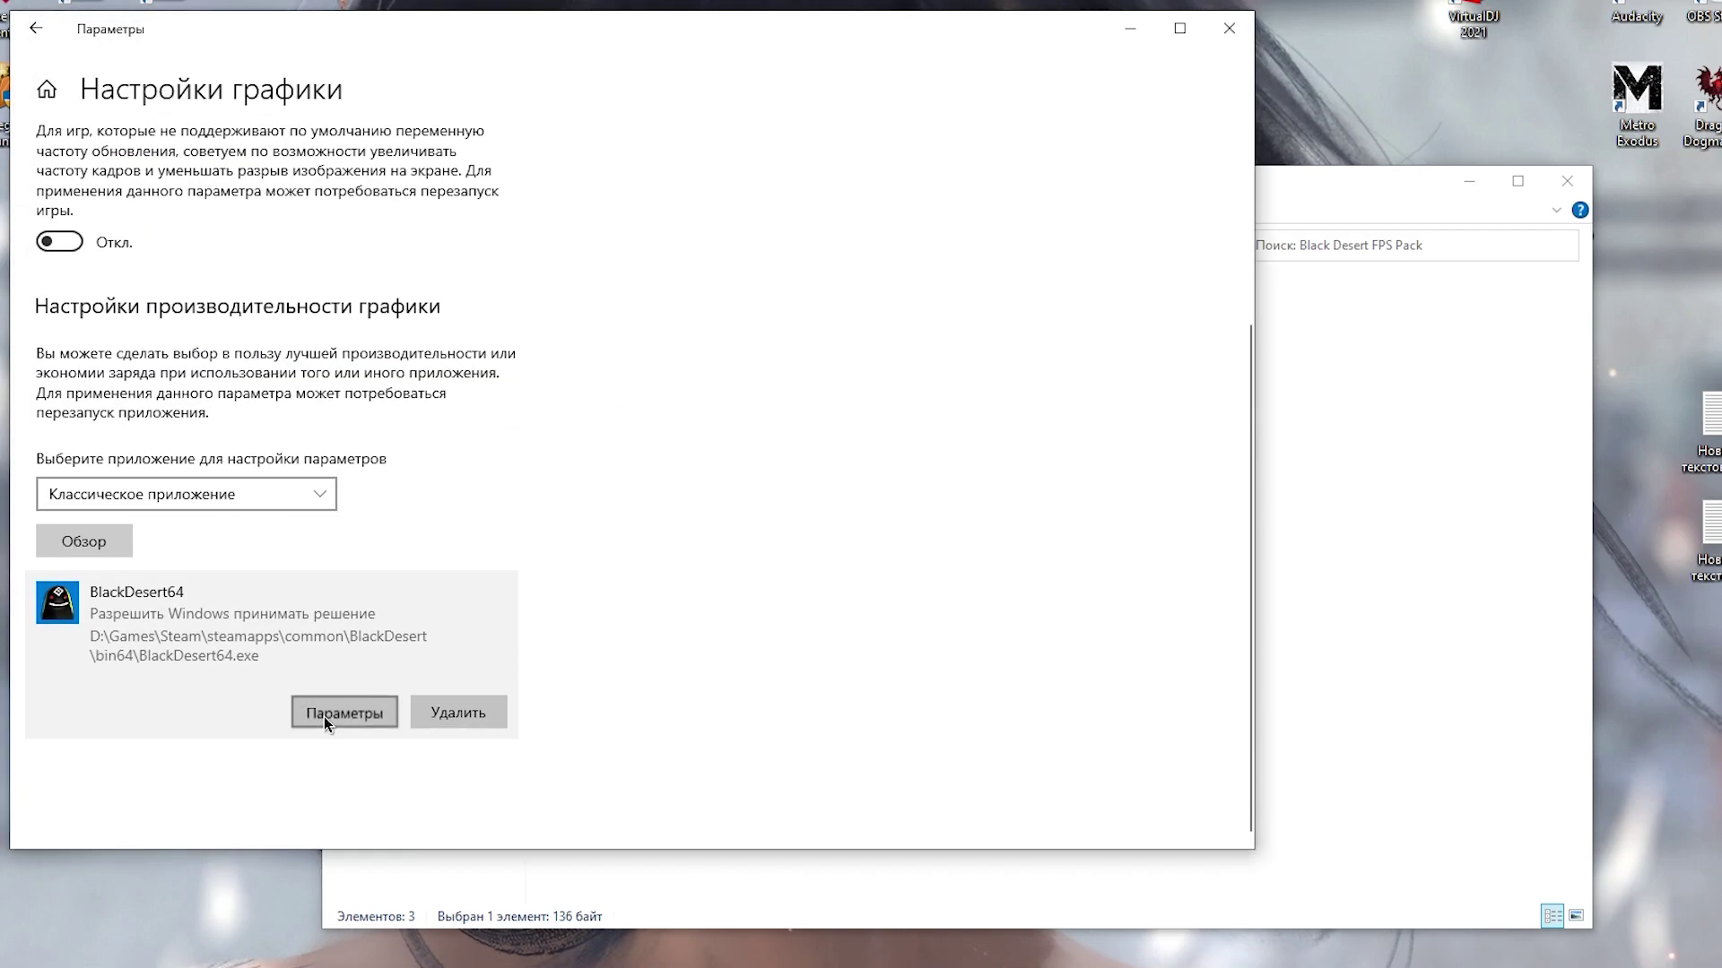
pyautogui.click(354, 711)
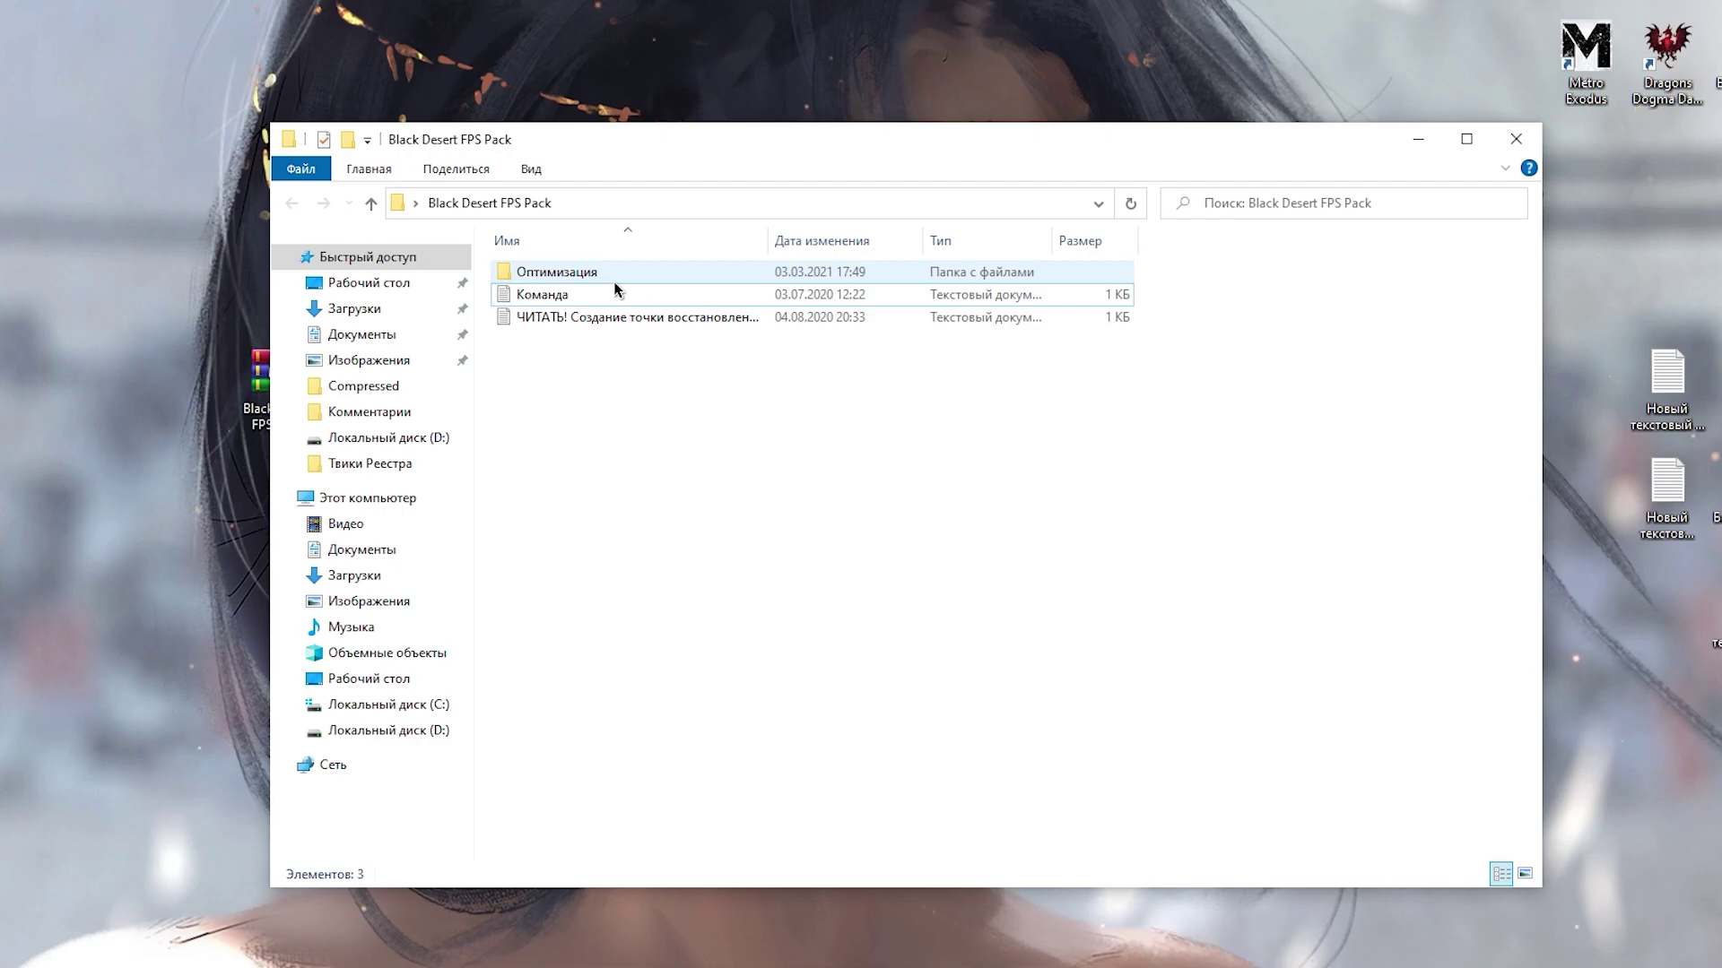
# Open the Оптимизация folder of the Black Desert FPS Pack and its Настройка Видеокарты subfolder.
pyautogui.doubleClick(614, 280)
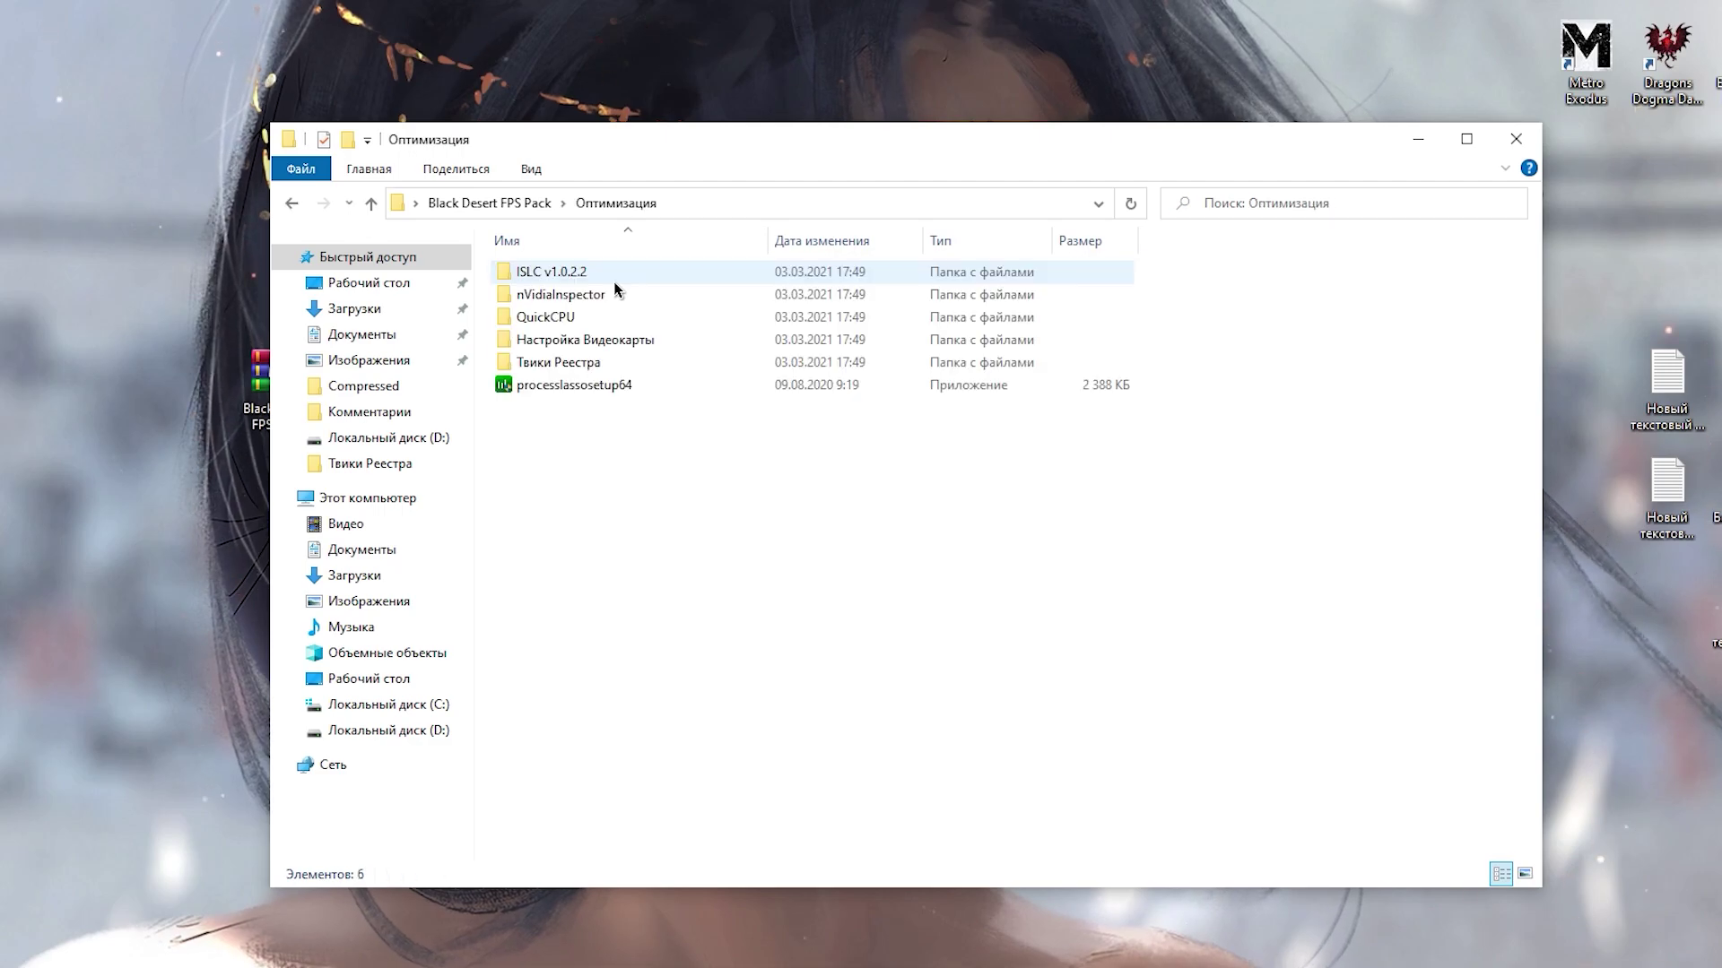
pyautogui.moveTo(1234, 261); pyautogui.dragTo(972, 374)
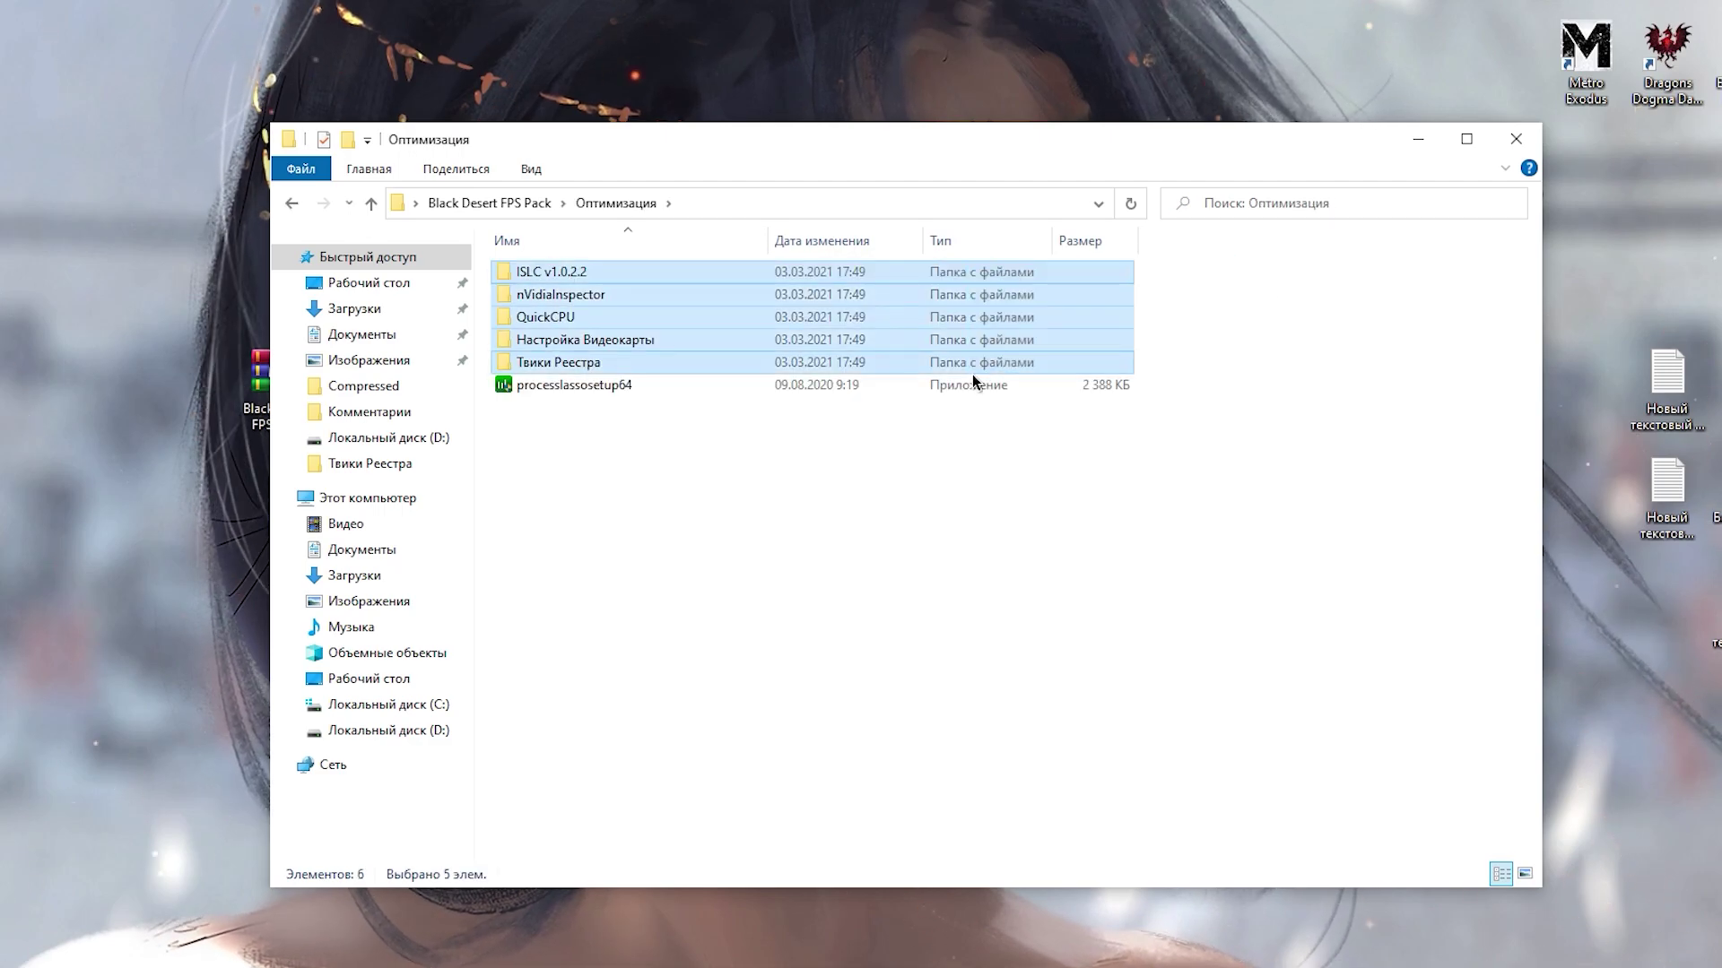
pyautogui.click(848, 384)
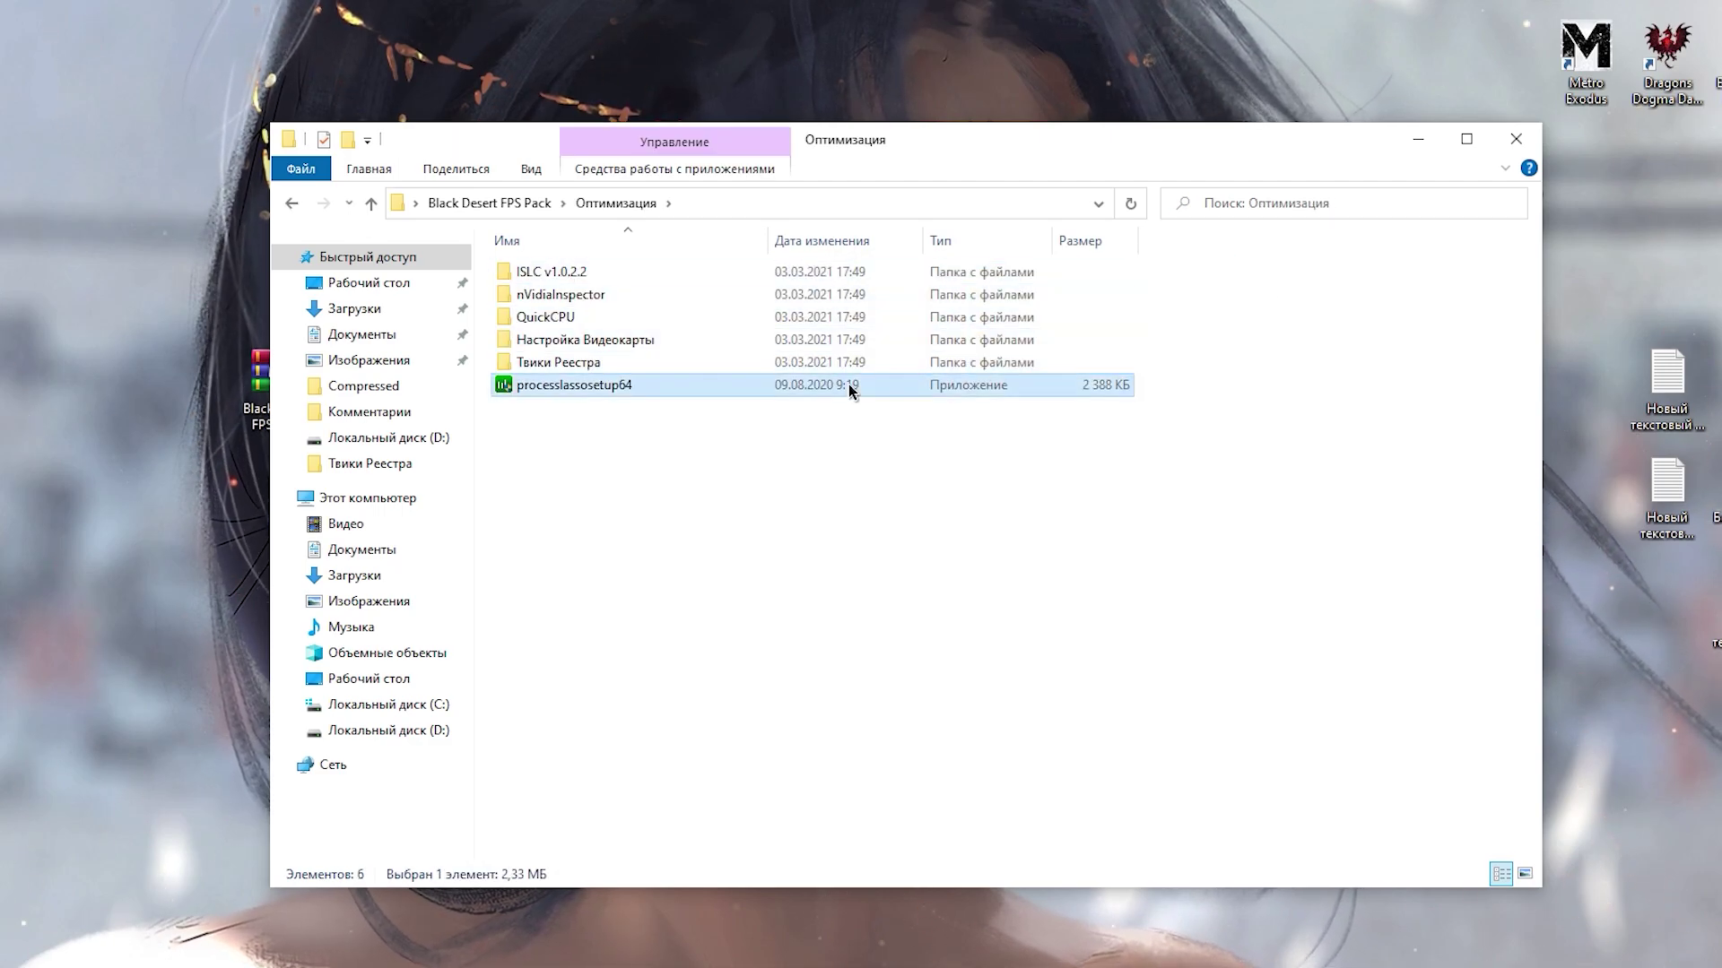
pyautogui.doubleClick(586, 348)
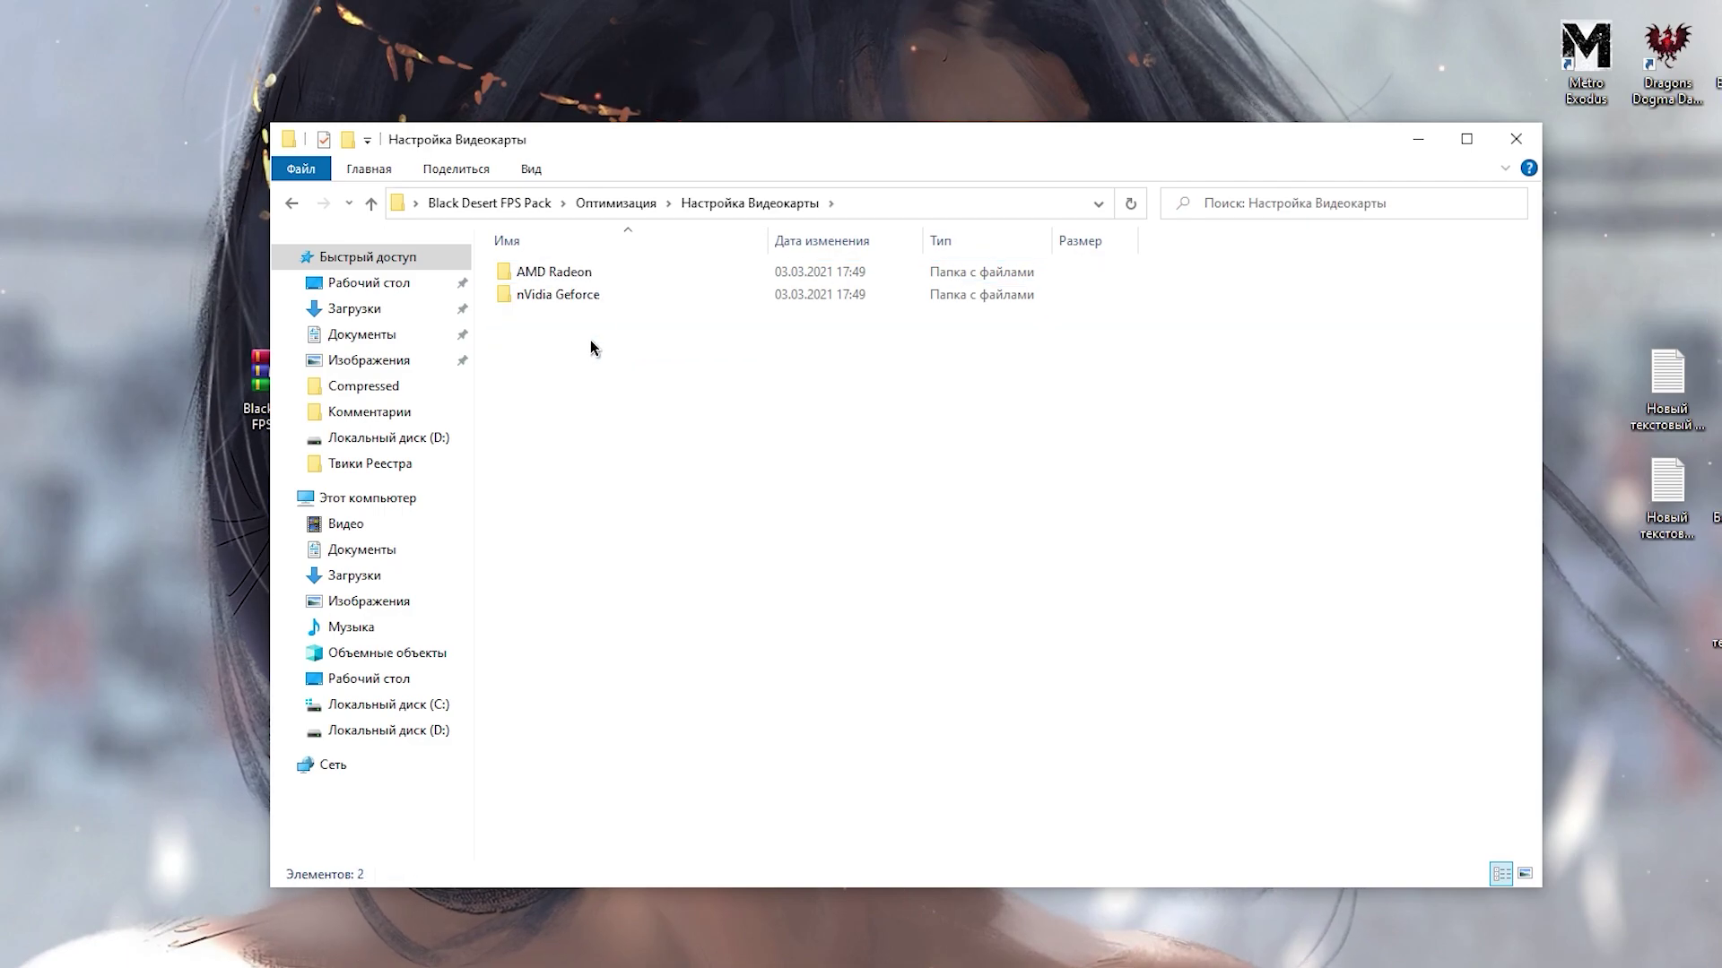
# View the recommended Radeon settings in the screenshots of the AMD Radeon folder, starting with amd 1.
pyautogui.doubleClick(594, 276)
pyautogui.moveTo(492, 235); pyautogui.dragTo(583, 489)
pyautogui.hotkey('ctrl', 'a')
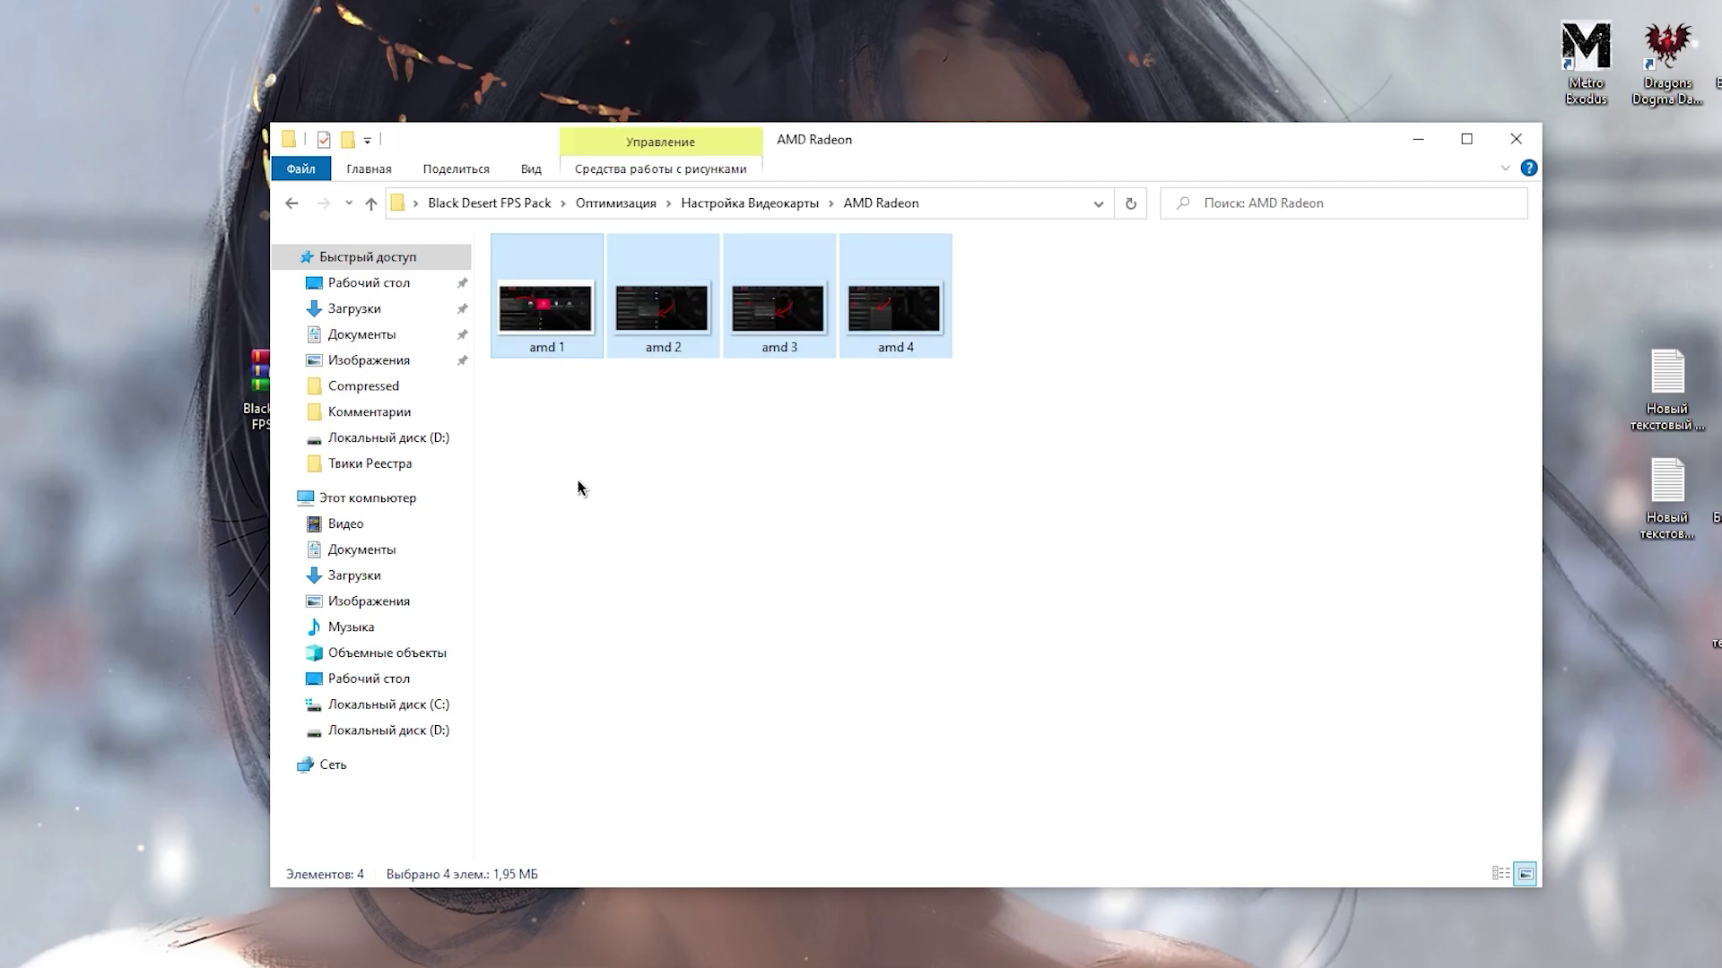
pyautogui.doubleClick(565, 299)
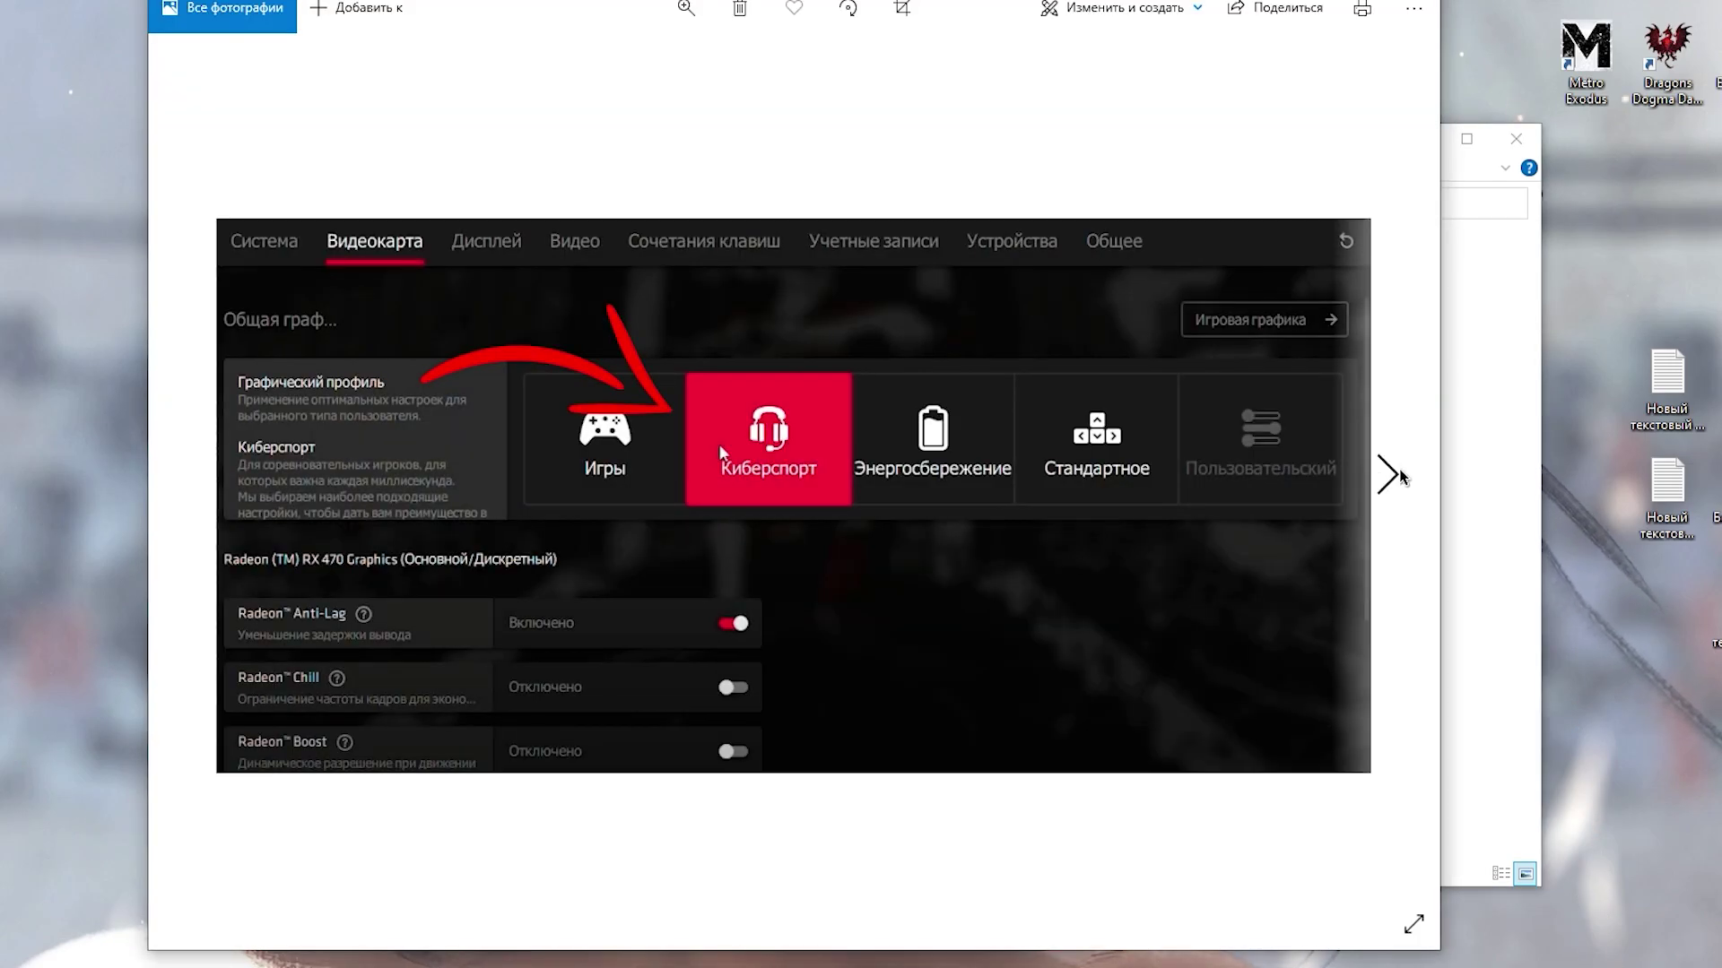
pyautogui.click(1402, 478)
pyautogui.click(1402, 478)
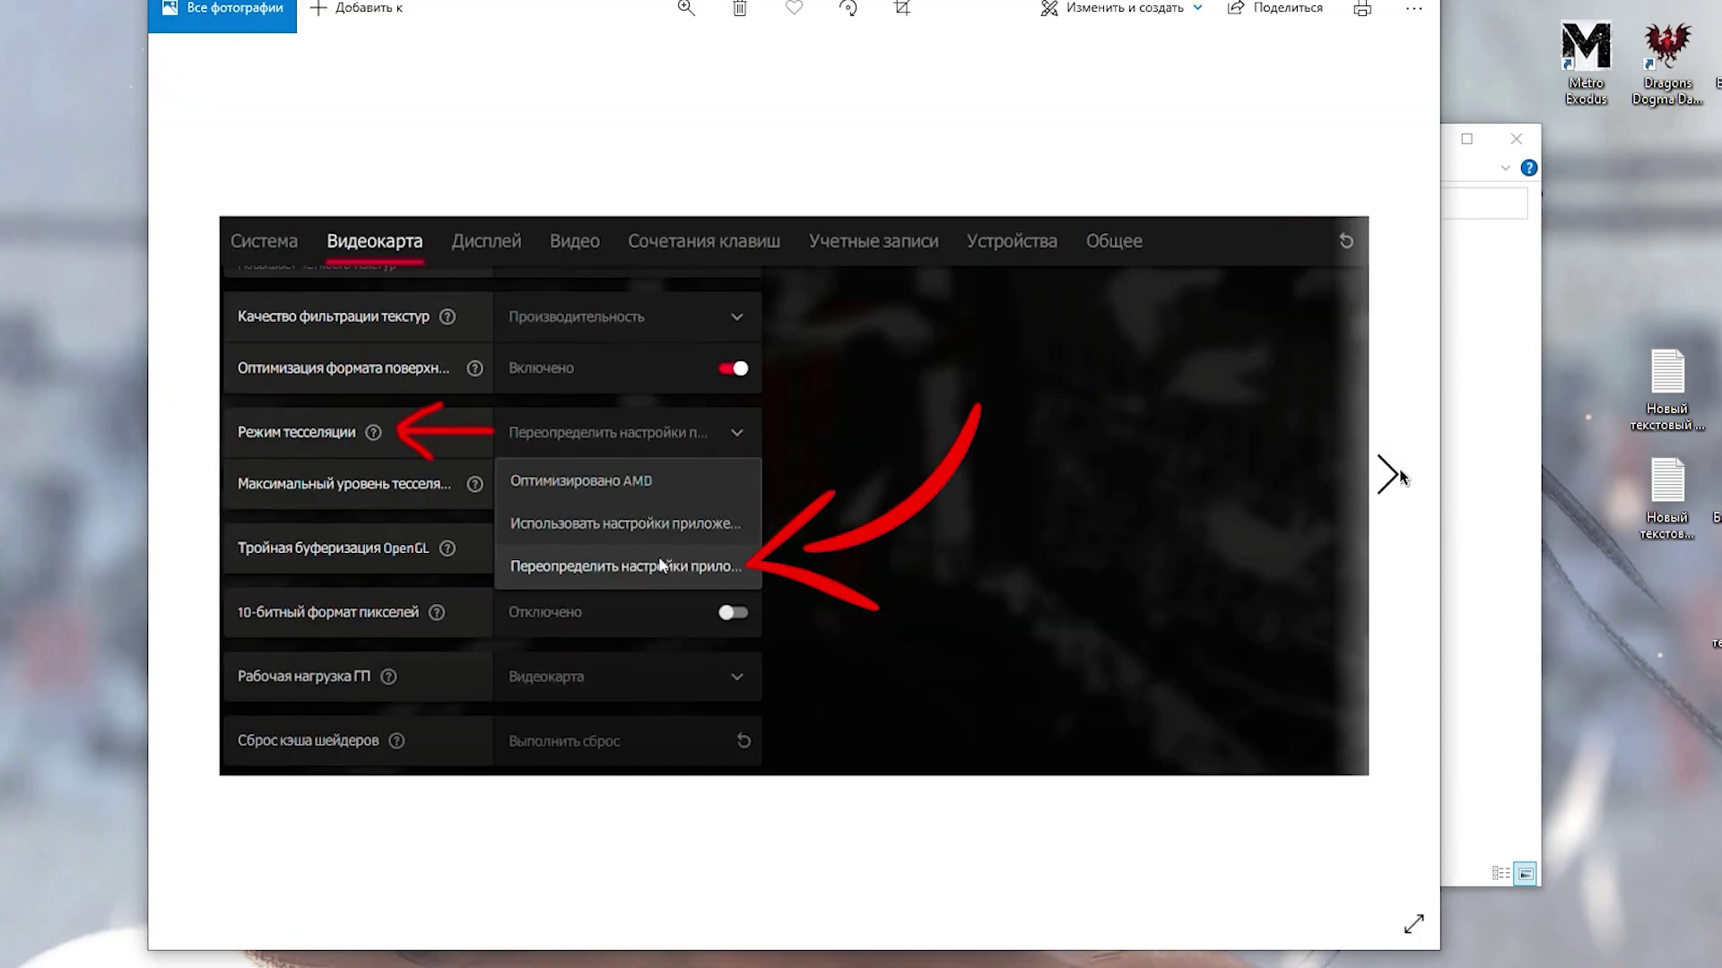
pyautogui.click(1402, 478)
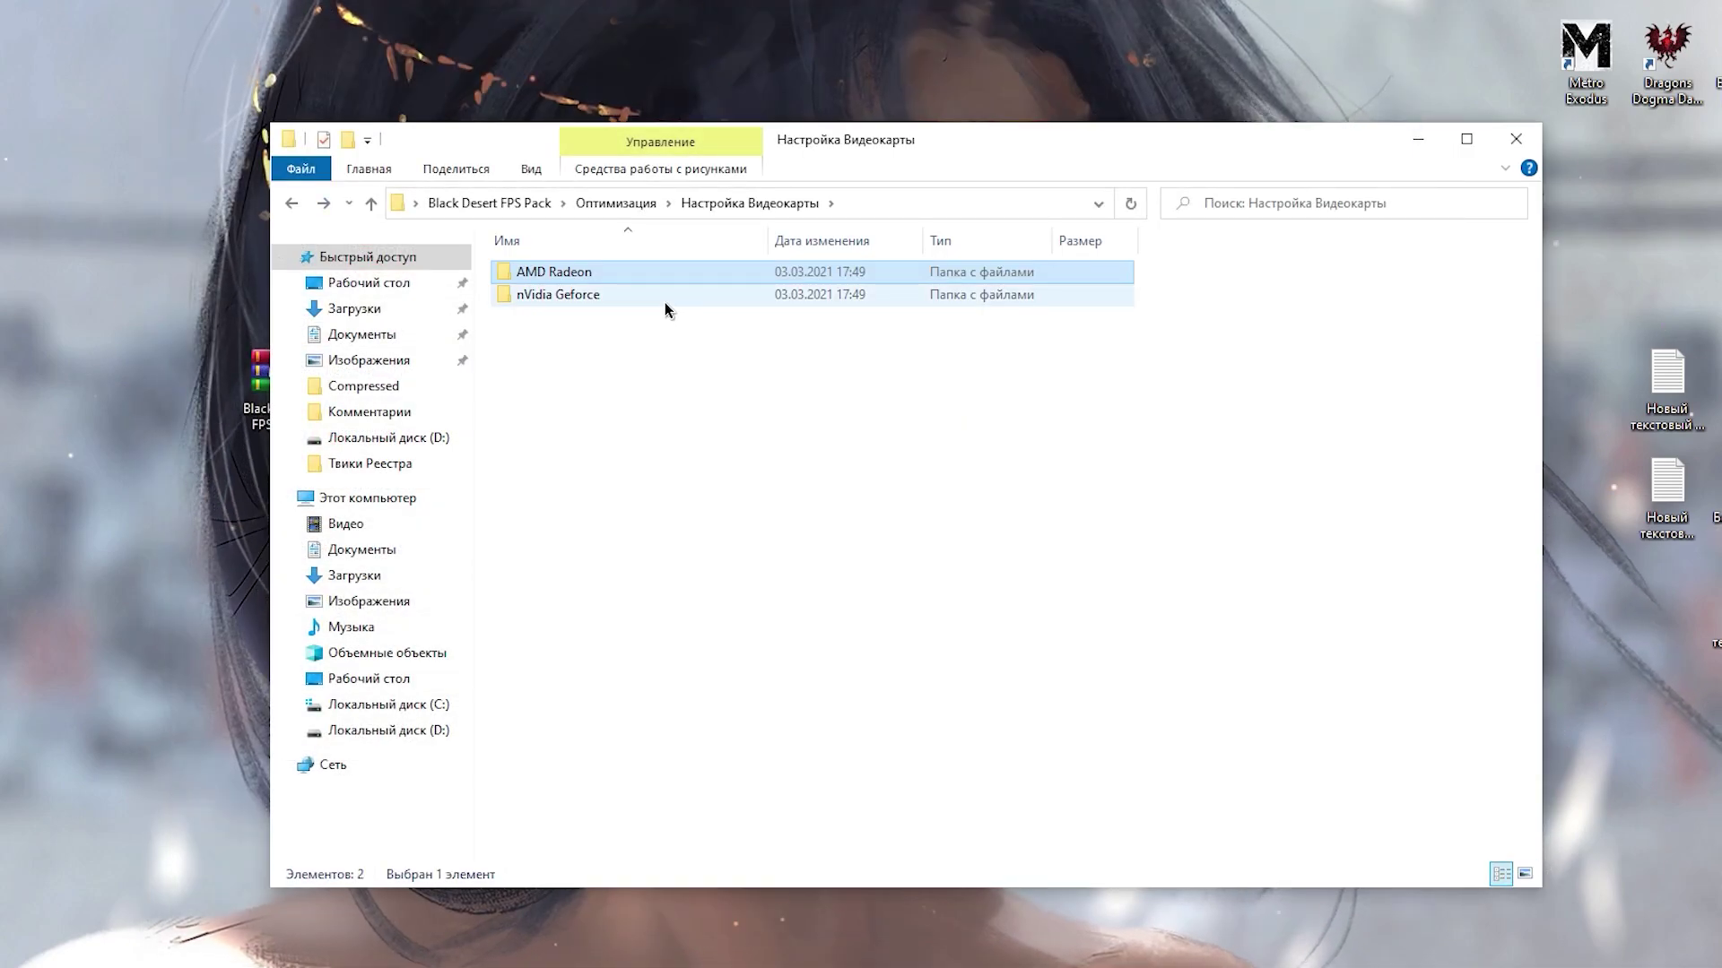
# View the recommended NVIDIA 3D settings in the screenshots of the nVidia Geforce folder.
pyautogui.click(664, 303)
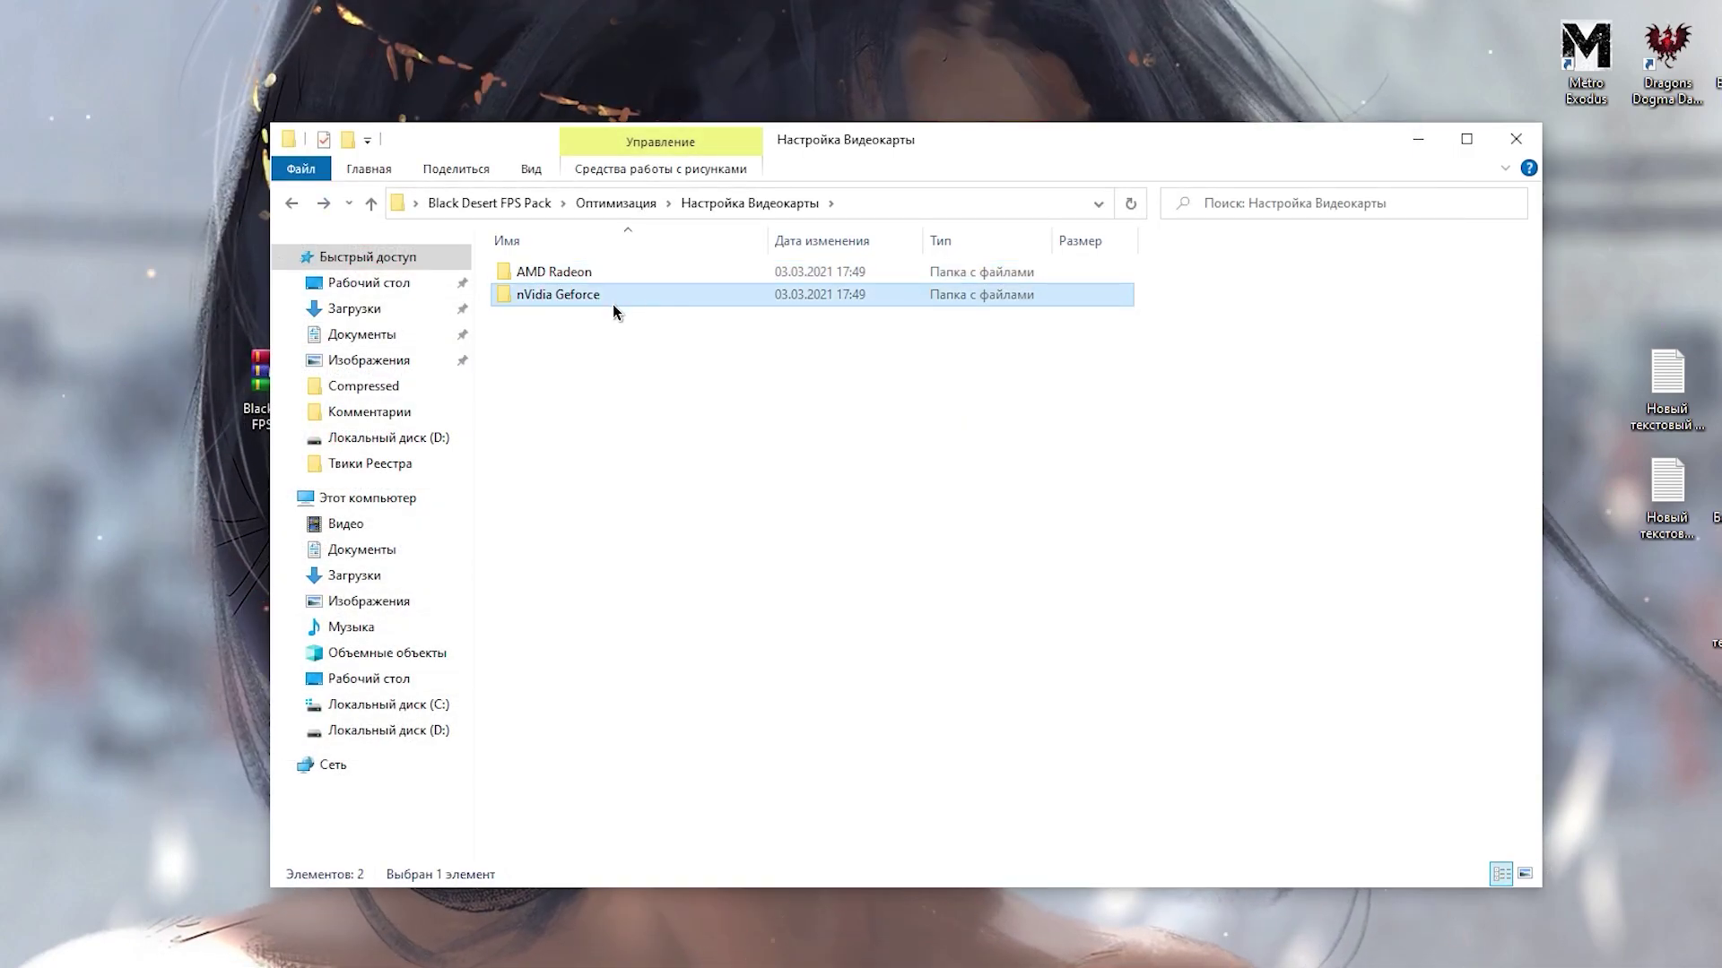
pyautogui.doubleClick(648, 296)
pyautogui.doubleClick(584, 319)
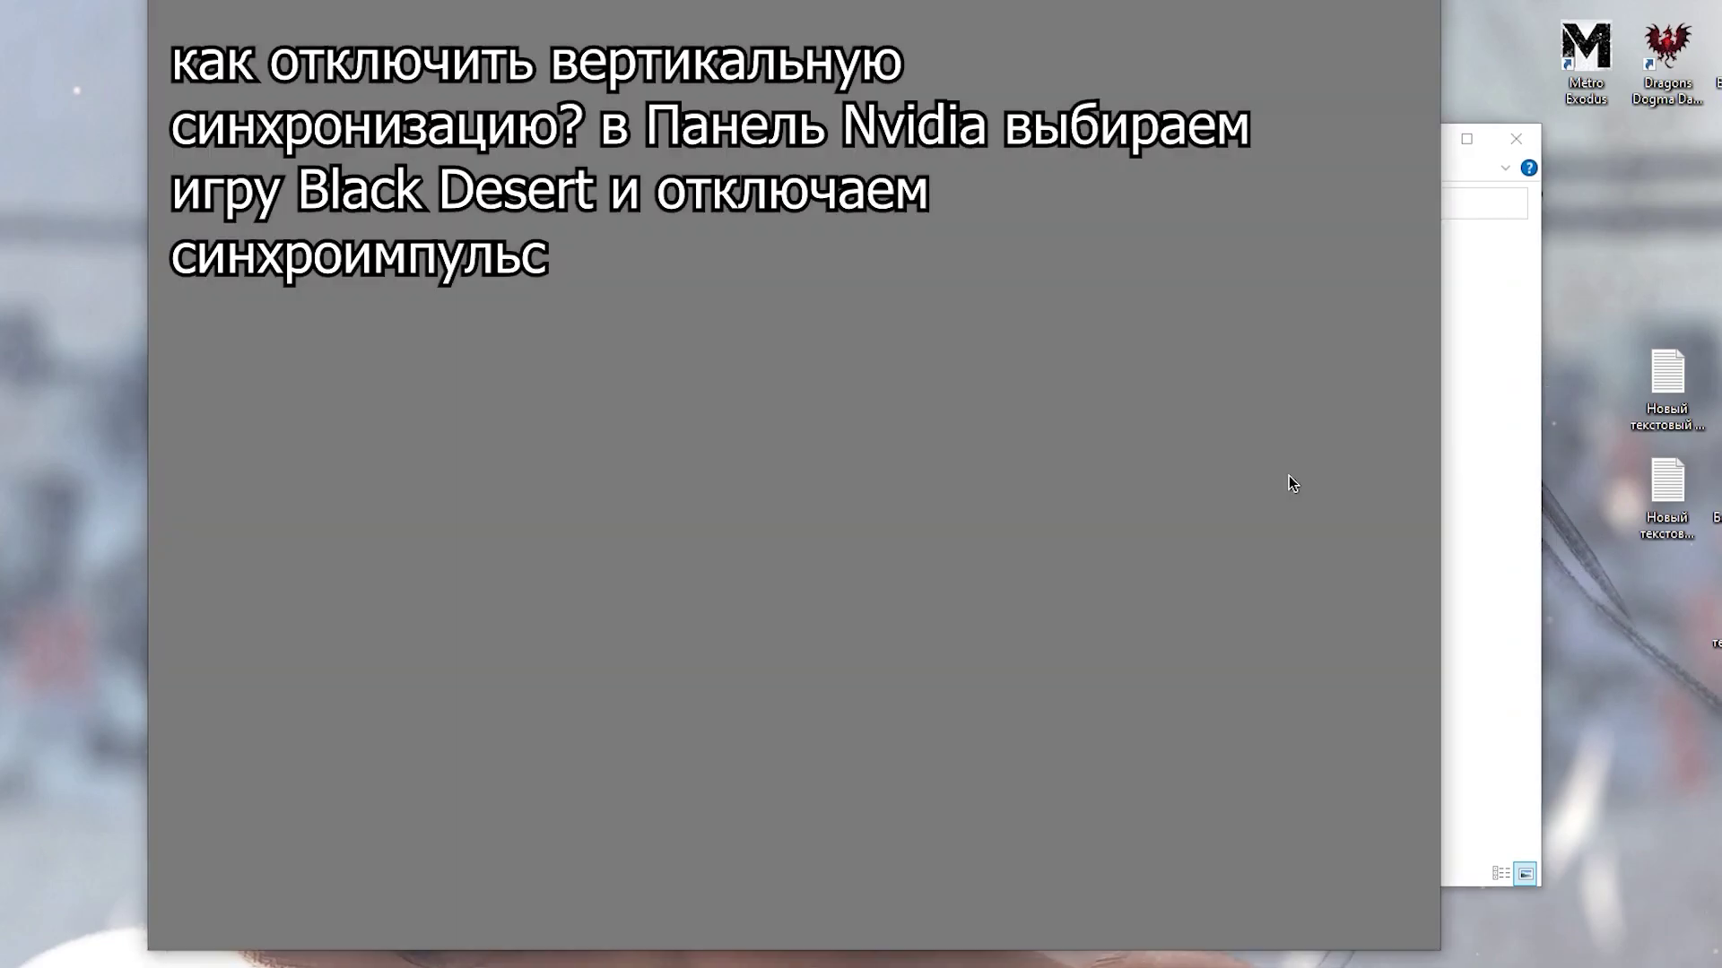
pyautogui.click(1403, 478)
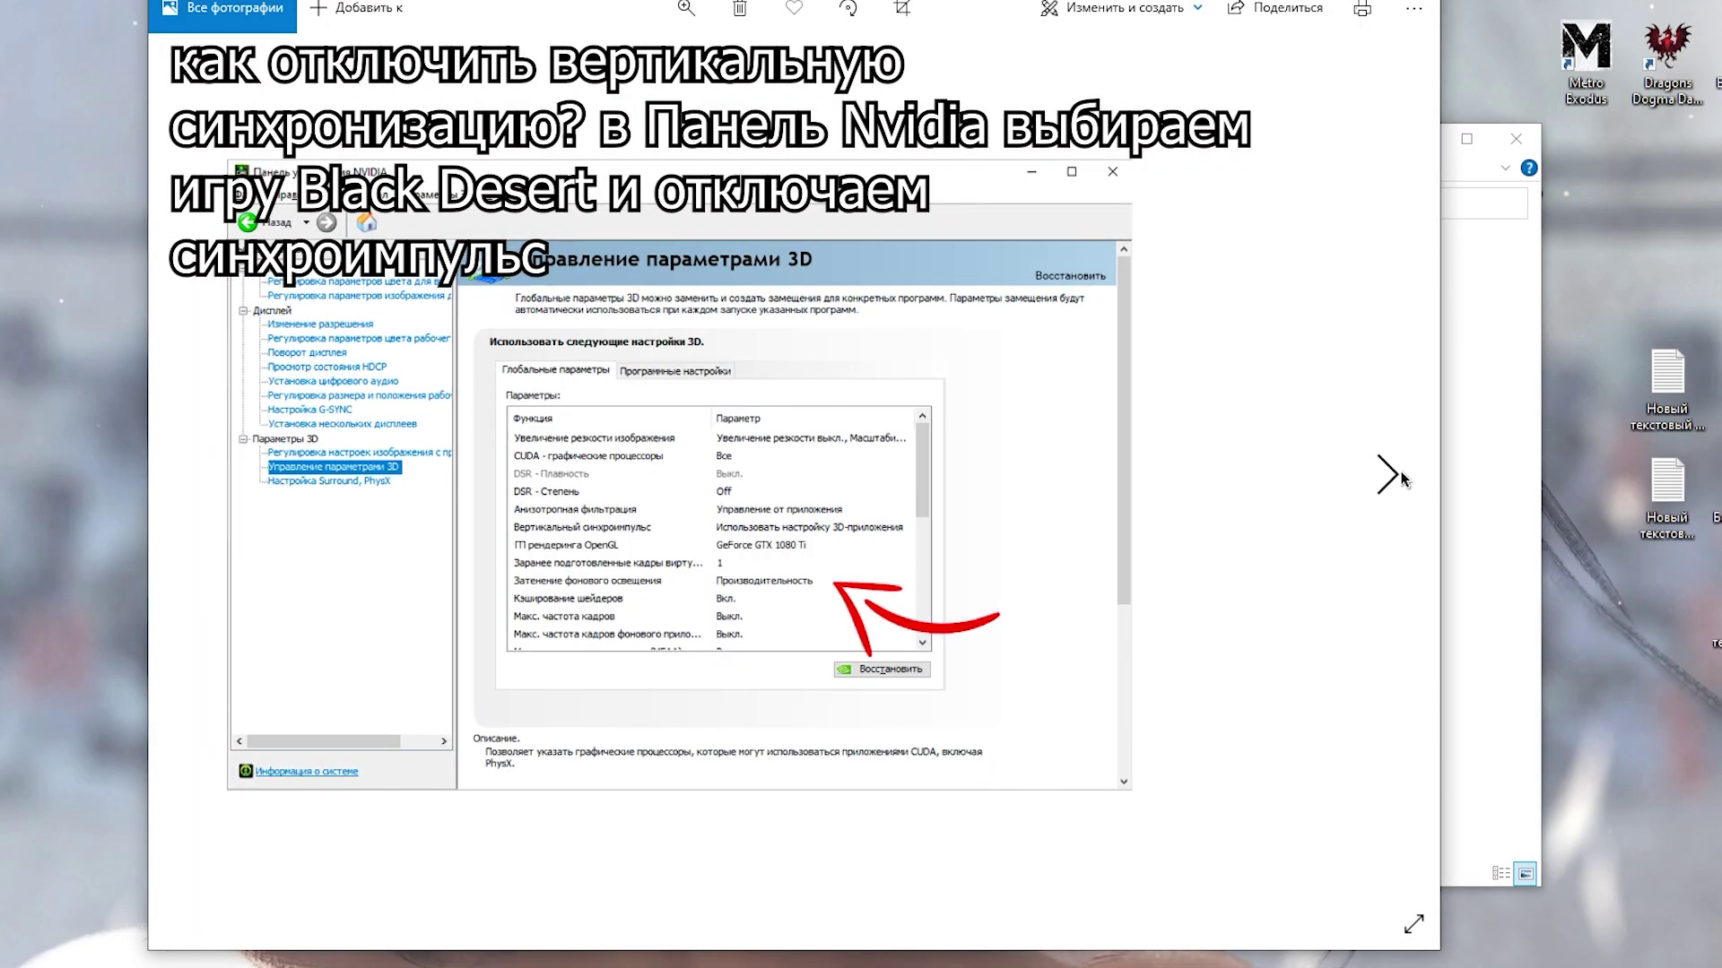
pyautogui.click(1403, 478)
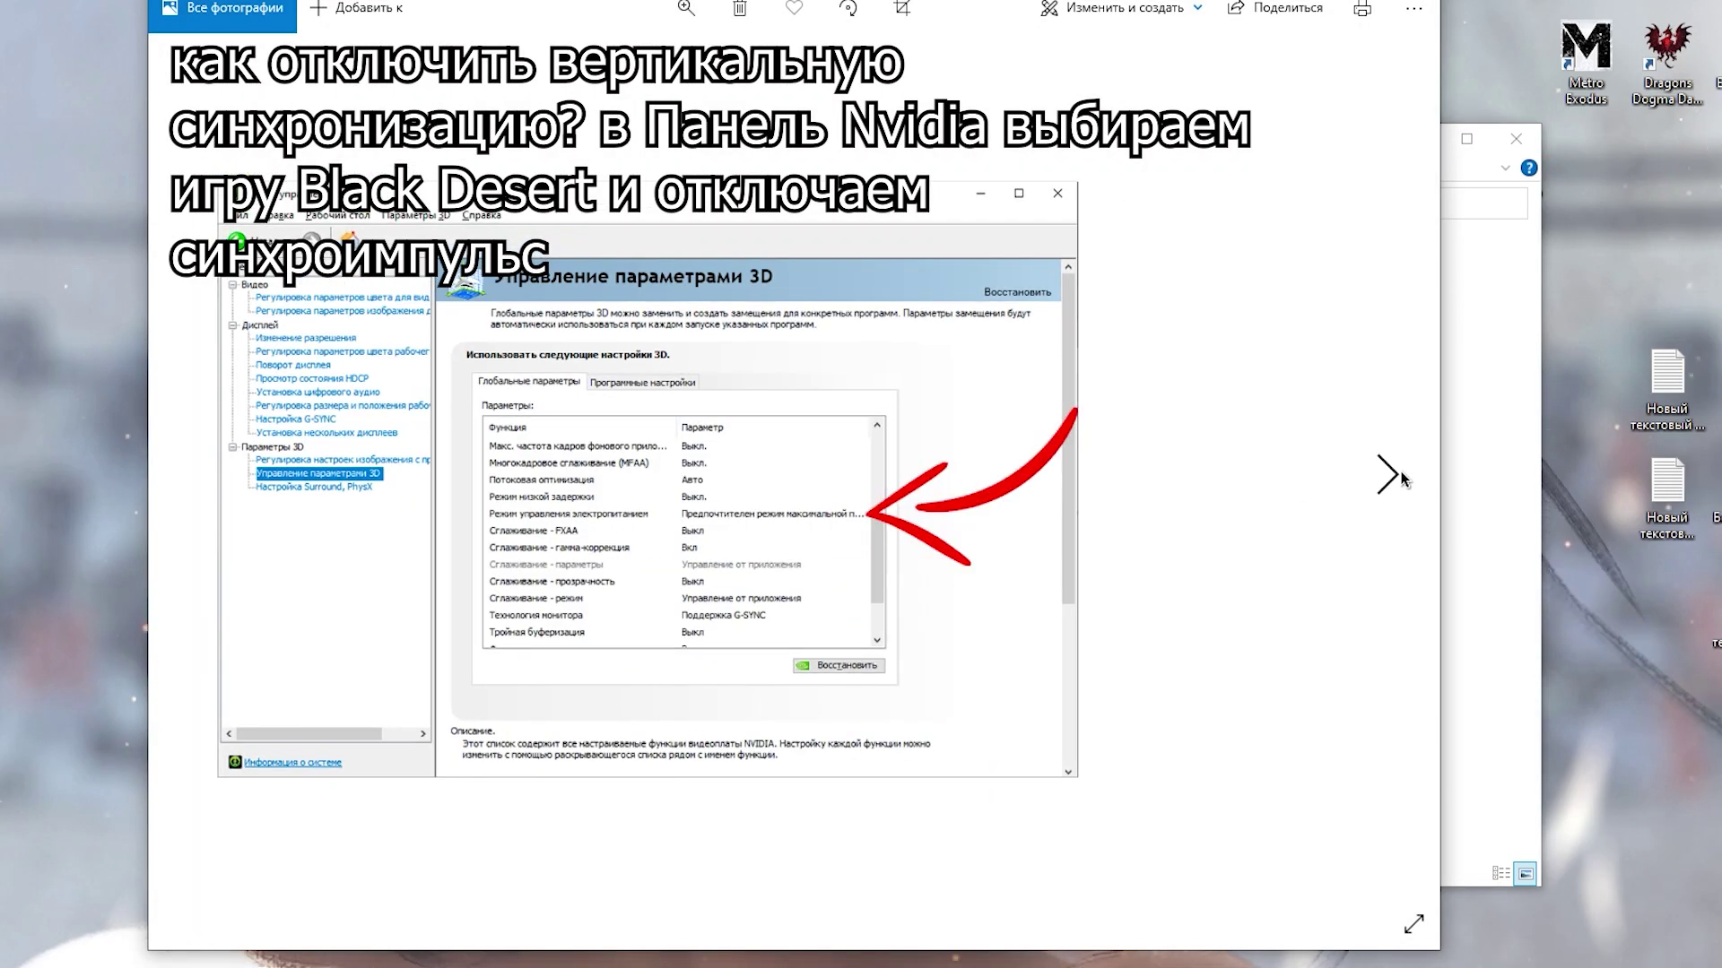
pyautogui.click(1403, 478)
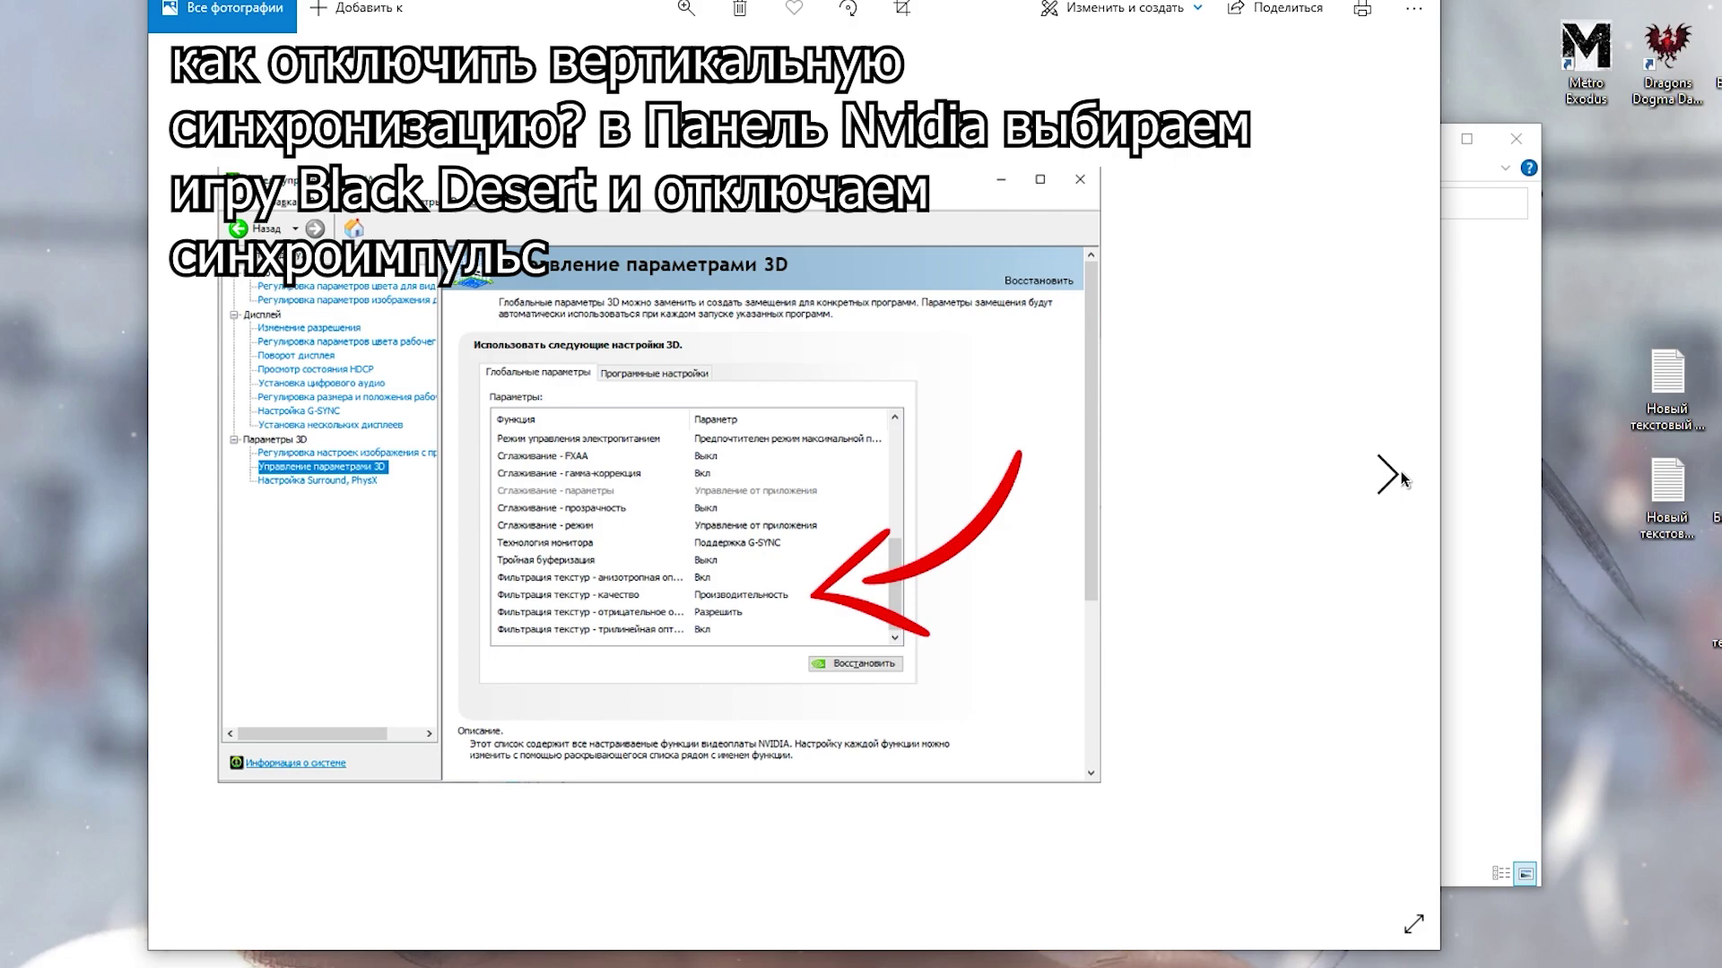
# Run nvidiaInspector from the nVidiaInspector folder as administrator and open its driver profile settings.
pyautogui.click(290, 206)
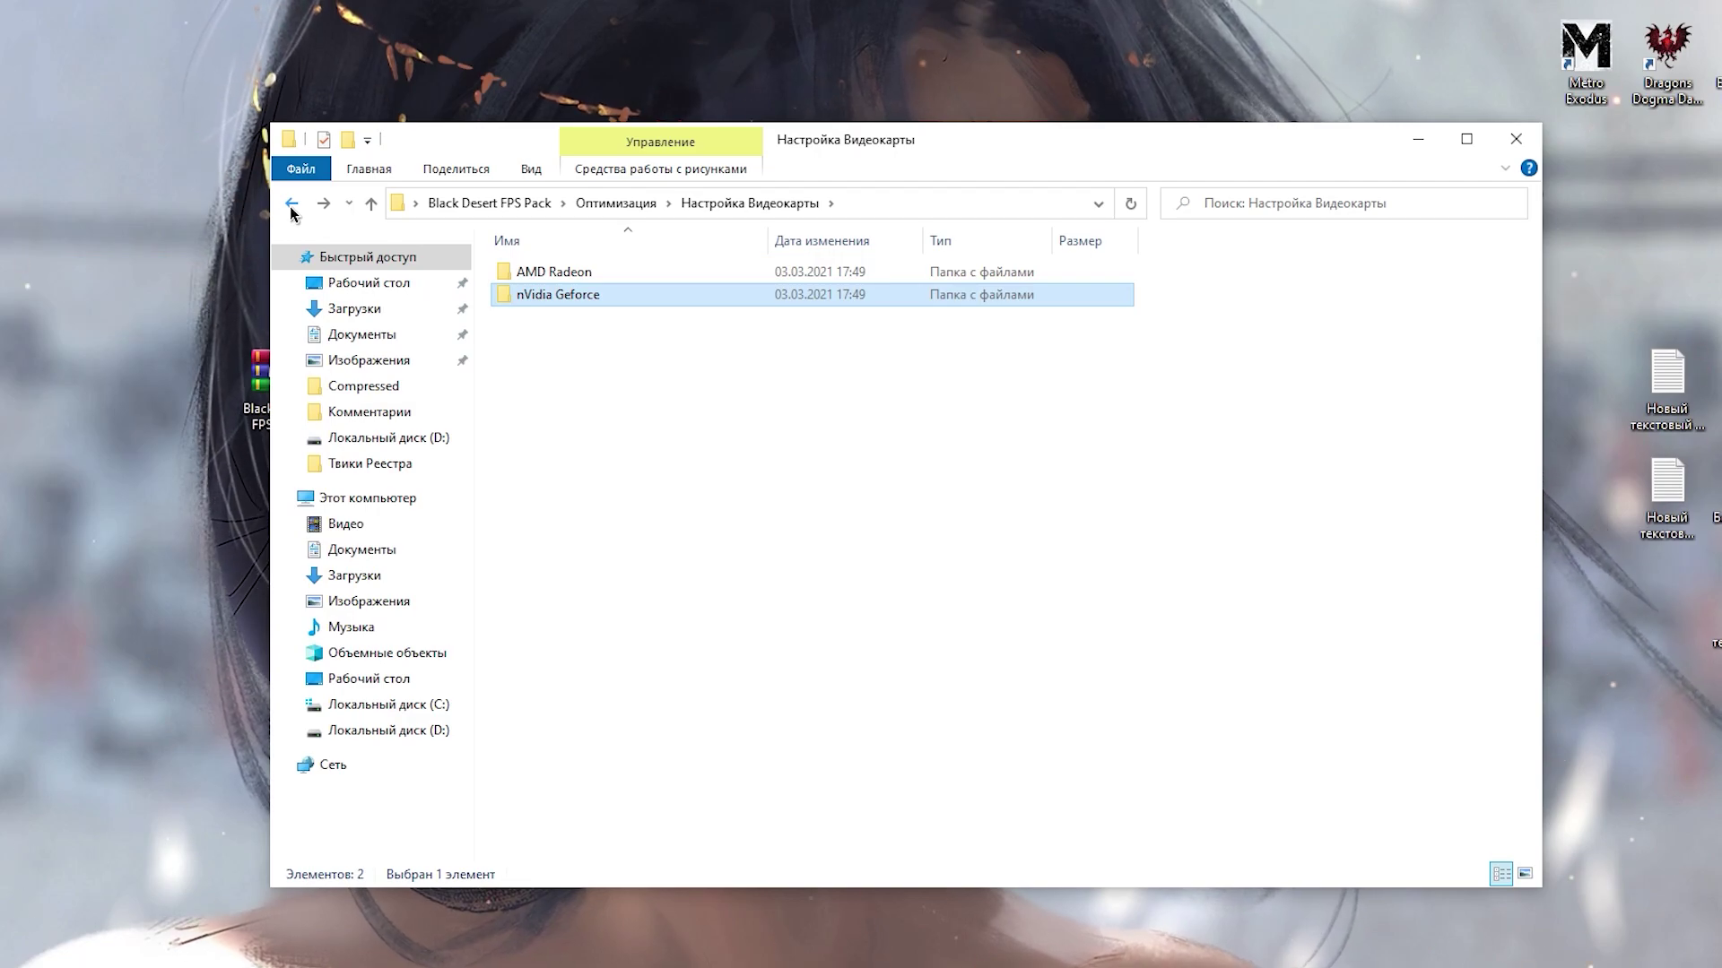
pyautogui.click(291, 206)
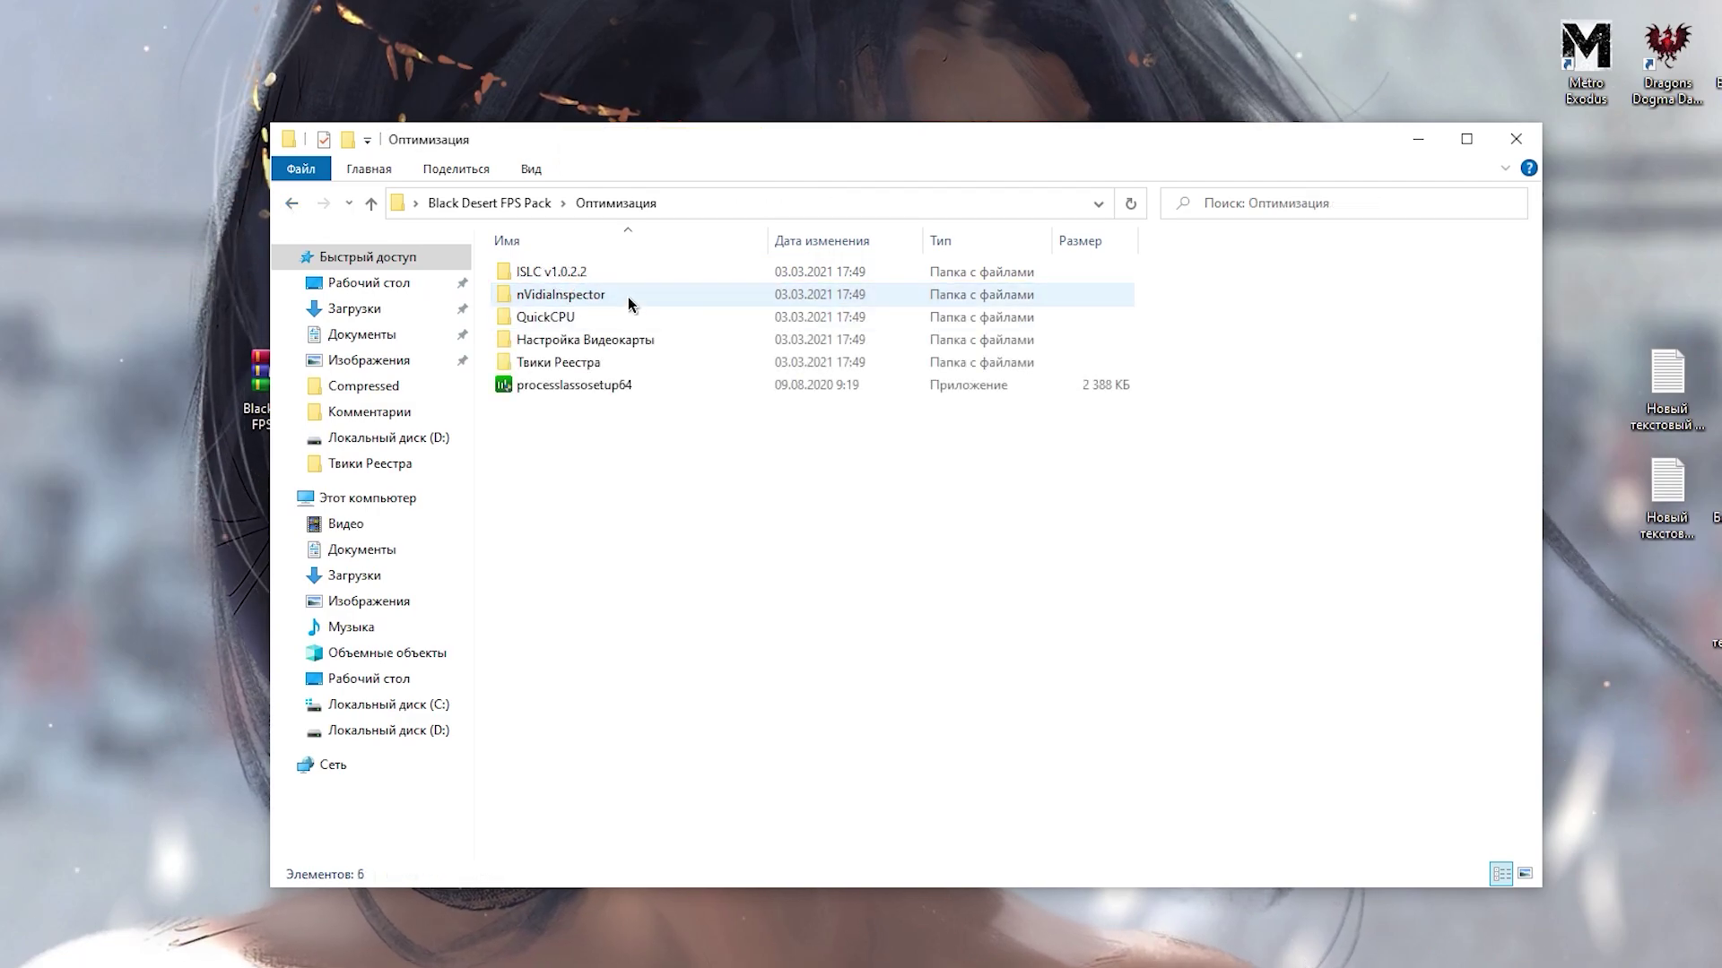
pyautogui.doubleClick(627, 299)
pyautogui.click(647, 296)
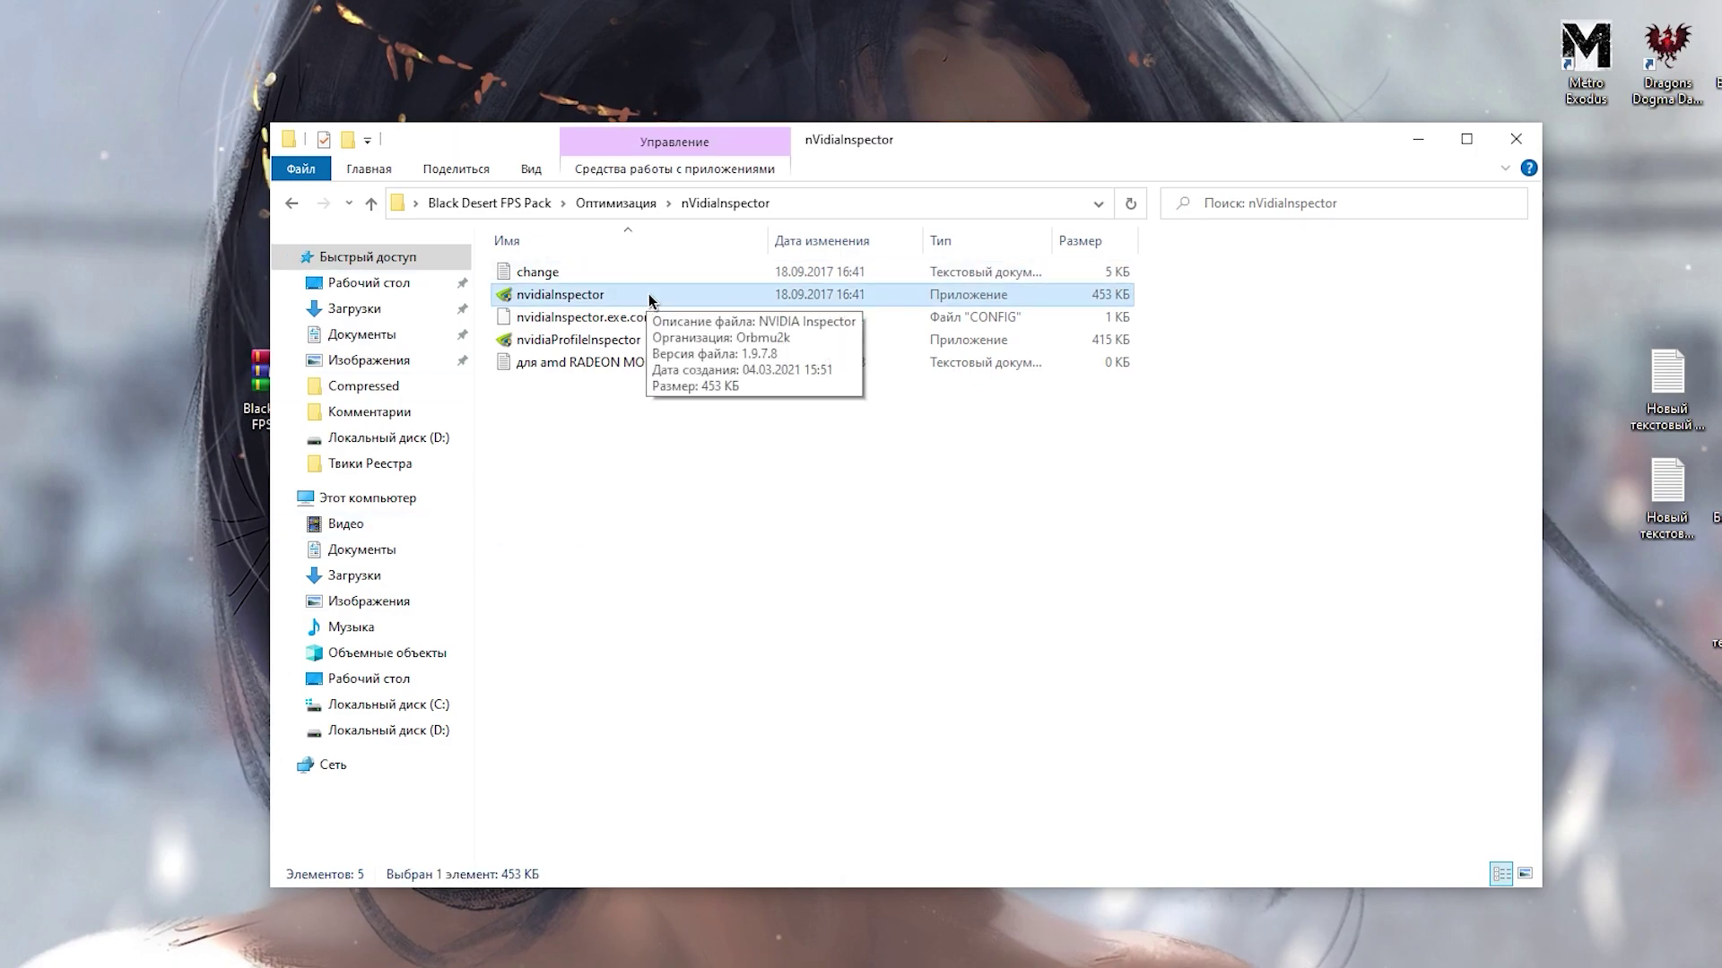
pyautogui.rightClick(649, 299)
pyautogui.click(689, 305)
pyautogui.click(749, 625)
pyautogui.click(1037, 481)
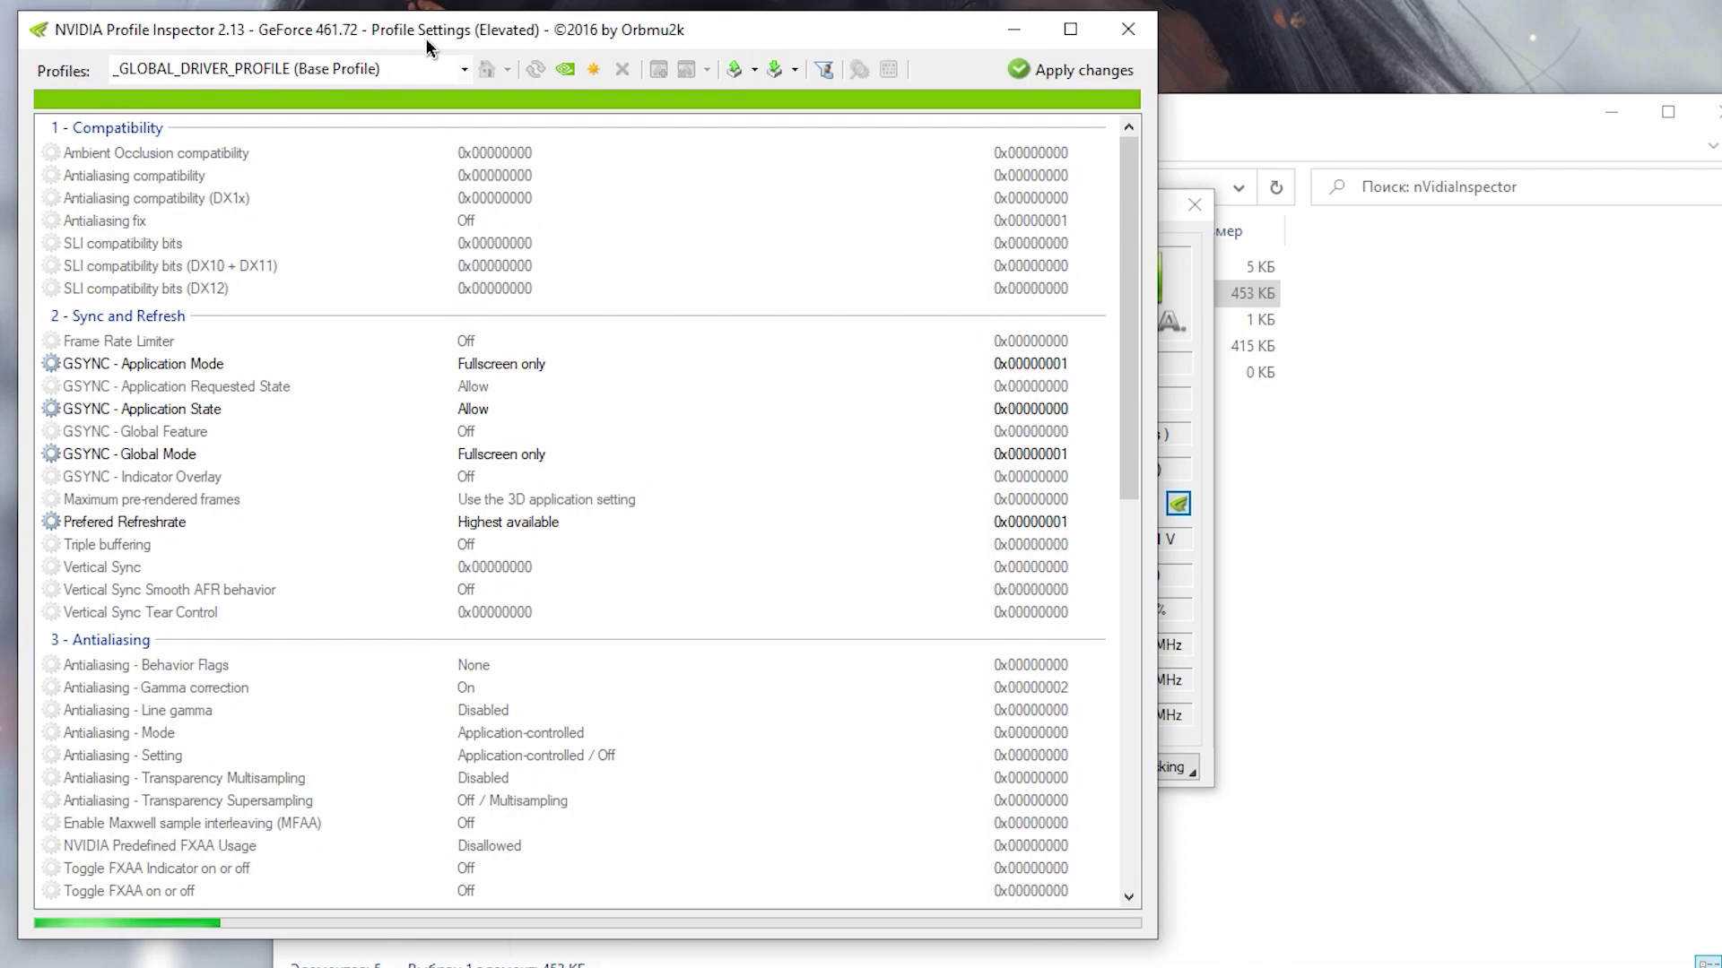
# Load the Black Desert profile and set Antialiasing - Transparency Supersampling to 0x00000008 AA_MODE_REPLAY_MODE_ALL.
pyautogui.write('black d')
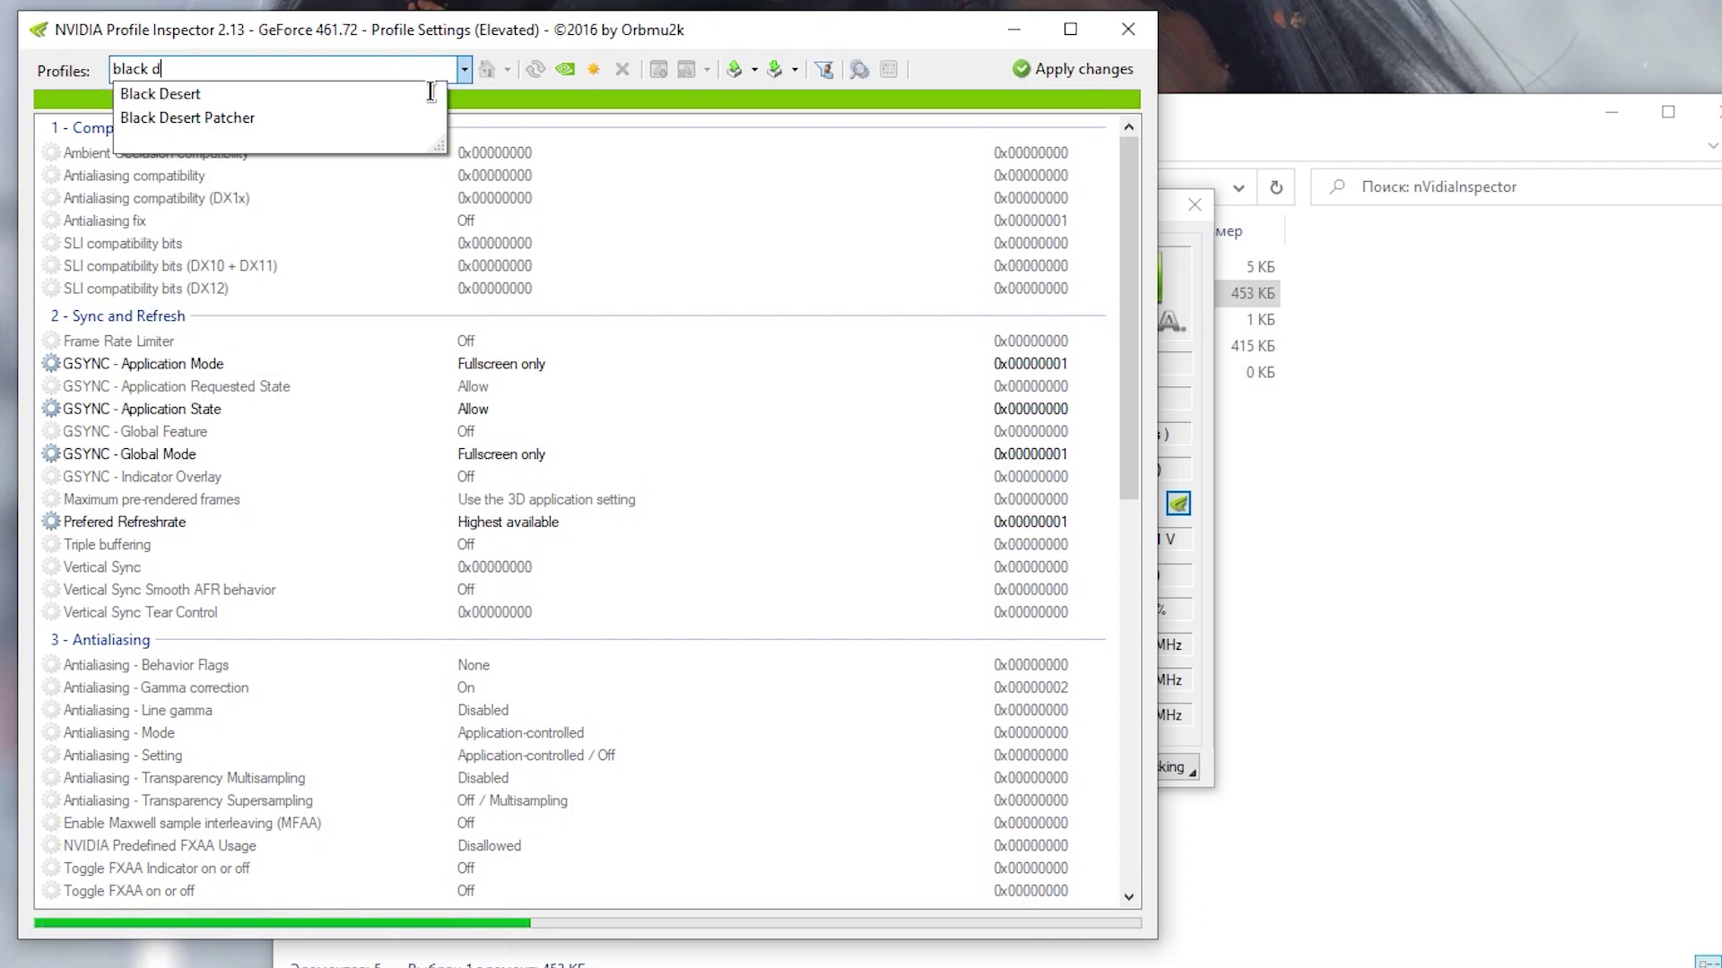
pyautogui.press('Return')
pyautogui.moveTo(1130, 278); pyautogui.dragTo(1133, 338)
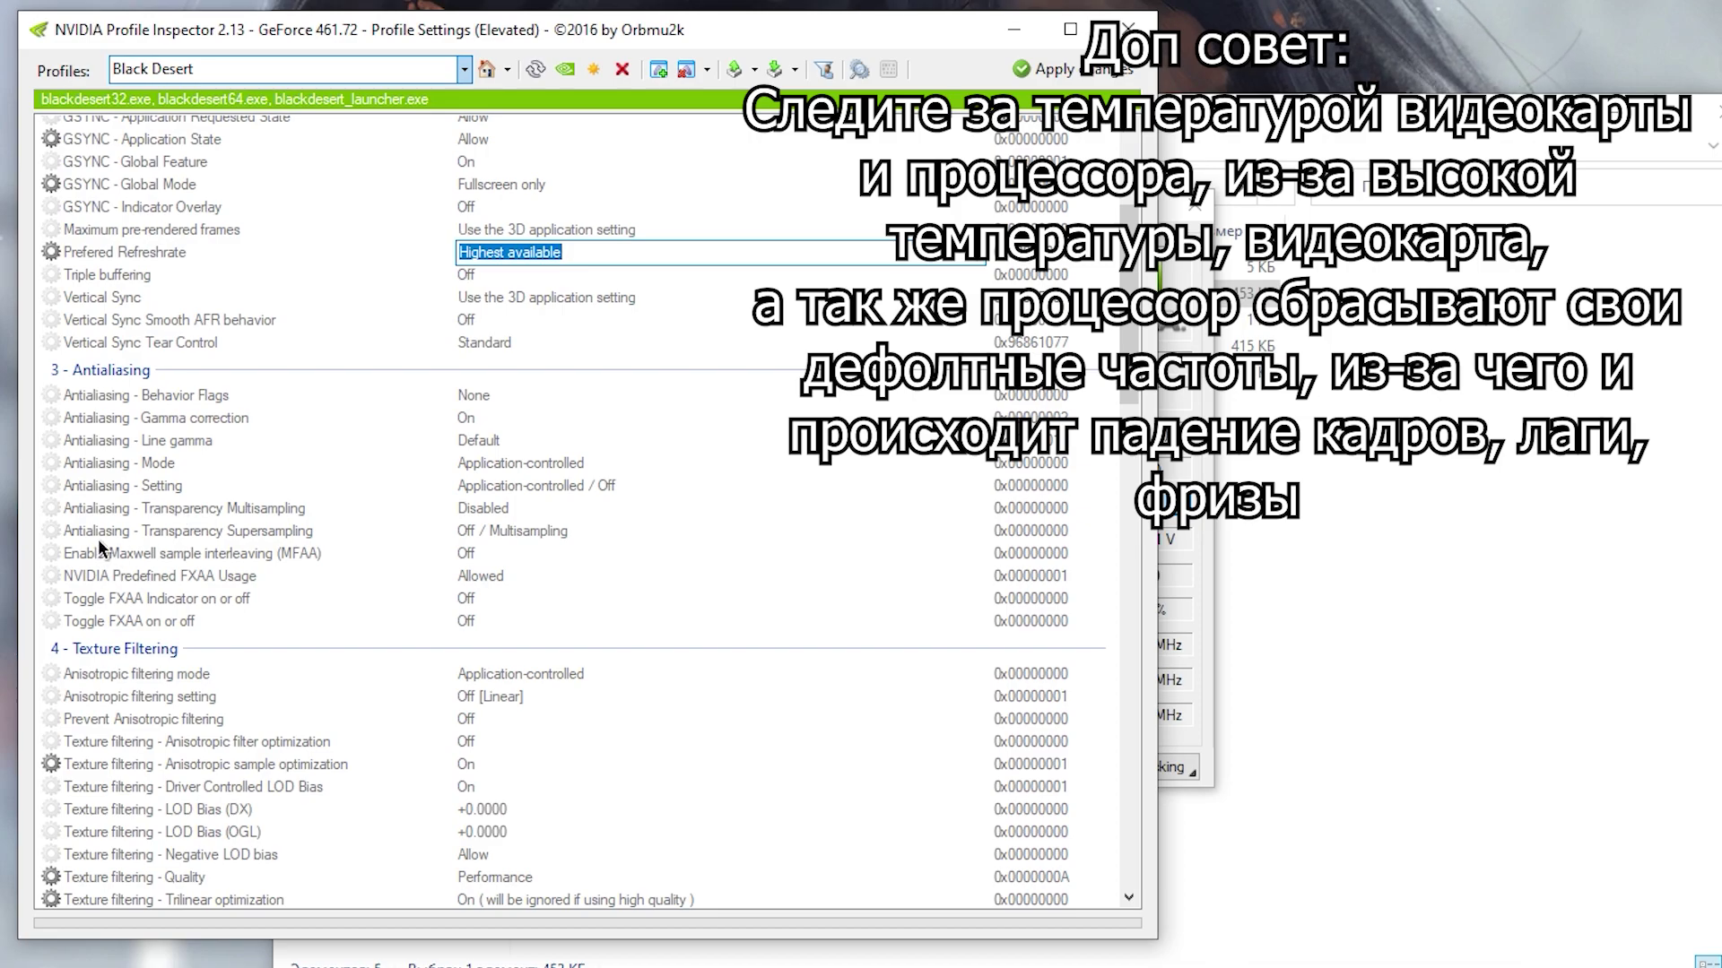
pyautogui.click(665, 534)
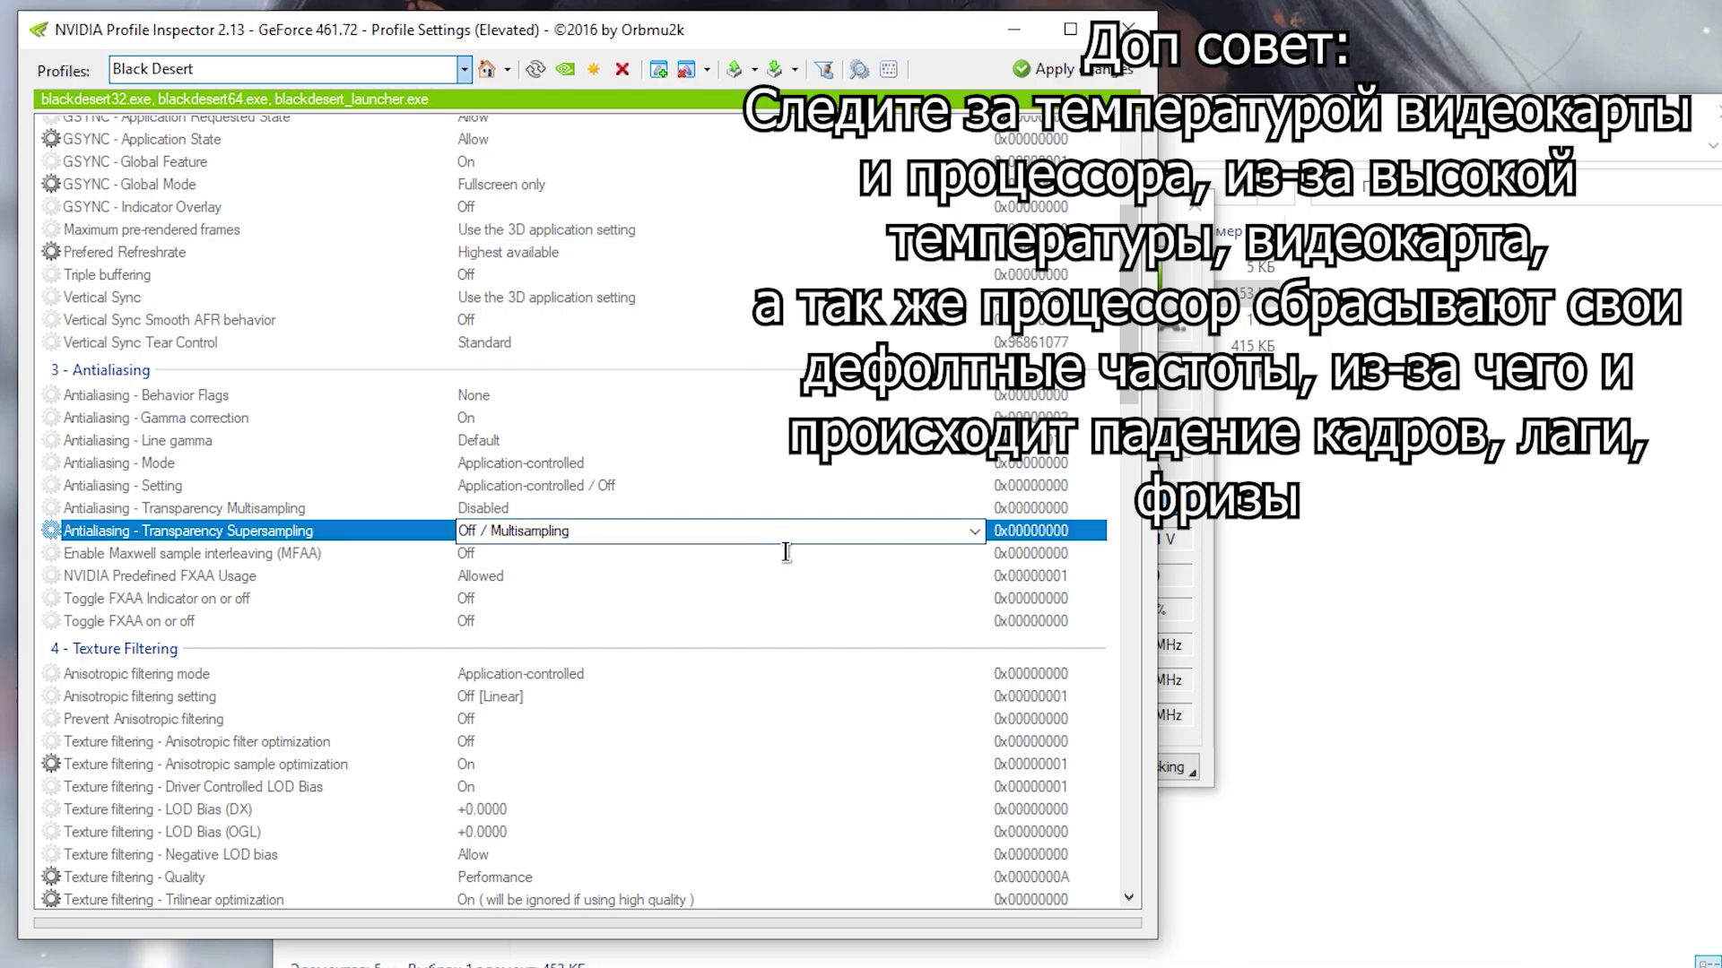
pyautogui.click(766, 533)
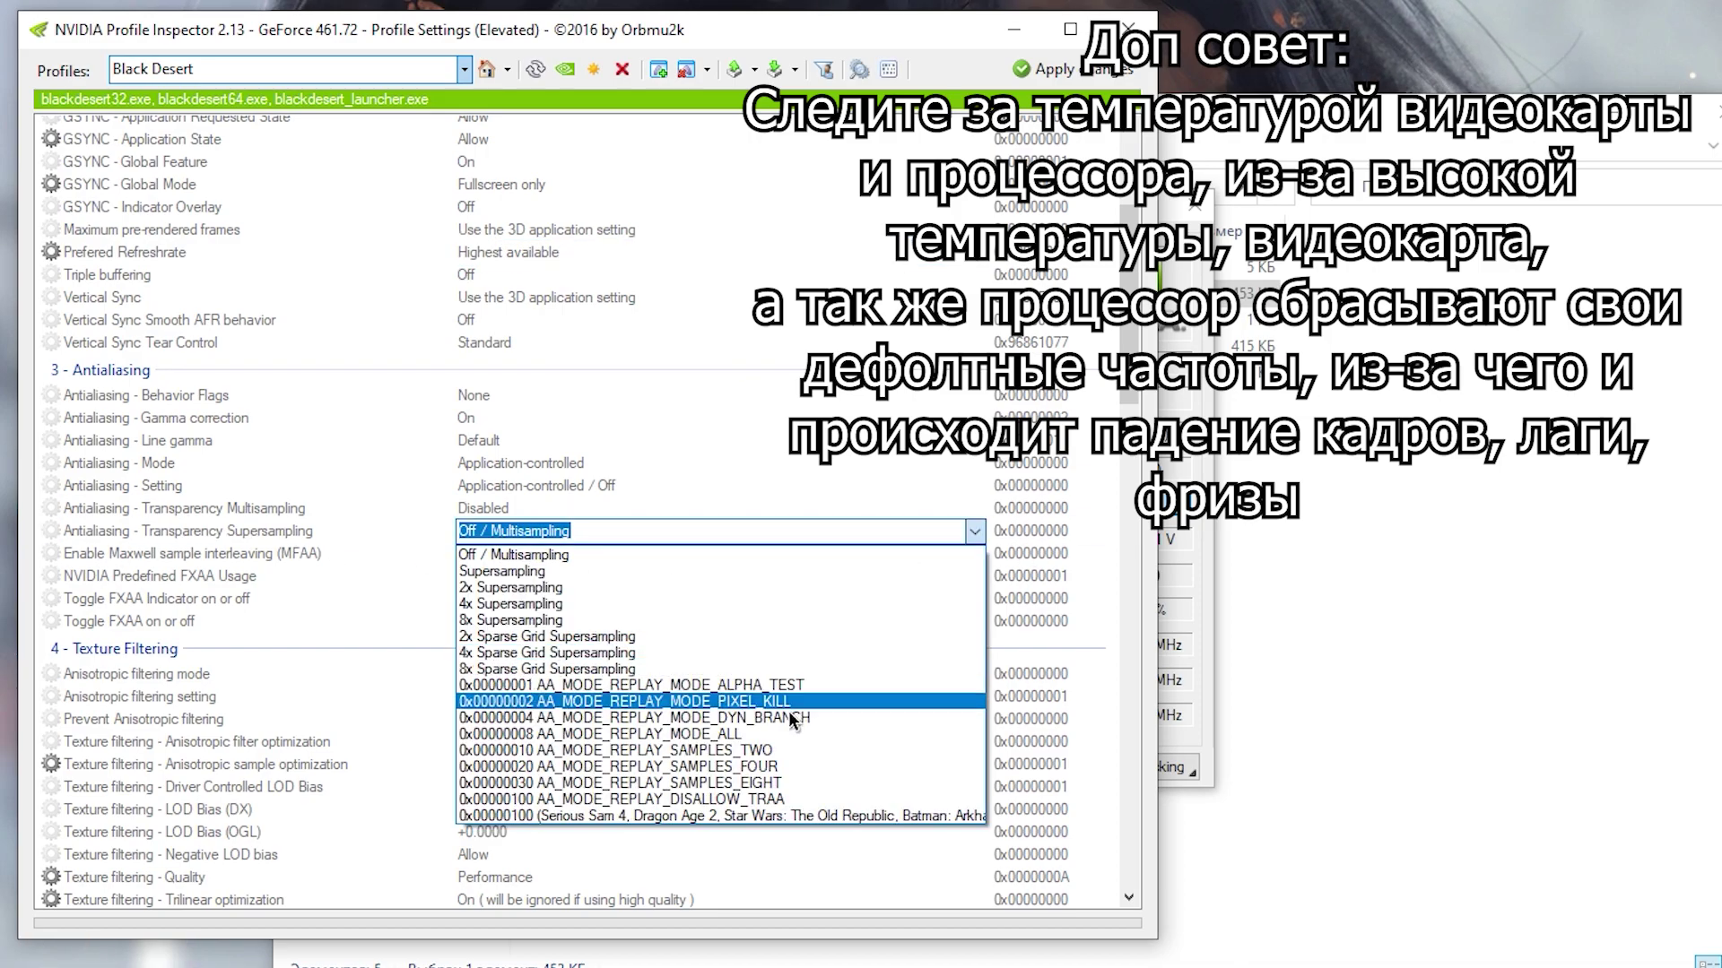
pyautogui.click(697, 734)
# Set Texture filtering - Quality to High performance in the Black Desert profile.
pyautogui.moveTo(1128, 374); pyautogui.dragTo(1127, 401)
pyautogui.scroll(-4, 398, 386)
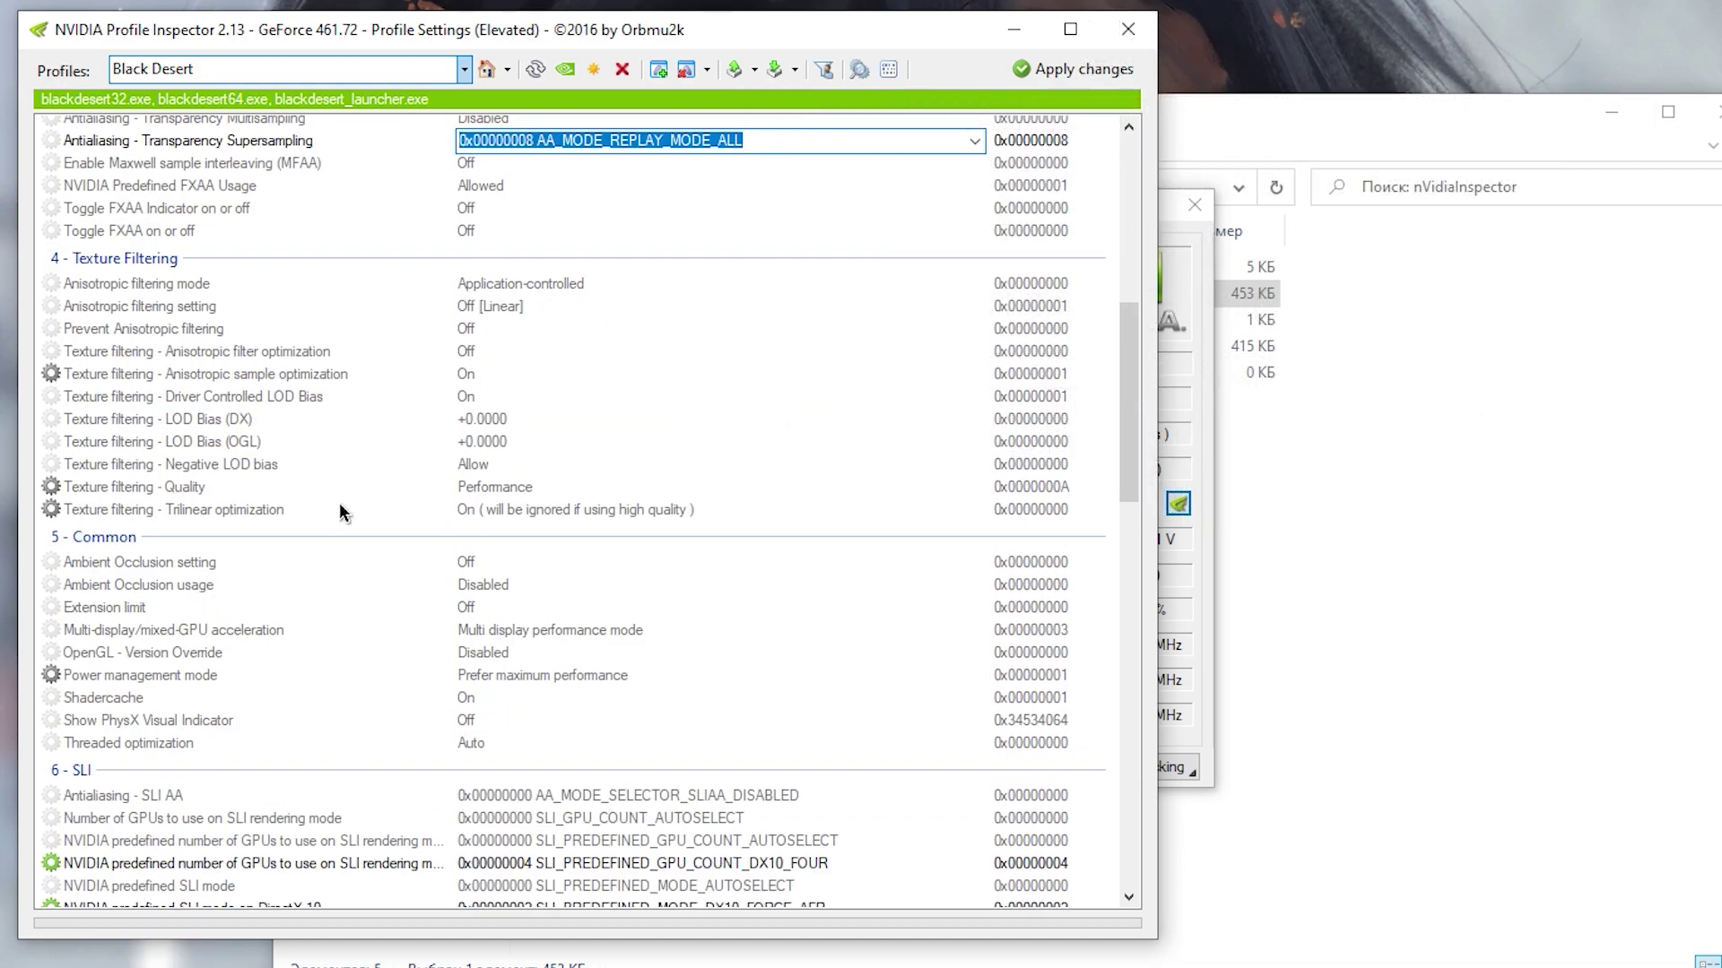
pyautogui.click(522, 486)
pyautogui.click(583, 487)
pyautogui.click(536, 542)
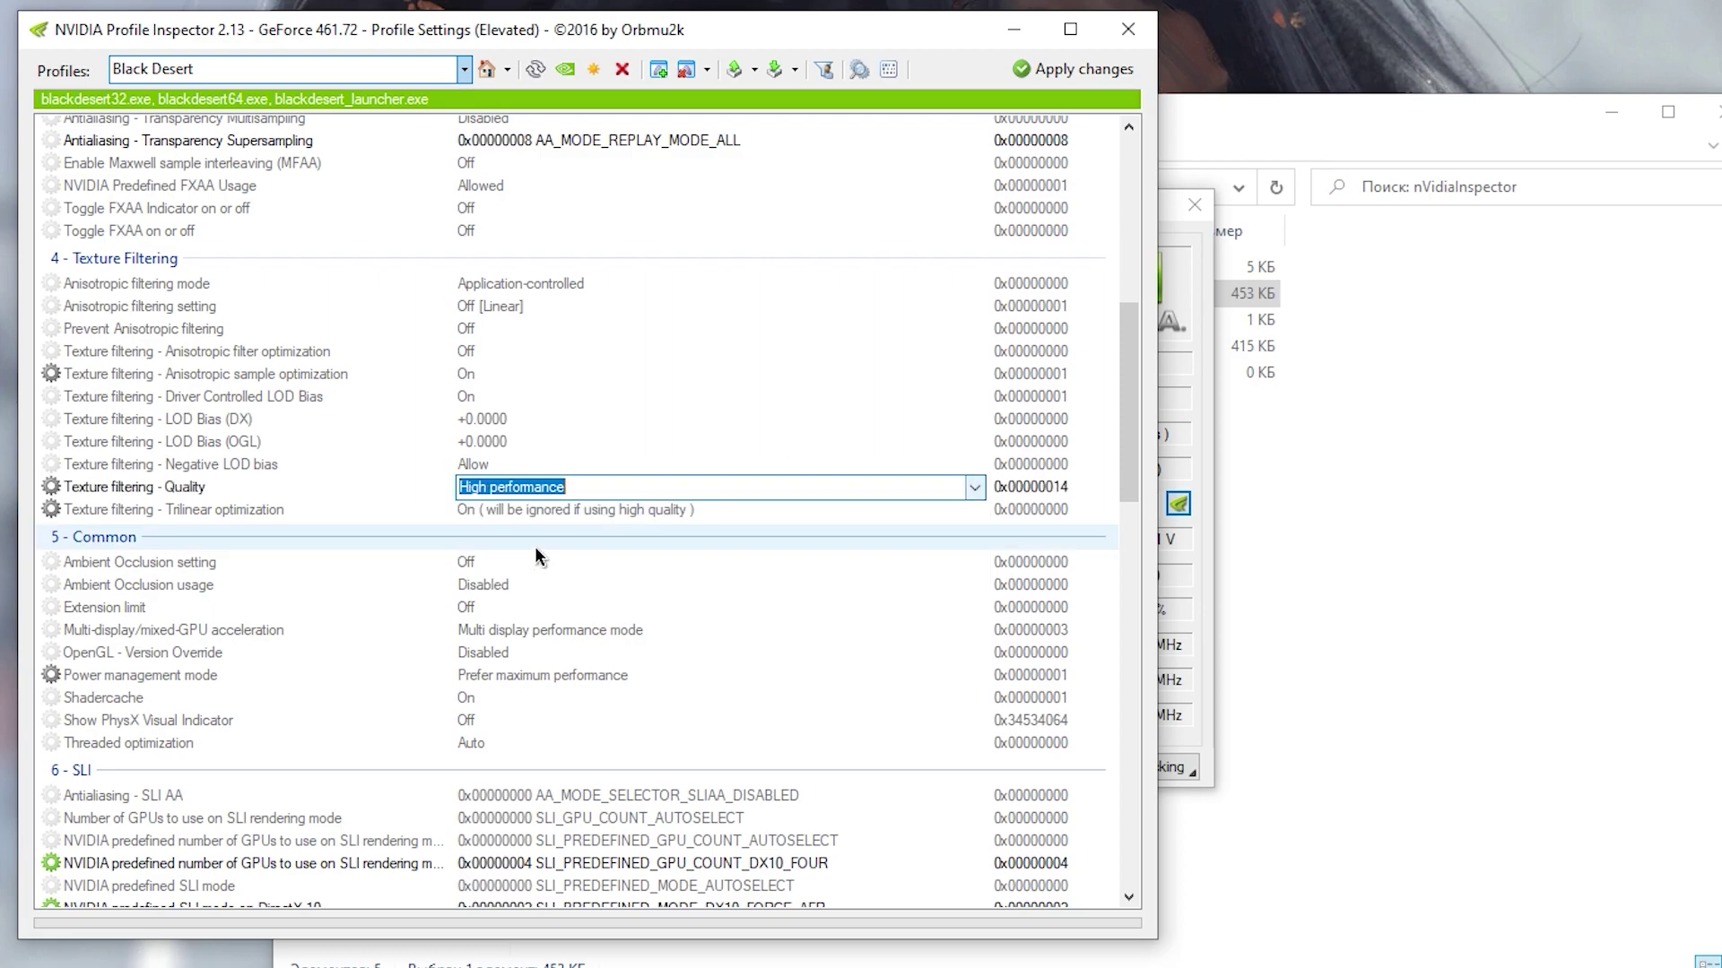
# Set Texture filtering - LOD Bias to +1.2500 for both DX and OGL.
pyautogui.click(119, 423)
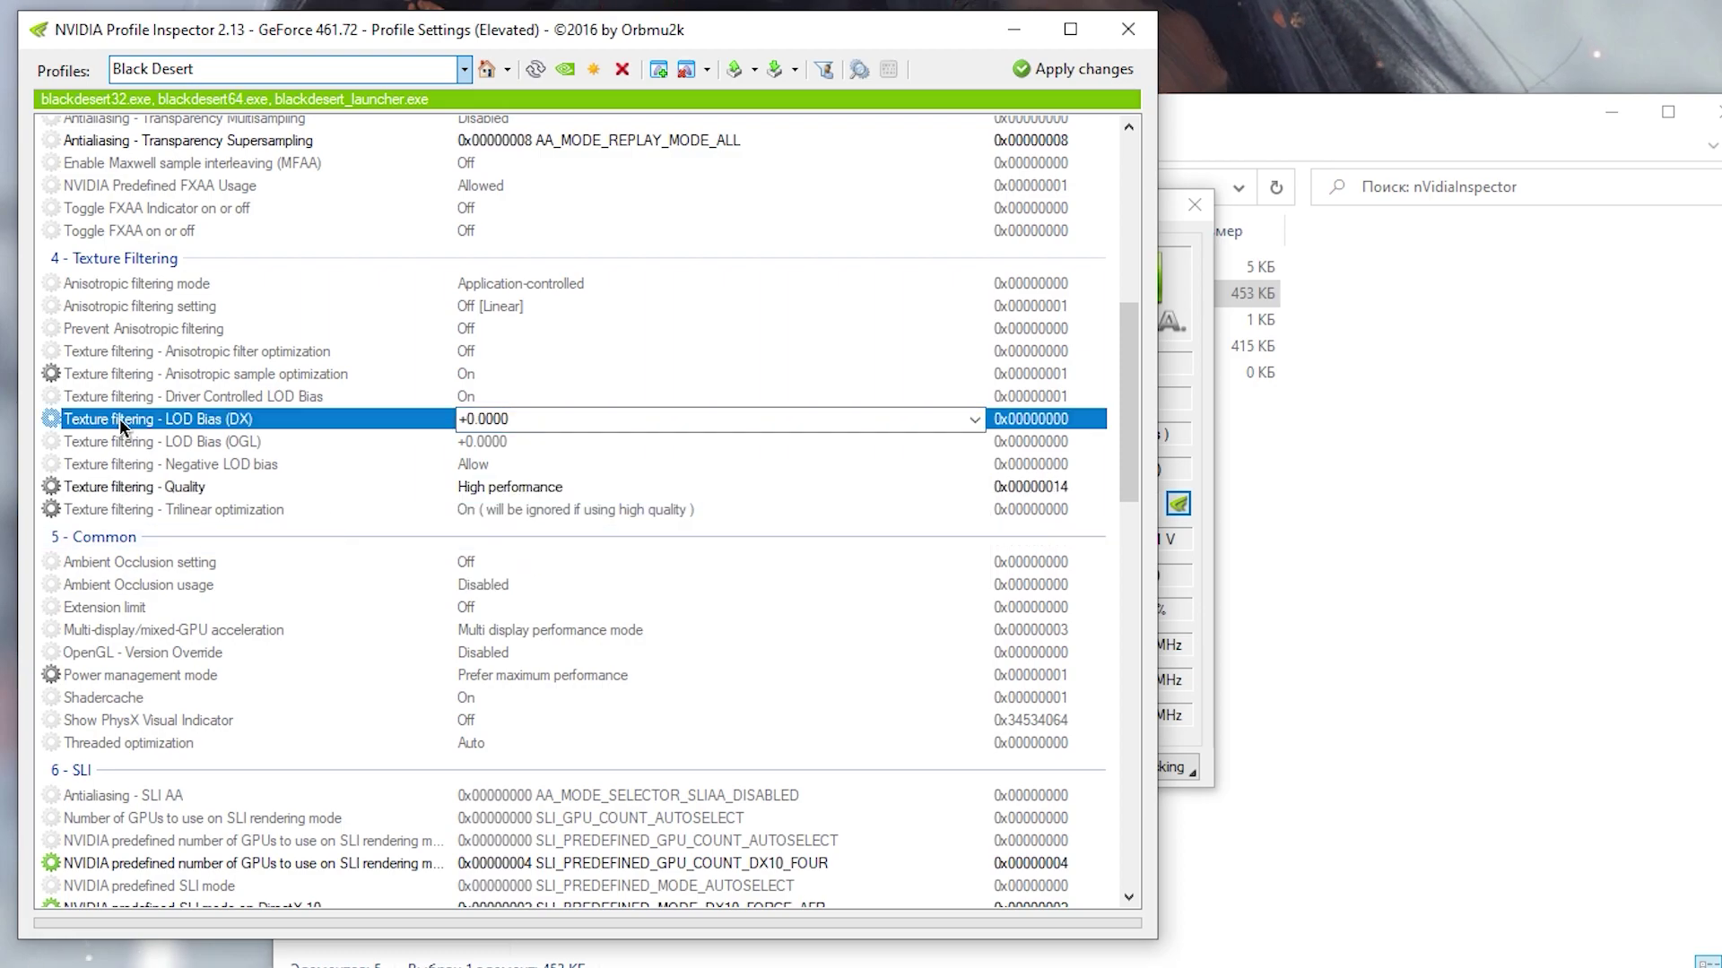
pyautogui.click(975, 420)
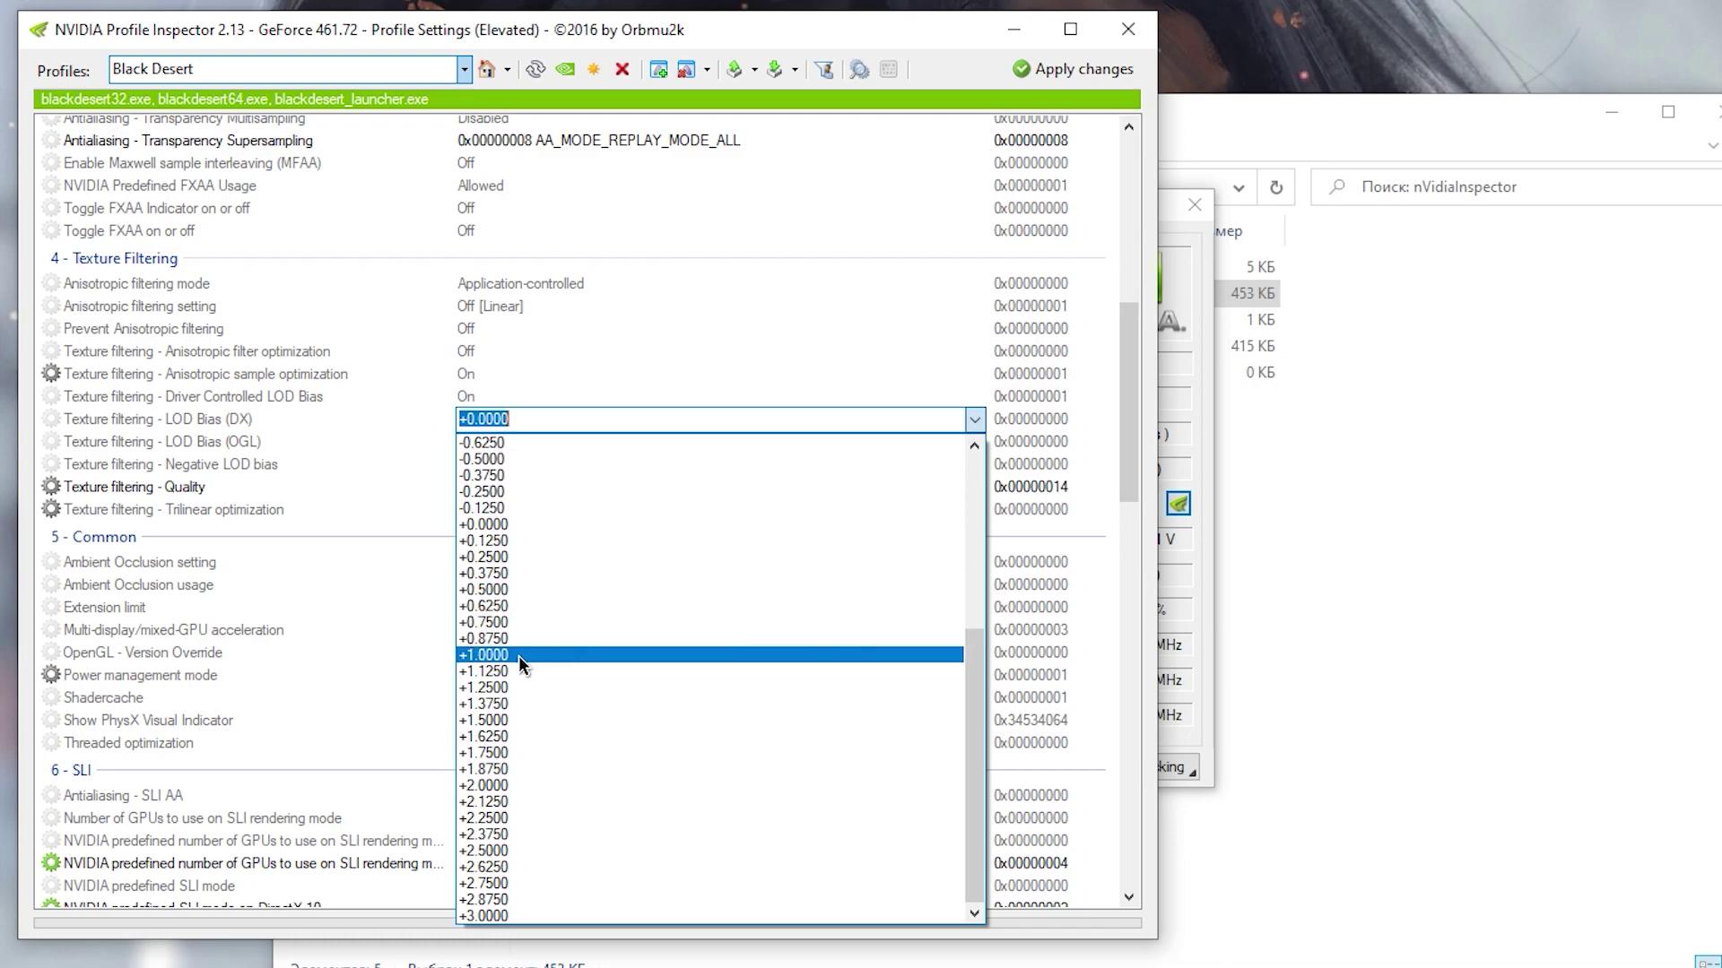
pyautogui.click(482, 687)
pyautogui.click(971, 446)
pyautogui.click(974, 443)
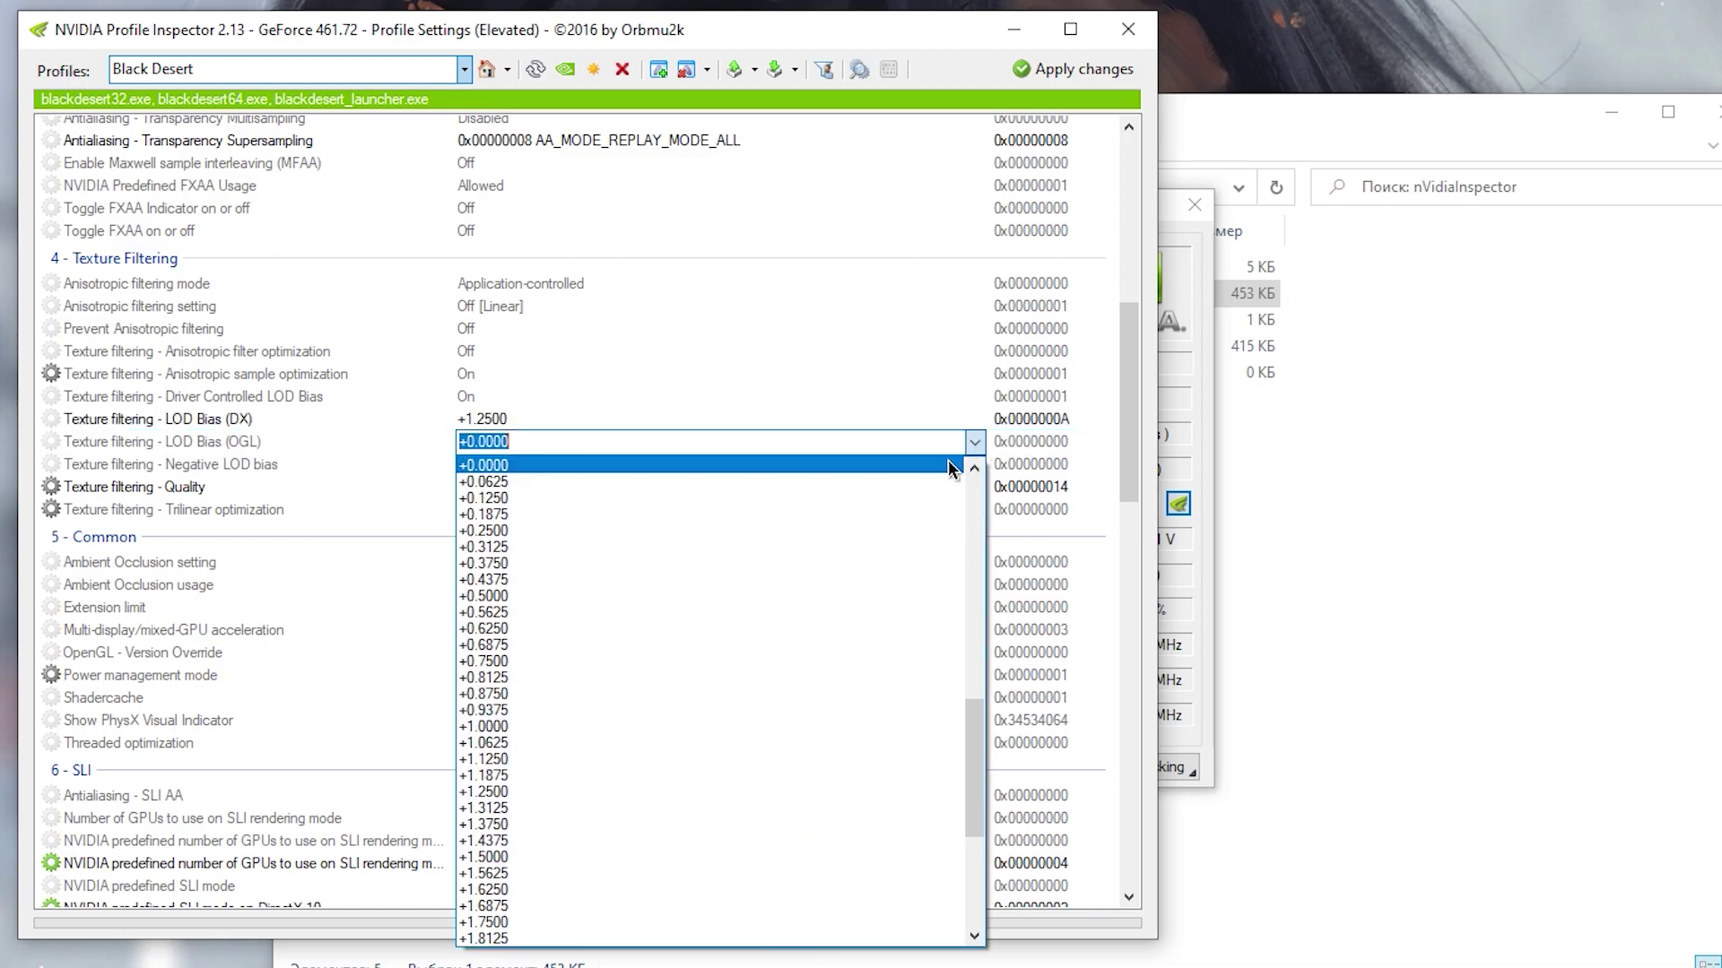
pyautogui.click(497, 794)
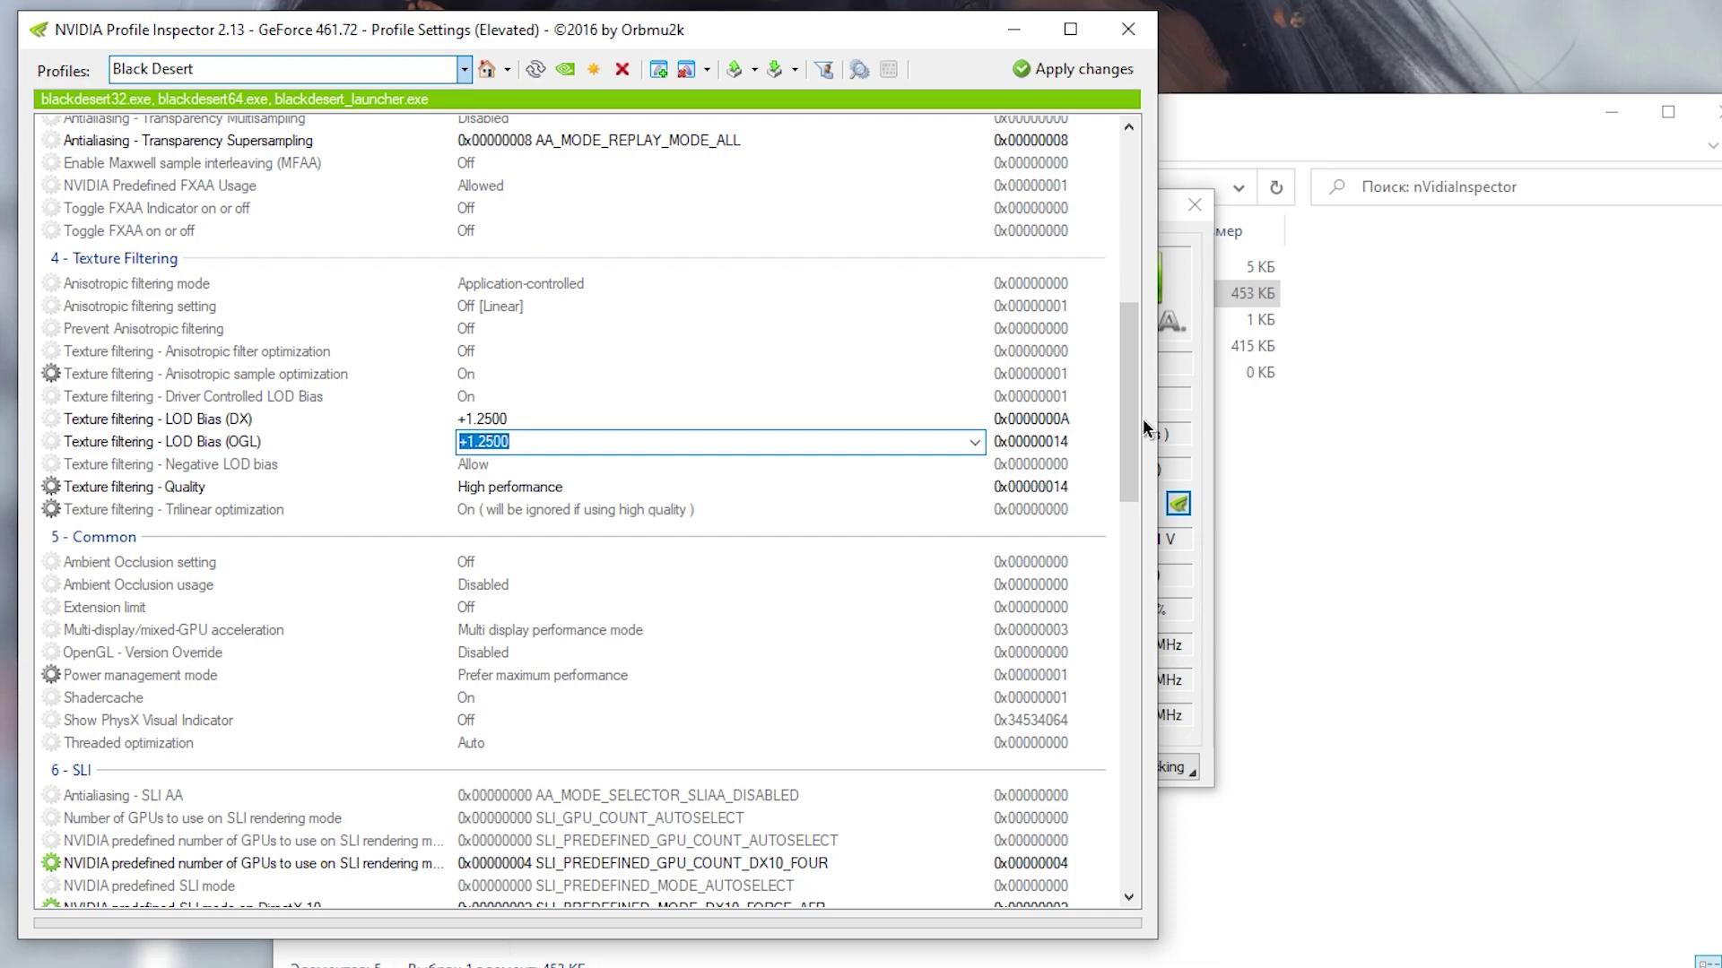
# Choose another value for the Ambient Occlusion setting in the Common section and apply the changes to the Black Desert profile.
pyautogui.moveTo(1132, 427); pyautogui.dragTo(1132, 506)
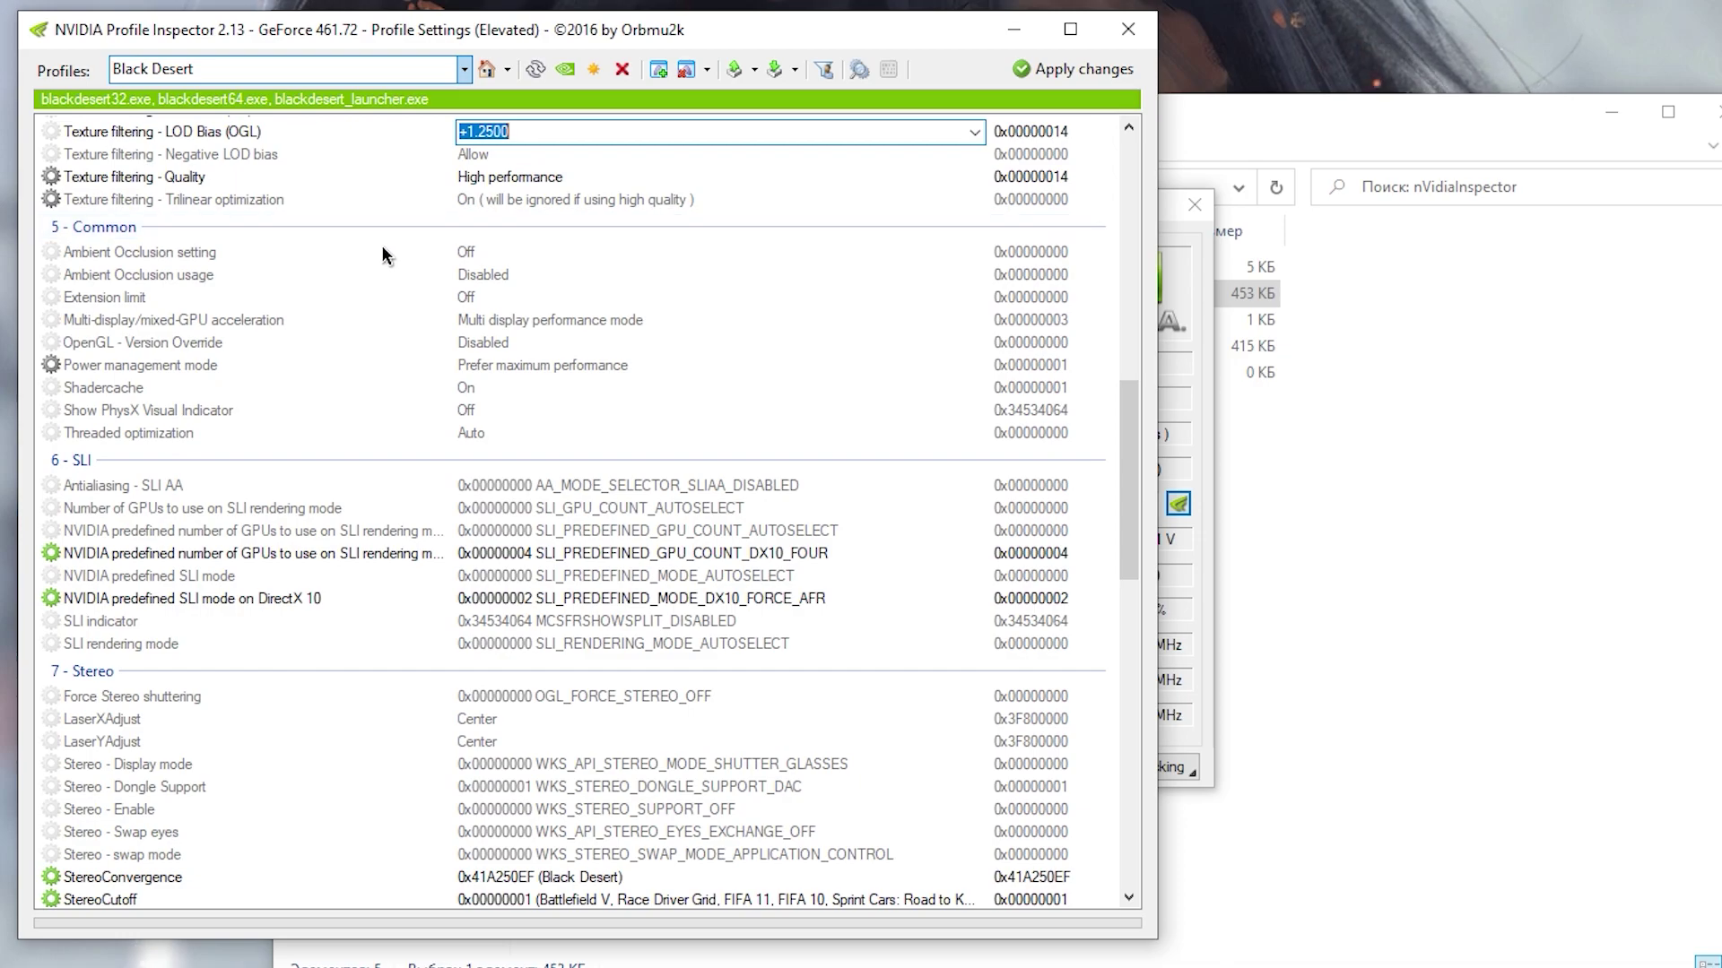
pyautogui.click(552, 252)
pyautogui.click(502, 252)
pyautogui.click(499, 287)
pyautogui.click(1072, 70)
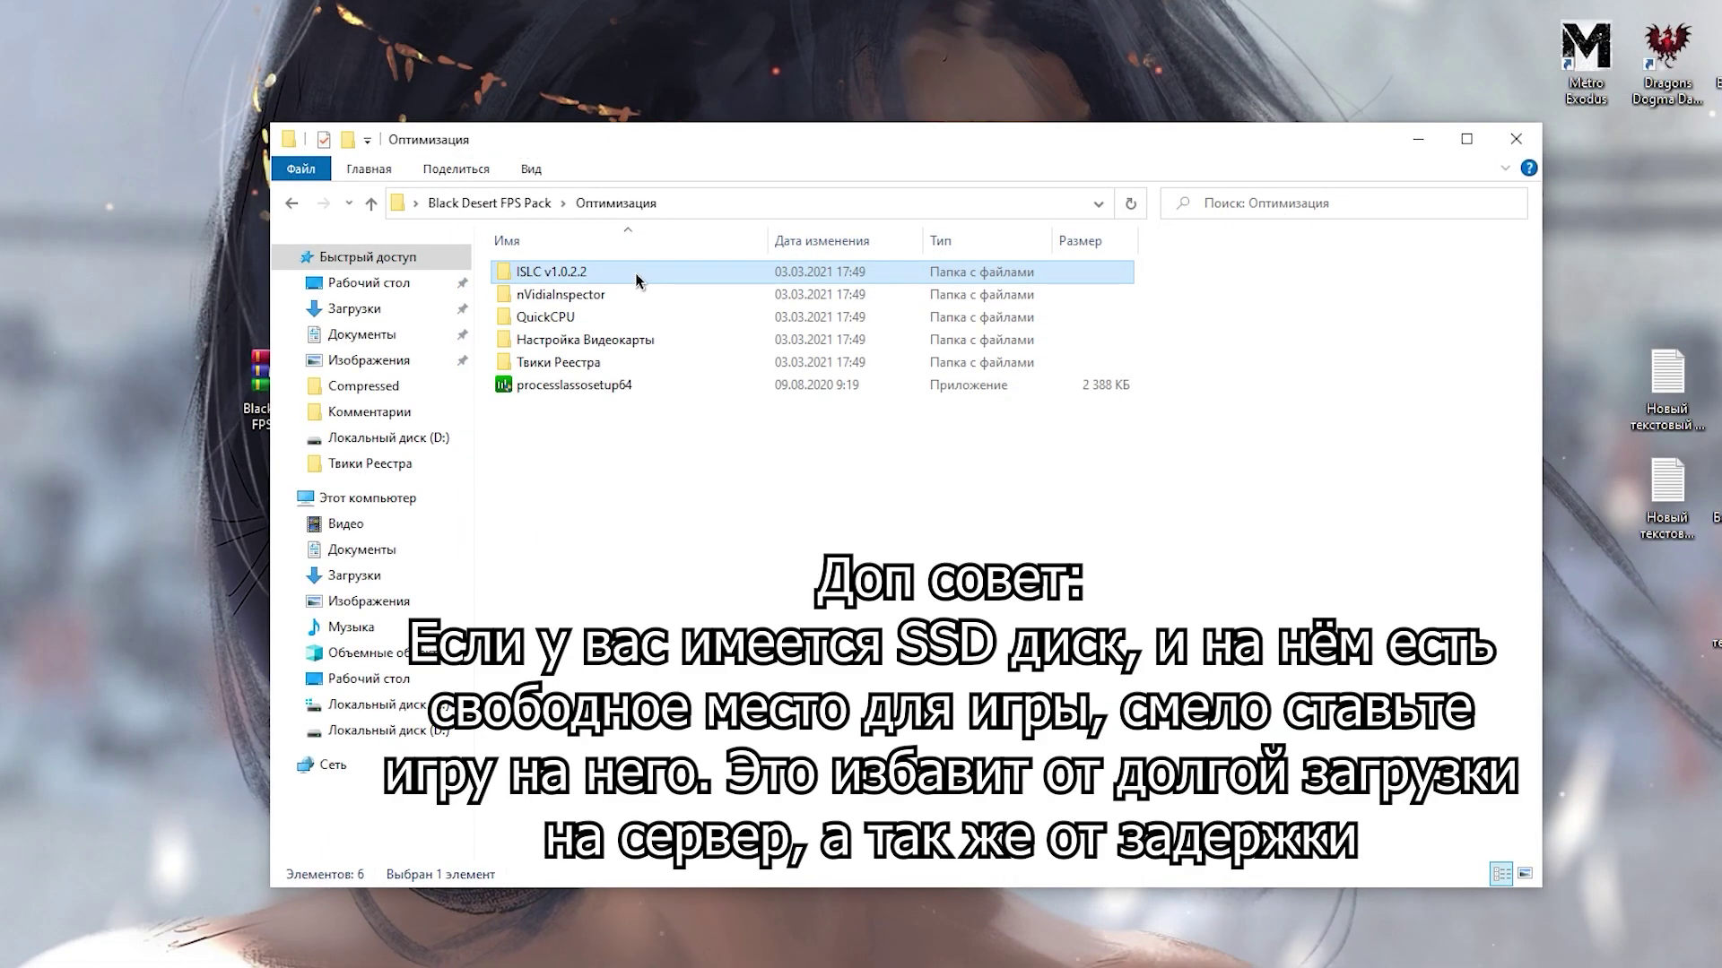
# Open the ISLC v1.0.2.2 folder and run the ISLC v1.0.2.2 self-extracting archive.
pyautogui.doubleClick(638, 281)
pyautogui.click(637, 280)
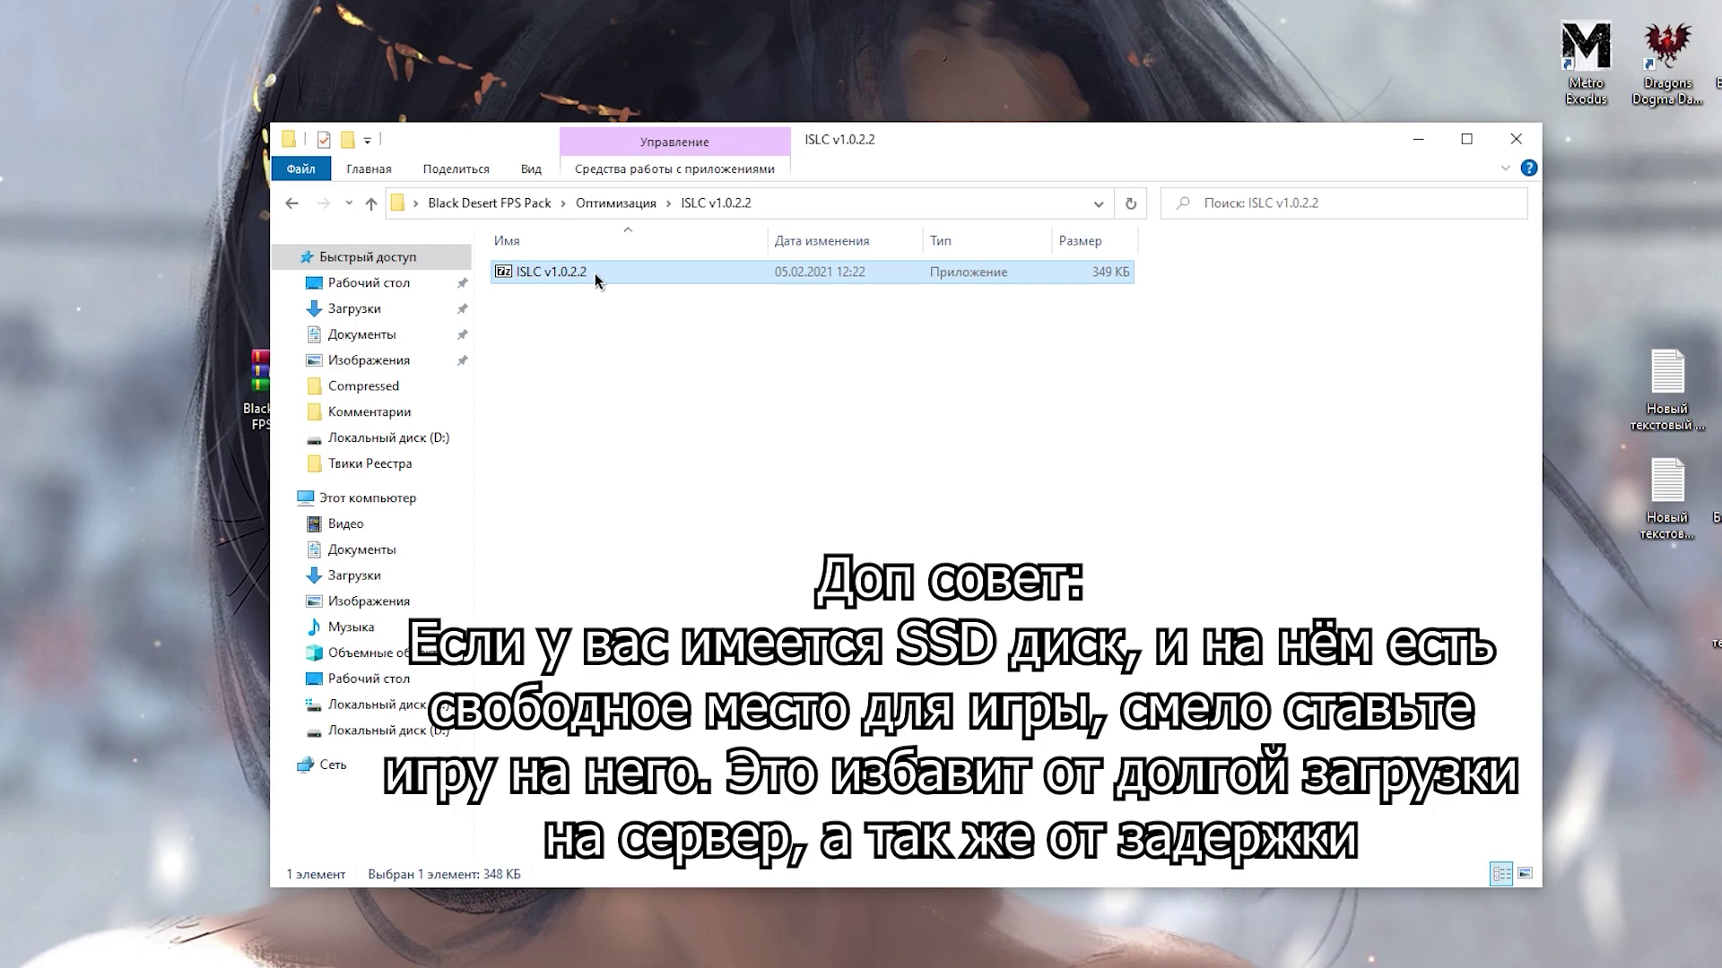
pyautogui.rightClick(594, 273)
pyautogui.click(644, 289)
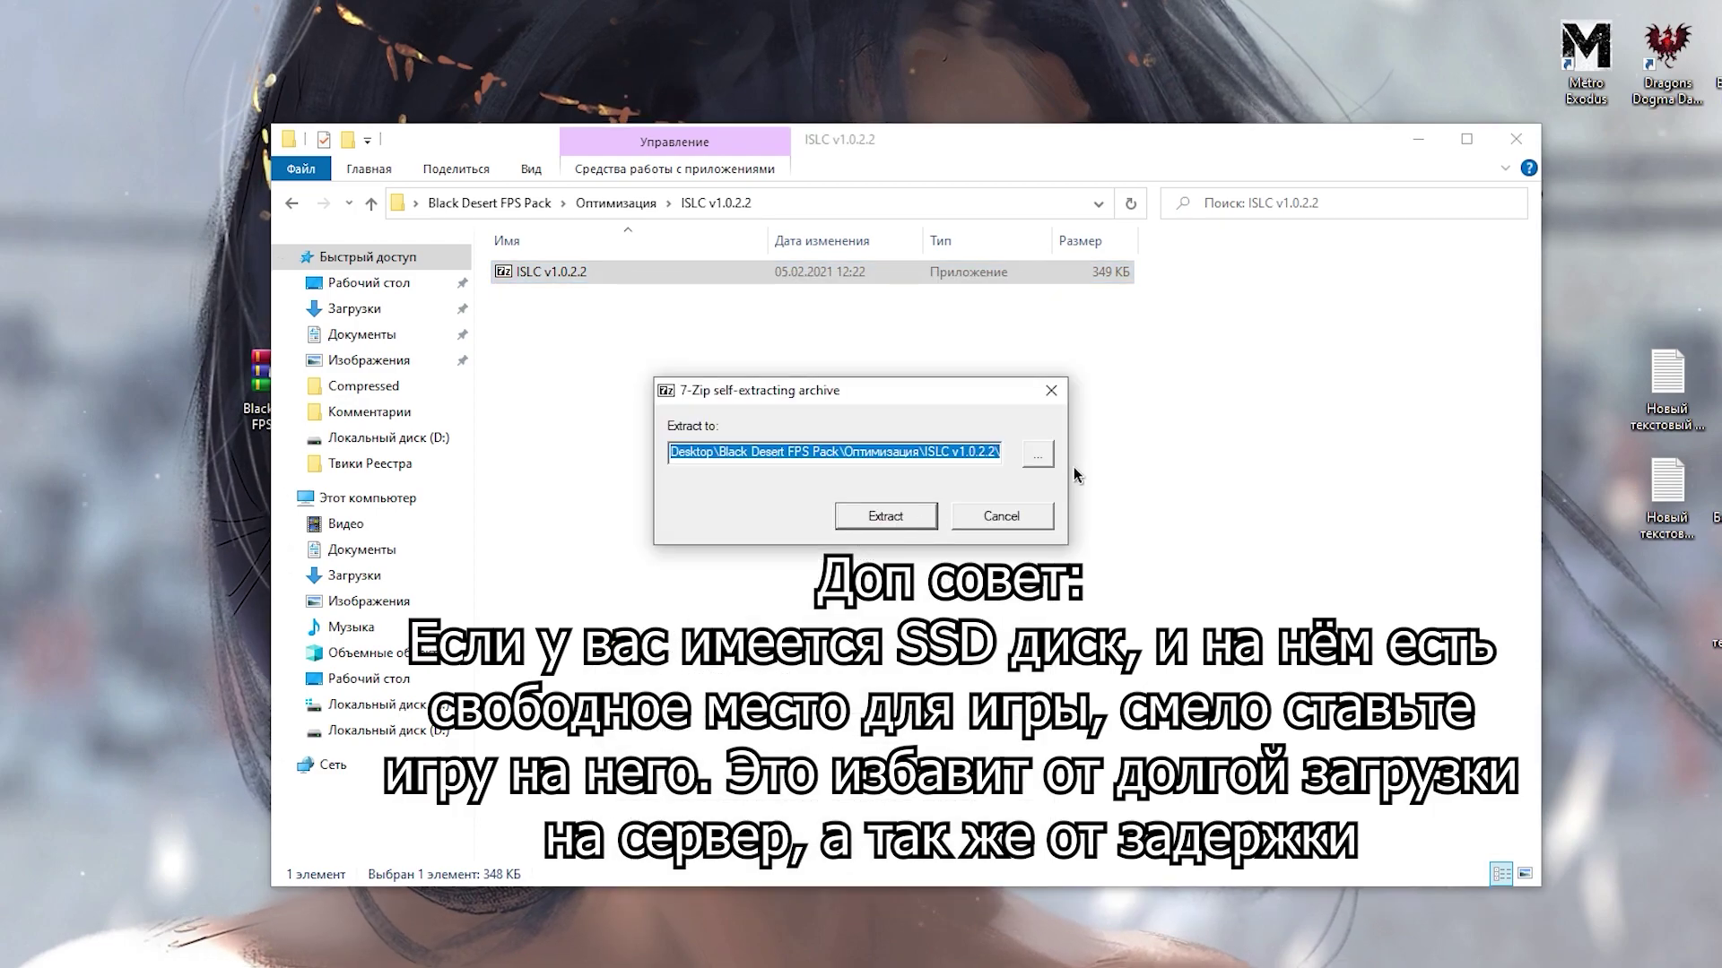
# Create a folder named Новая папка on drive C: and extract the ISLC archive into it.
pyautogui.click(1041, 453)
pyautogui.scroll(-5, 852, 538)
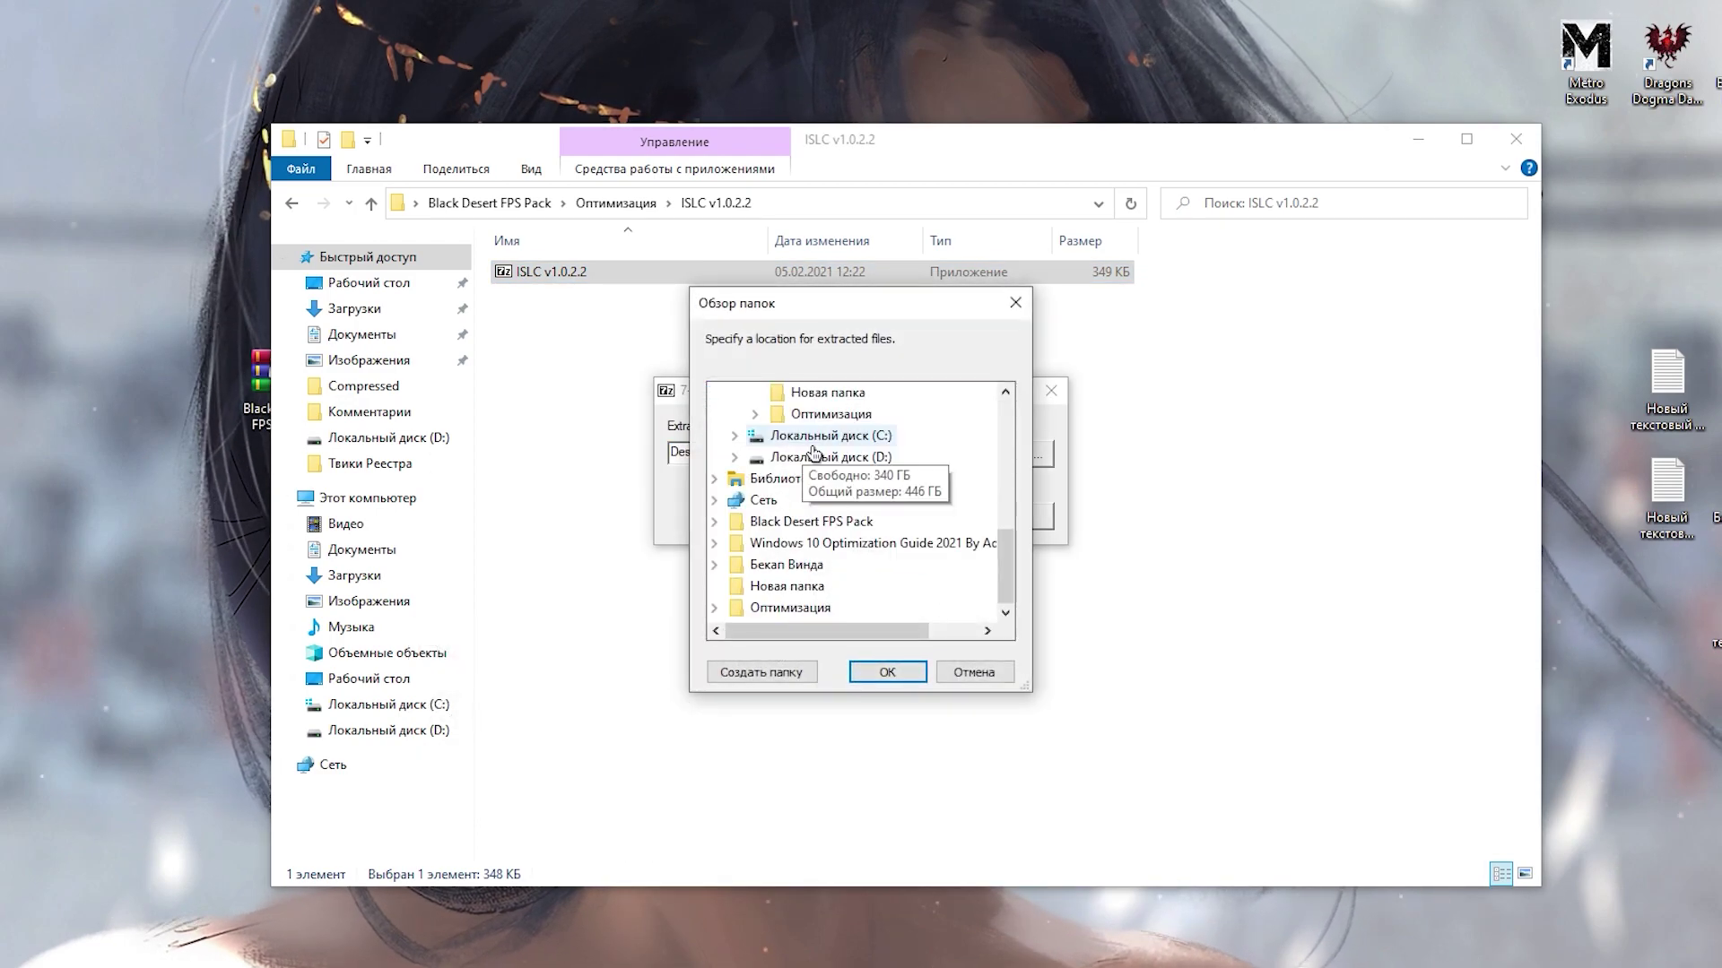
pyautogui.click(832, 436)
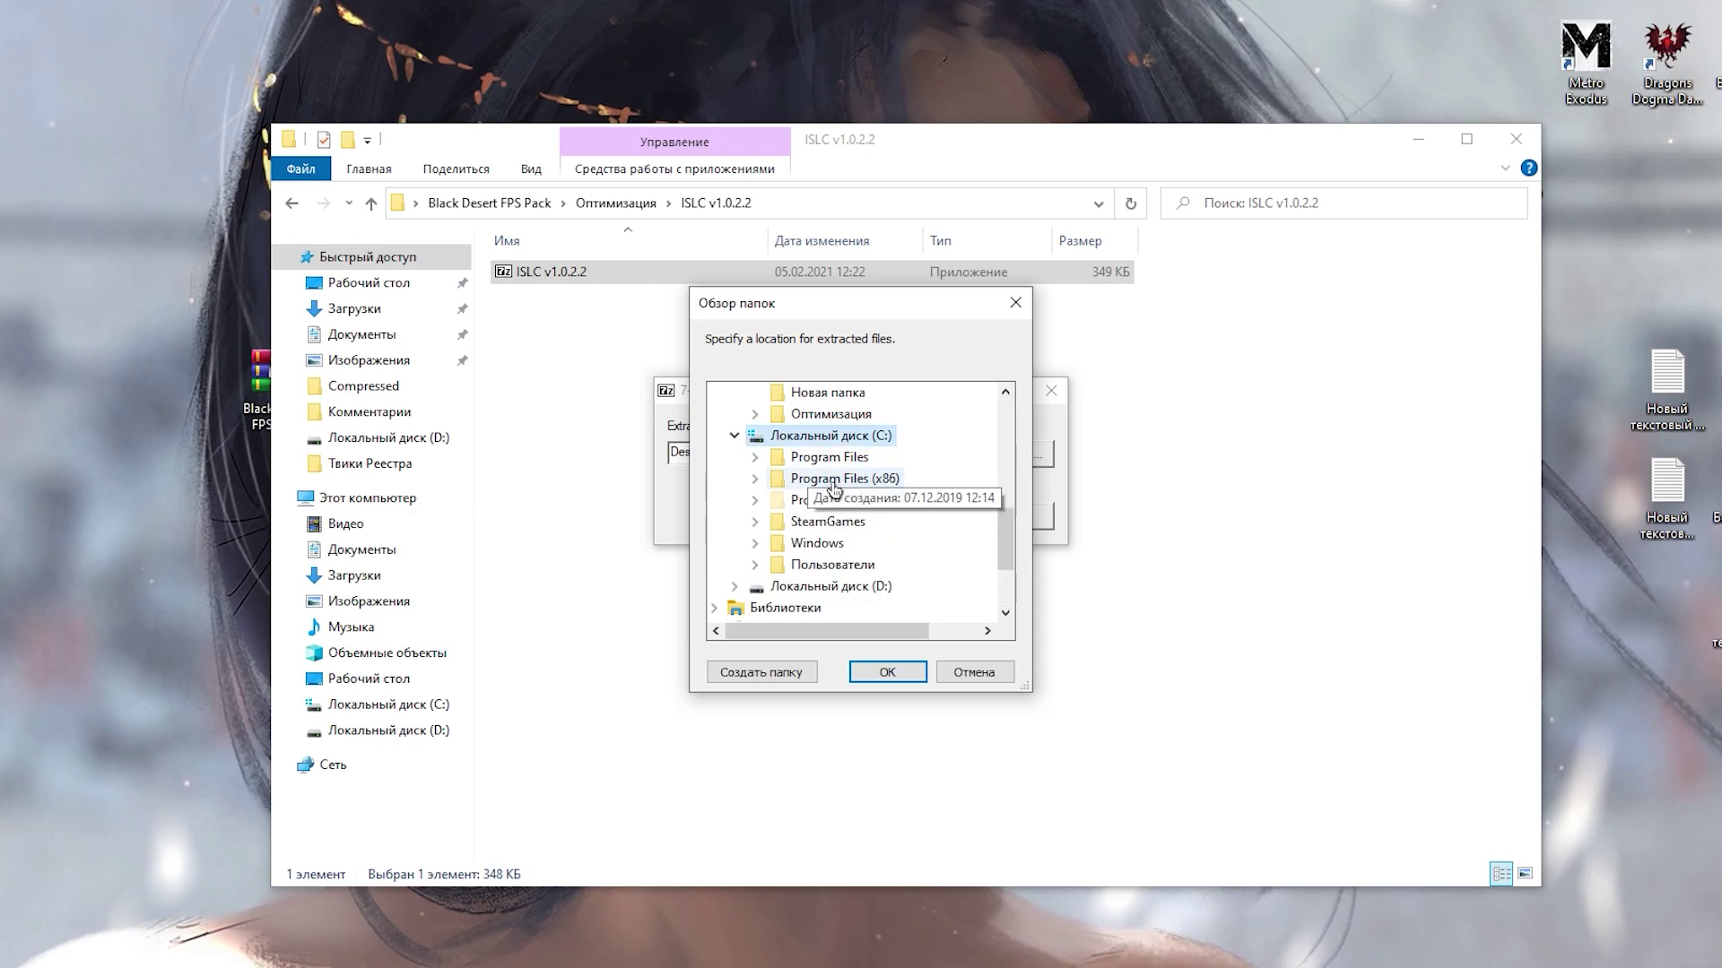
pyautogui.click(771, 681)
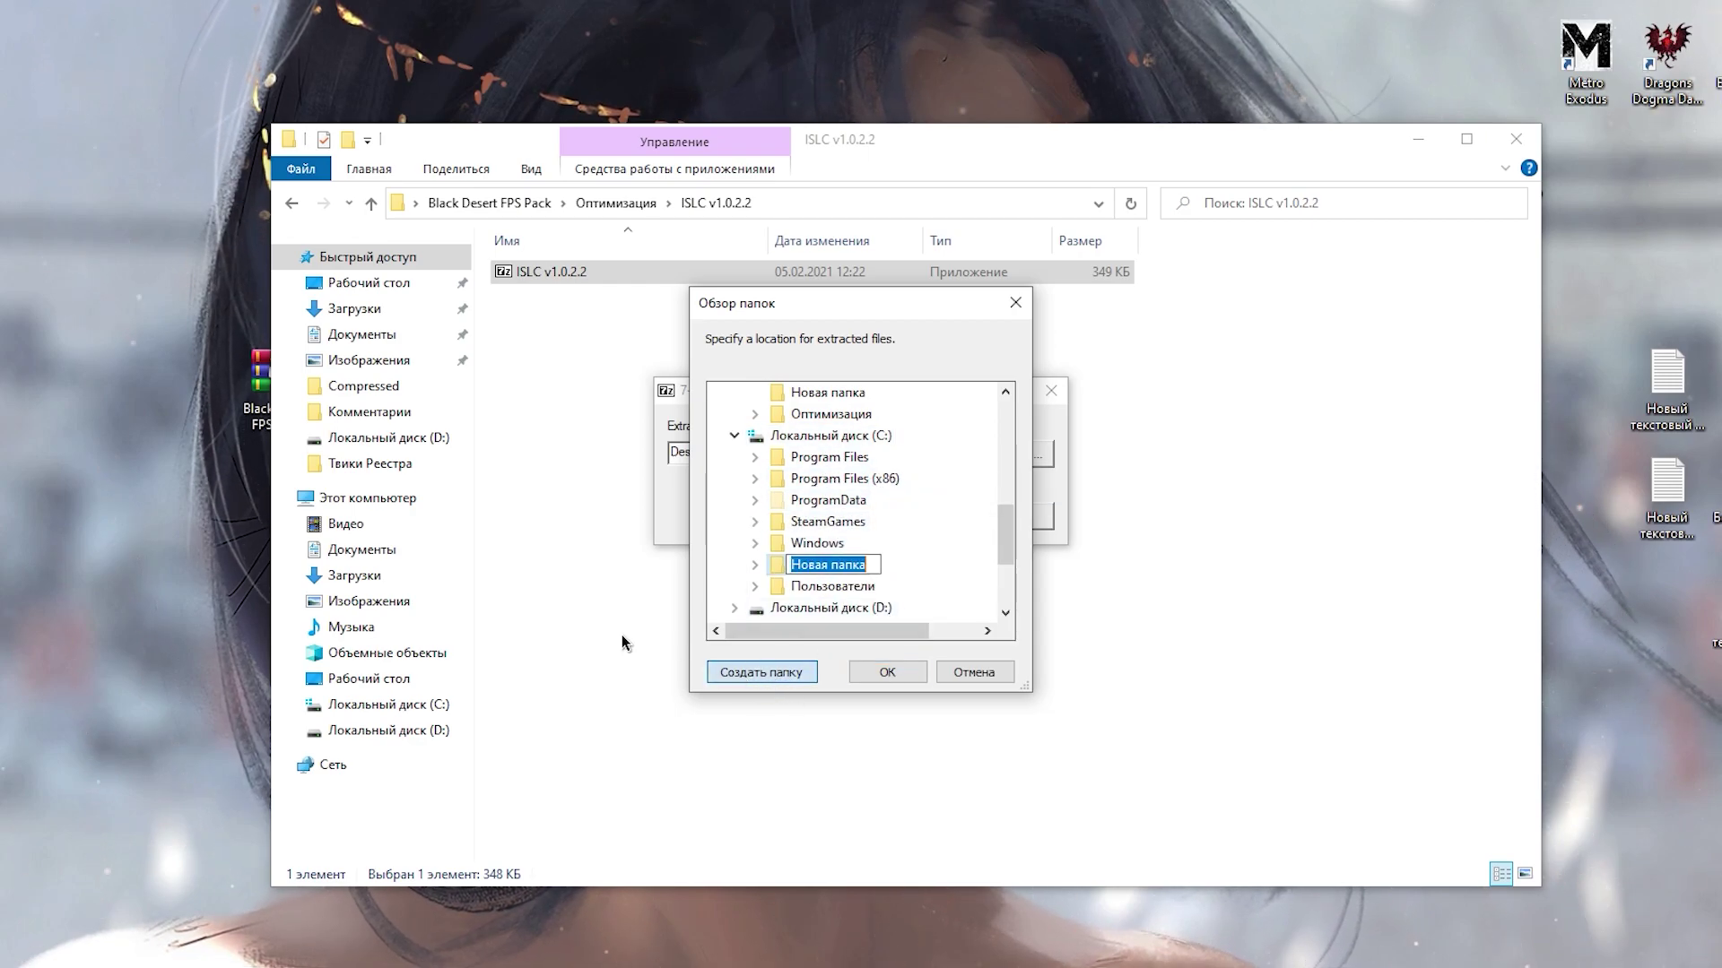
pyautogui.click(887, 671)
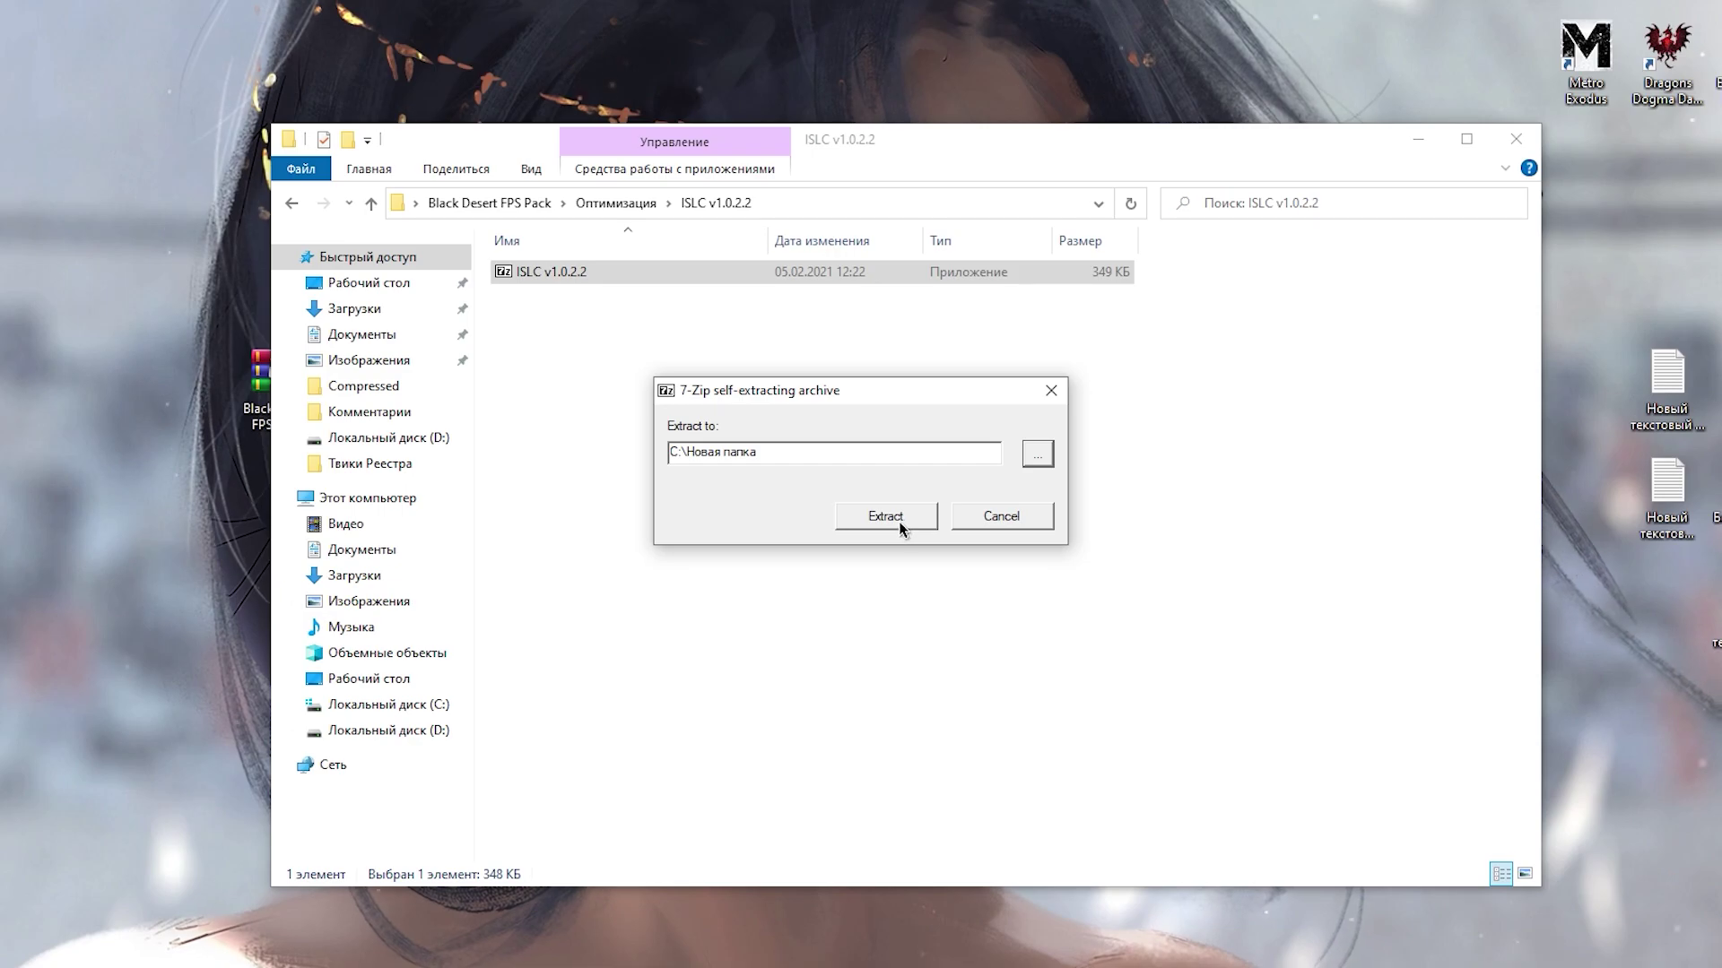
pyautogui.click(885, 517)
# Browse to C:\Новая папка\ISLC v1.0.2.2 and launch Intelligent standby list cleaner ISLC, allowing it to make changes.
pyautogui.press('super+e')
pyautogui.doubleClick(691, 503)
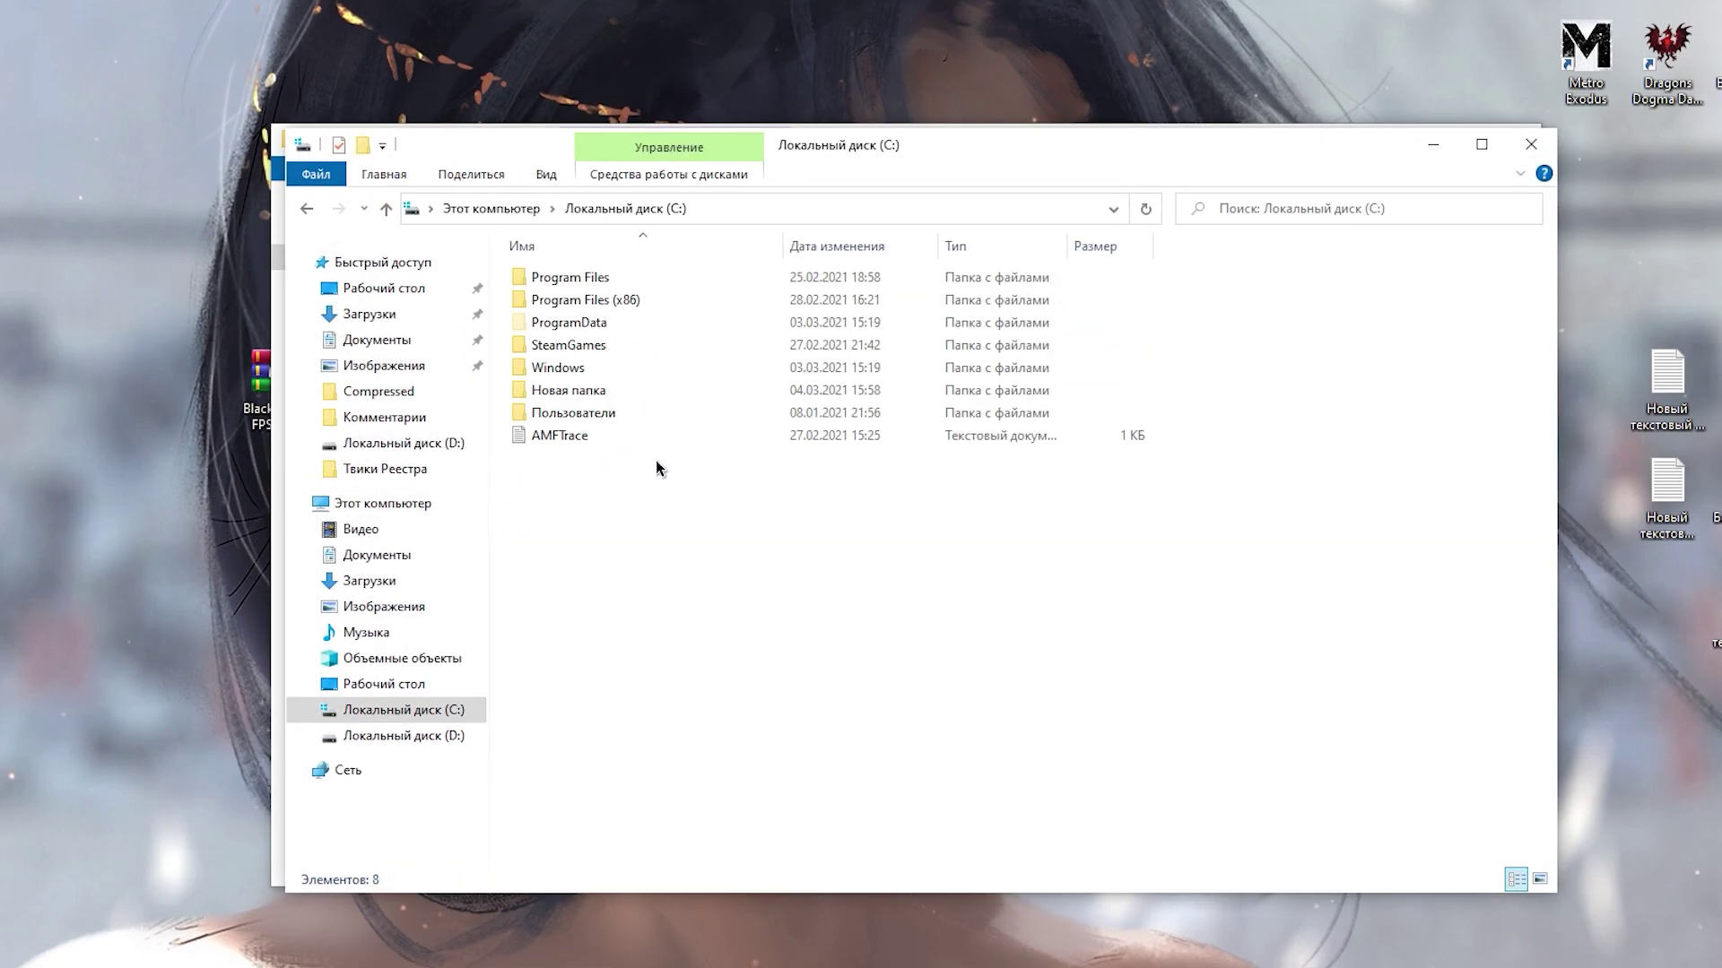
pyautogui.doubleClick(589, 371)
pyautogui.doubleClick(561, 280)
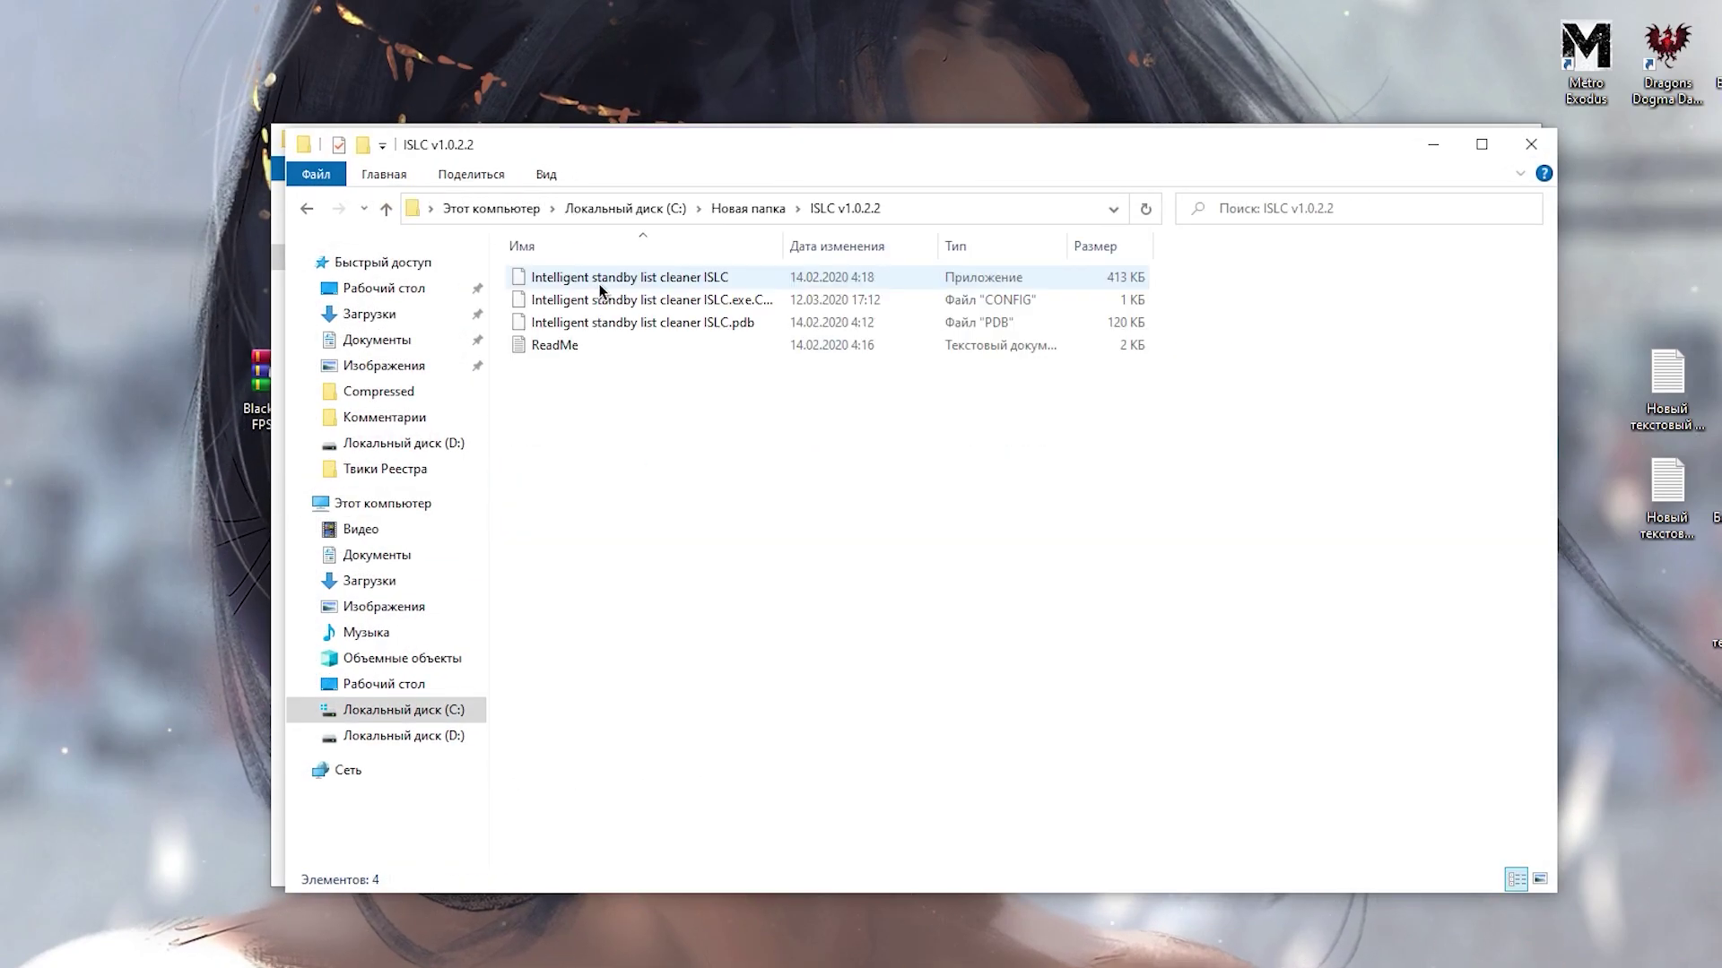
pyautogui.click(645, 282)
pyautogui.rightClick(645, 281)
pyautogui.click(659, 300)
pyautogui.click(750, 619)
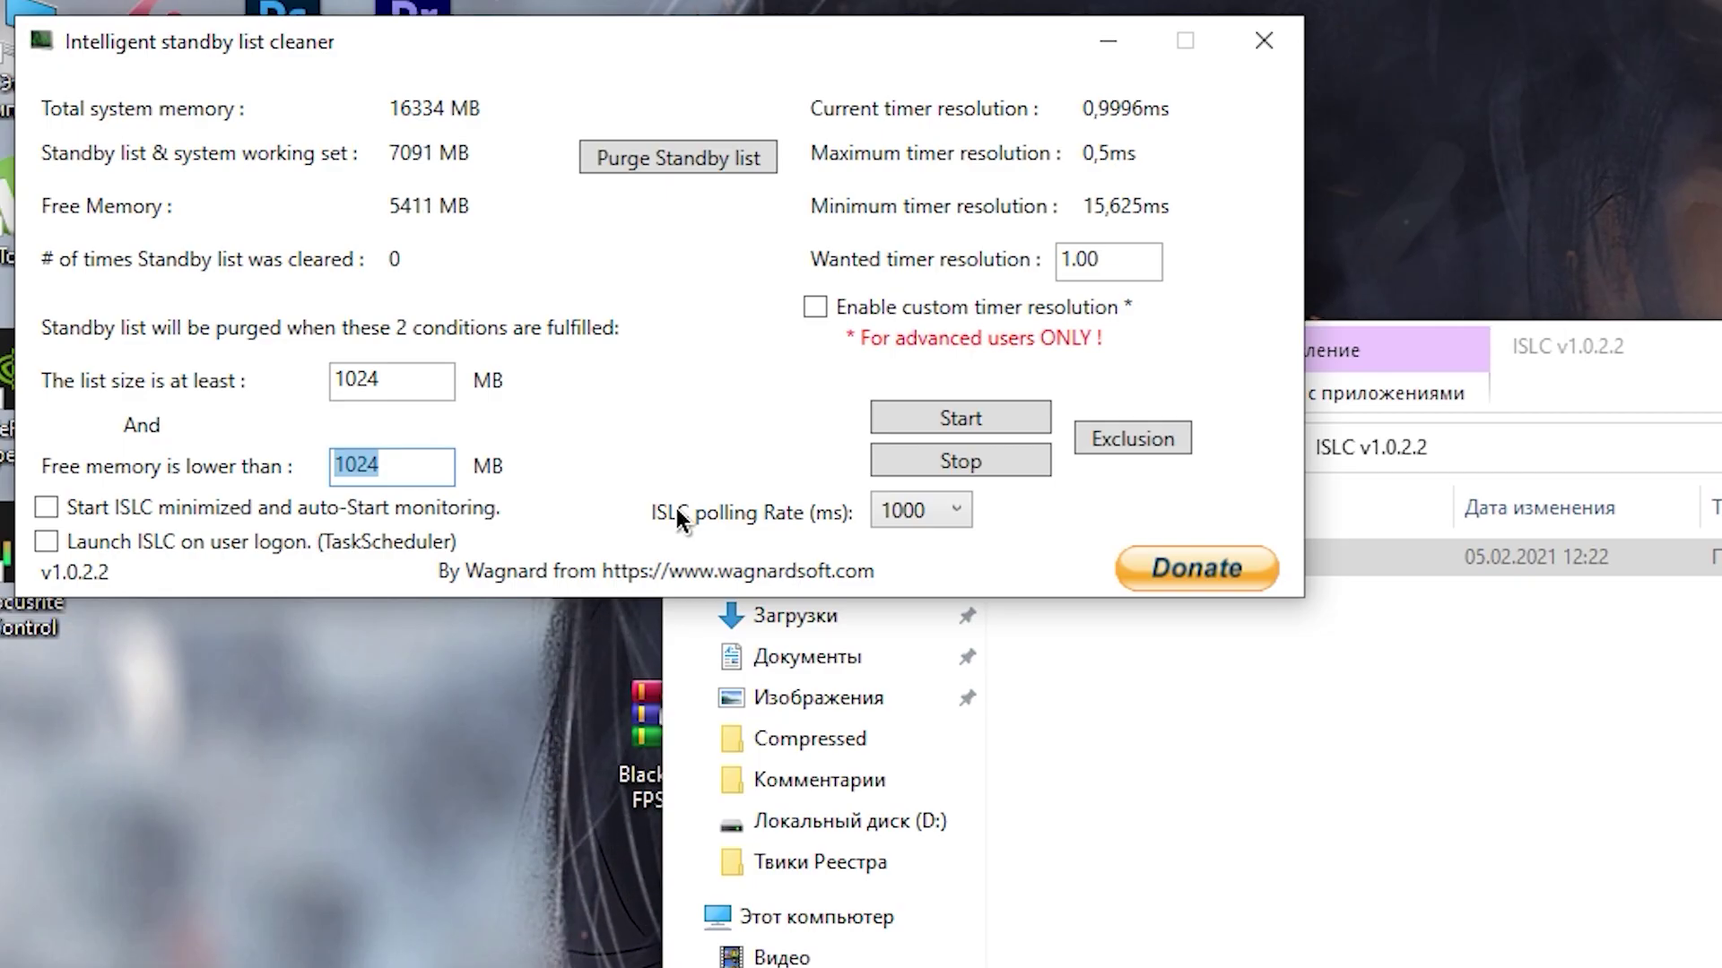
# Set the "Free memory is lower than" purge condition to 8000 MB.
pyautogui.click(461, 482)
pyautogui.doubleClick(421, 475)
pyautogui.write('4000')
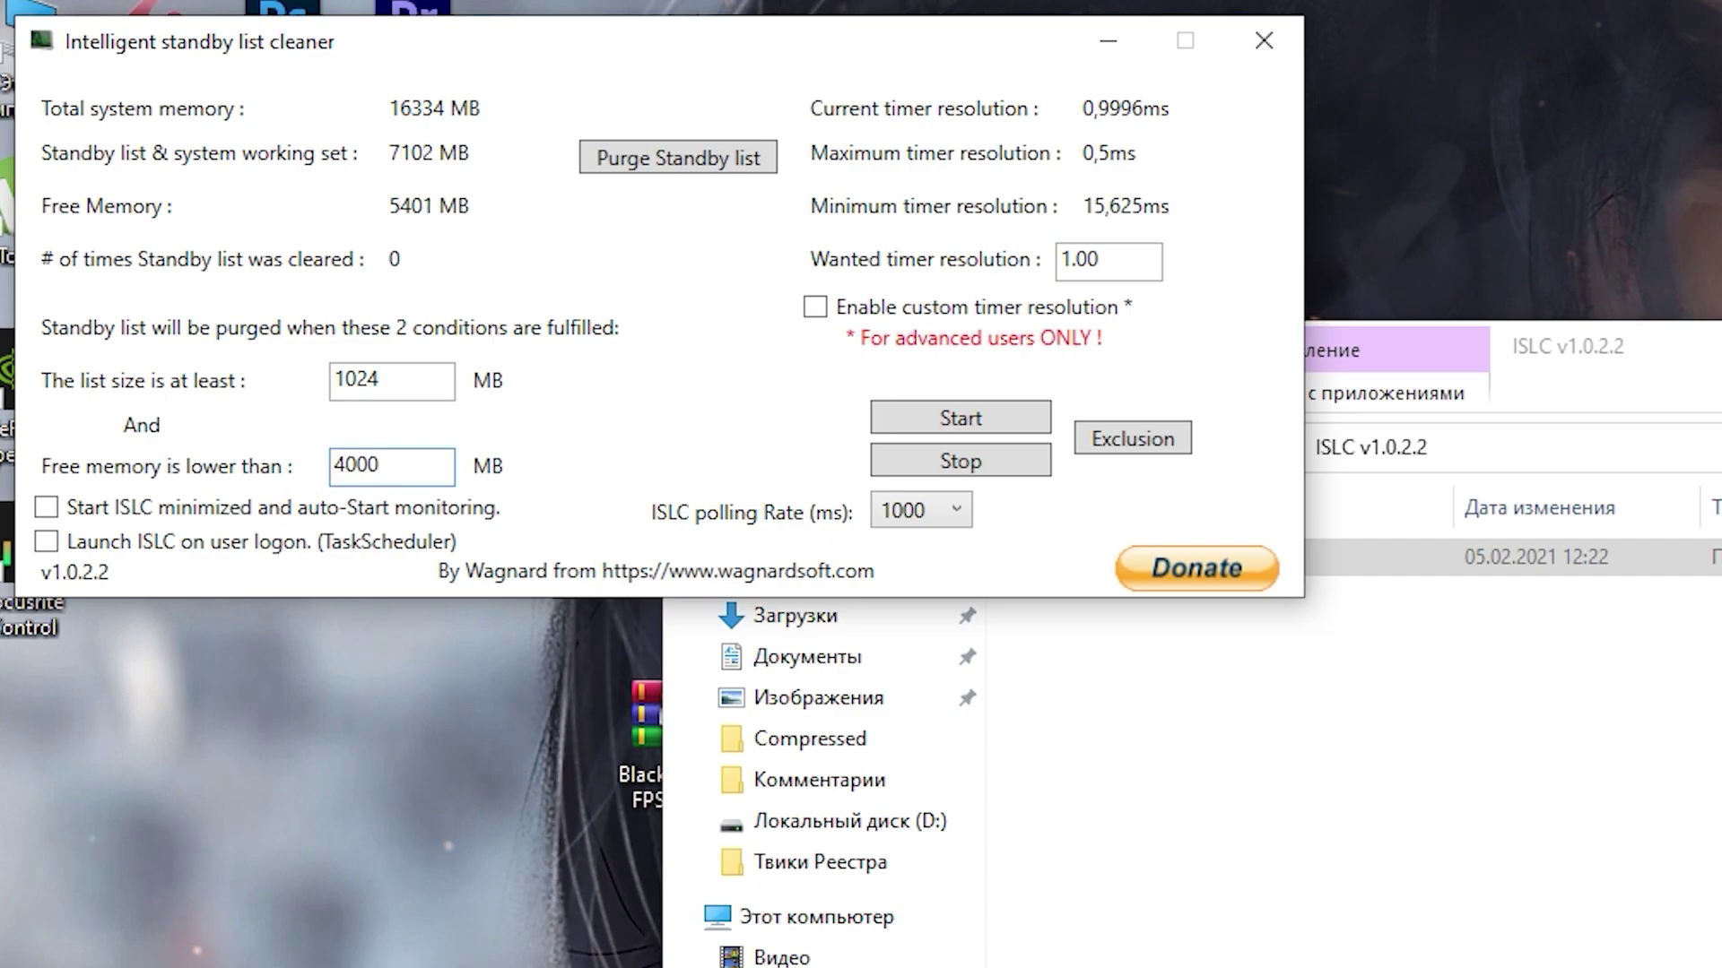
pyautogui.press('BackSpace')
pyautogui.press('BackSpace')
pyautogui.press('BackSpace')
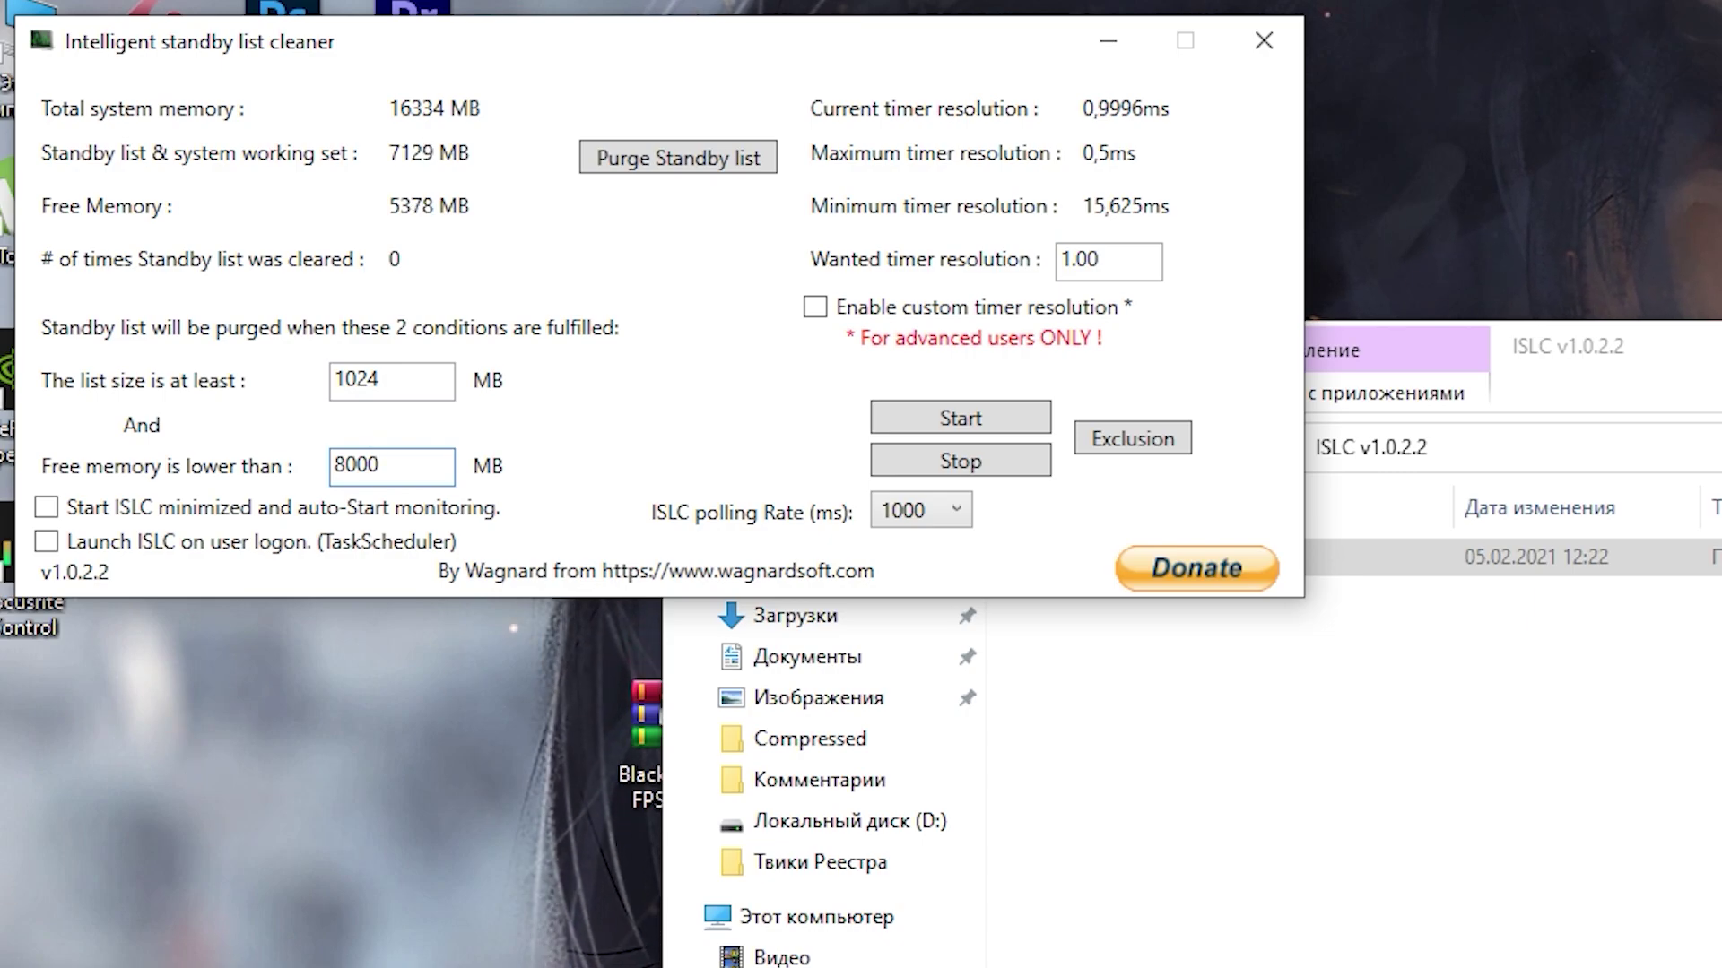
# Set the wanted timer resolution to 0.50 and choose another ISLC polling rate.
pyautogui.click(1067, 262)
pyautogui.press('BackSpace')
pyautogui.write('0')
pyautogui.press('Right')
pyautogui.press('Delete')
pyautogui.write('5')
pyautogui.click(936, 519)
pyautogui.click(914, 578)
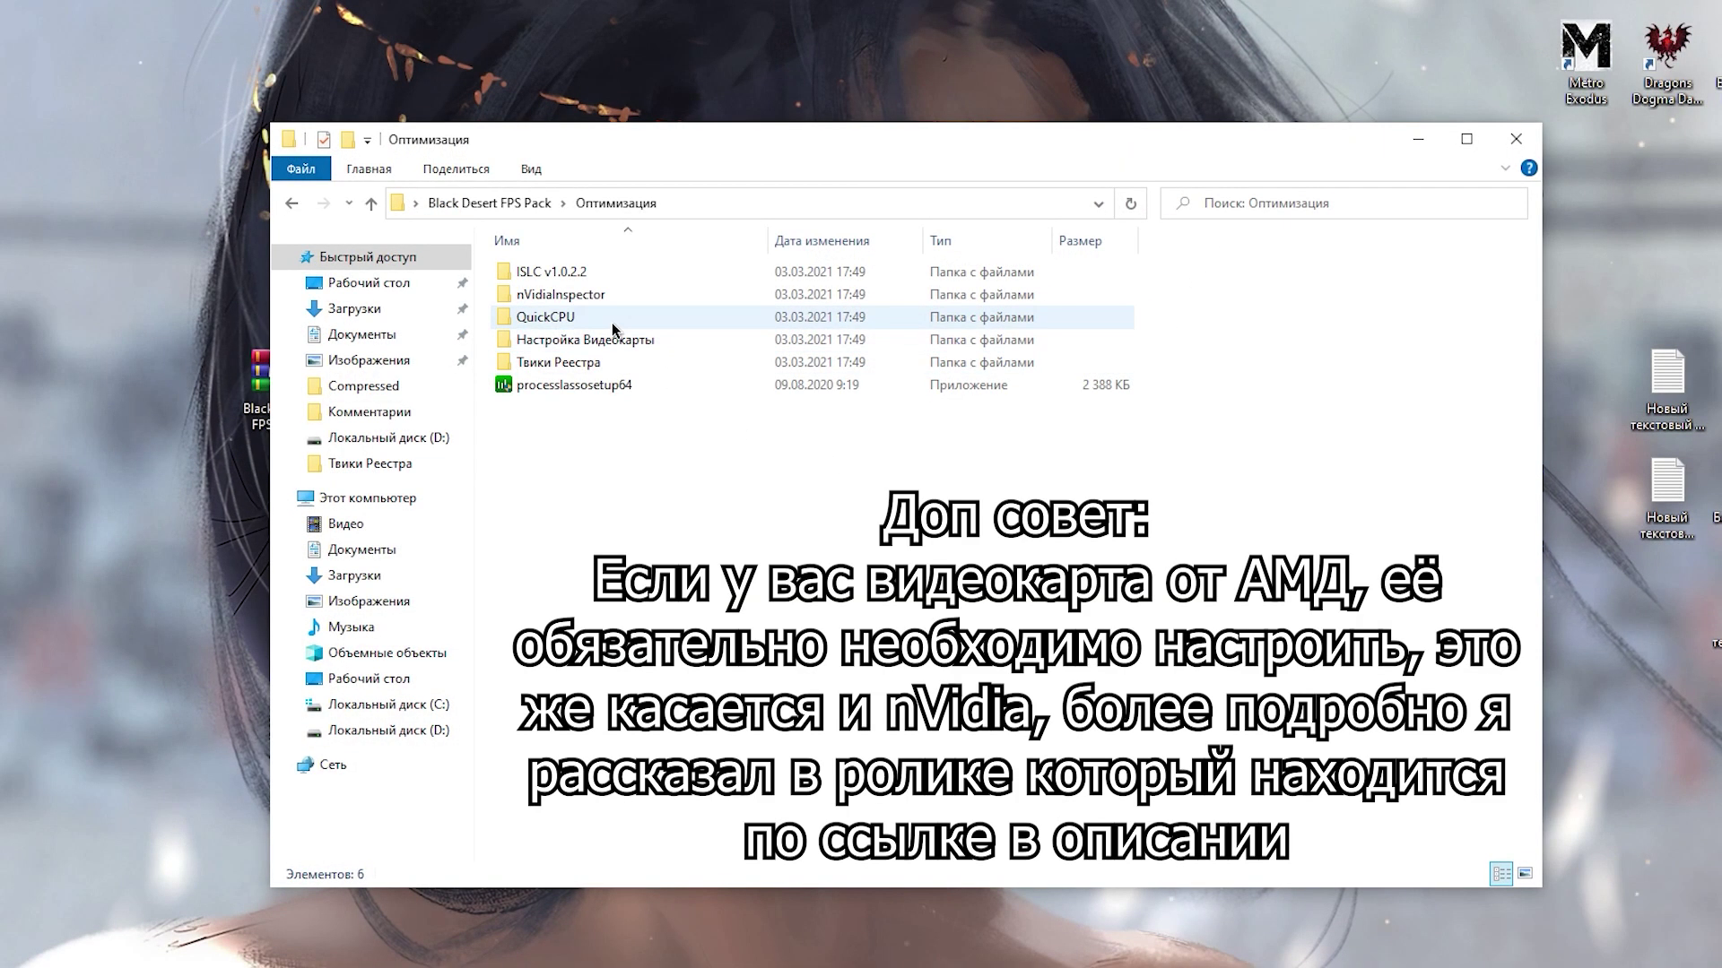
# Open the QuickCPU folder in Оптимизация and select the 64-bit installer QuickCpuSetup-3.3.4.0-x64.
pyautogui.doubleClick(613, 323)
pyautogui.moveTo(632, 409); pyautogui.dragTo(623, 265)
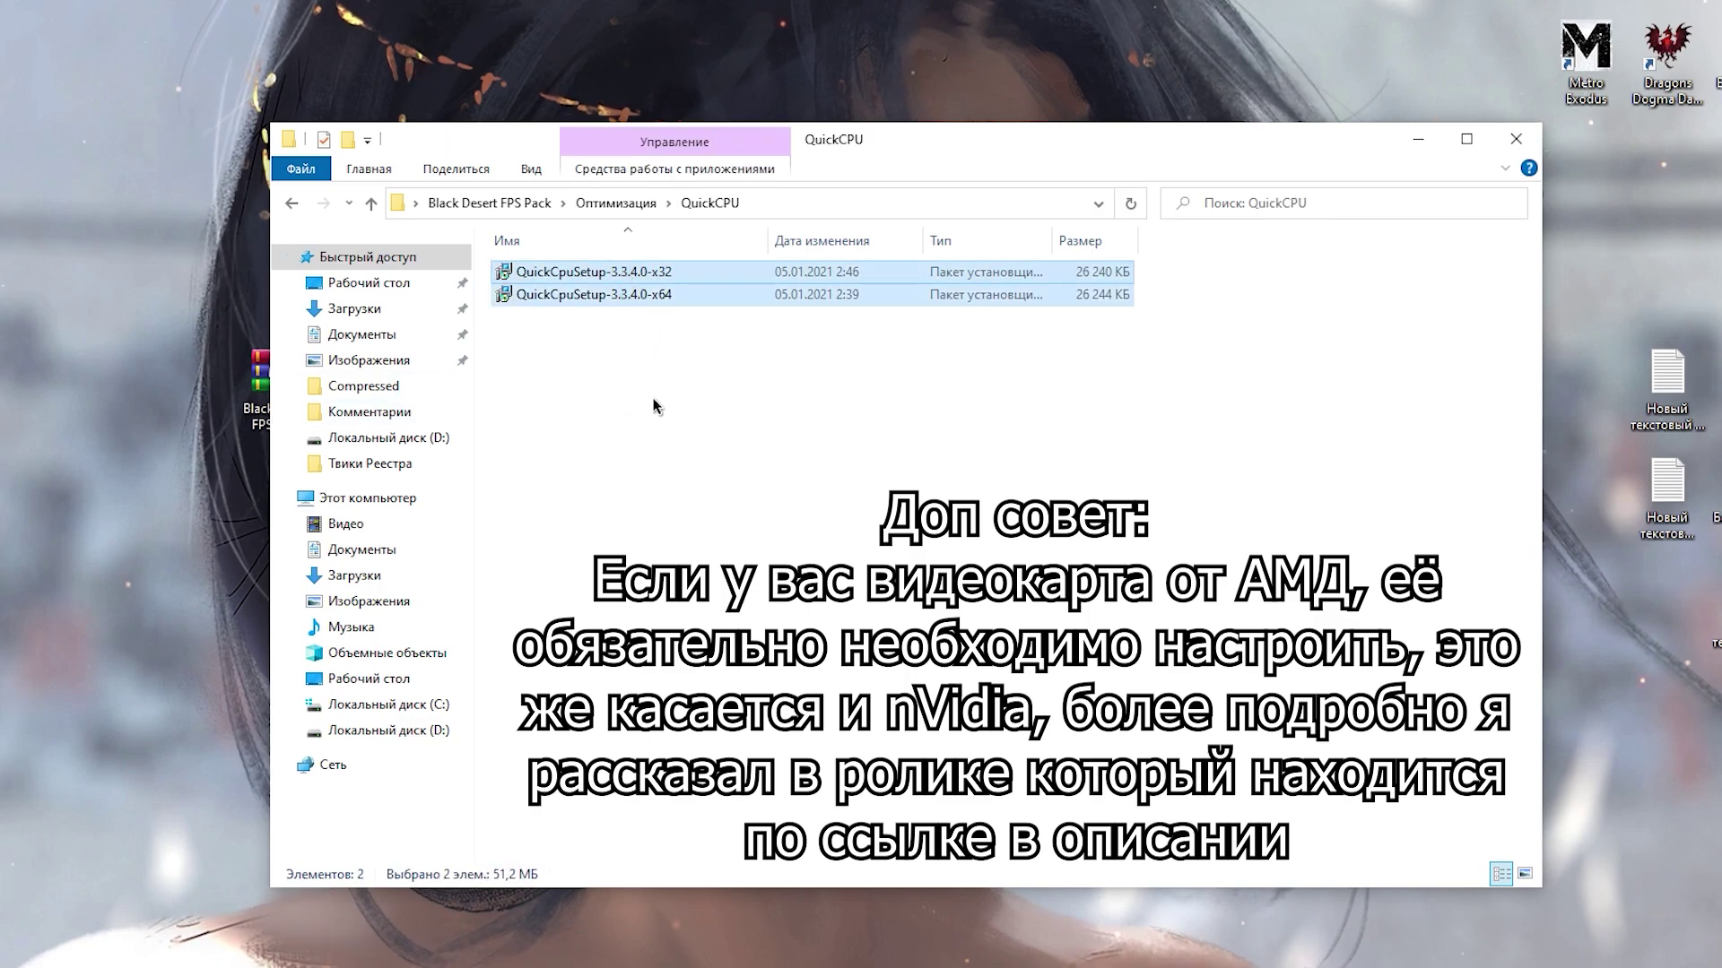
pyautogui.click(655, 405)
pyautogui.click(611, 271)
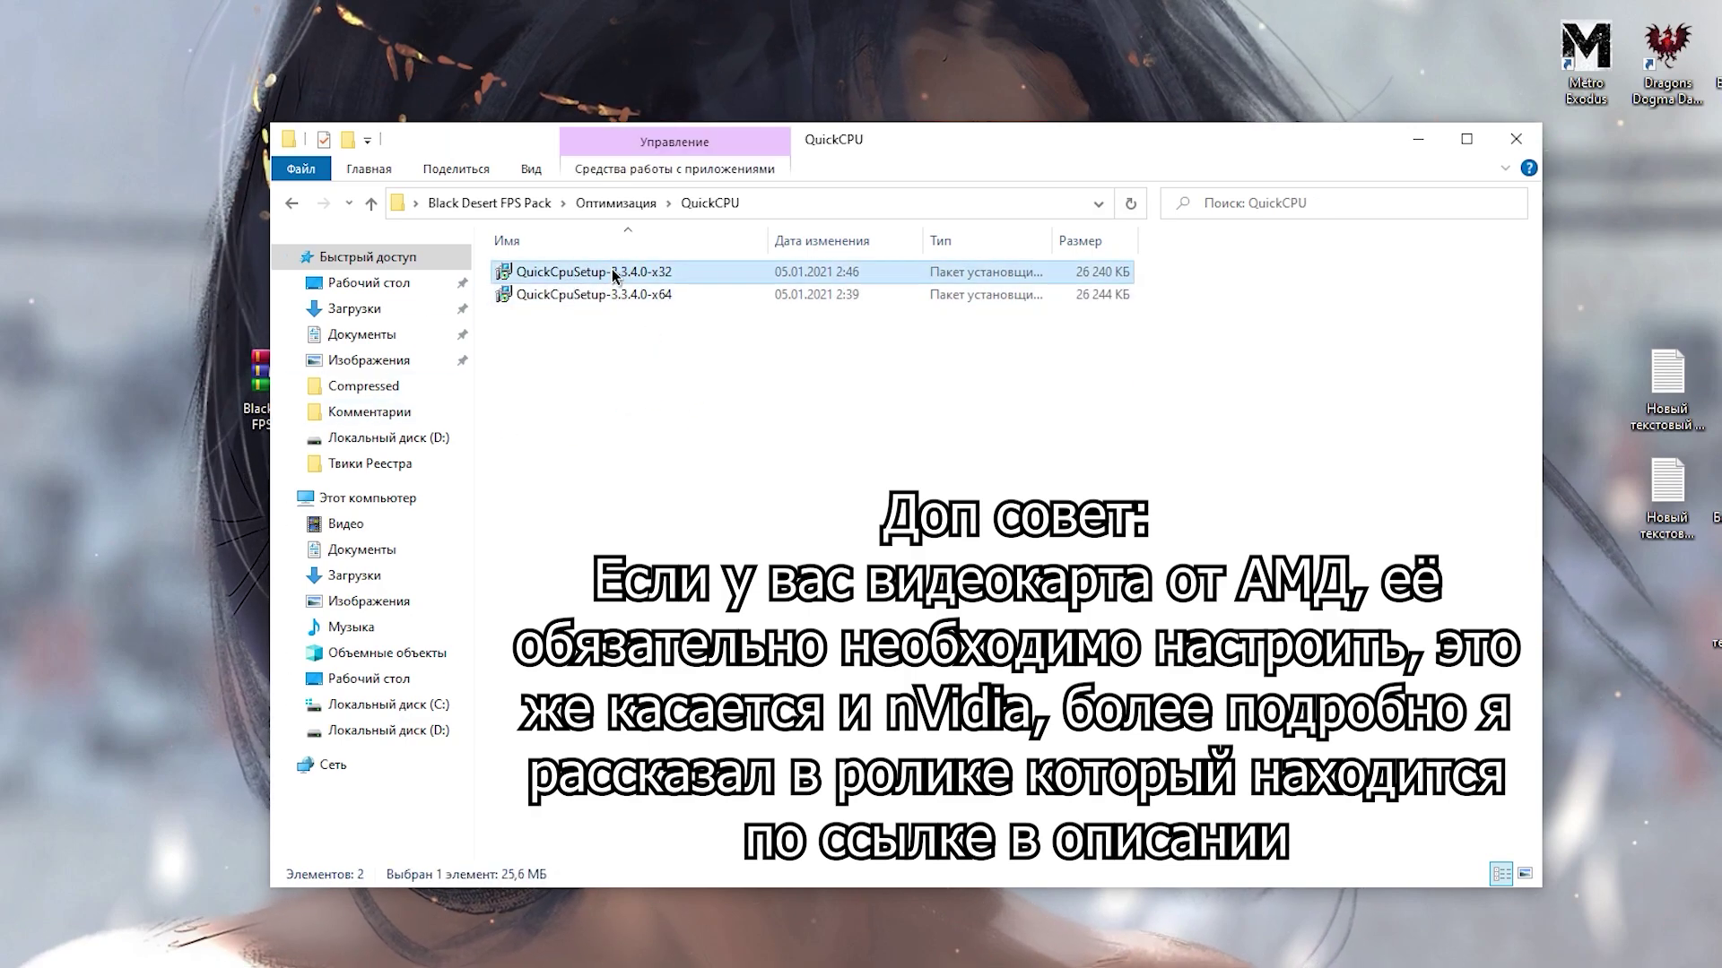
pyautogui.click(619, 300)
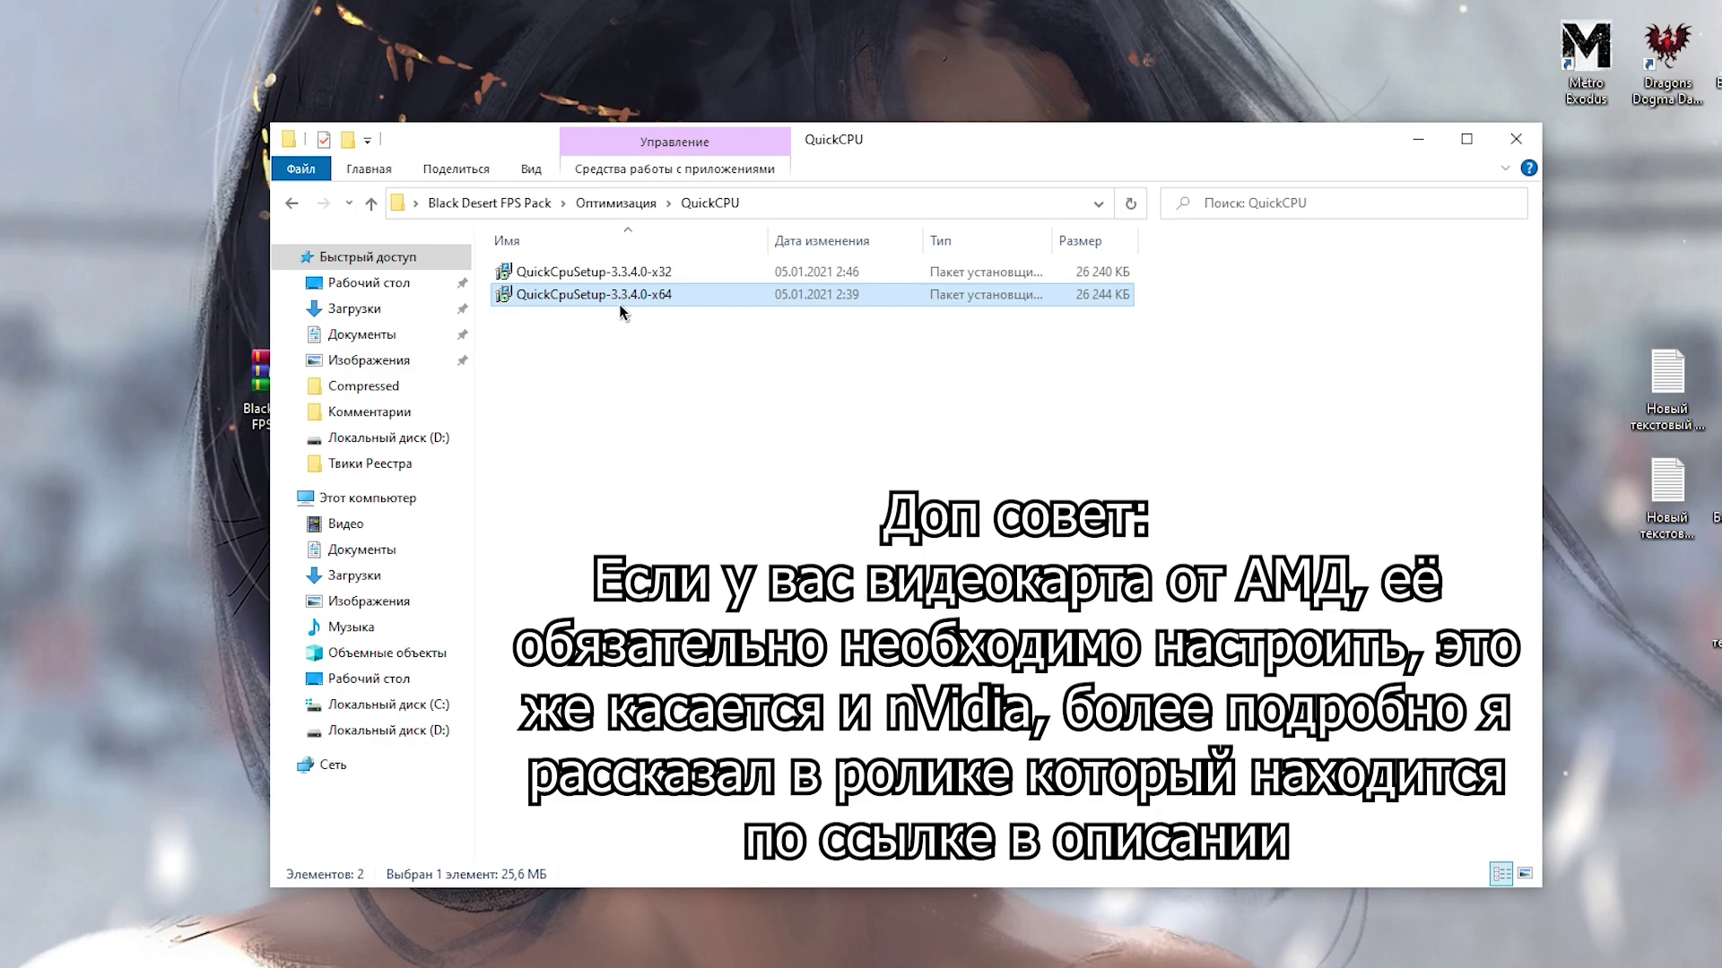
pyautogui.click(636, 275)
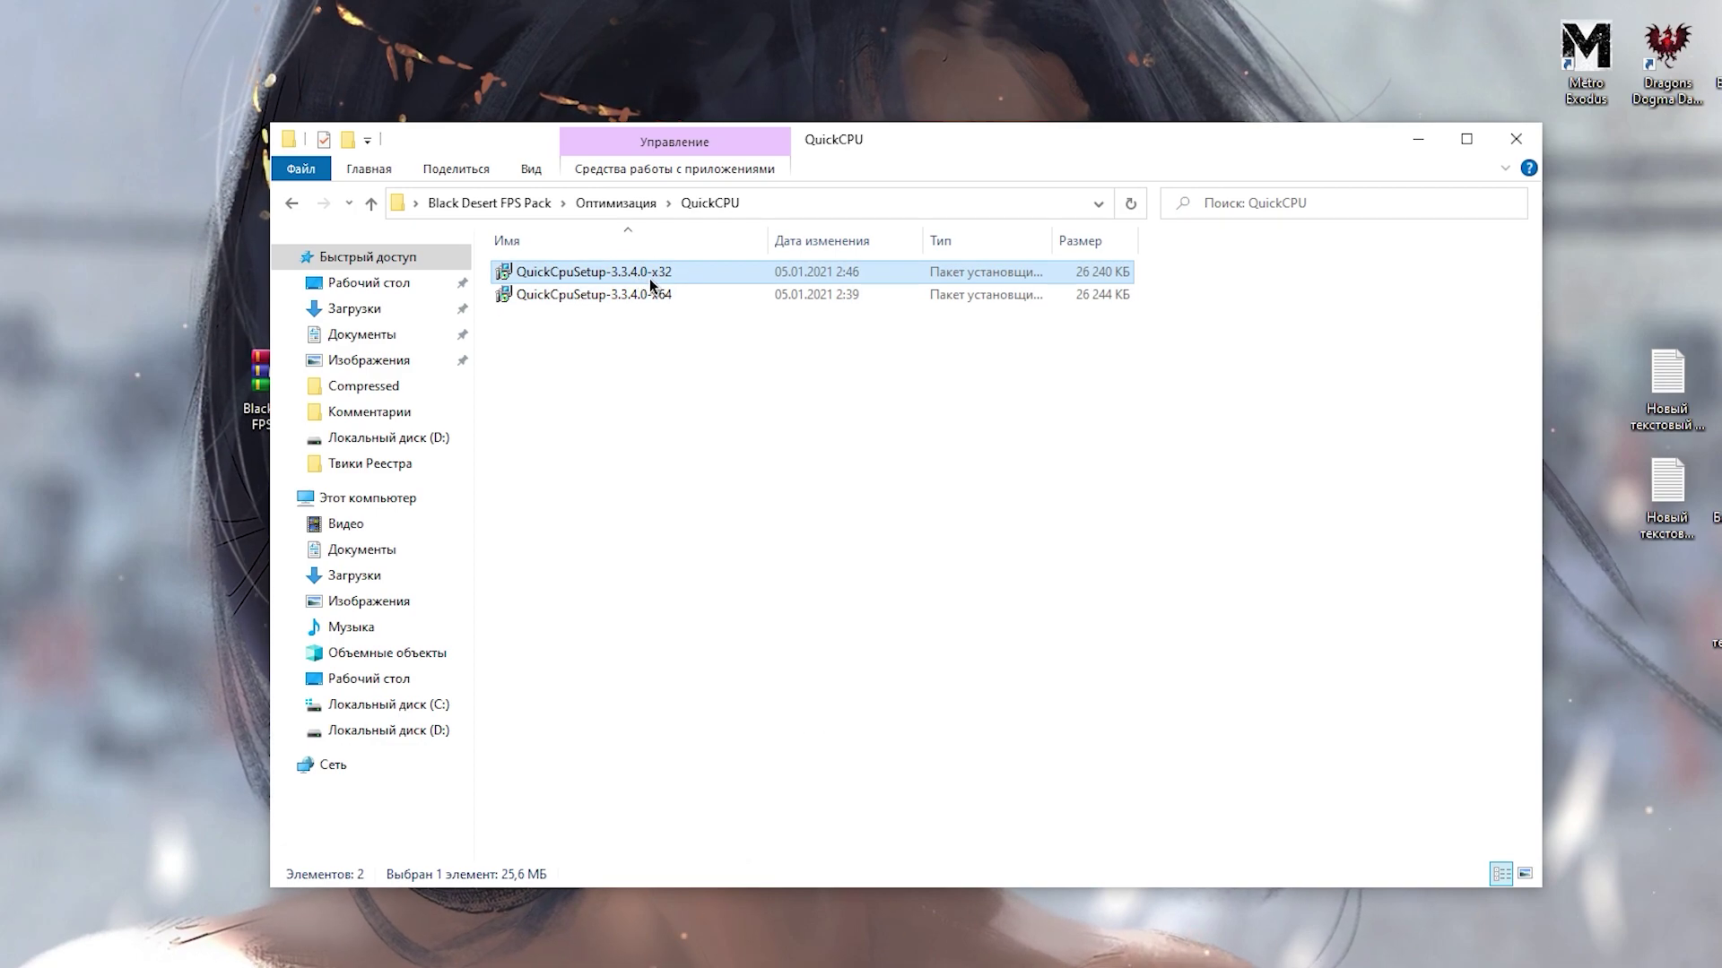
pyautogui.click(670, 297)
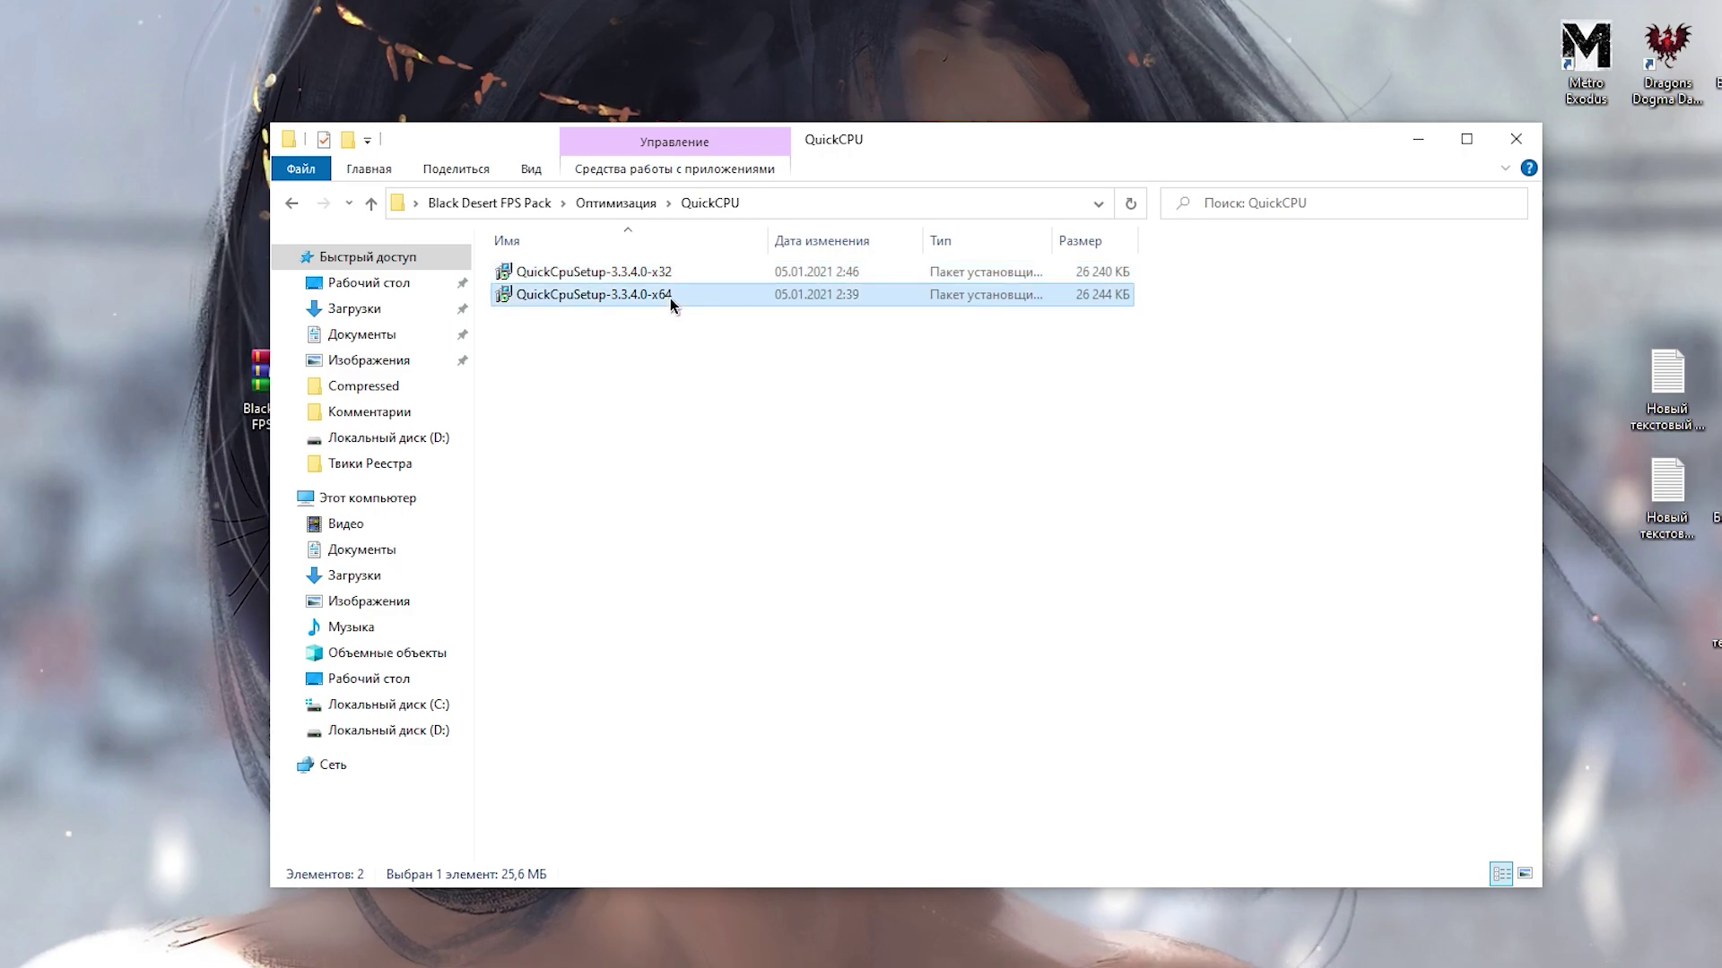
# Install Quick CPU x64, accepting the license terms, and finish the setup without launching QuickCPU.exe.
pyautogui.rightClick(670, 297)
pyautogui.click(709, 321)
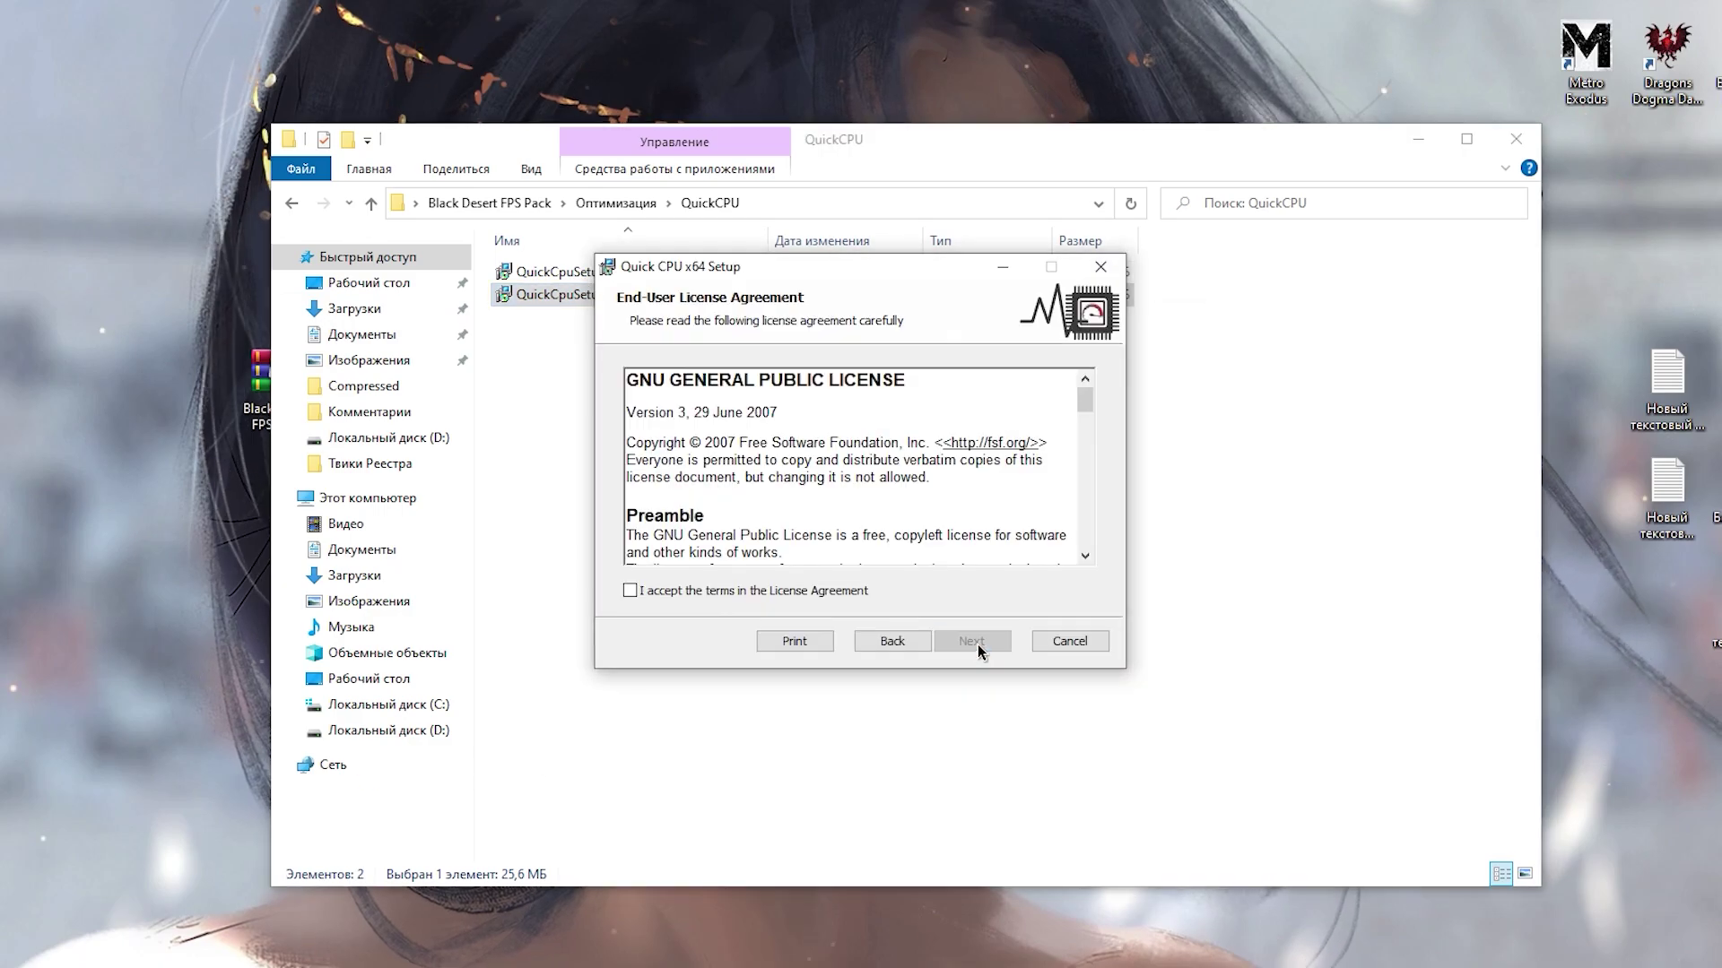
pyautogui.click(795, 594)
pyautogui.click(974, 641)
pyautogui.click(974, 642)
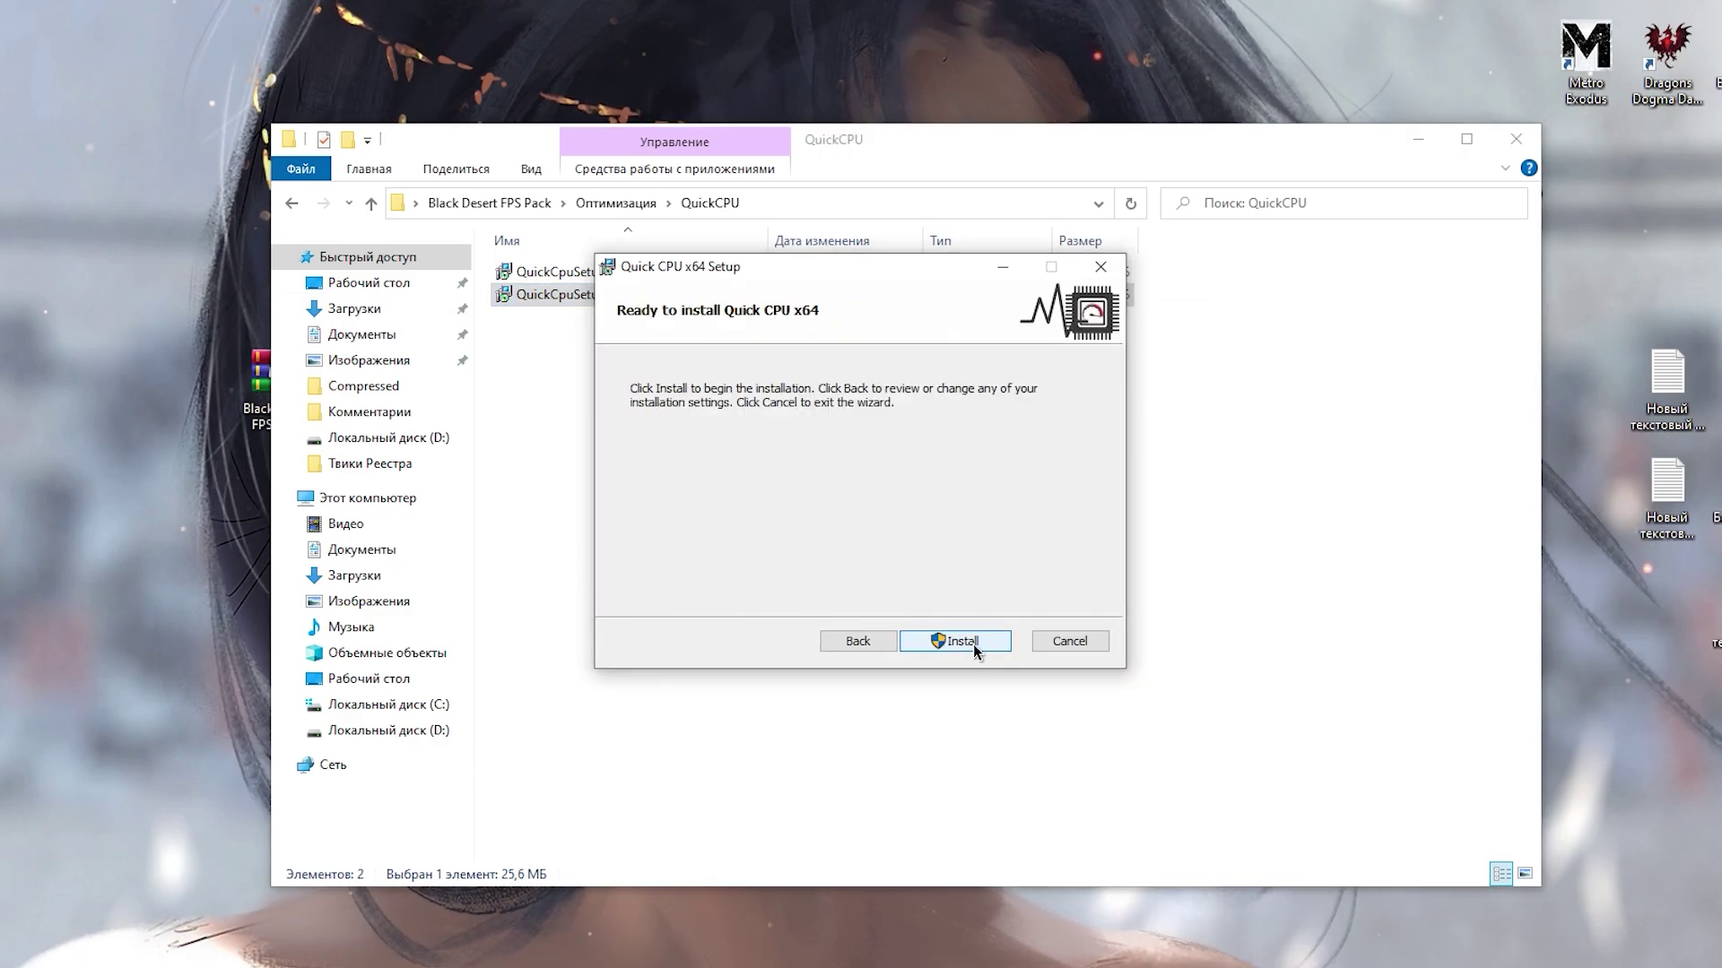
pyautogui.click(974, 642)
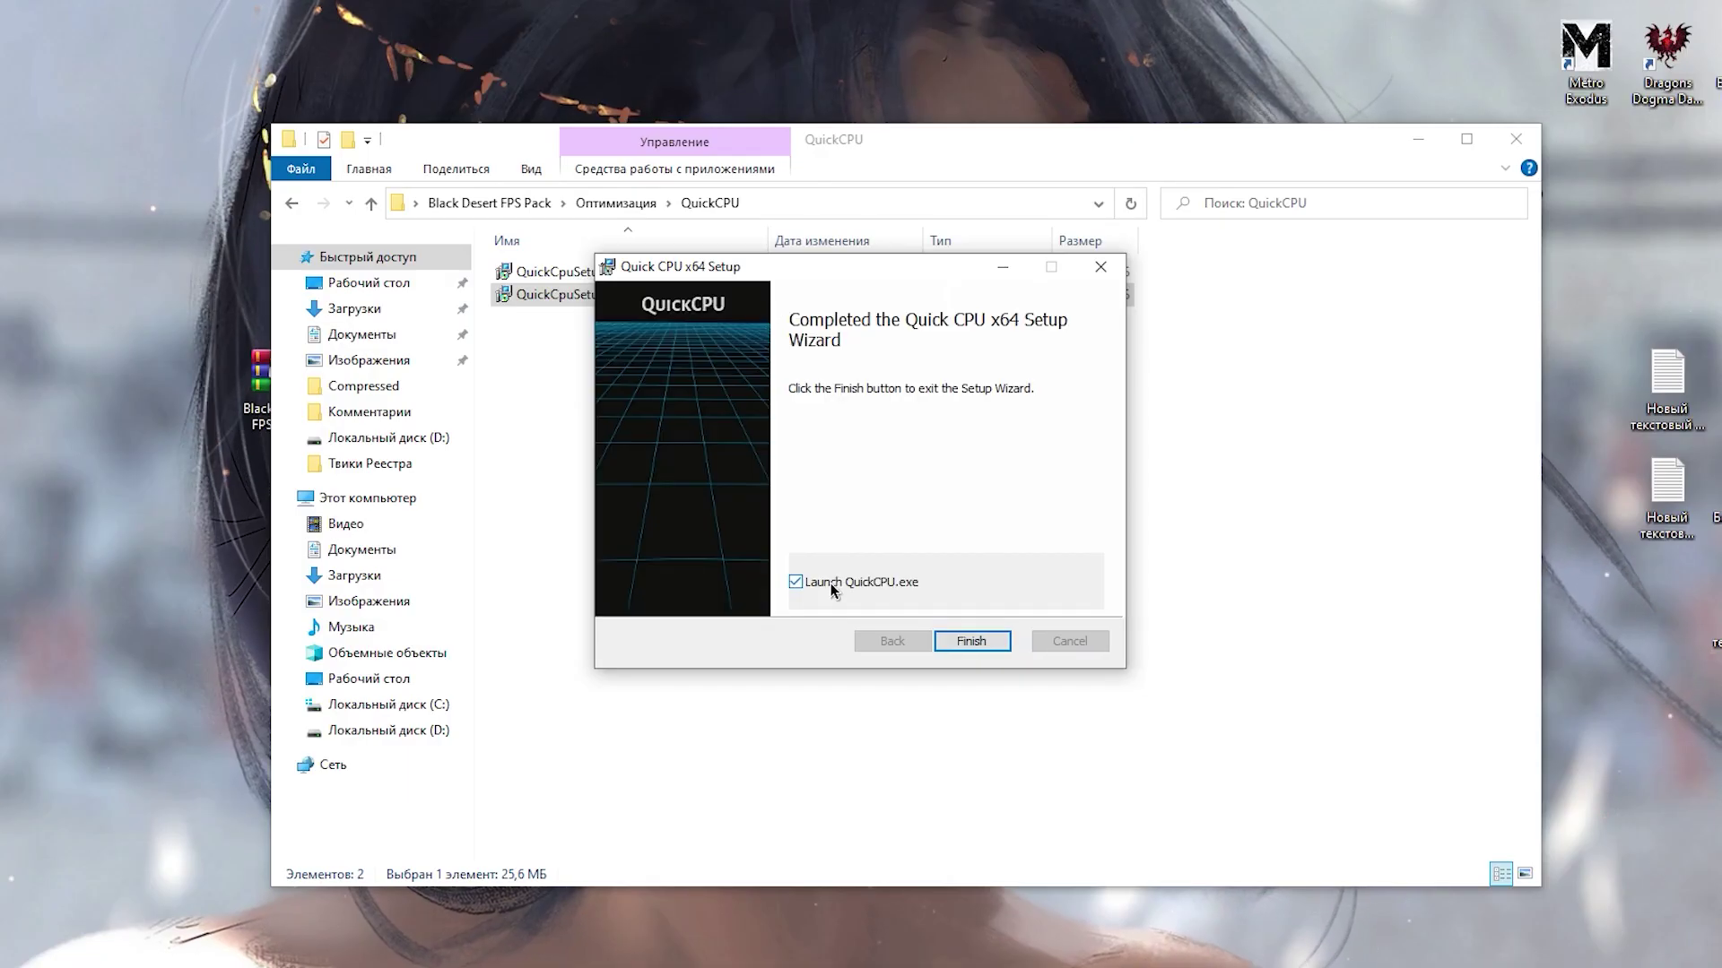
pyautogui.click(796, 582)
pyautogui.click(974, 642)
# Return to the Оптимизация folder and install Process Lasso [x64] from processlassosetup64 with the preselected components.
pyautogui.press('BackSpace')
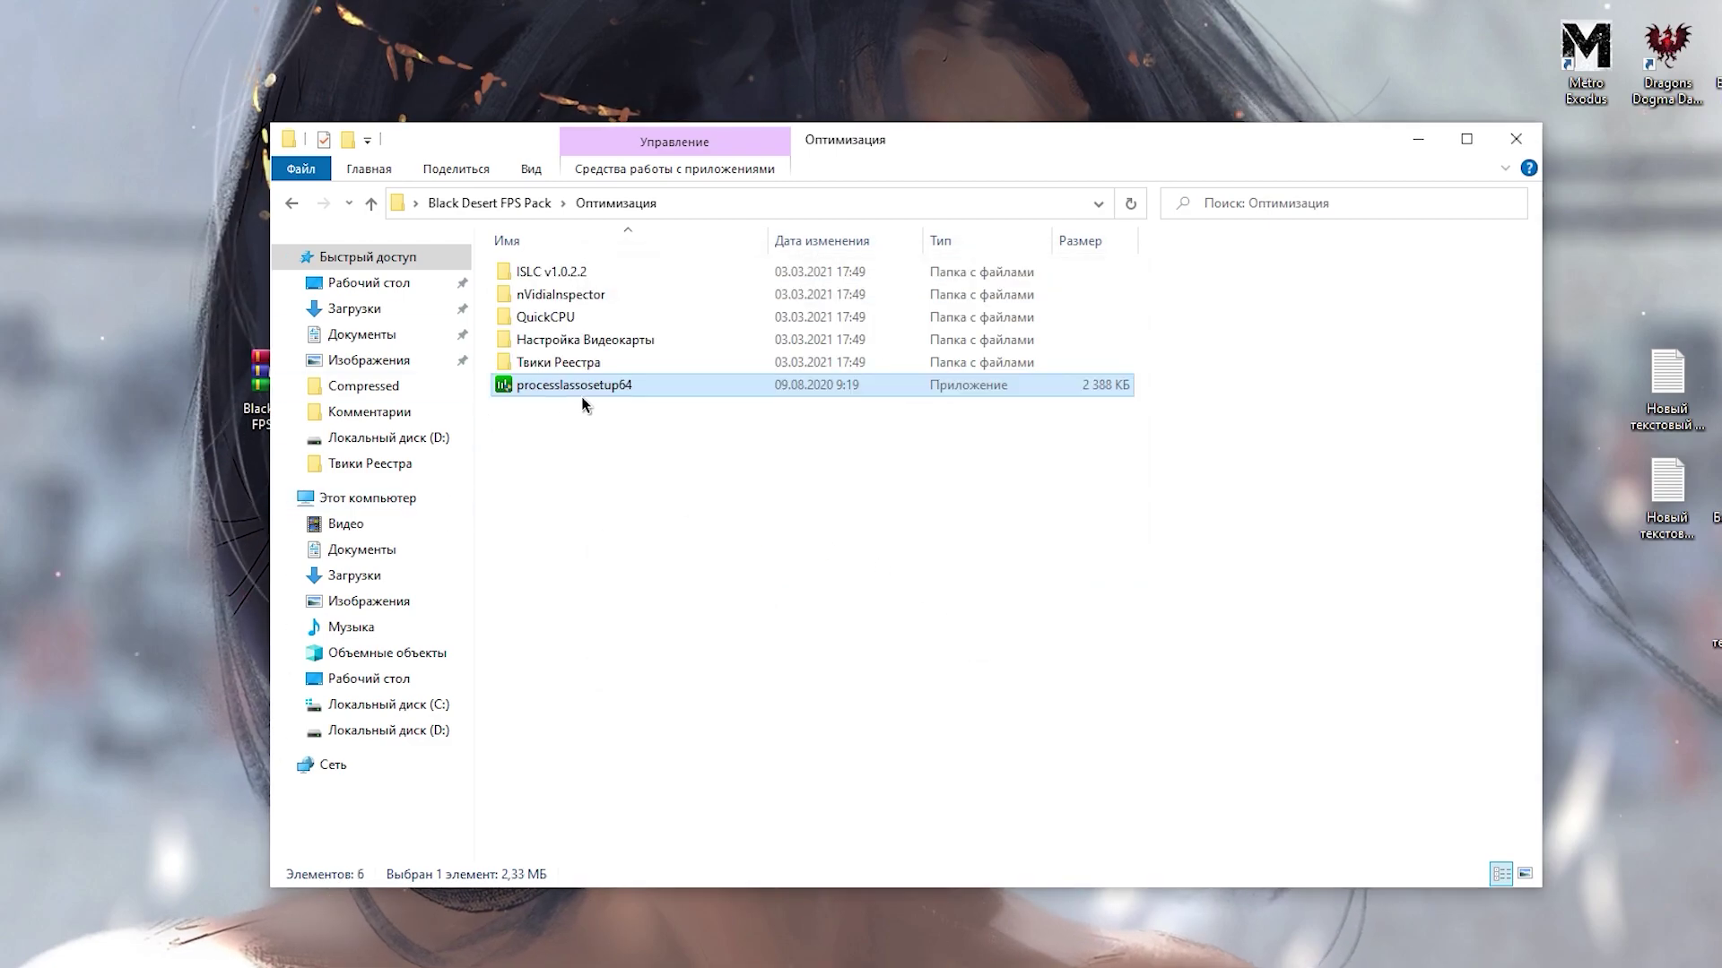
pyautogui.rightClick(590, 397)
pyautogui.click(646, 454)
pyautogui.click(748, 616)
pyautogui.click(866, 521)
pyautogui.click(981, 645)
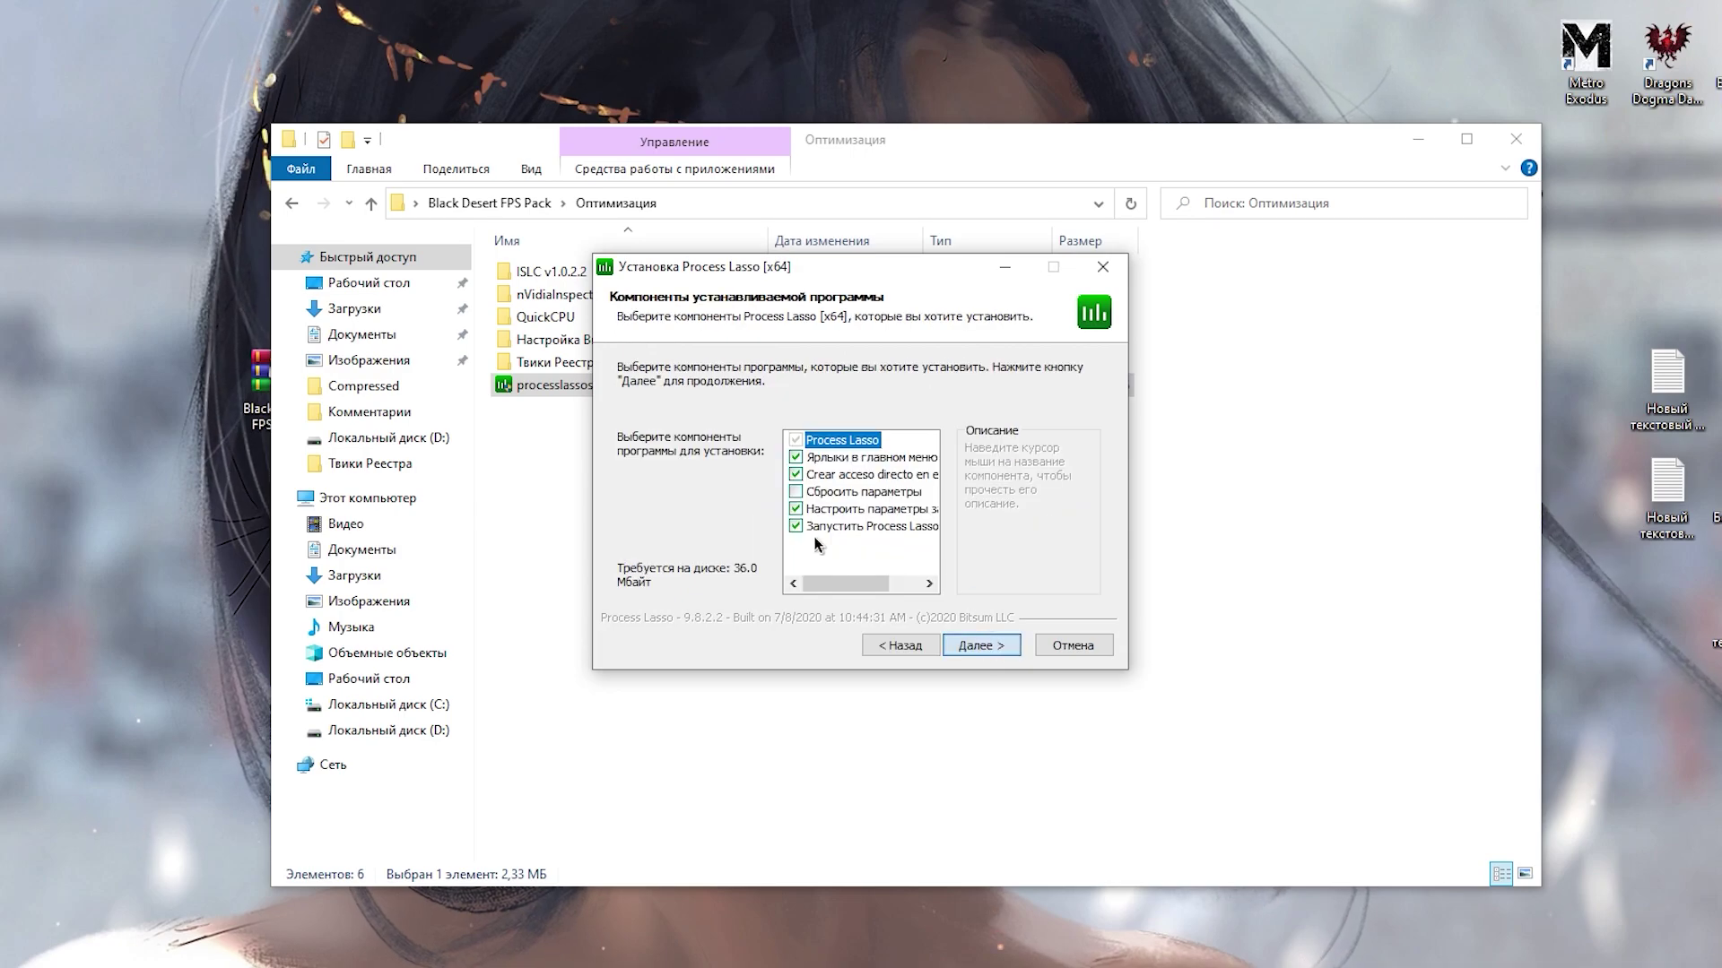
pyautogui.click(981, 645)
pyautogui.click(986, 645)
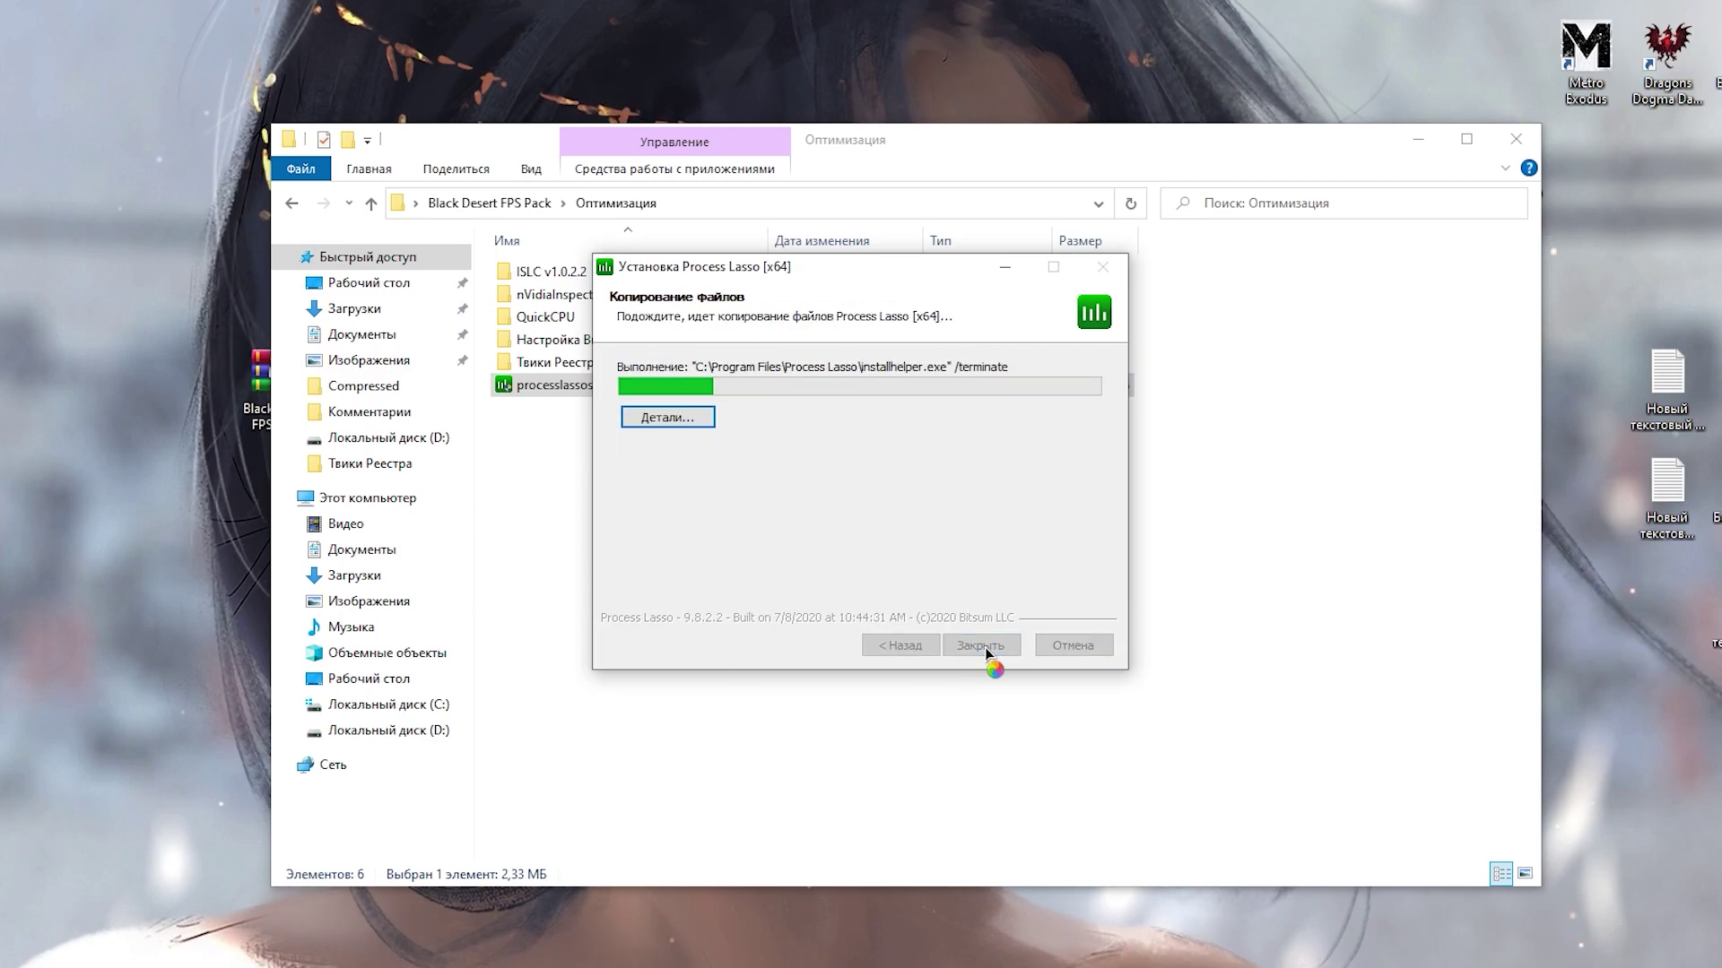
pyautogui.click(1086, 732)
pyautogui.click(1073, 699)
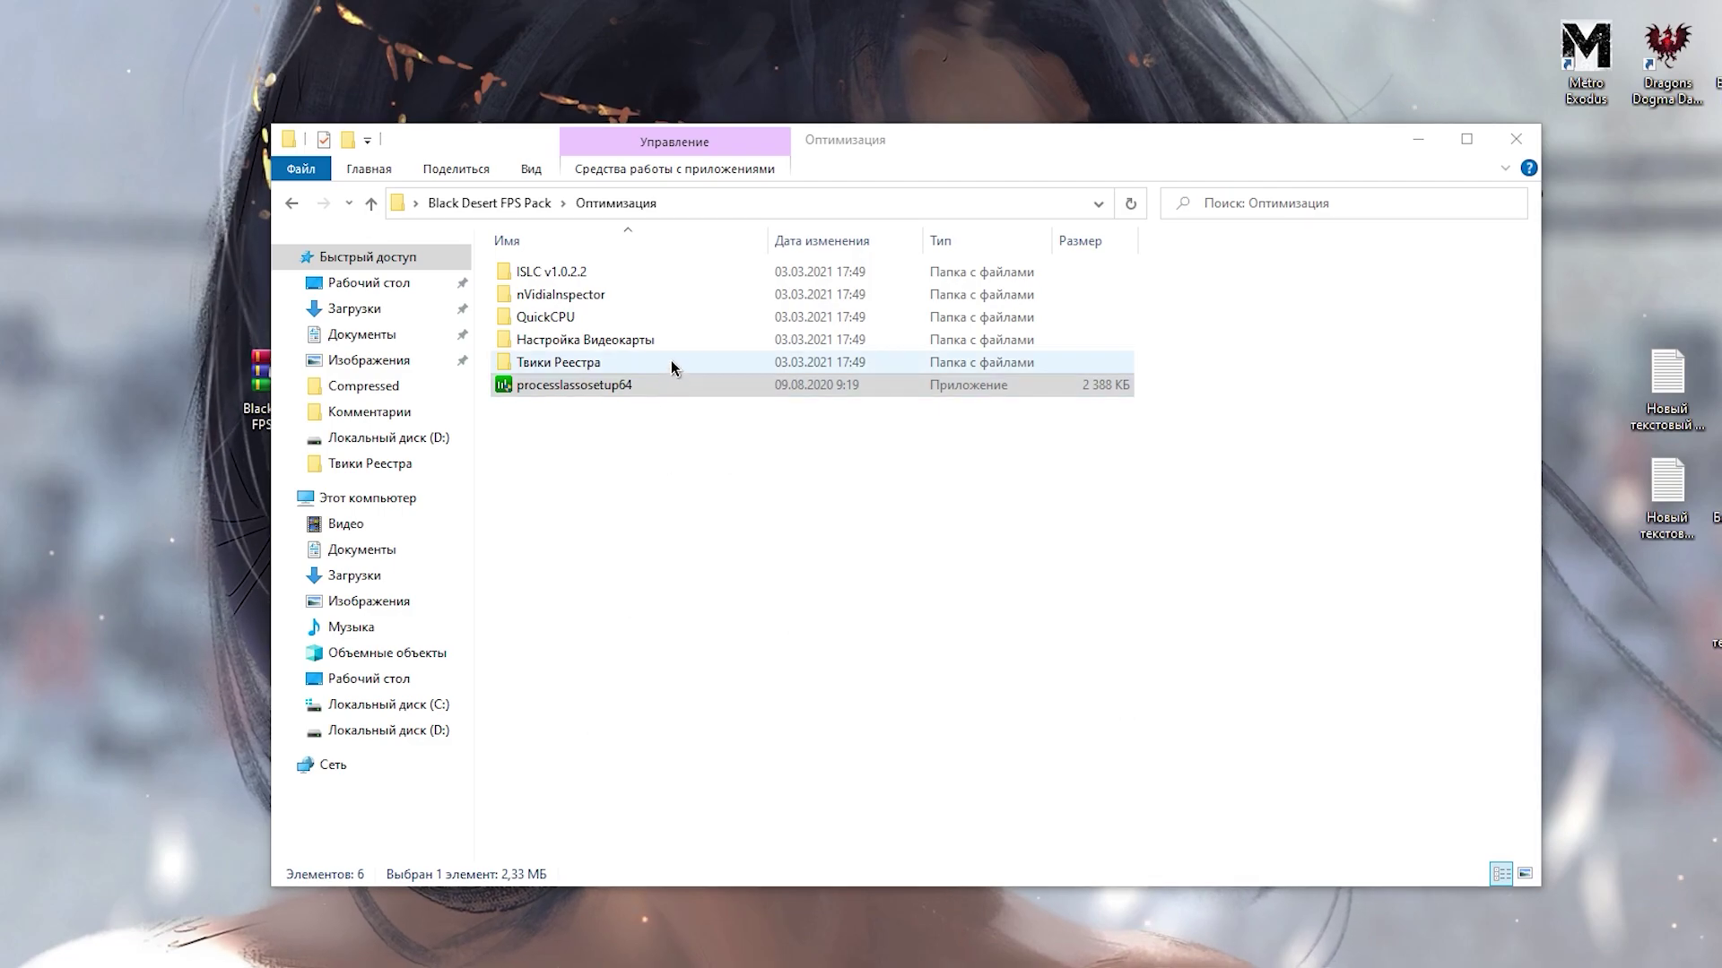
# Open the Твики Реестра folder and review the registry files from Game DVR 1 to Системный Приоритет.
pyautogui.click(674, 367)
pyautogui.doubleClick(672, 367)
pyautogui.moveTo(1244, 262); pyautogui.dragTo(1023, 374)
pyautogui.moveTo(1213, 262); pyautogui.dragTo(1121, 376)
pyautogui.click(1311, 328)
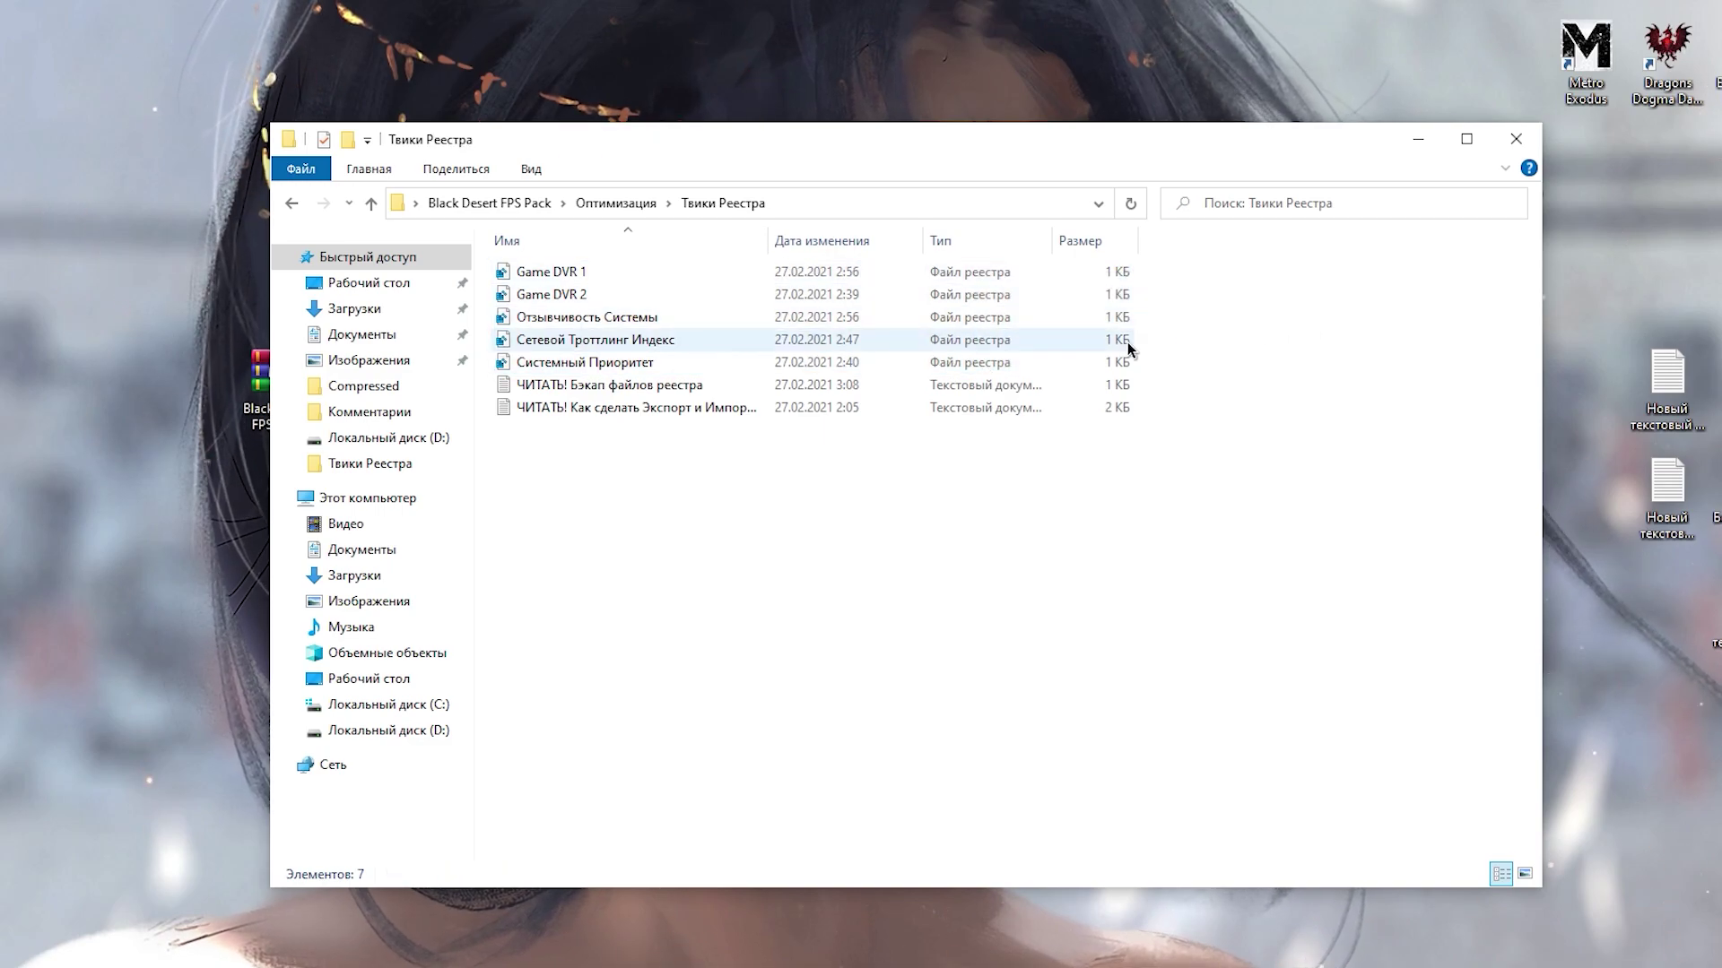
pyautogui.keyDown('shift'); pyautogui.click(1024, 365); pyautogui.keyUp('shift')
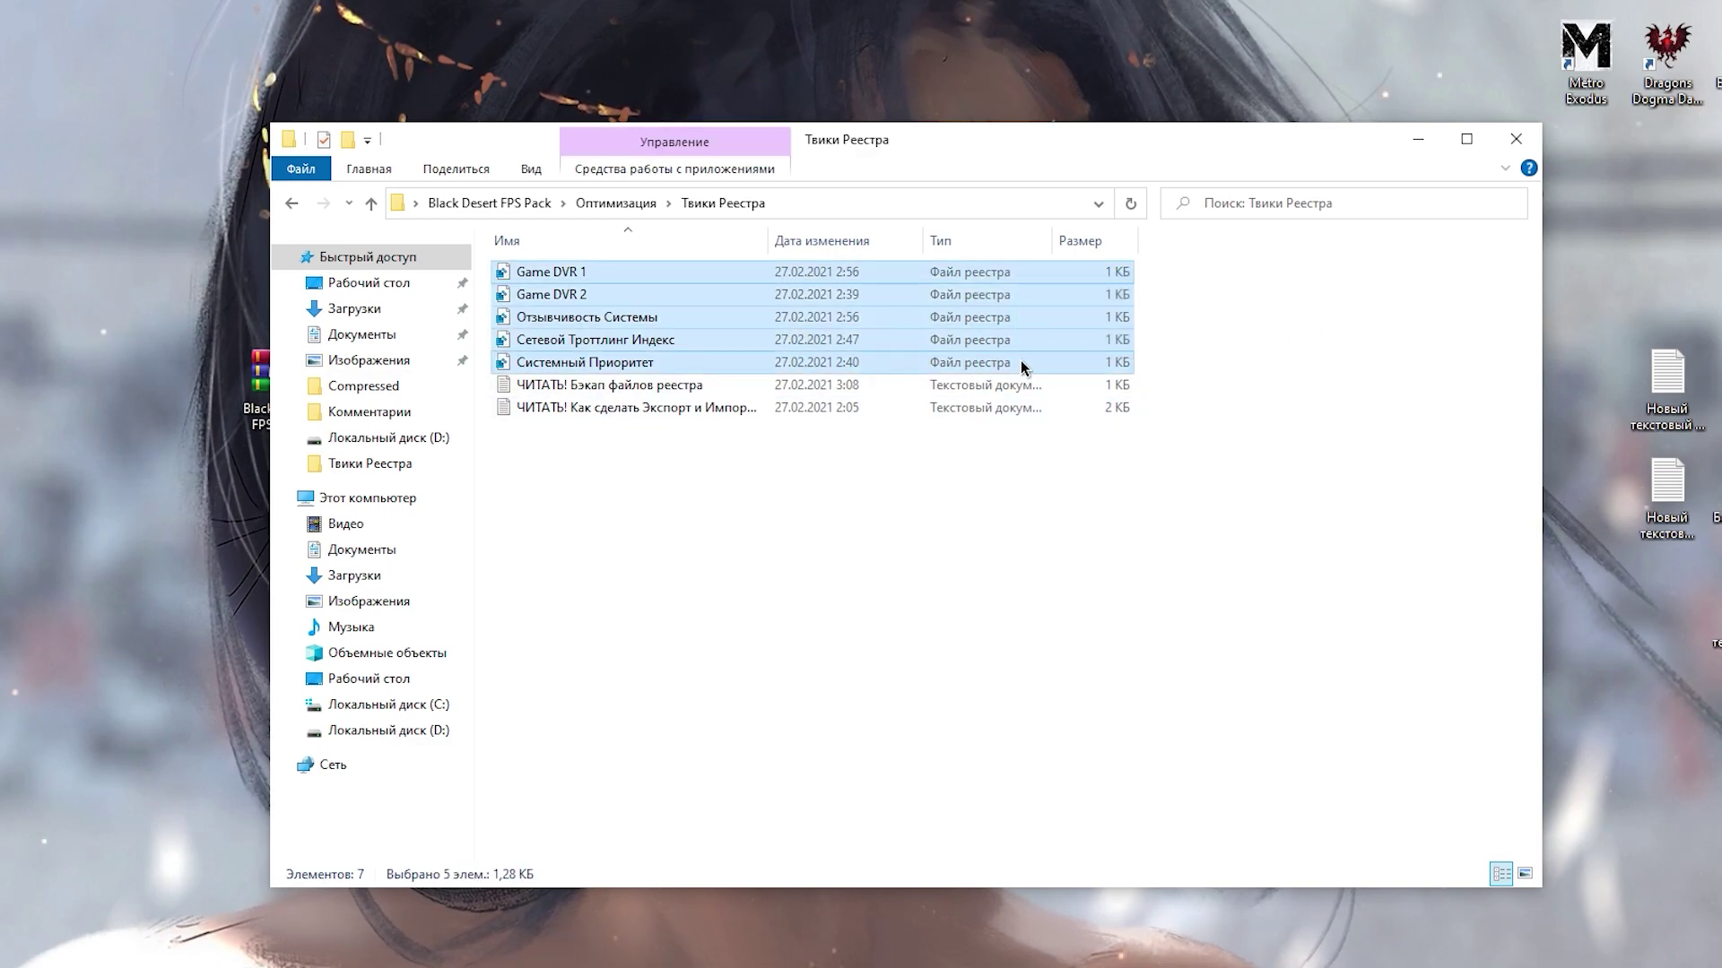
pyautogui.click(1180, 284)
pyautogui.moveTo(1180, 284)
pyautogui.mouseDown()
pyautogui.moveTo(1030, 383)
pyautogui.moveTo(1184, 287)
pyautogui.mouseUp()
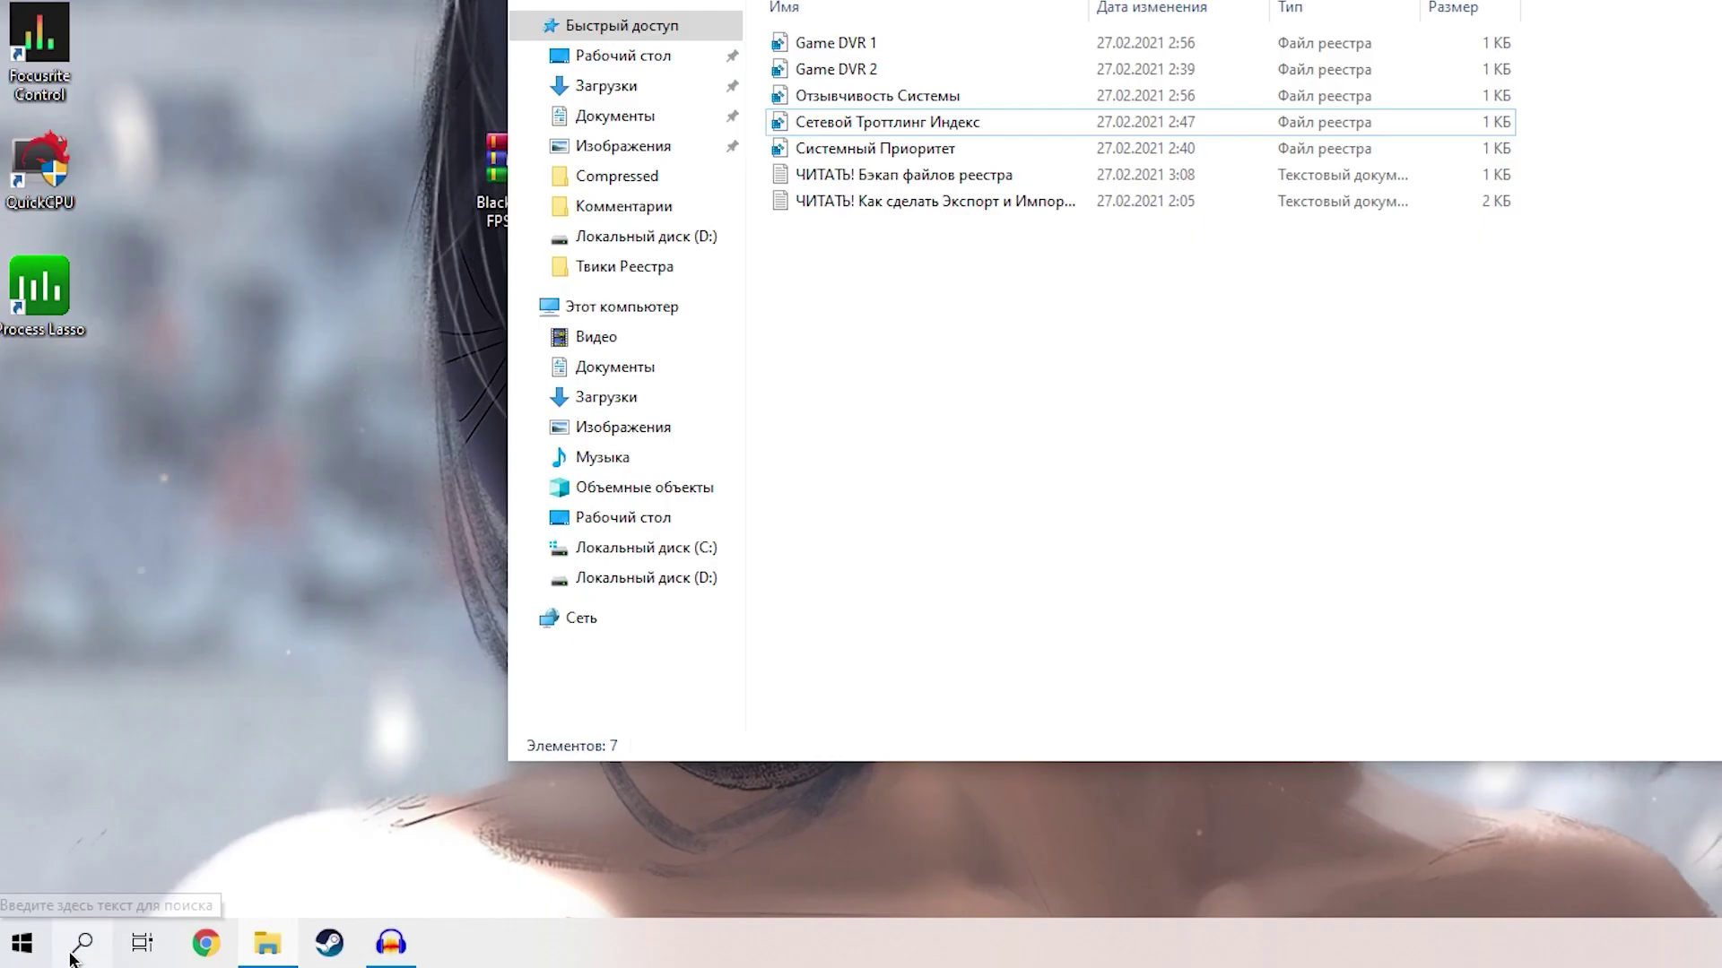
# Search Windows for "re", open the Registry Editor and allow it to make changes.
pyautogui.click(74, 951)
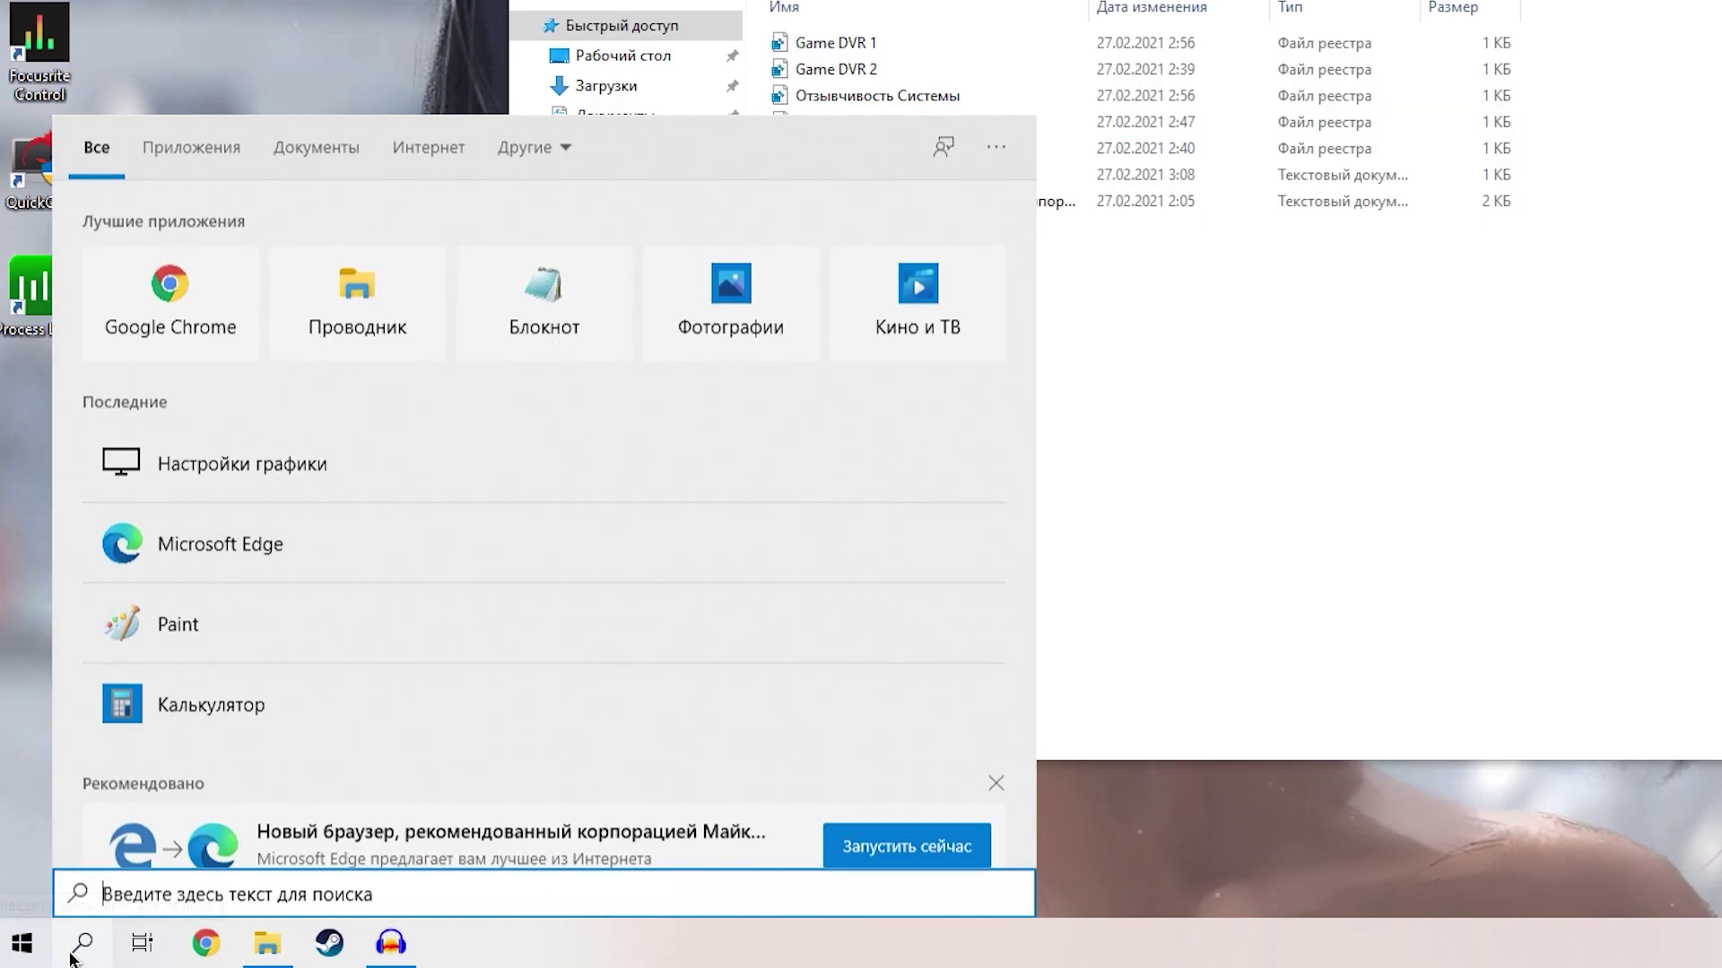
pyautogui.write('re')
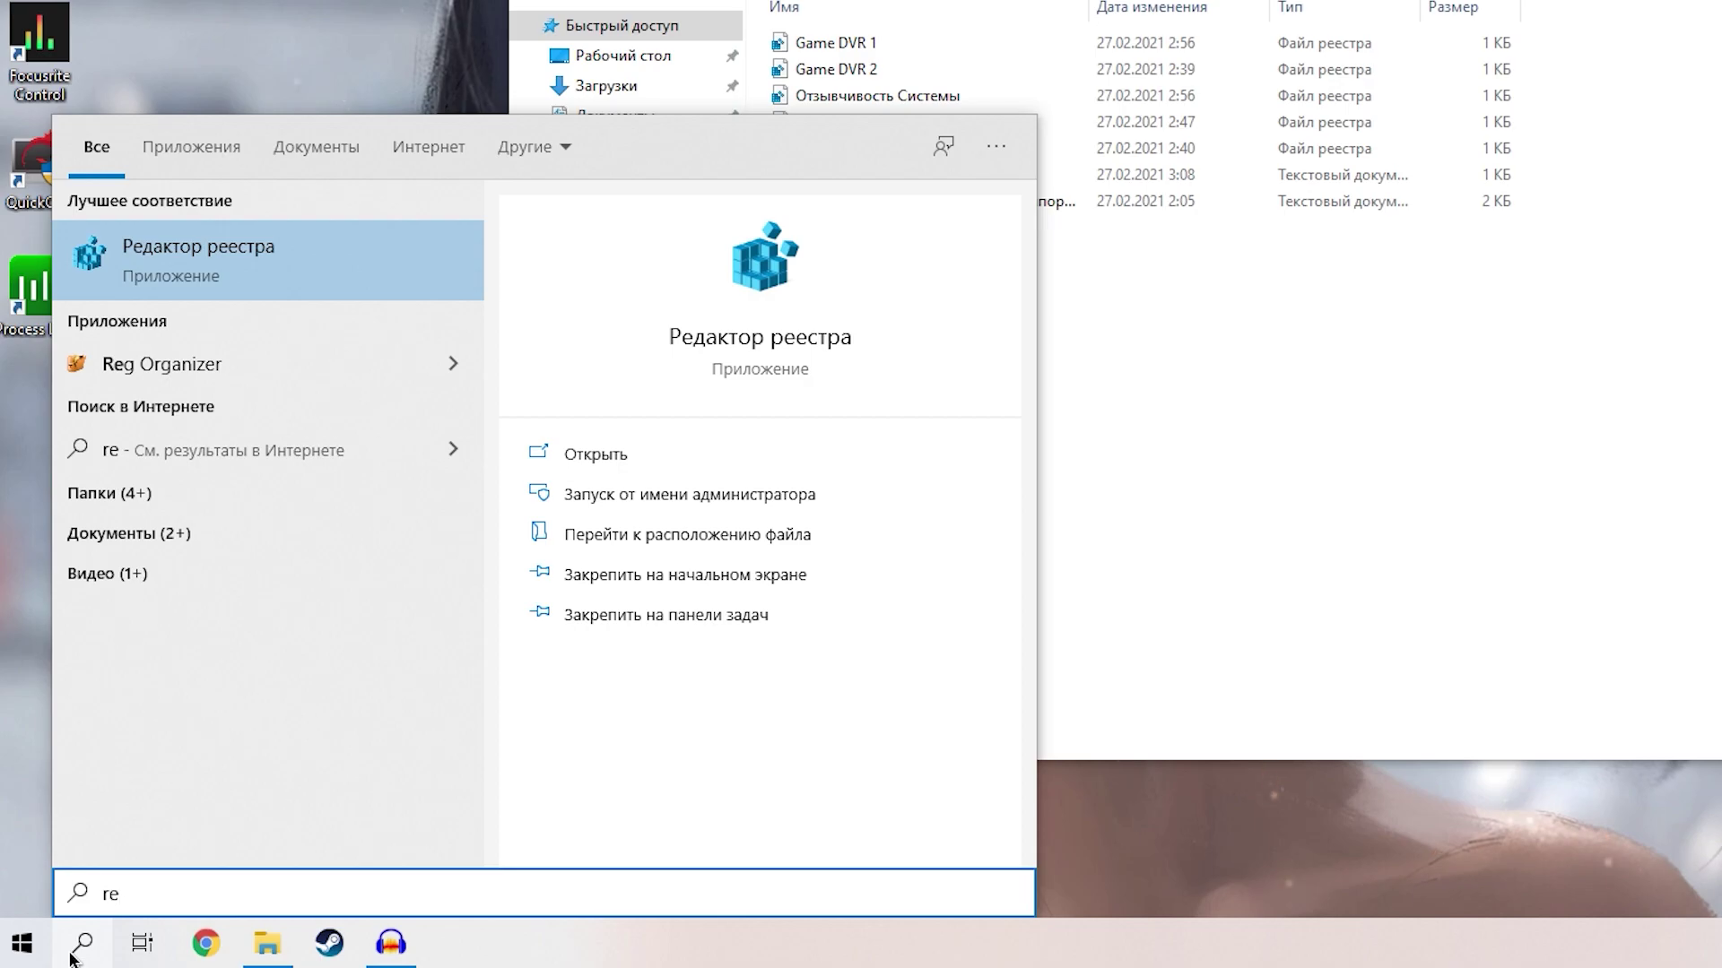
pyautogui.press('Return')
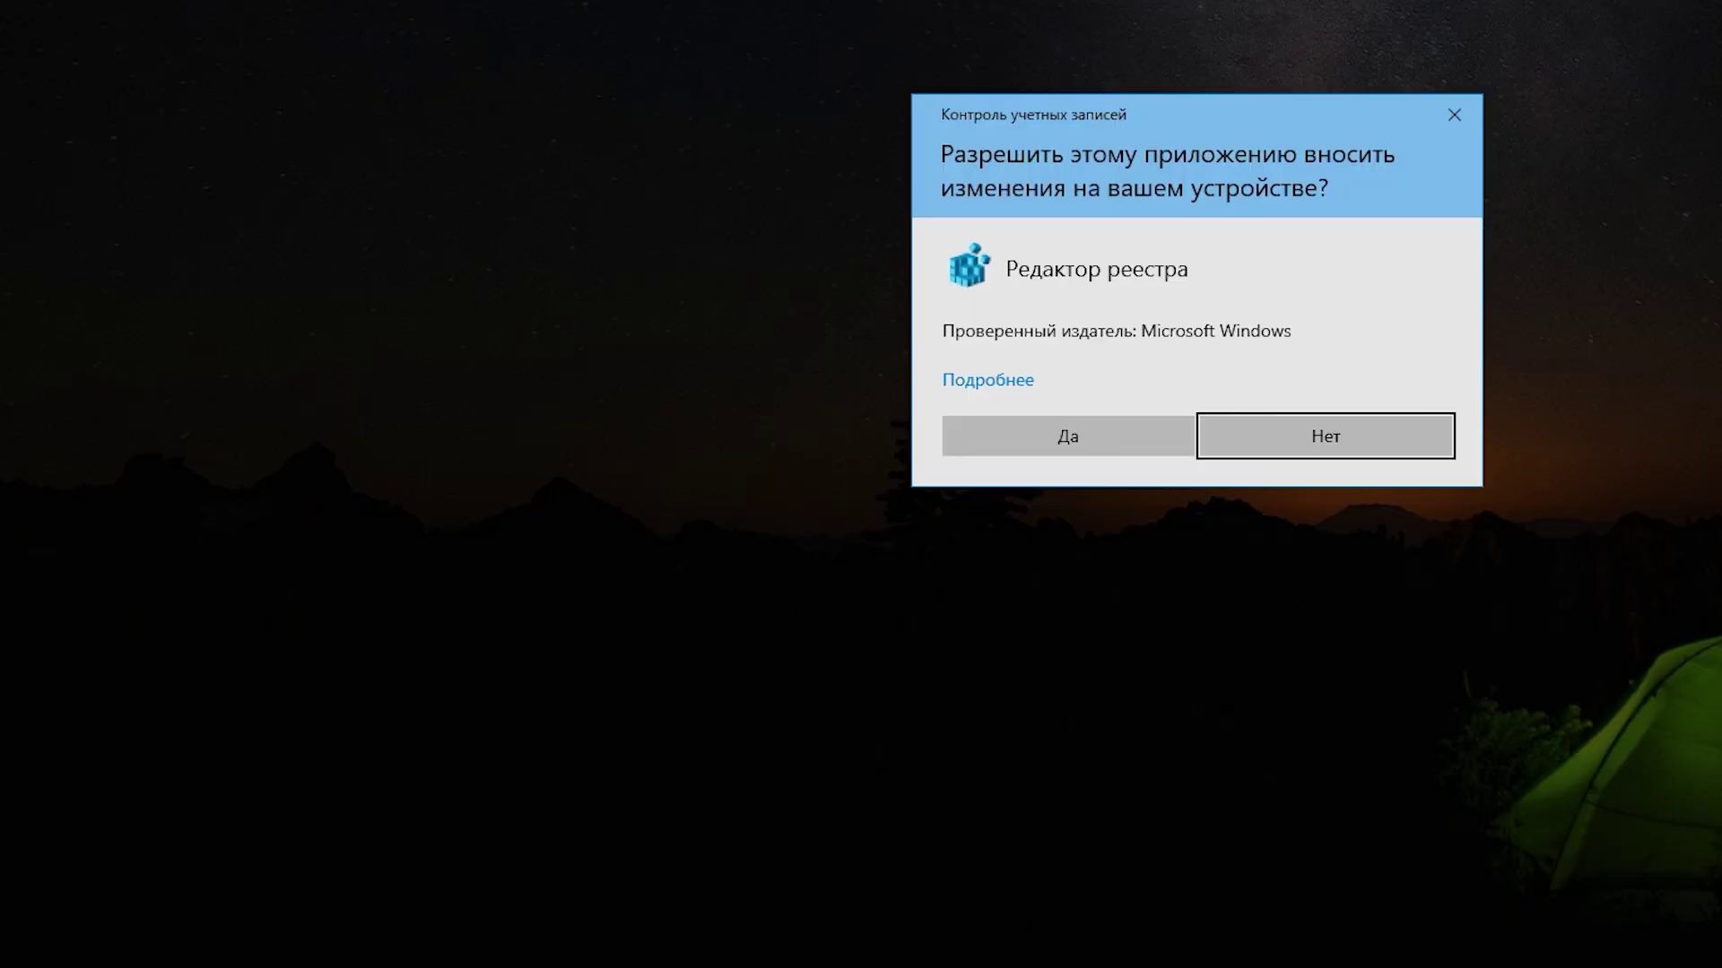
pyautogui.press('Left')
pyautogui.press('Return')
# Export the entire registry to drive C: as 123 and check the saved backup file there.
pyautogui.click(53, 144)
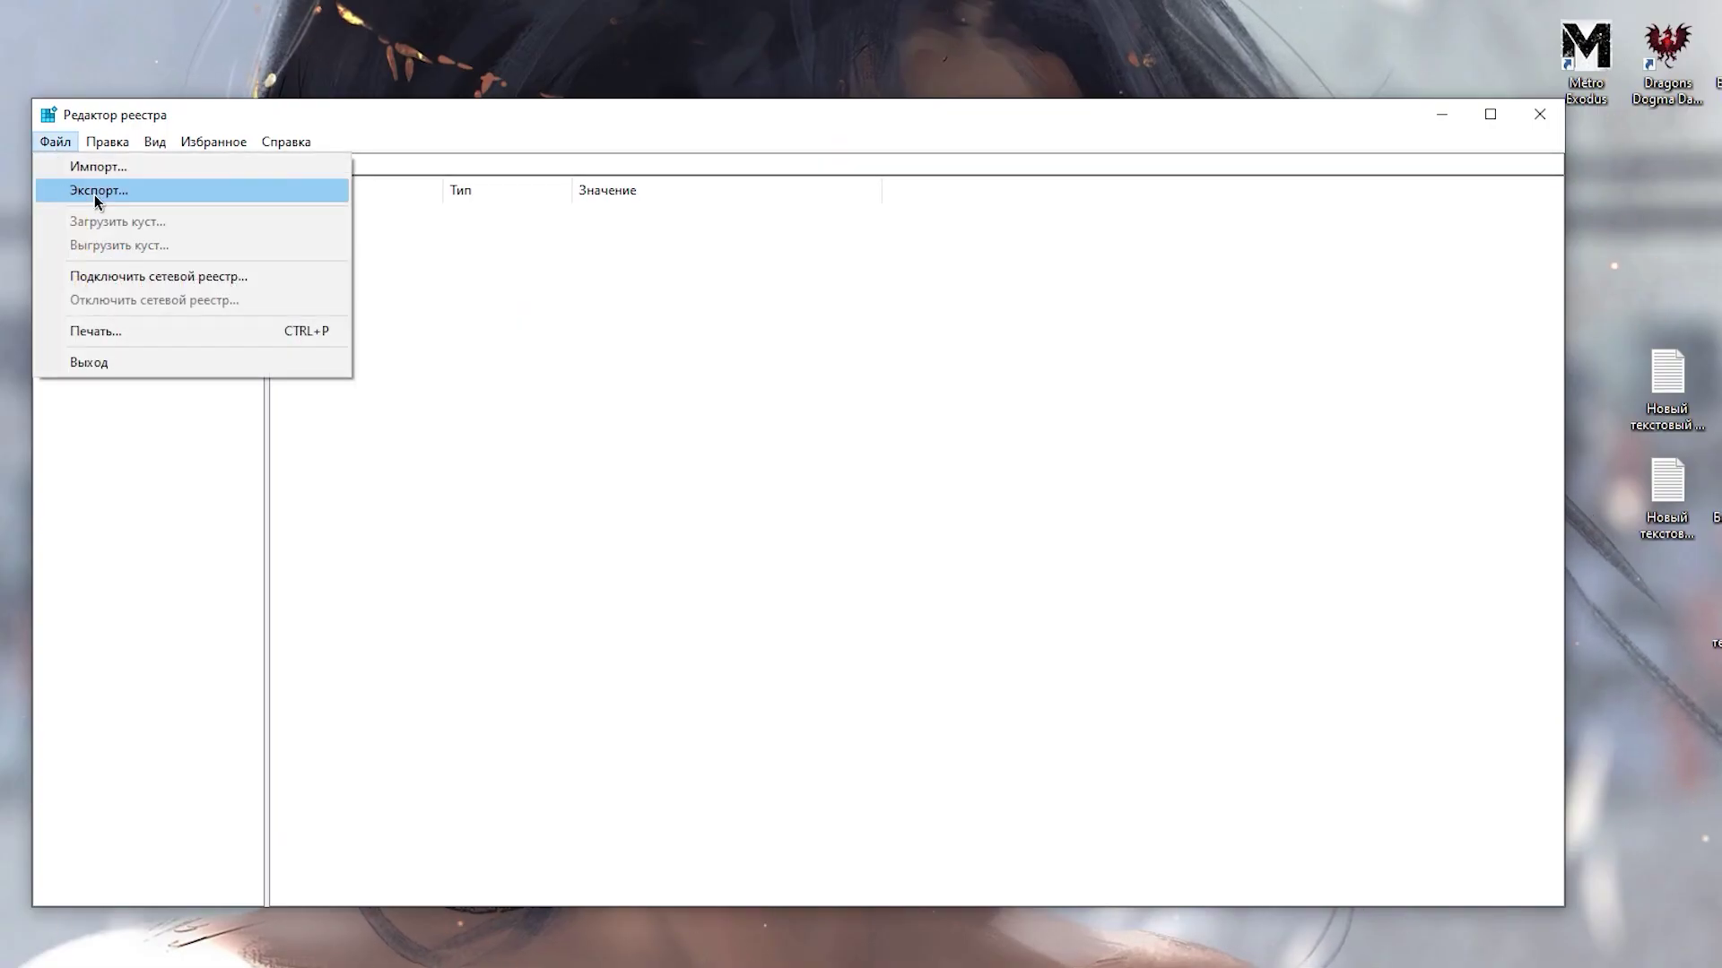
pyautogui.click(94, 191)
pyautogui.click(107, 449)
pyautogui.scroll(-3, 287, 535)
pyautogui.doubleClick(274, 476)
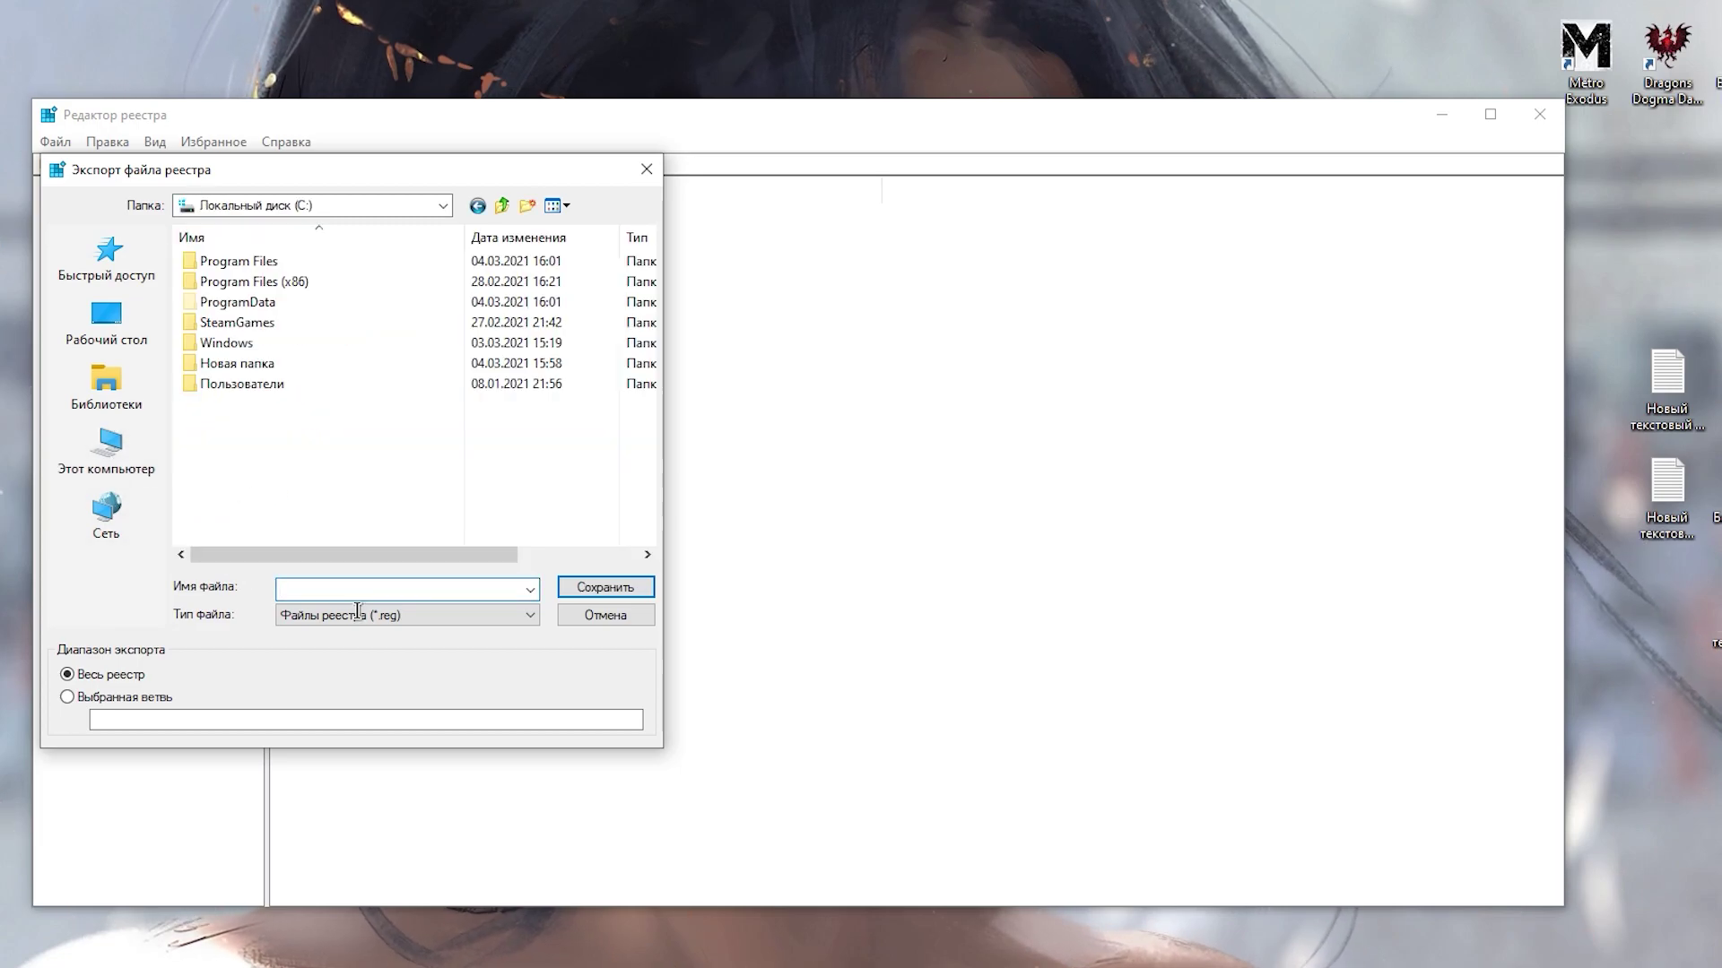
pyautogui.write('3')
pyautogui.click(642, 594)
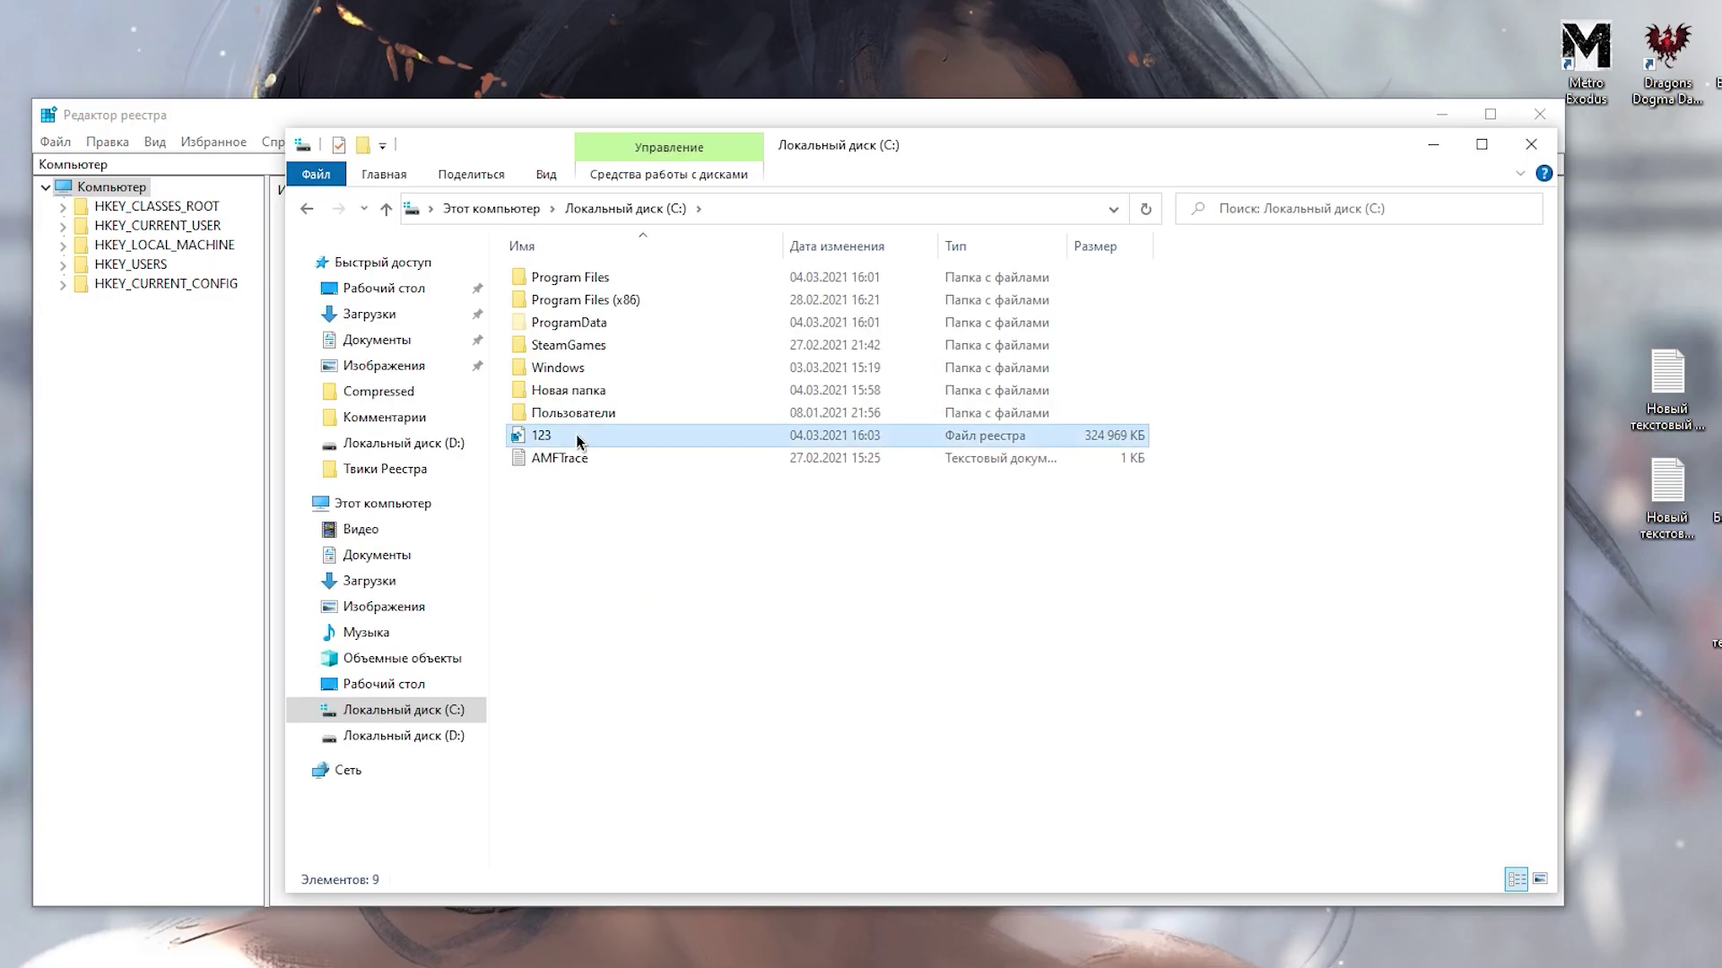
pyautogui.click(578, 438)
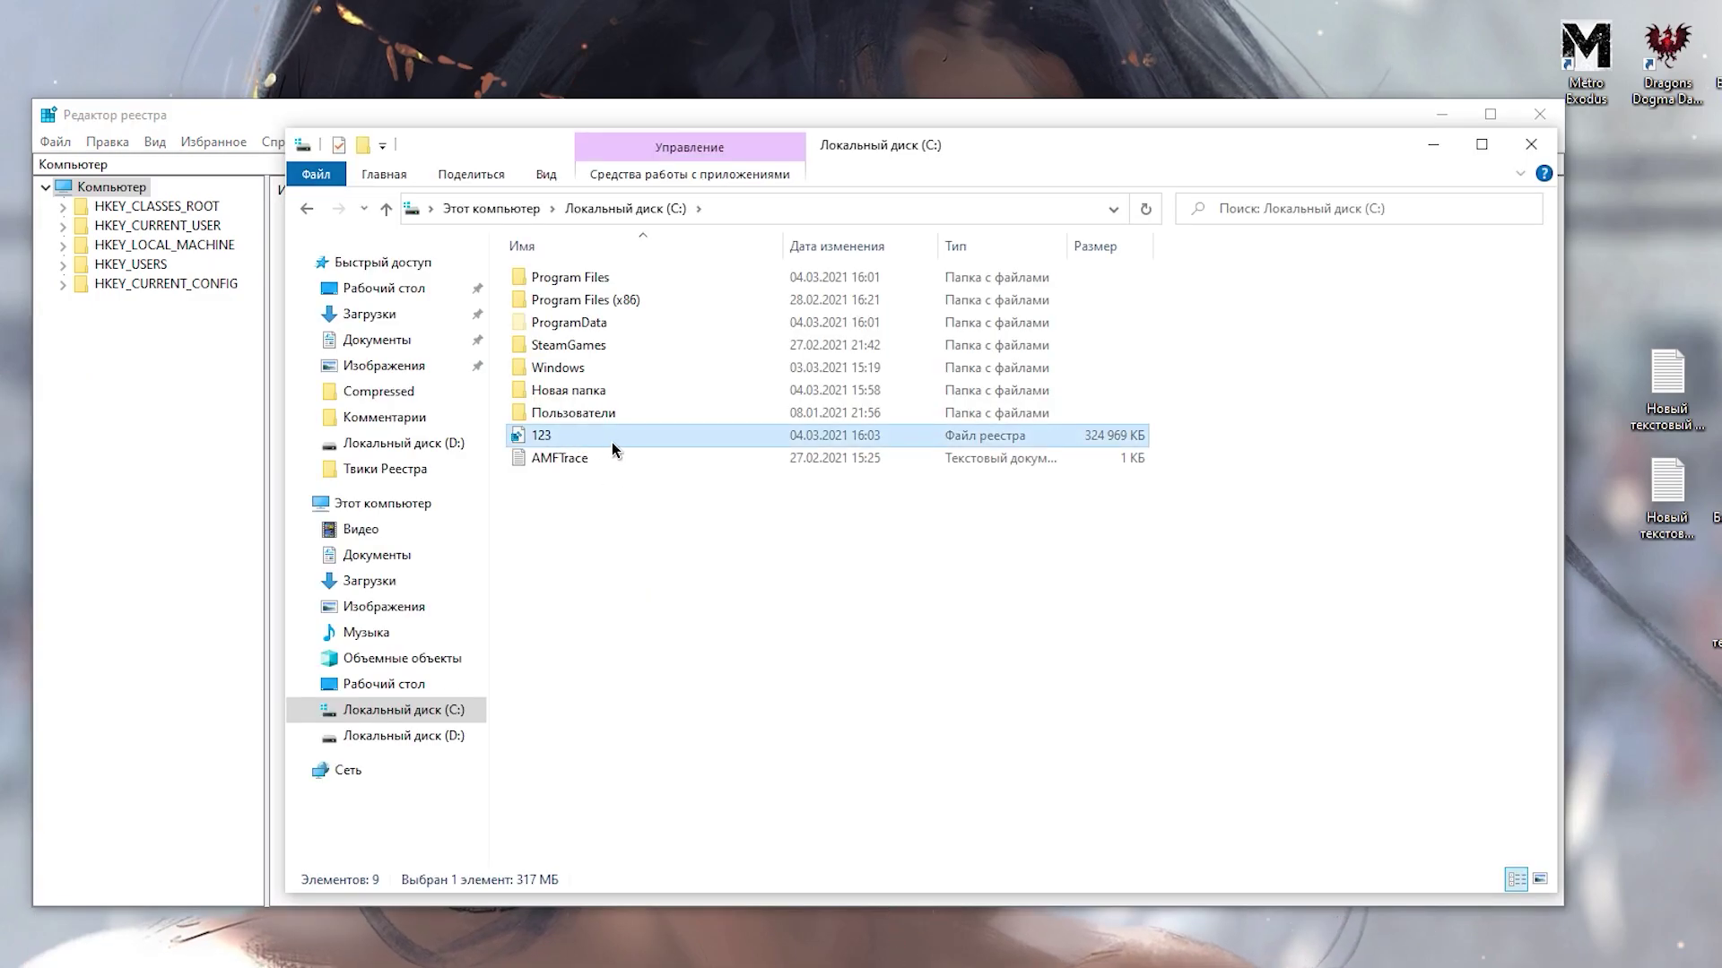
pyautogui.click(188, 121)
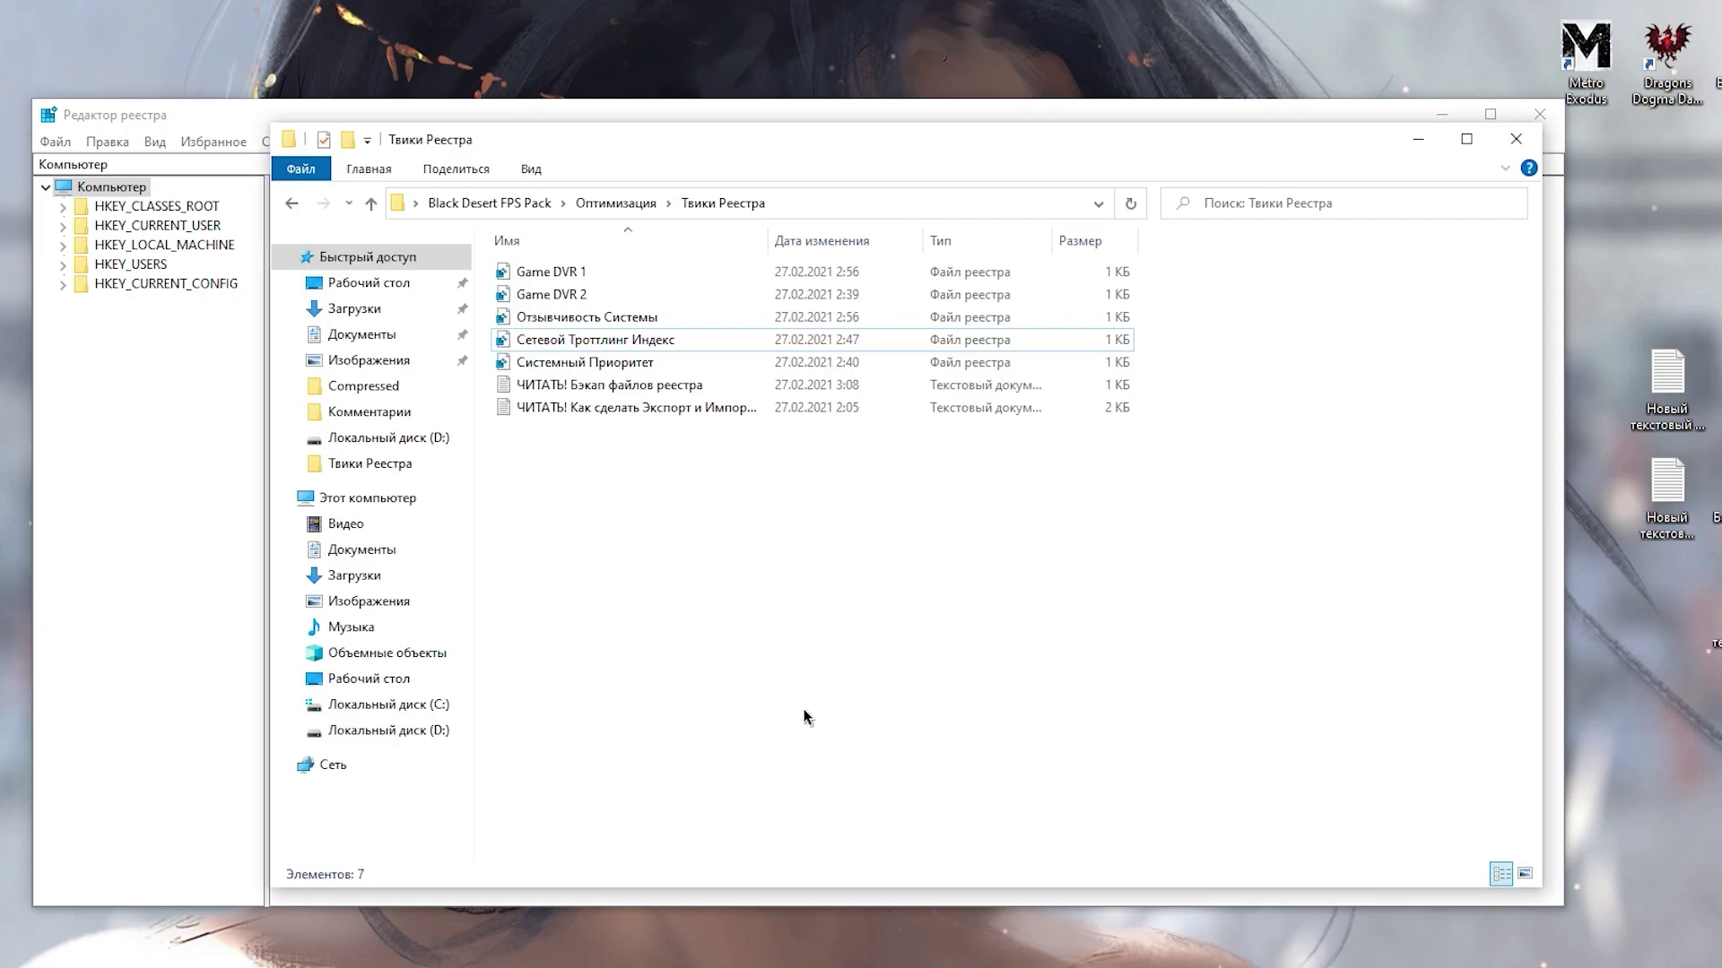
# In the Registry Editor, open the registry file import and locate backup 123 on drive C:.
pyautogui.moveTo(676, 655); pyautogui.dragTo(541, 264)
pyautogui.click(642, 520)
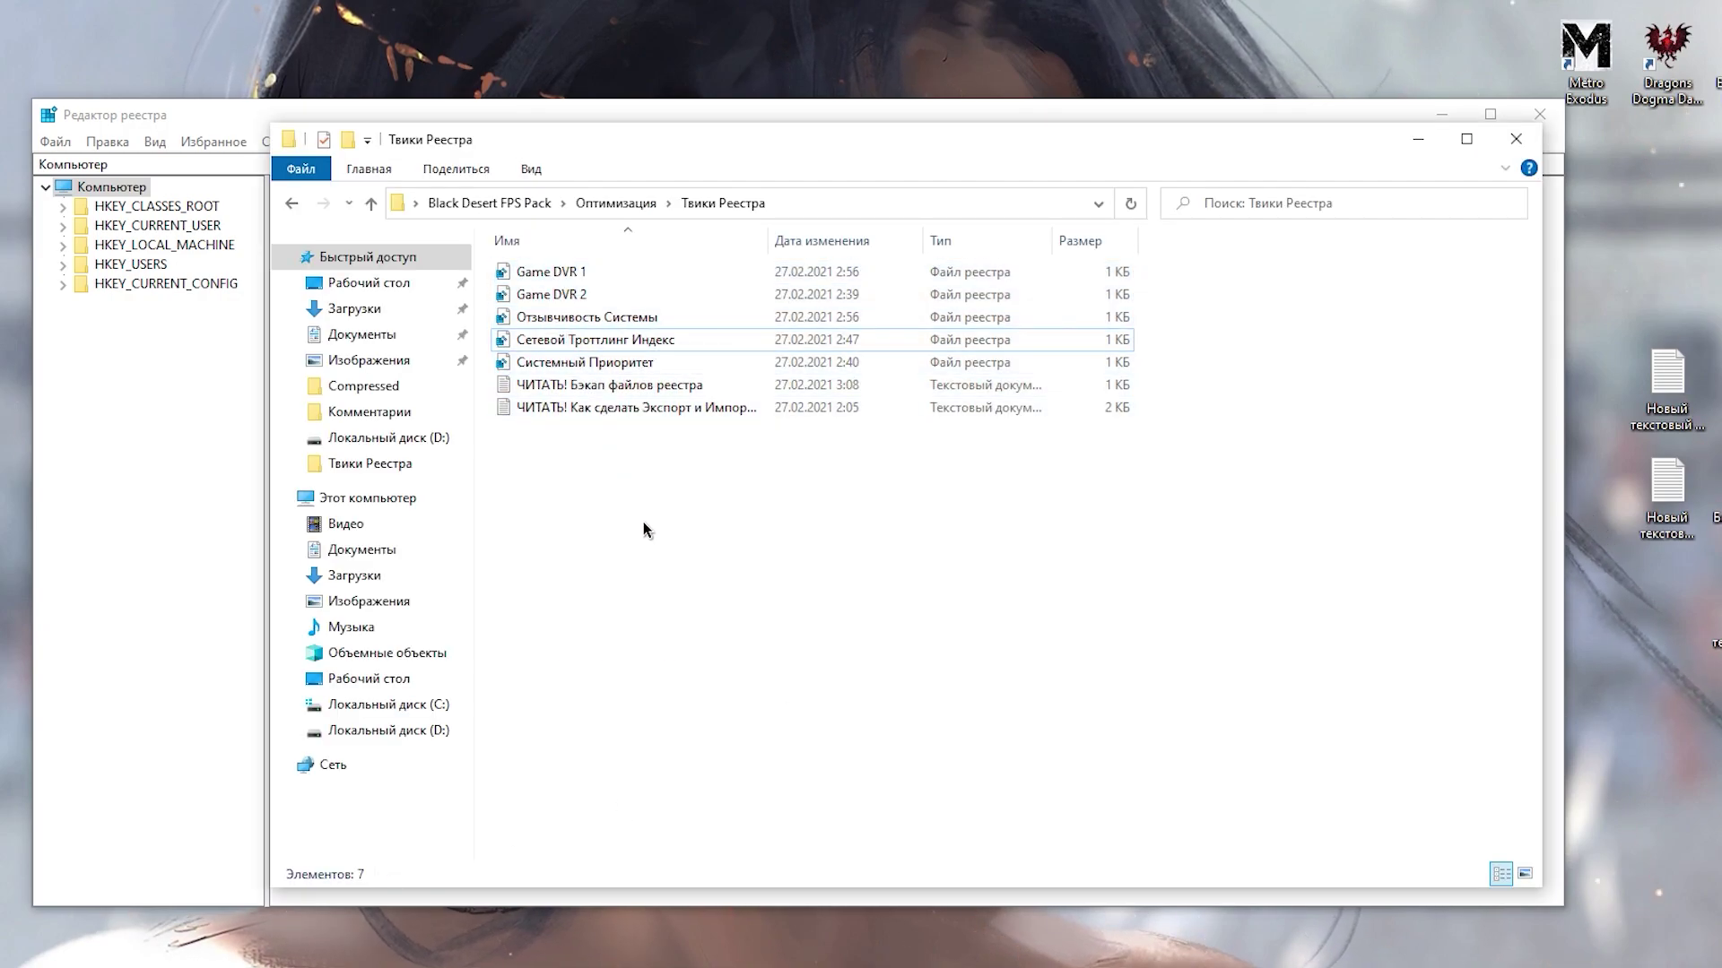
pyautogui.click(208, 122)
pyautogui.press('super+s')
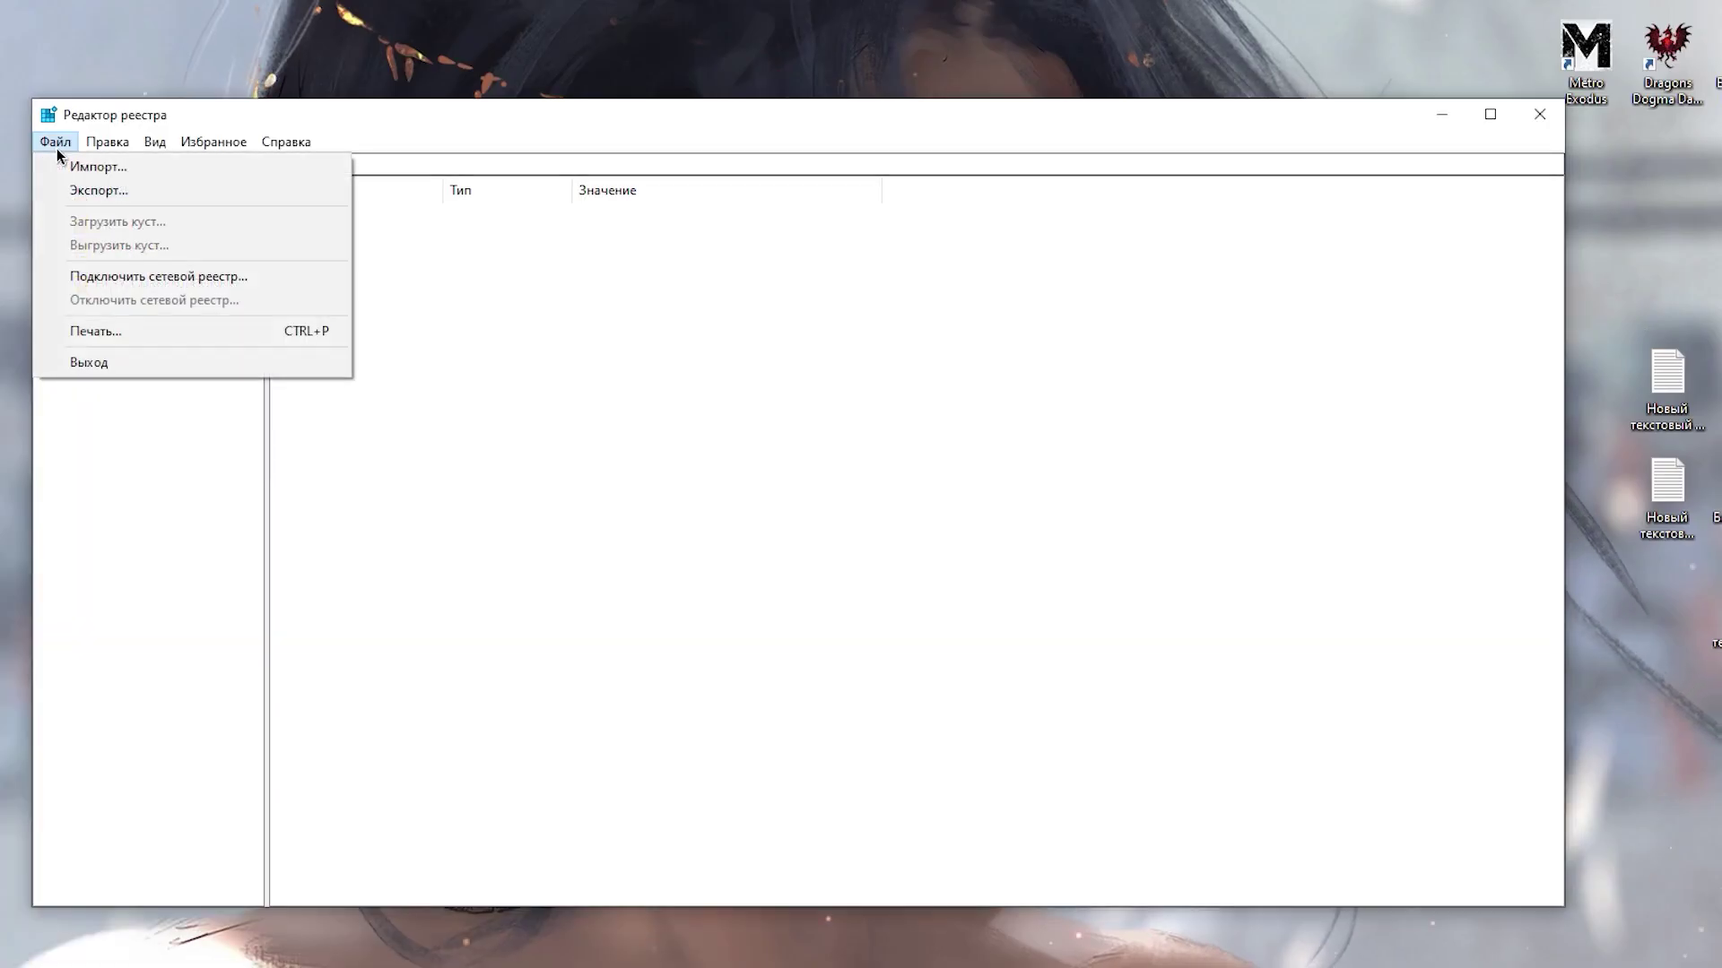
pyautogui.click(109, 170)
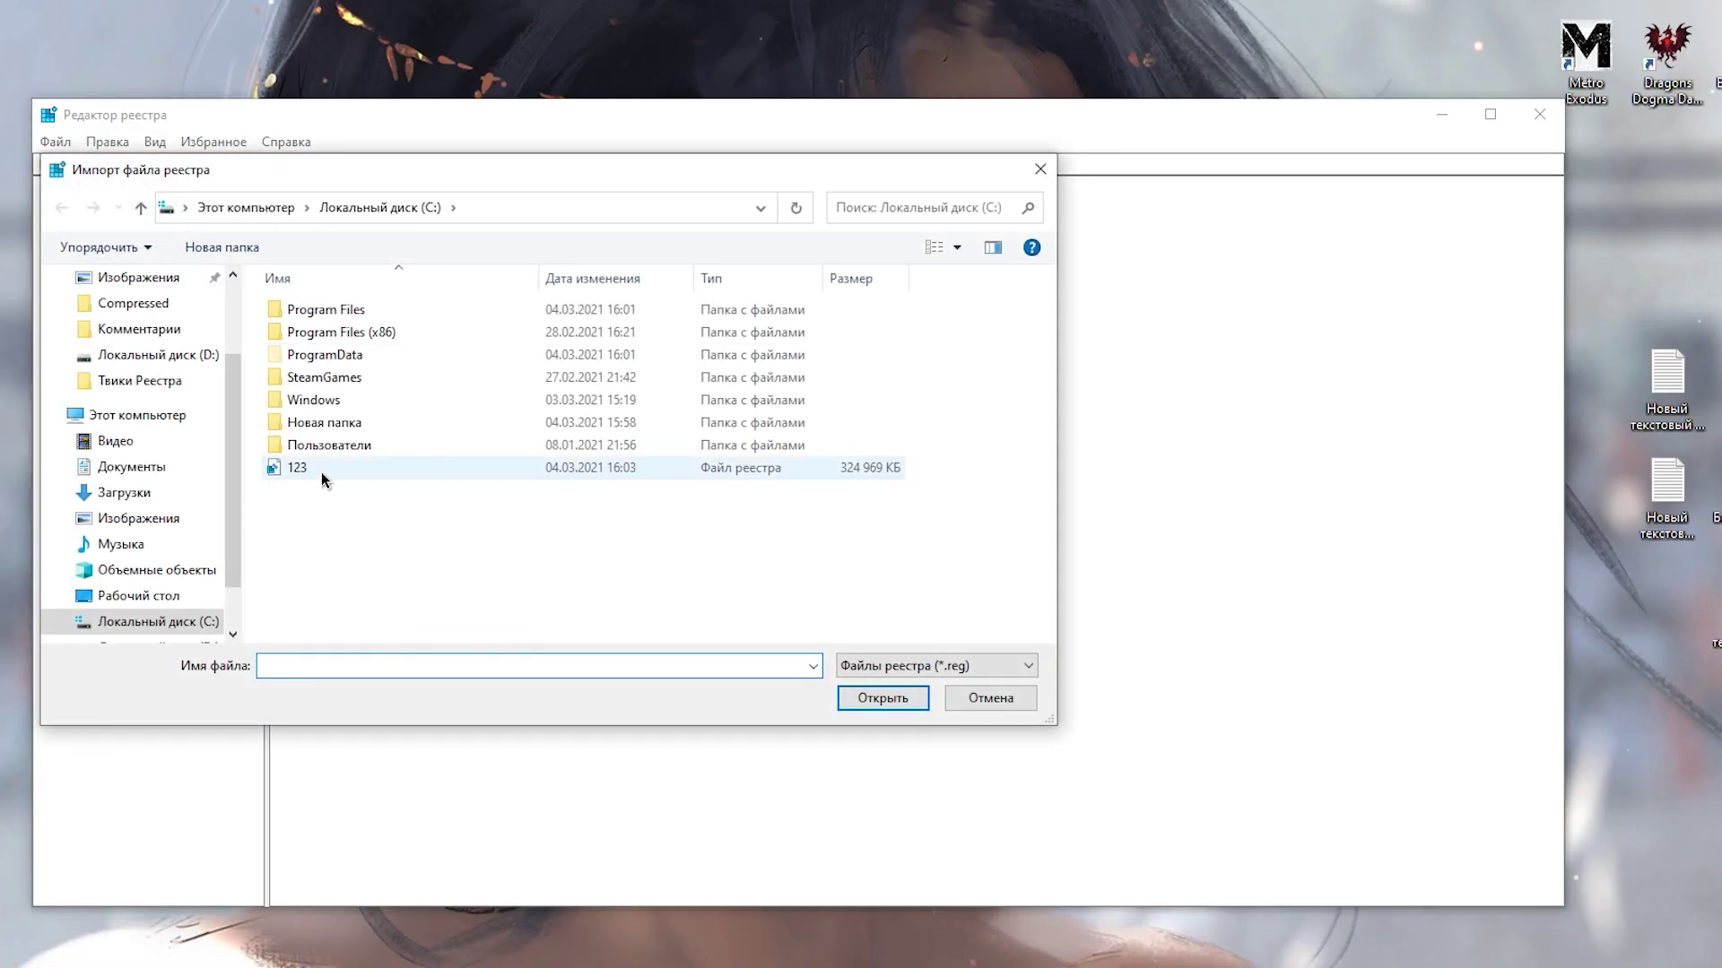
pyautogui.click(340, 469)
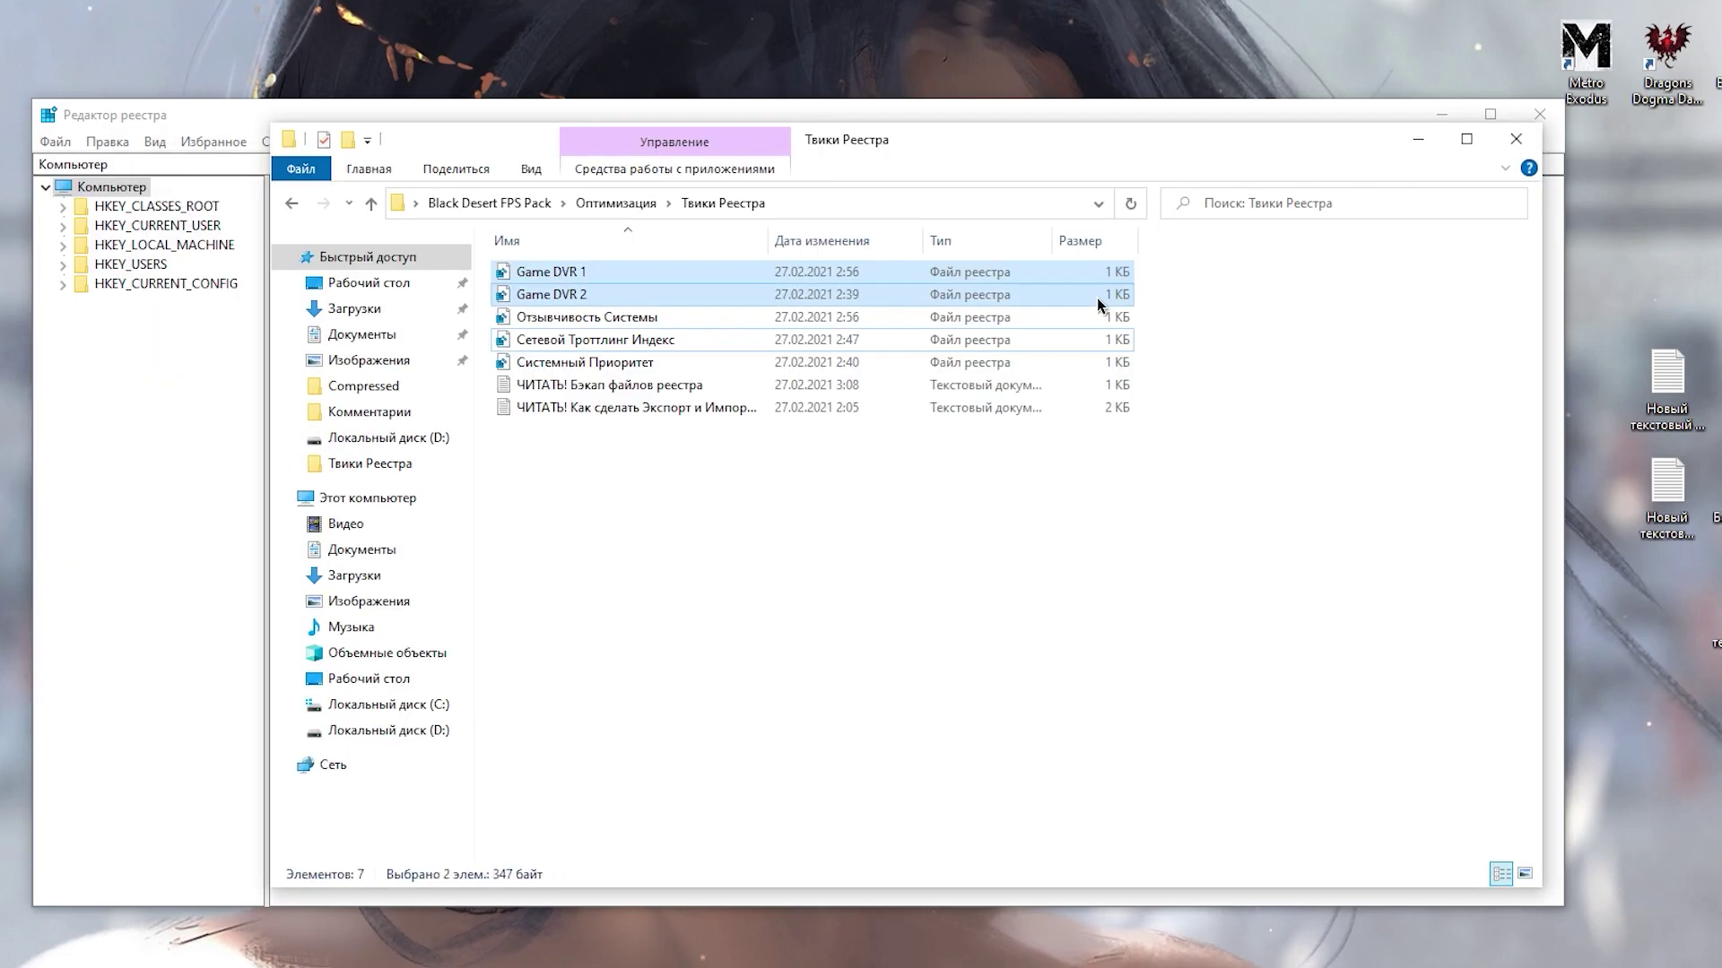
# Review the Game DVR 1 and Game DVR 2 registry files in the Твики Реестра folder.
pyautogui.click(1097, 305)
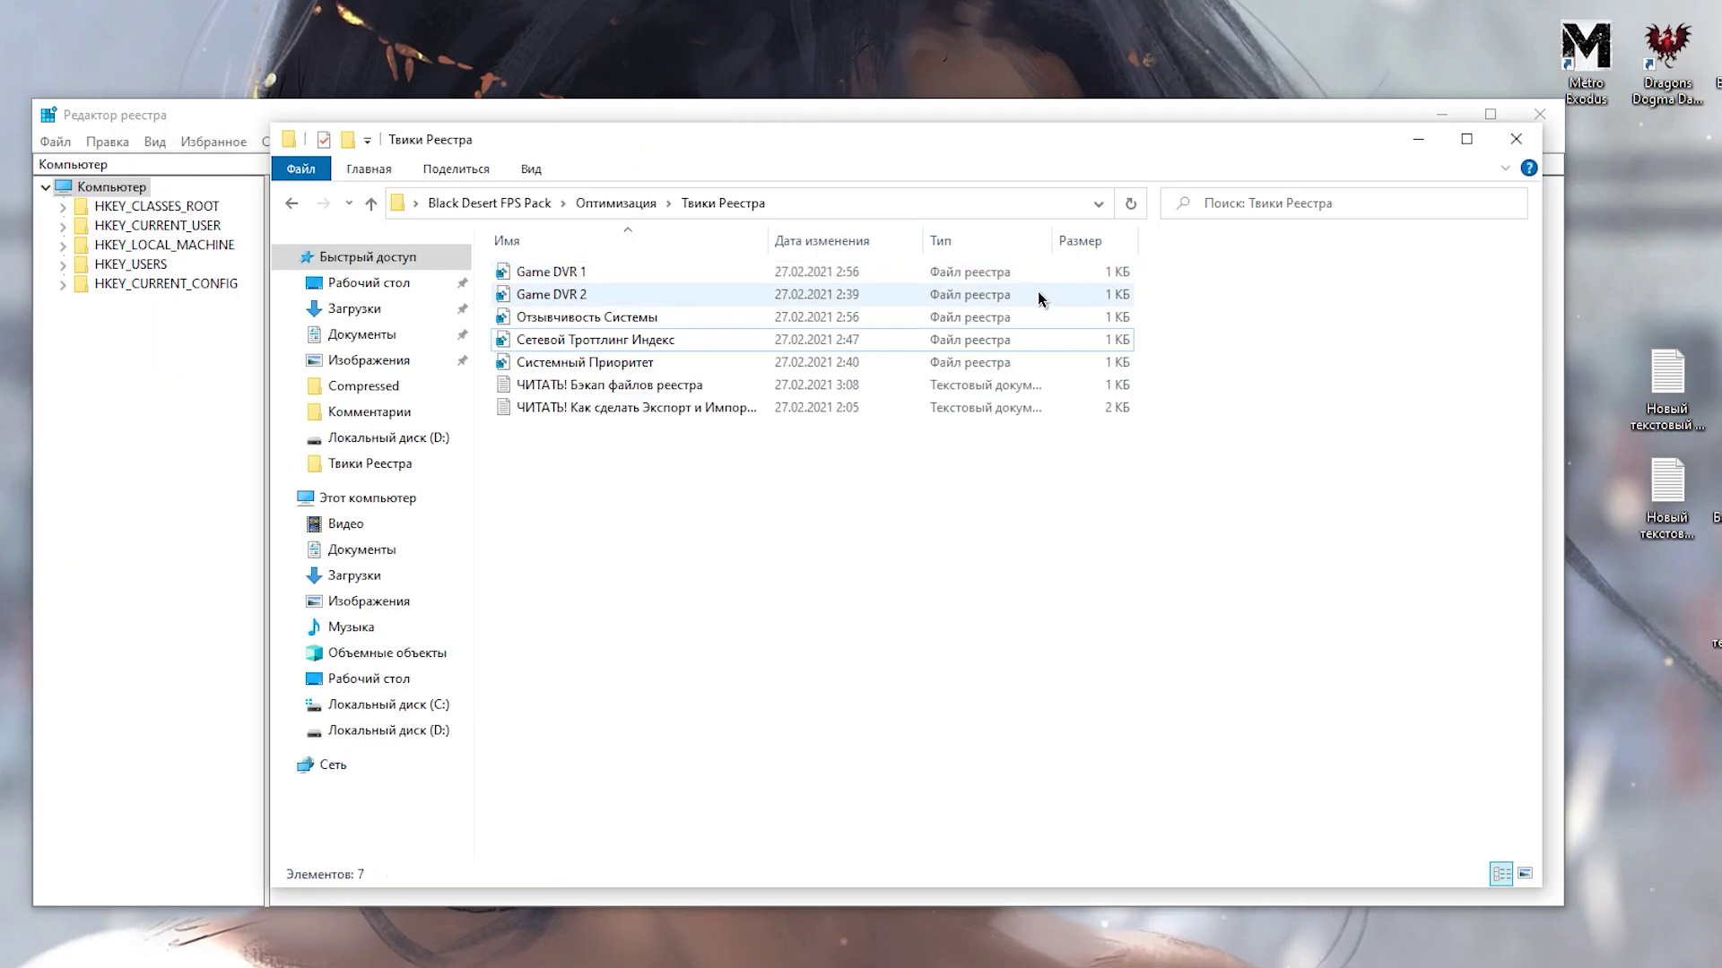
pyautogui.rightClick(700, 273)
pyautogui.click(601, 298)
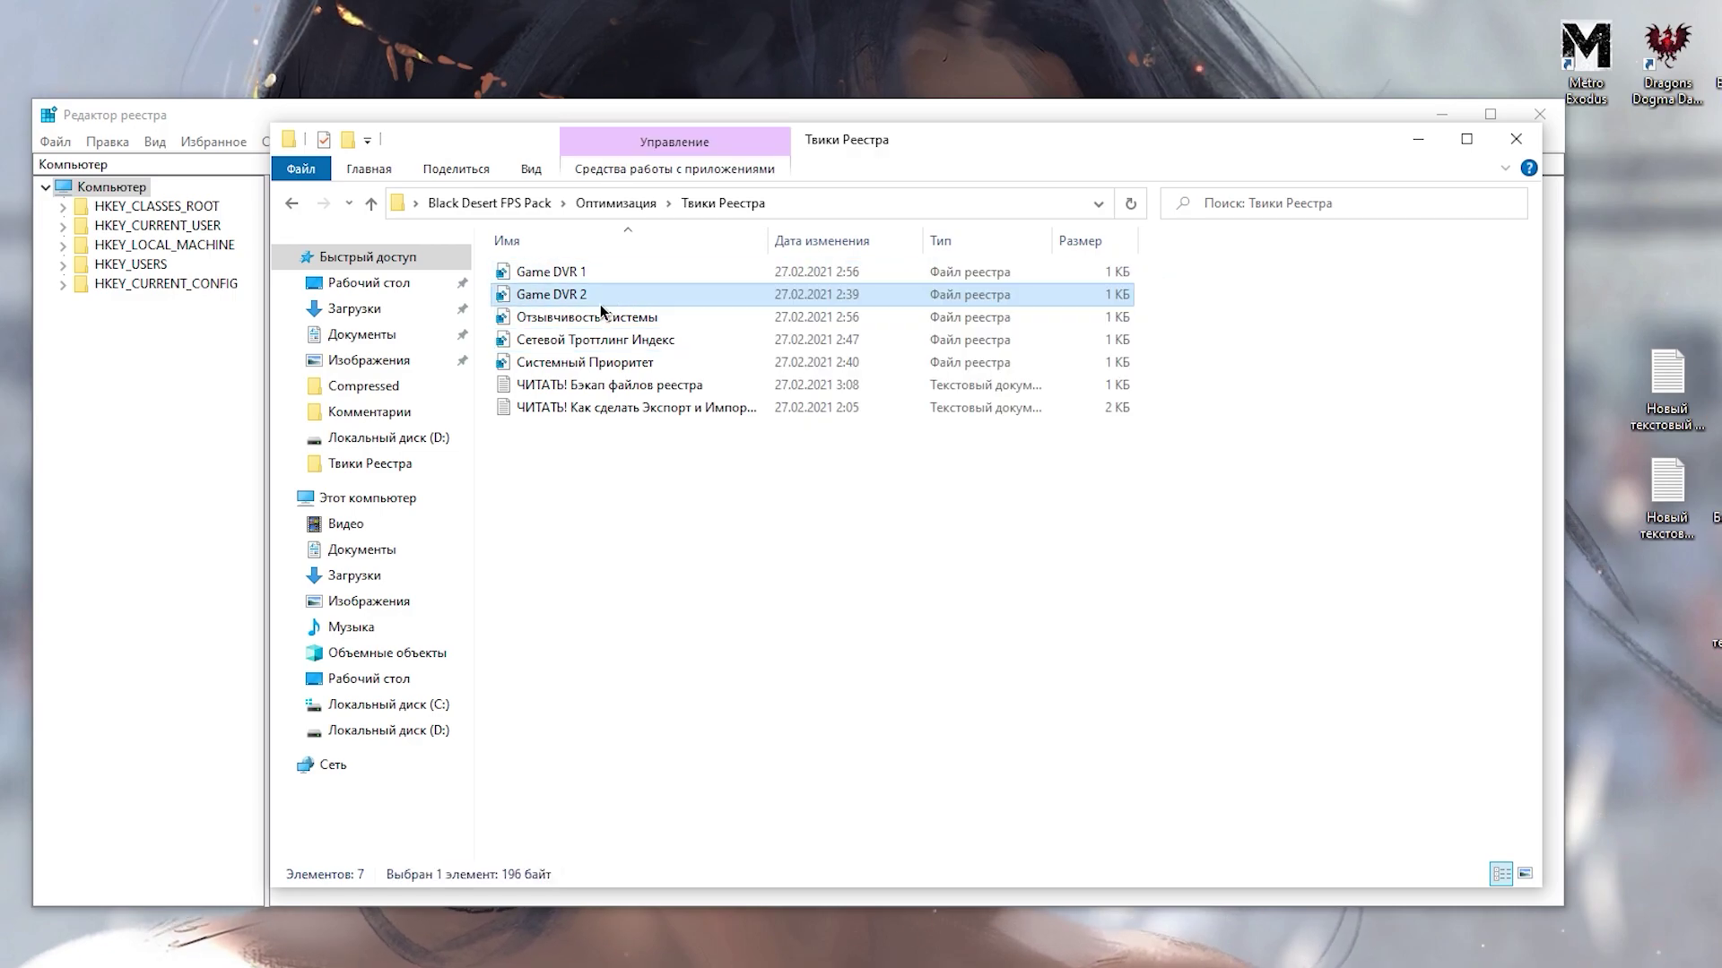
pyautogui.rightClick(600, 307)
pyautogui.click(1253, 389)
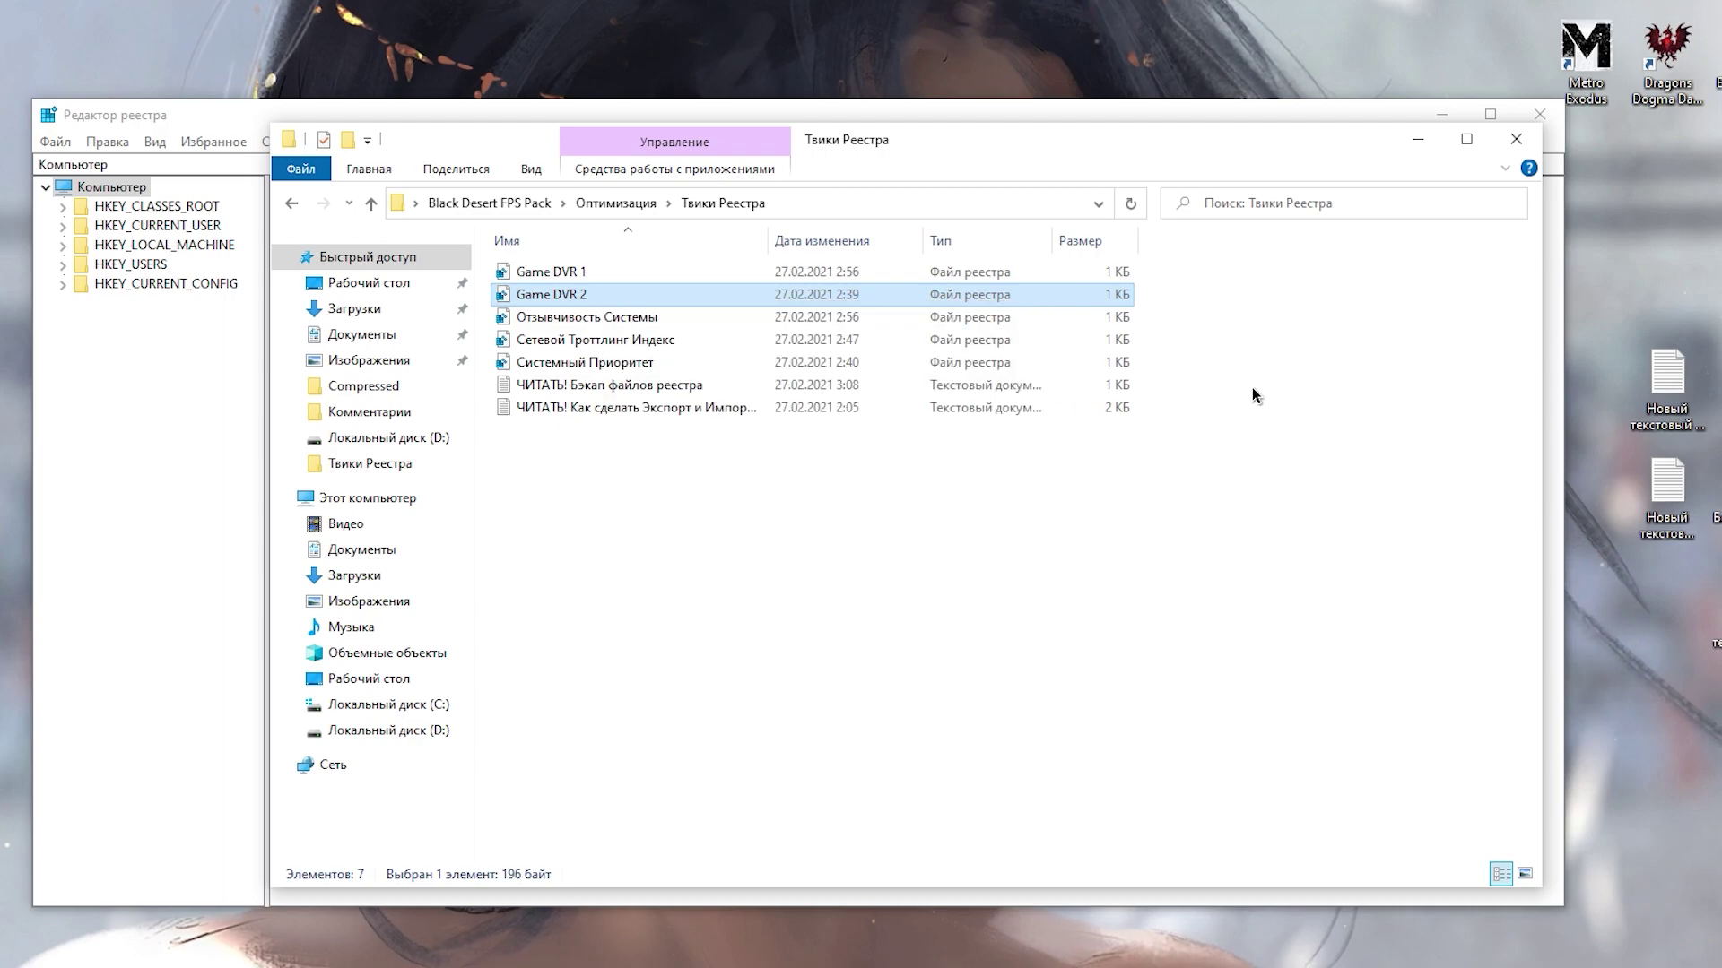
pyautogui.click(1237, 370)
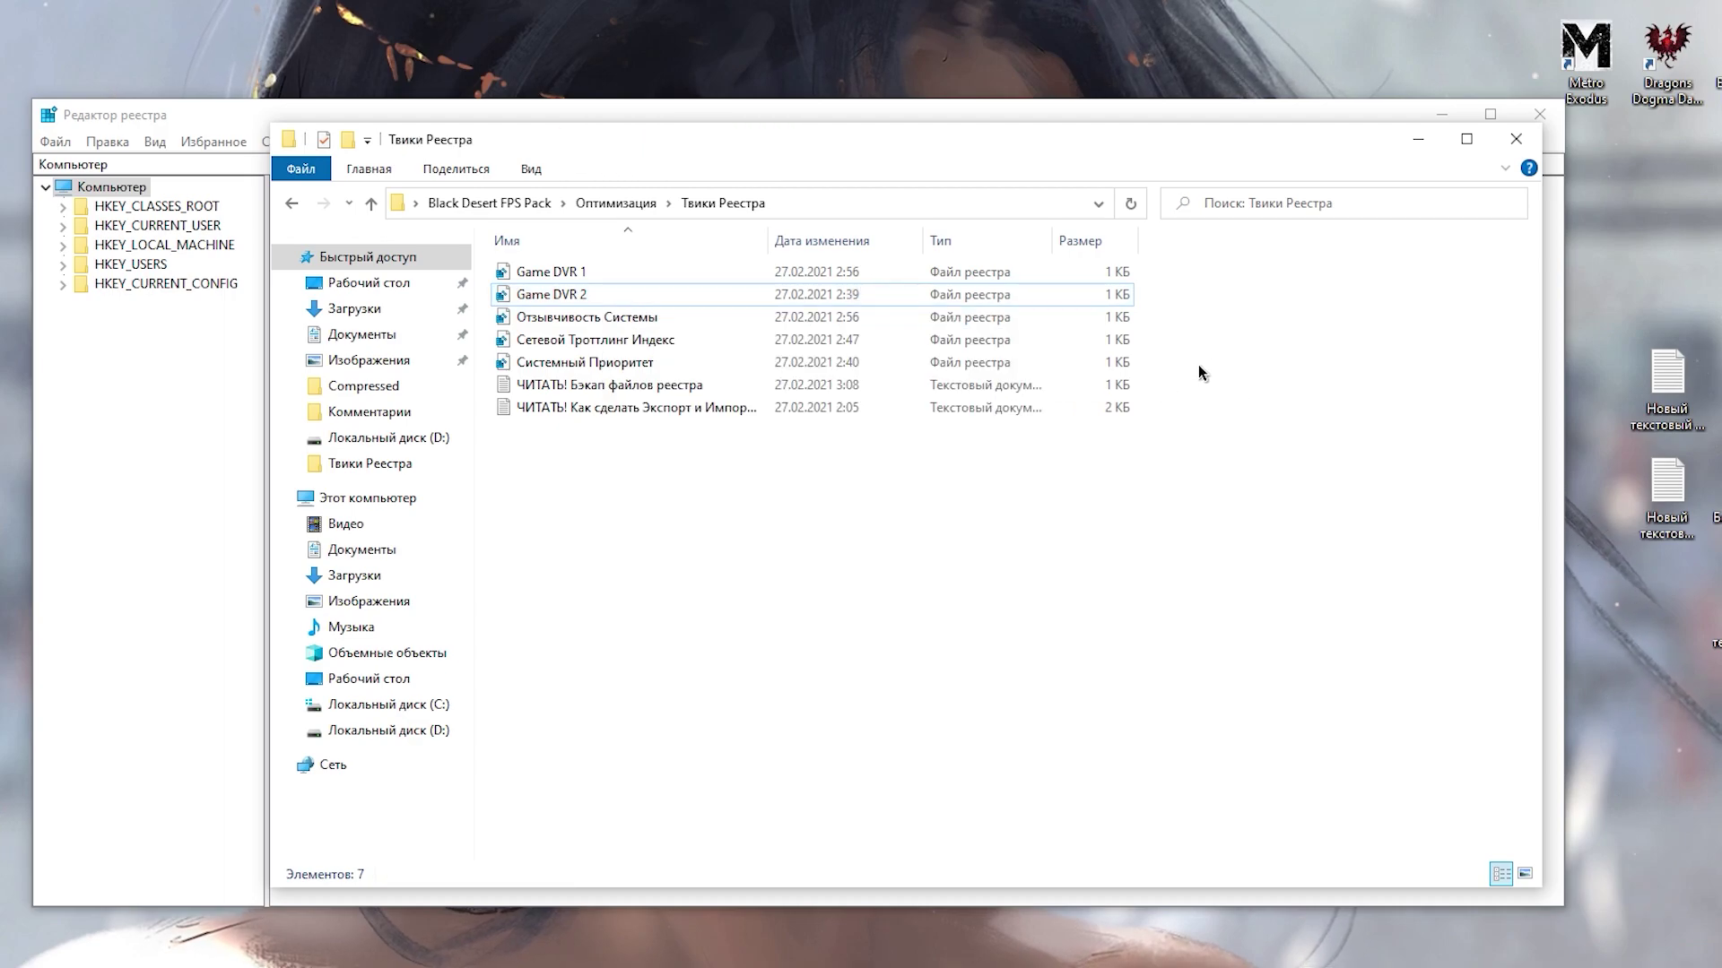
# Review the Отзывчивость Системы, Сетевой Троттлинг Индекс and Системный Приоритет registry files and their available file actions.
pyautogui.click(658, 323)
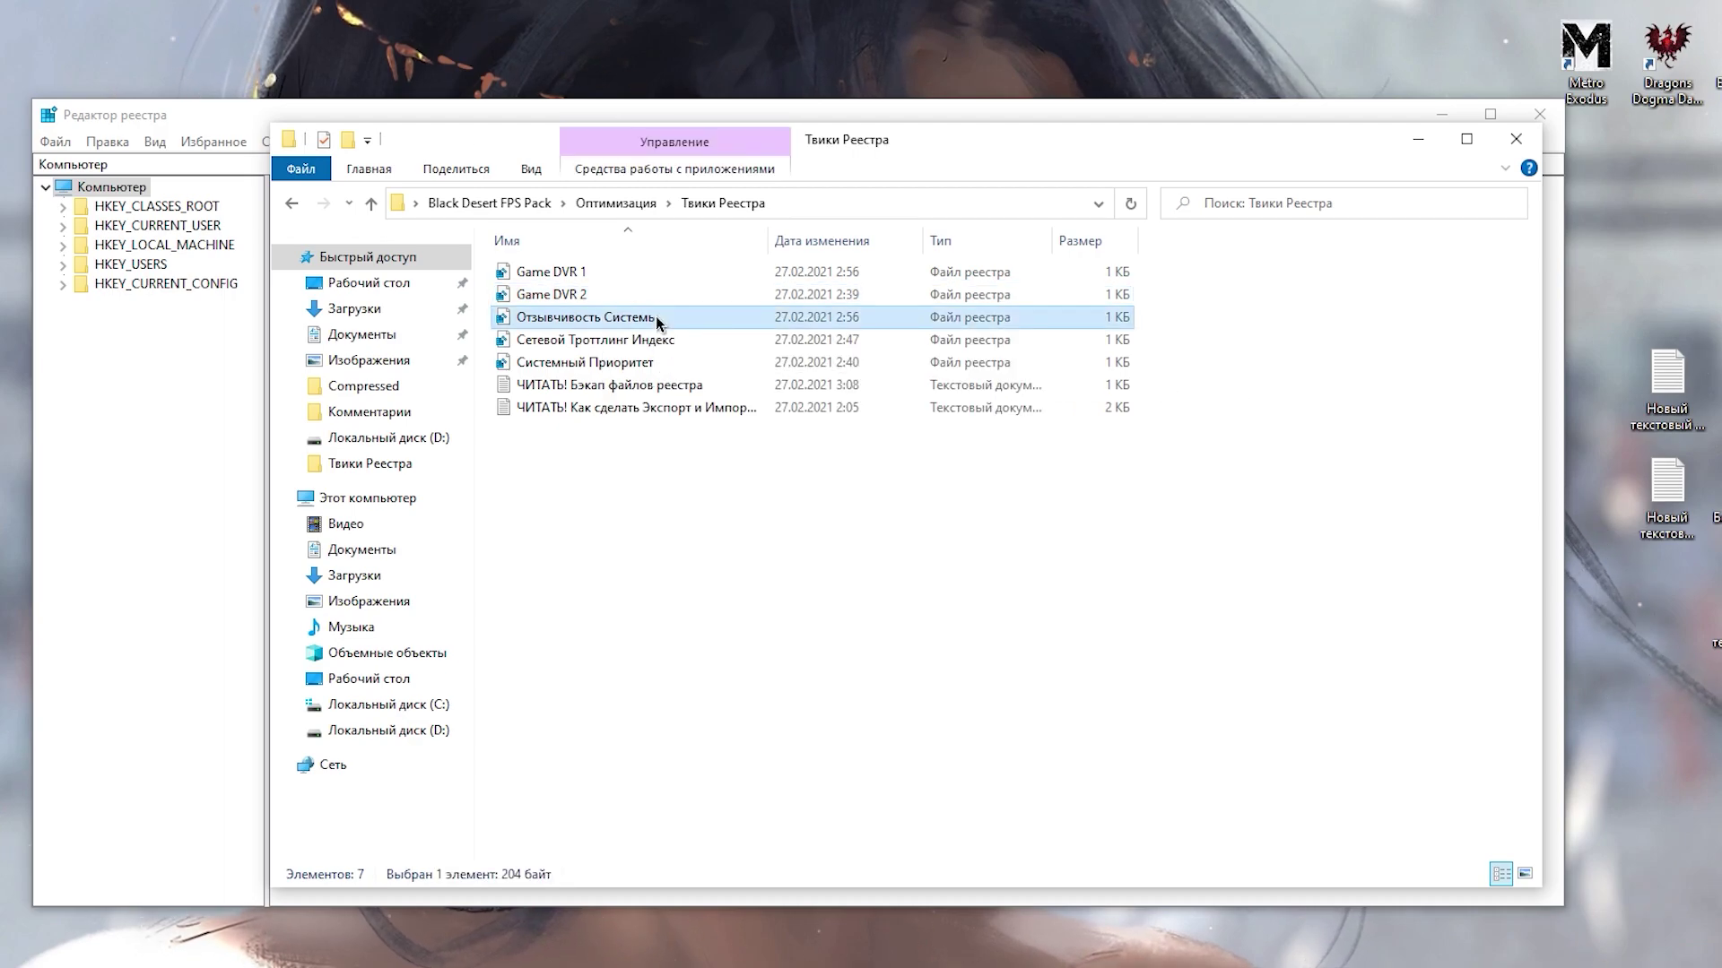
pyautogui.rightClick(657, 321)
pyautogui.click(541, 579)
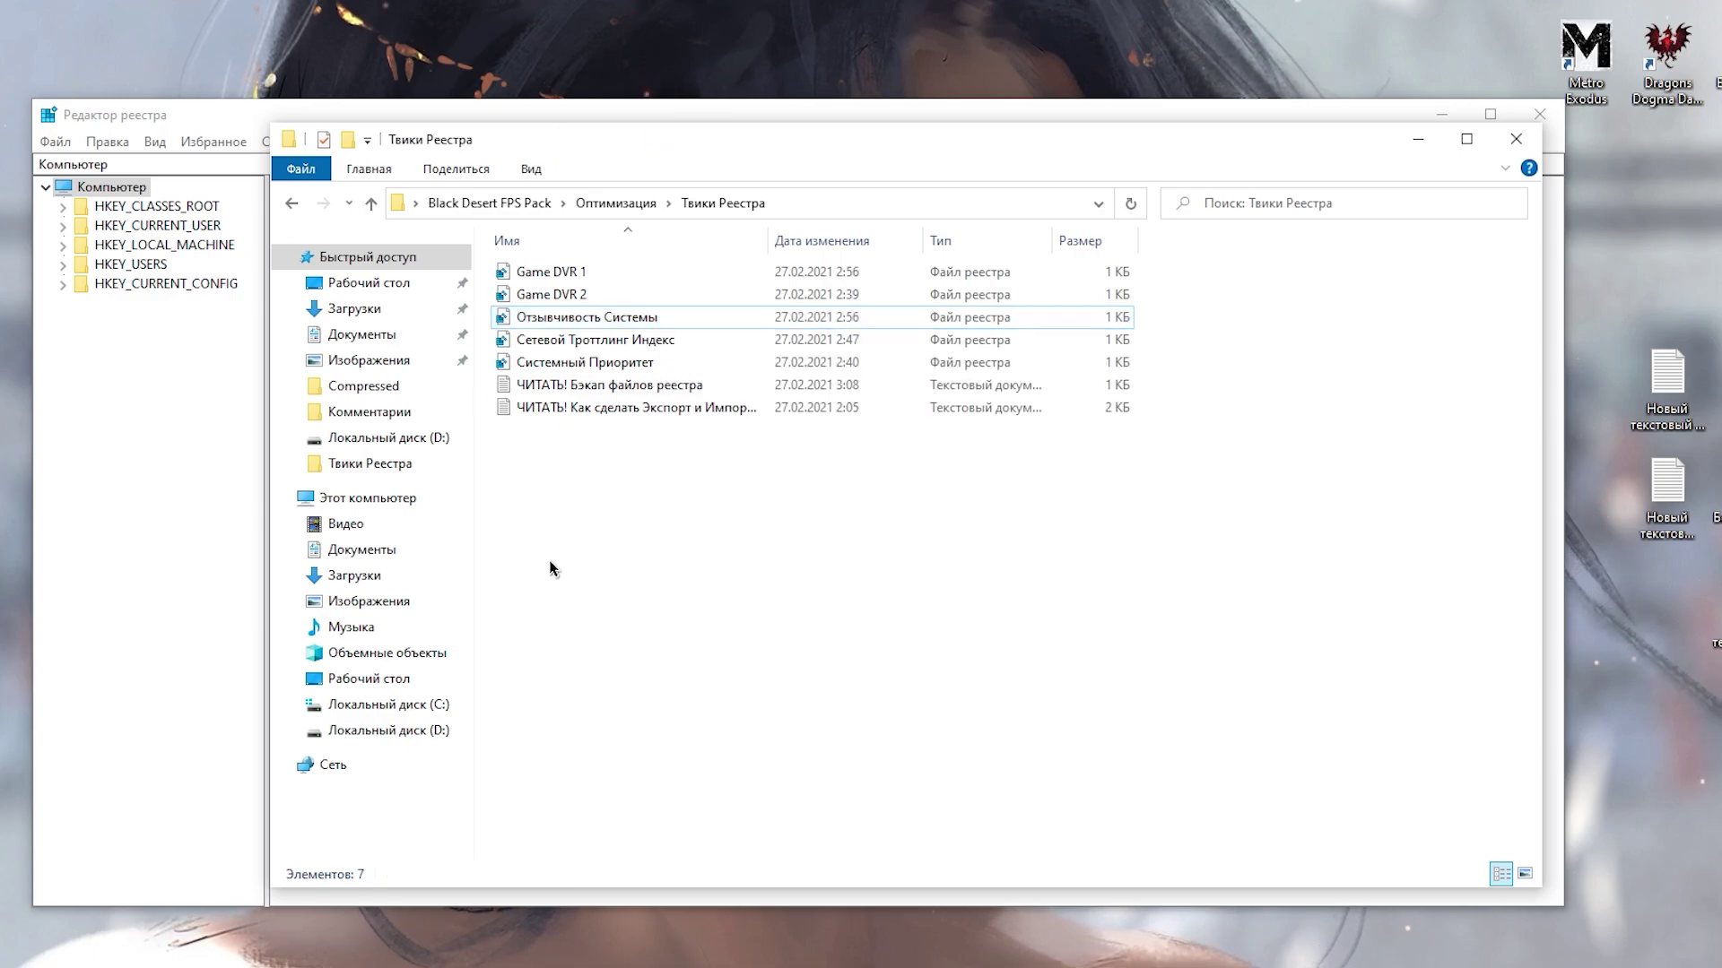
pyautogui.click(628, 345)
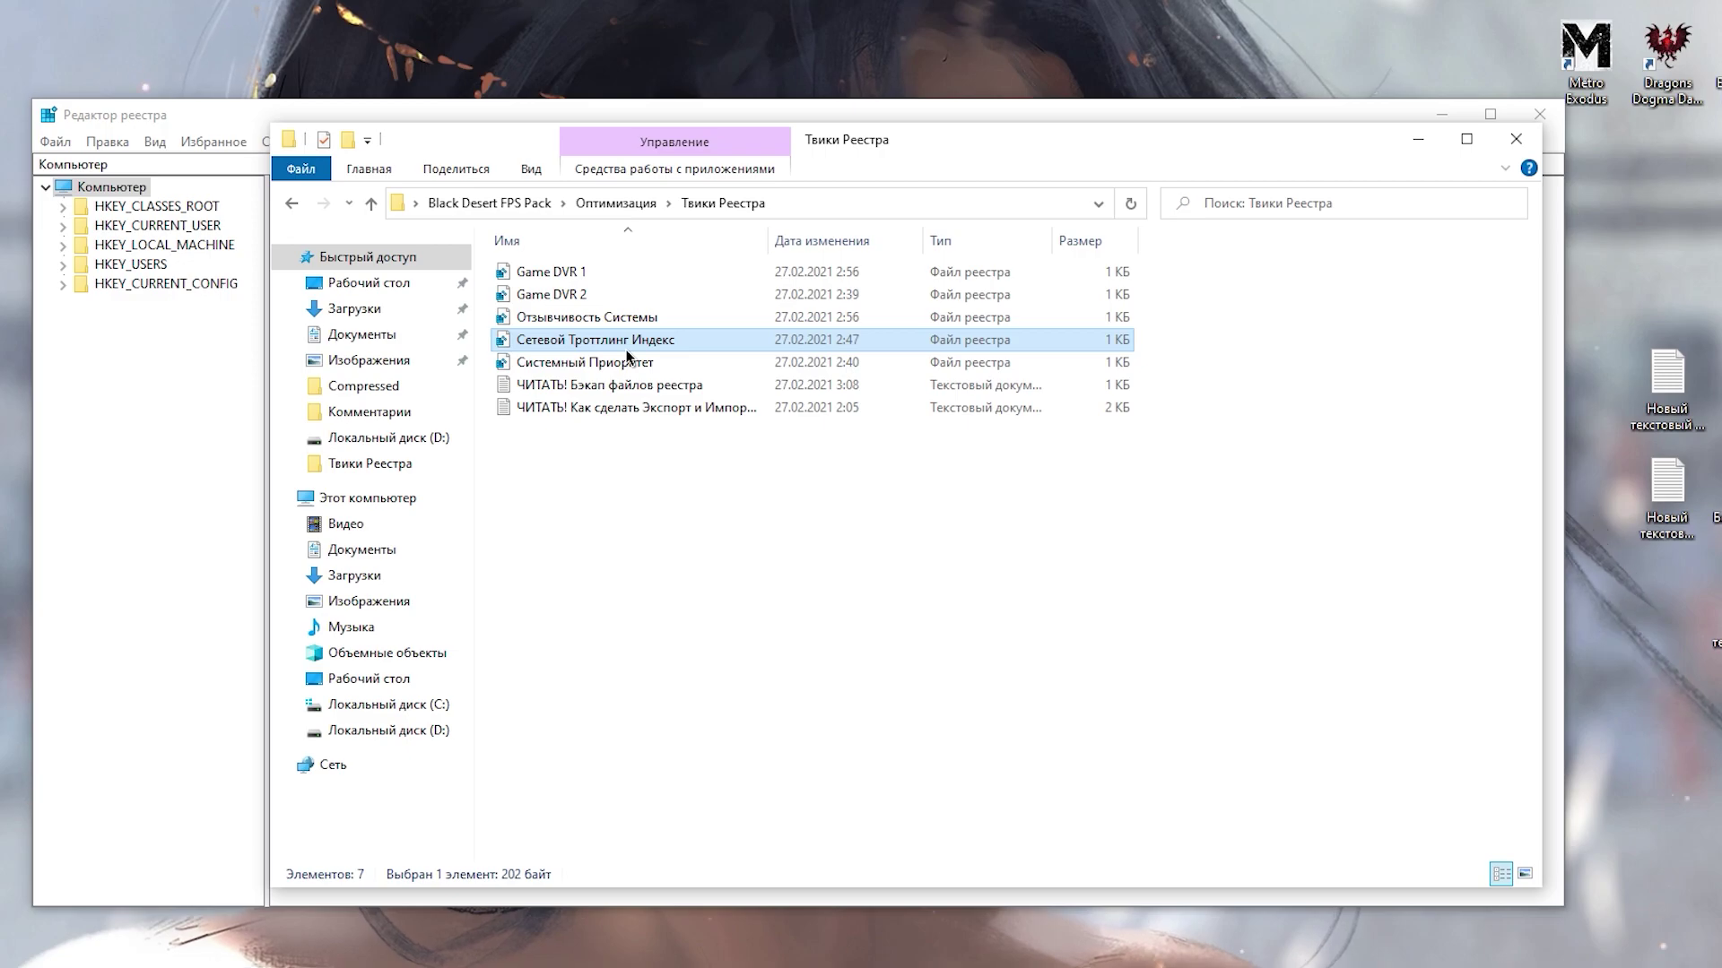
pyautogui.rightClick(626, 345)
pyautogui.click(532, 602)
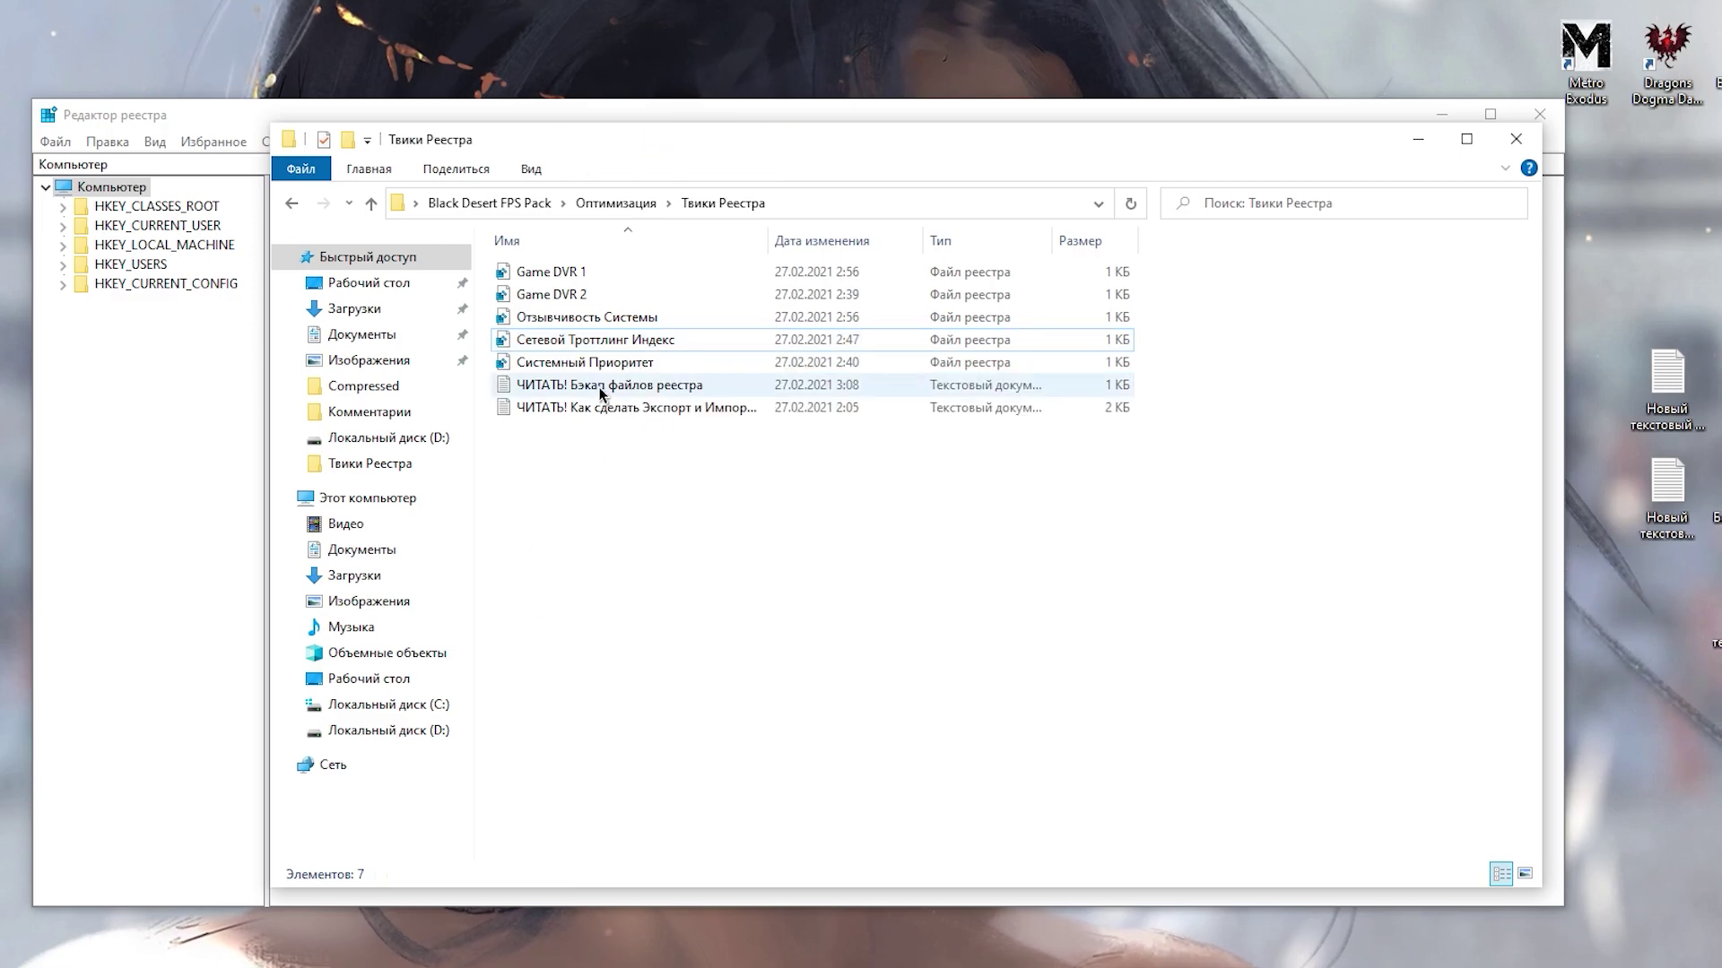
pyautogui.click(600, 370)
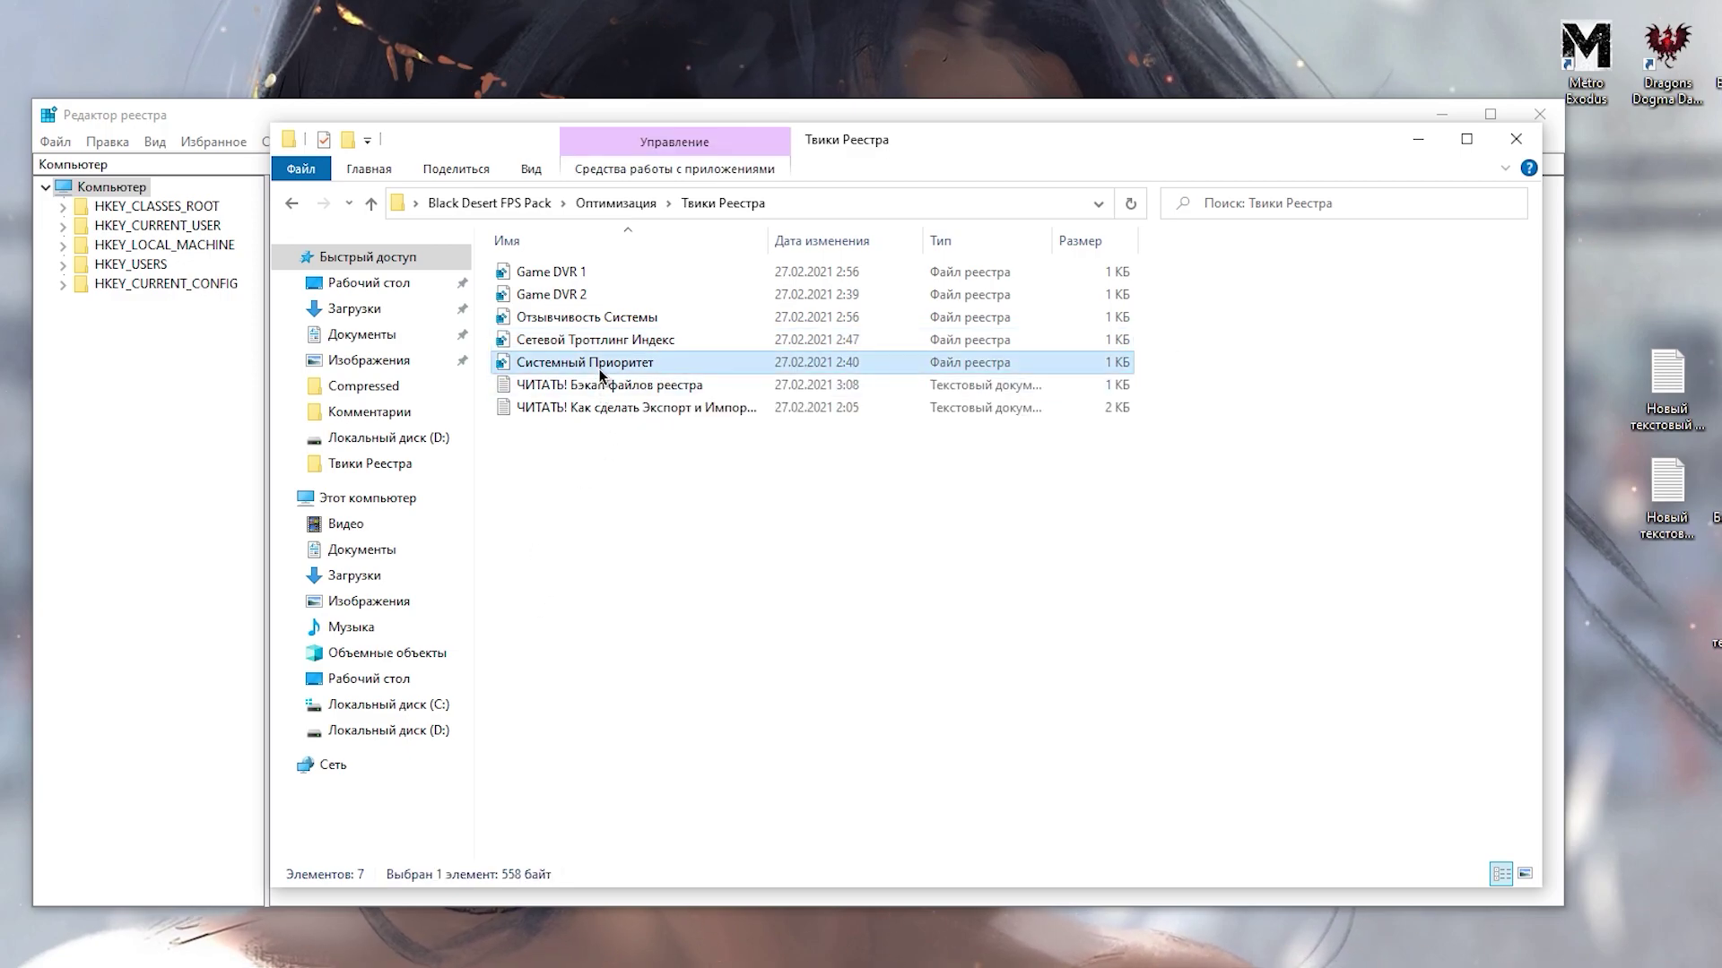
pyautogui.rightClick(600, 371)
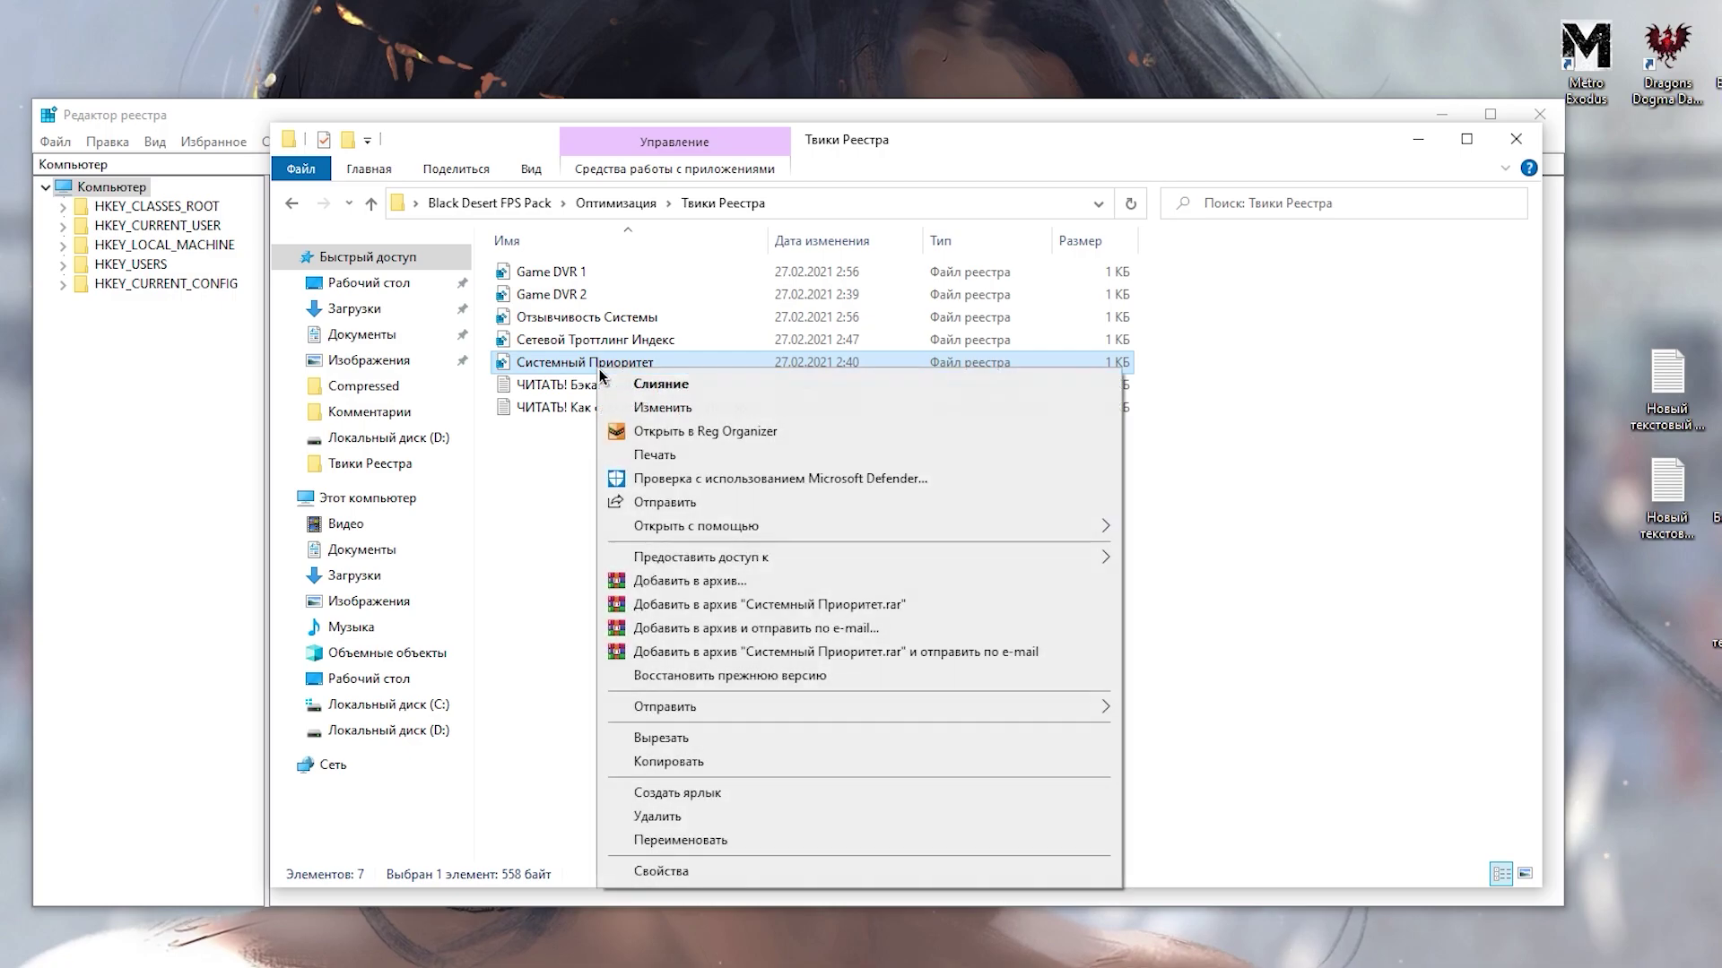
pyautogui.click(569, 547)
pyautogui.keyDown('shift'); pyautogui.click(552, 271); pyautogui.keyUp('shift')
pyautogui.click(1195, 264)
pyautogui.moveTo(1195, 265); pyautogui.dragTo(1031, 367)
pyautogui.click(1264, 343)
# Open Отзывчивость Системы for editing, copy its SystemProfile key path and go to that key in the Registry Editor.
pyautogui.click(605, 322)
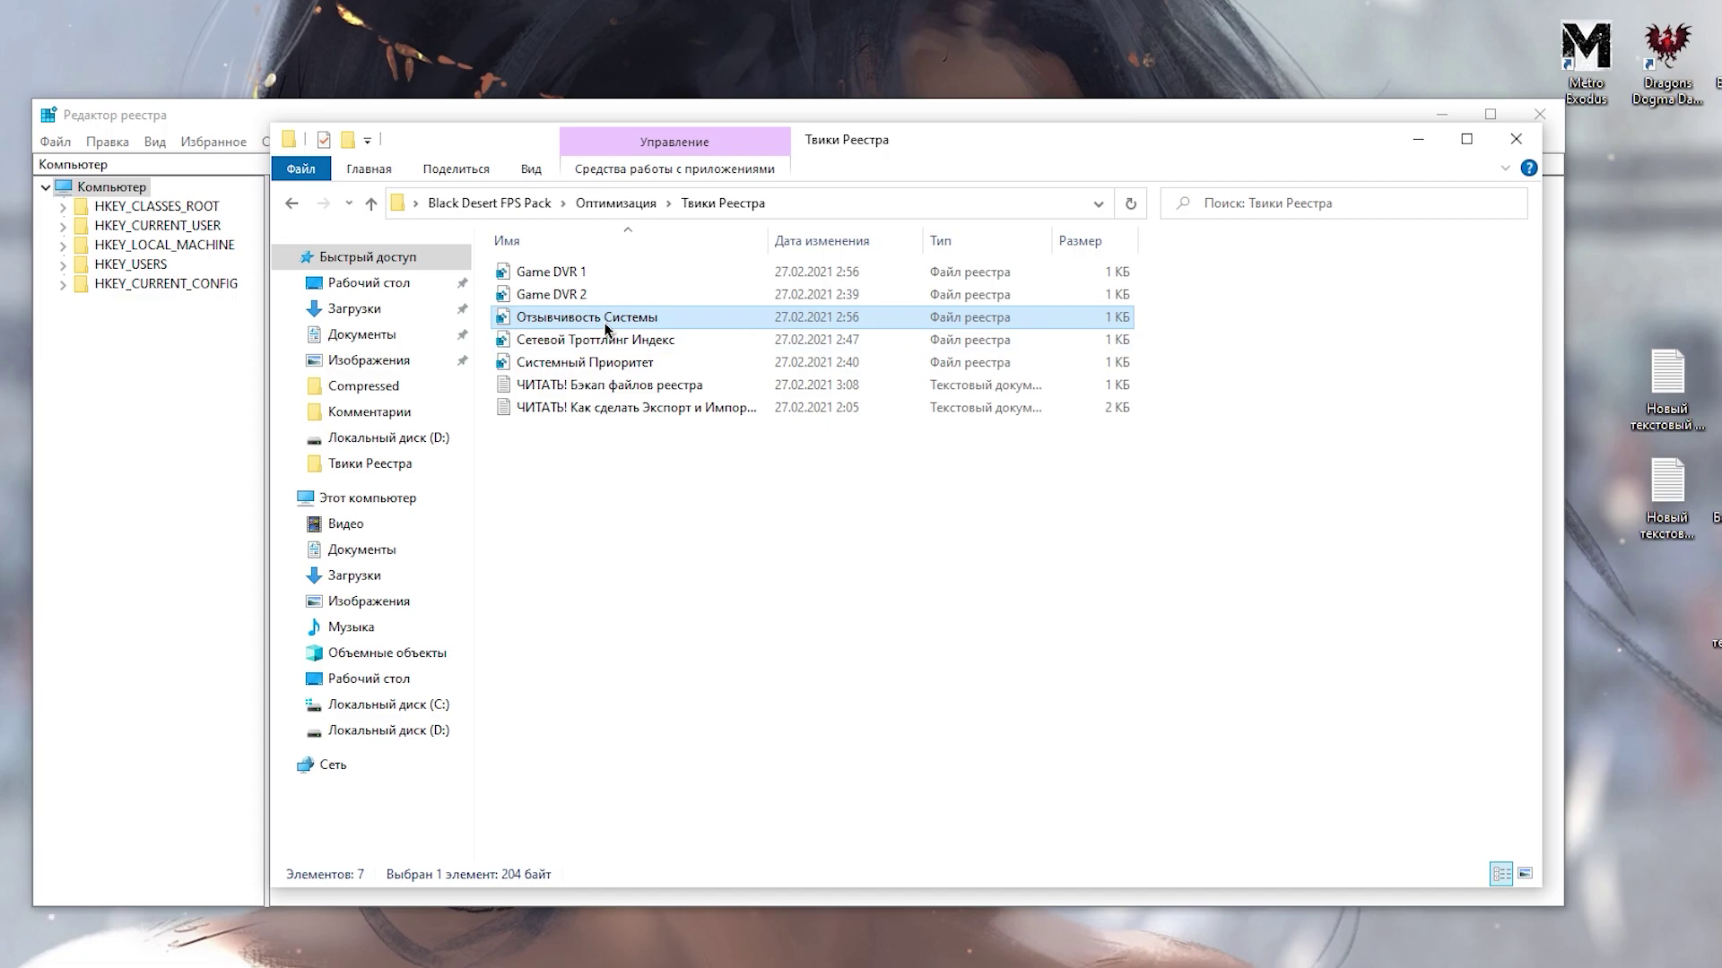
pyautogui.rightClick(606, 328)
pyautogui.click(646, 361)
pyautogui.moveTo(151, 175); pyautogui.dragTo(921, 189)
pyautogui.hotkey('ctrl', 'c')
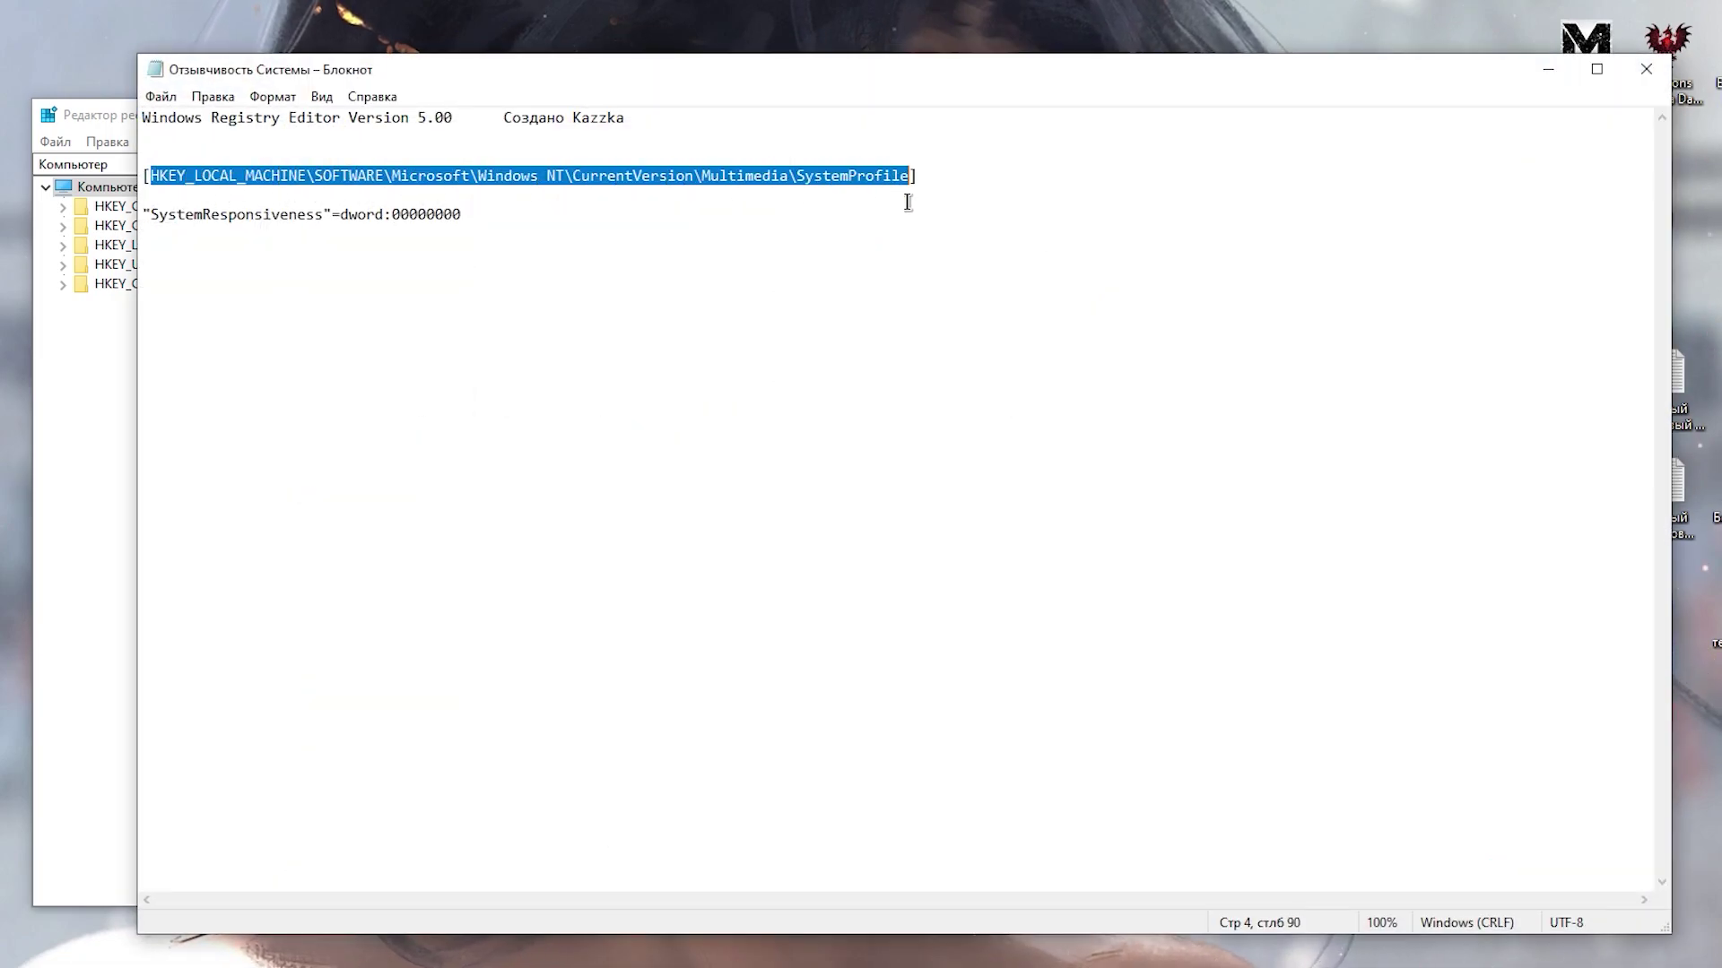
pyautogui.click(84, 429)
pyautogui.click(180, 165)
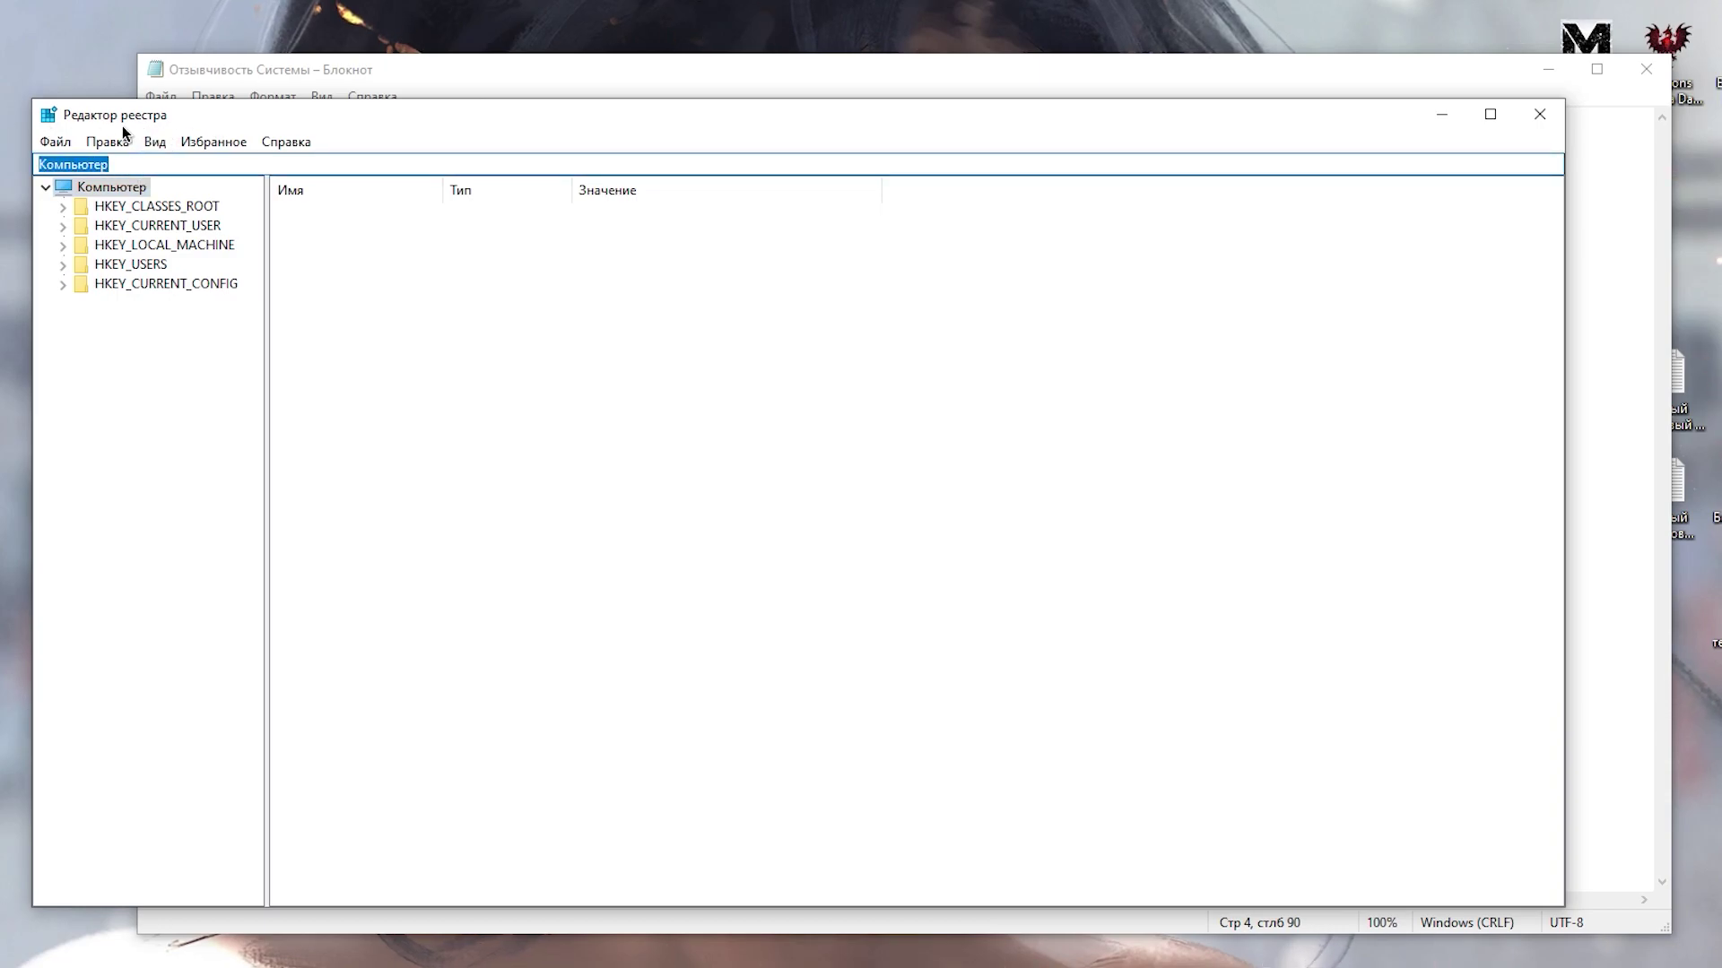
pyautogui.hotkey('ctrl', 'v')
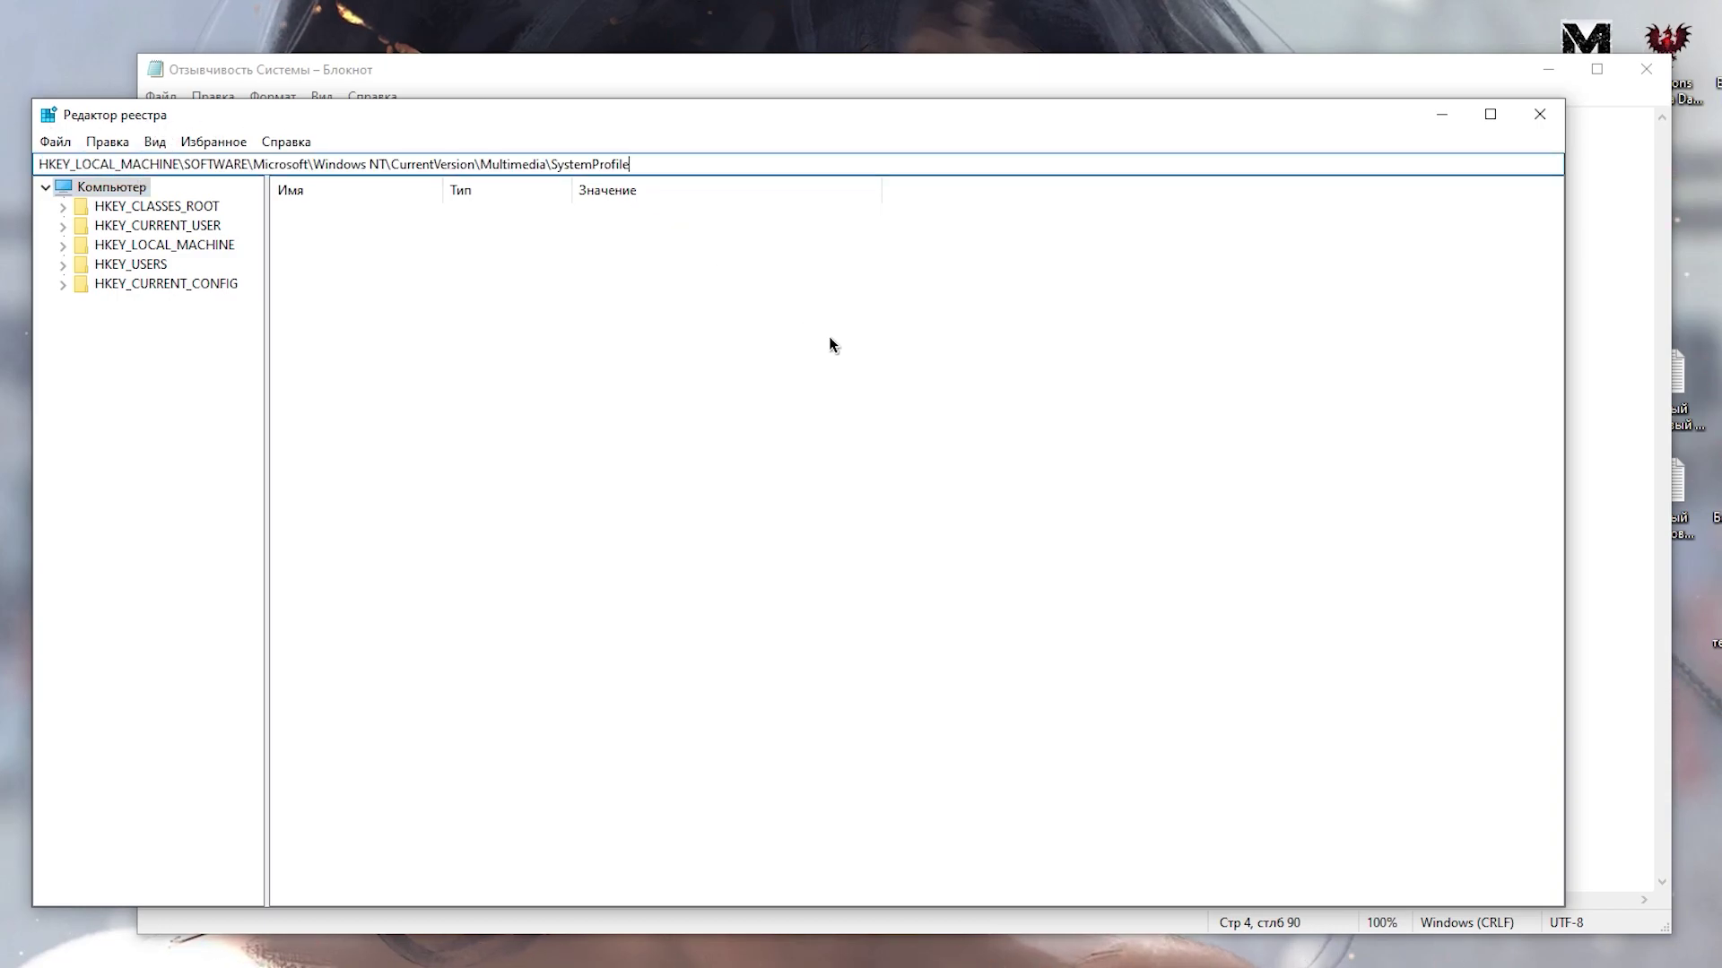
pyautogui.press('Return')
# Check the SystemResponsiveness name in the Отзывчивость Системы file and set that parameter to hexadecimal 0 in the SystemProfile key.
pyautogui.click(325, 258)
pyautogui.click(474, 79)
pyautogui.moveTo(151, 215); pyautogui.dragTo(195, 215)
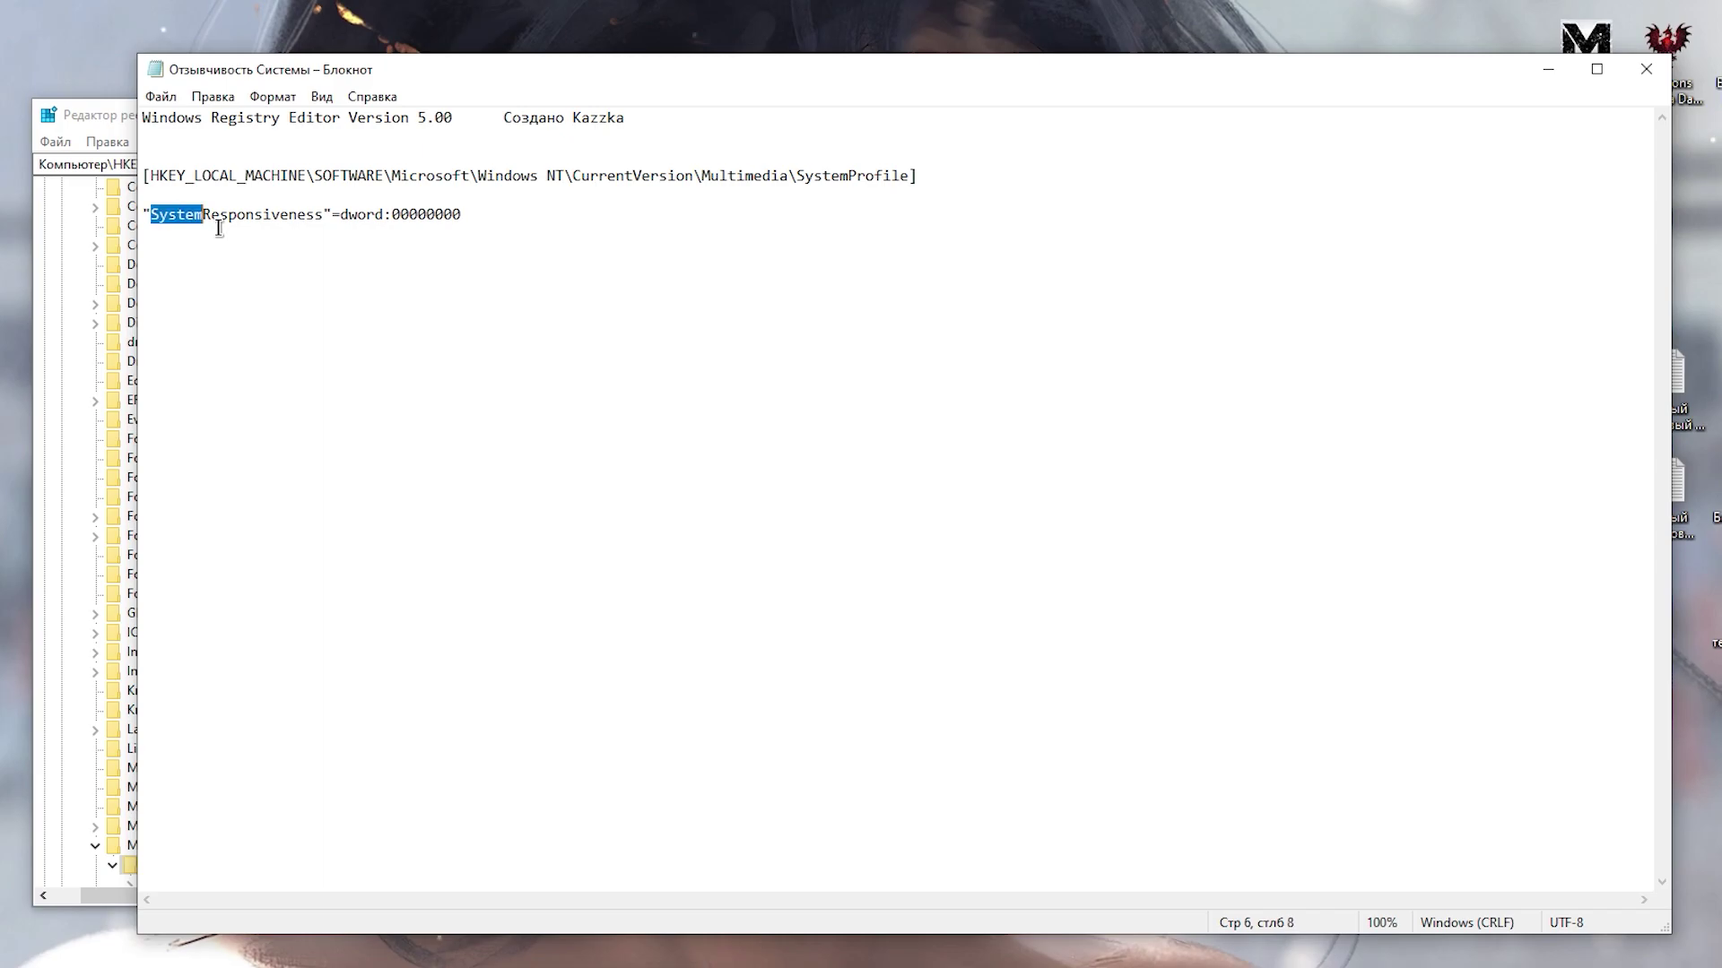
pyautogui.click(123, 128)
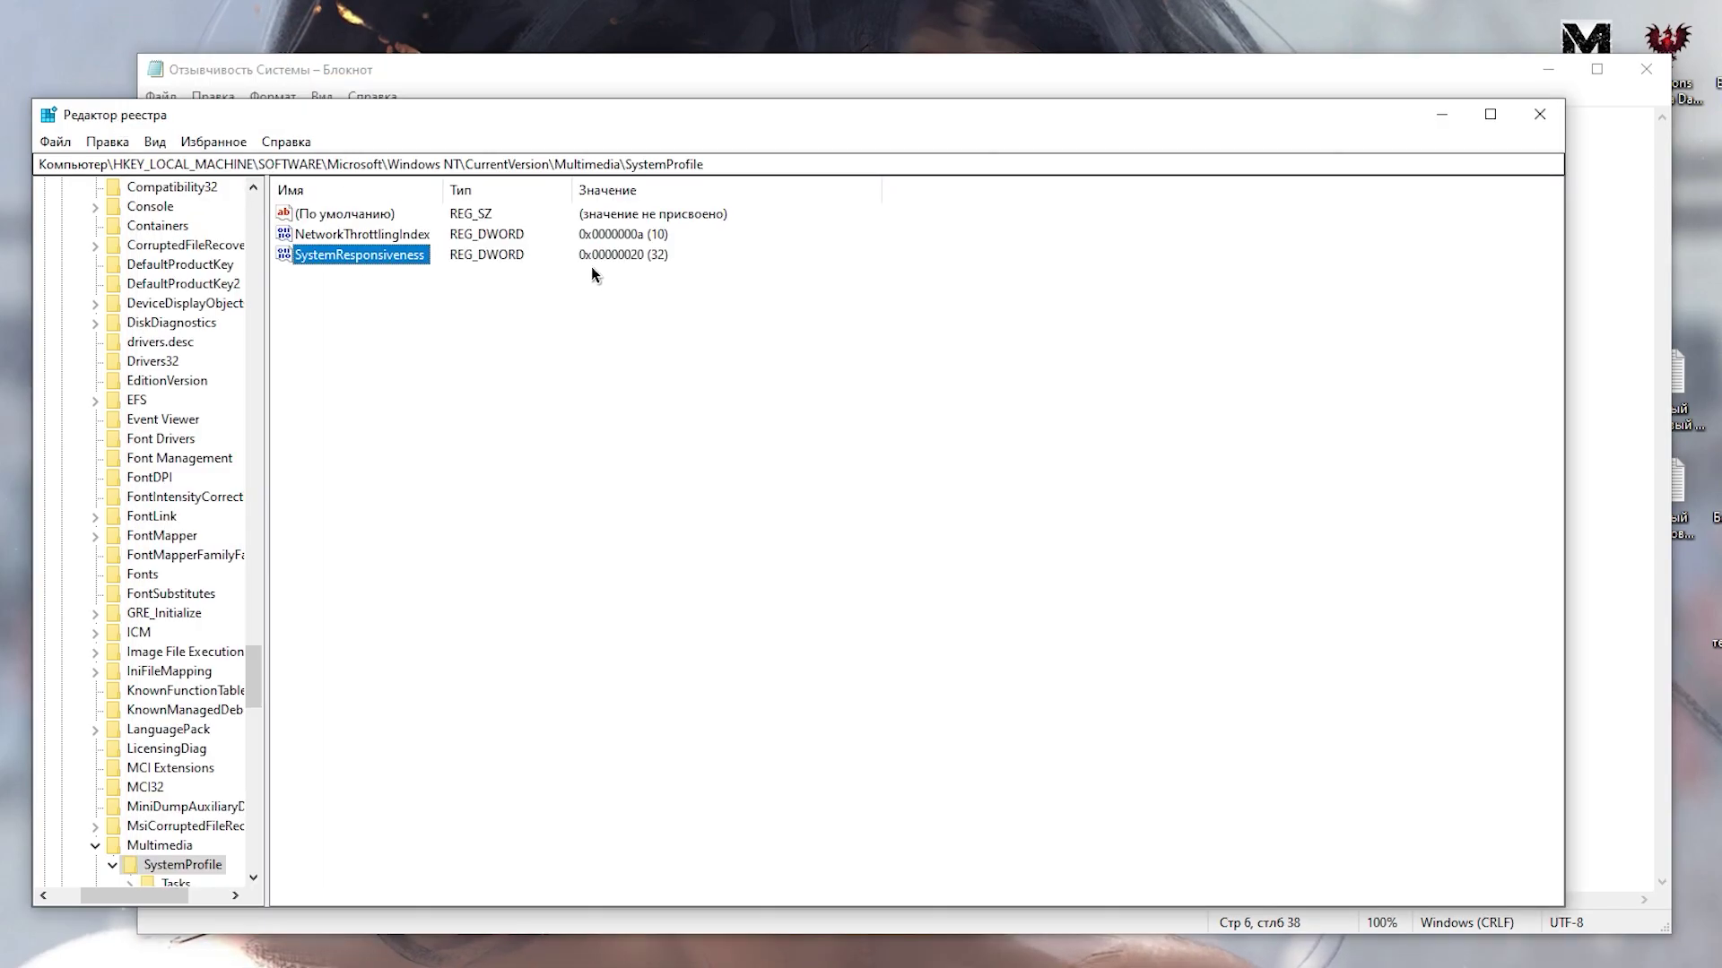
pyautogui.doubleClick(388, 259)
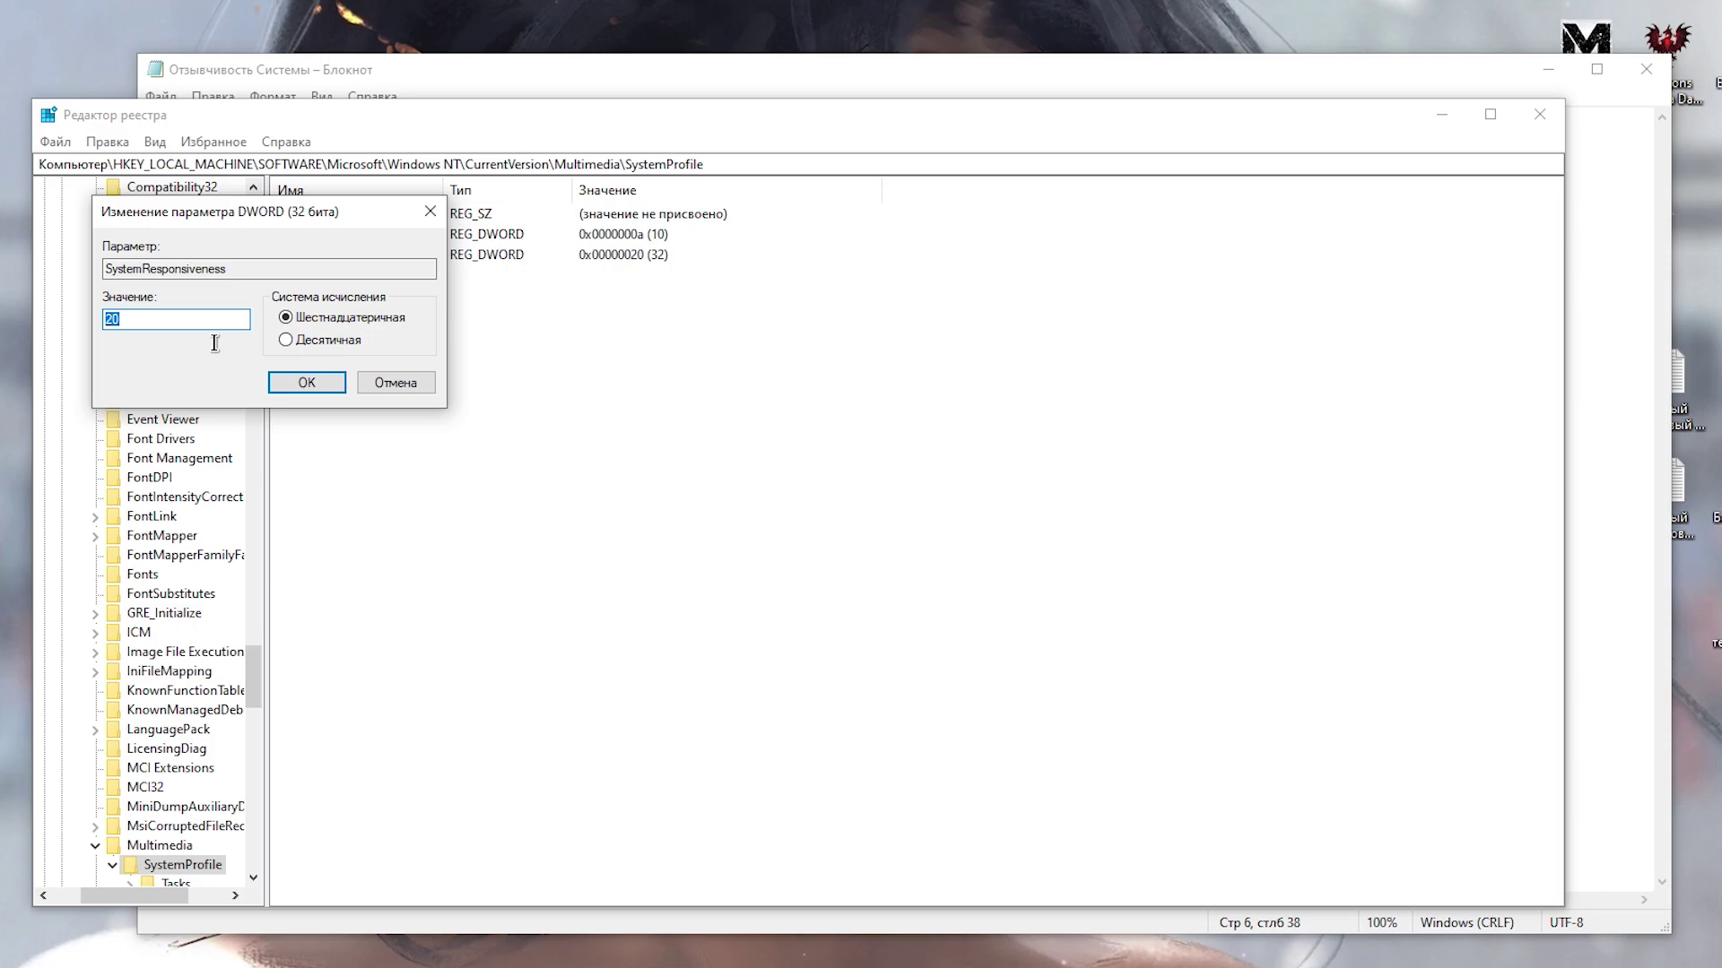
pyautogui.write('0')
pyautogui.press('Return')
# Check the Сетевой Троттлинг Индекс file and set NetworkThrottlingIndex in the SystemProfile key to hexadecimal ffffffff.
pyautogui.click(346, 238)
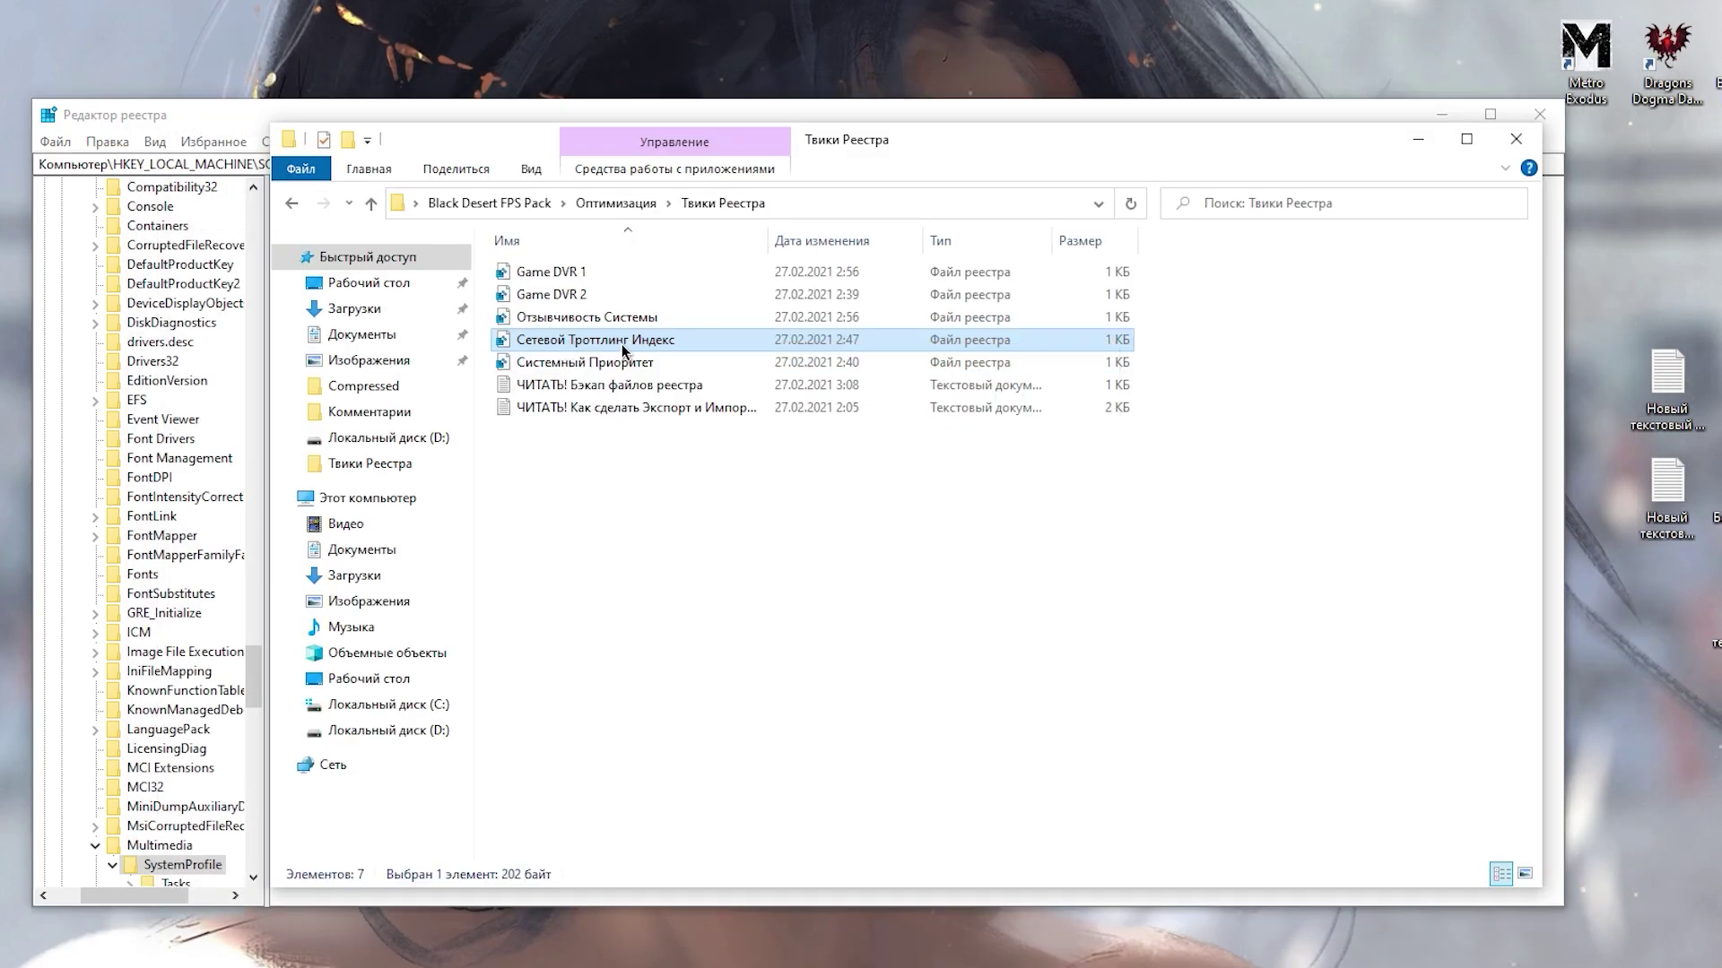
pyautogui.press('F2')
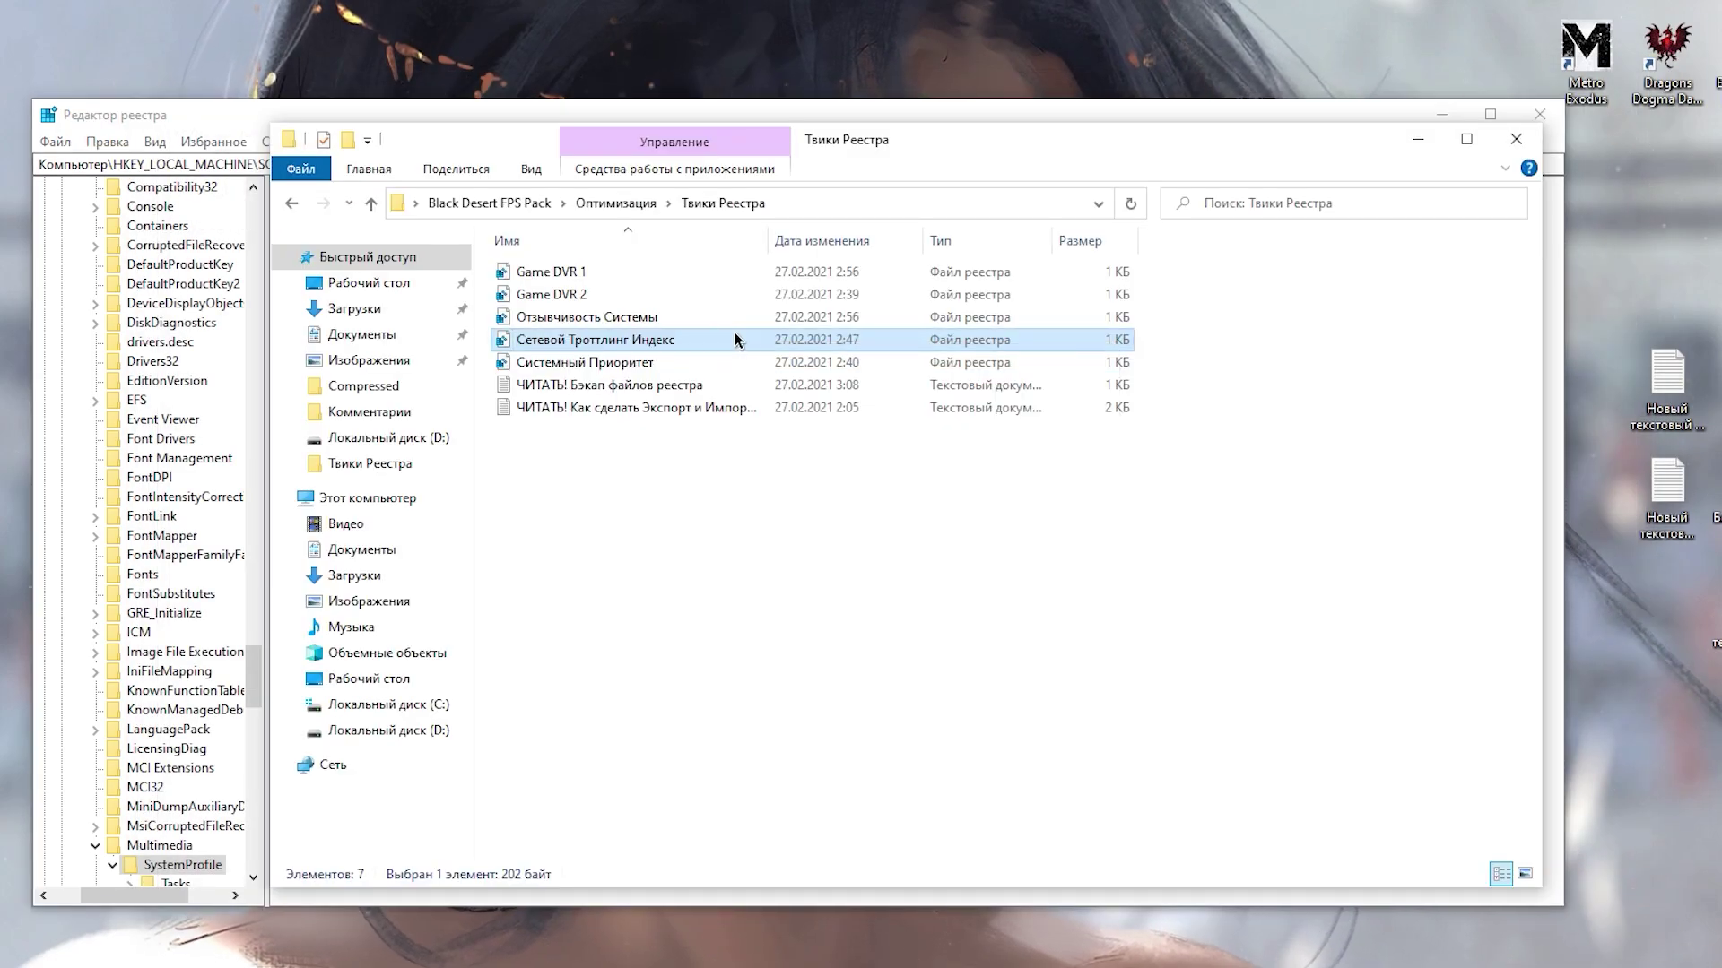
pyautogui.rightClick(735, 339)
pyautogui.click(791, 369)
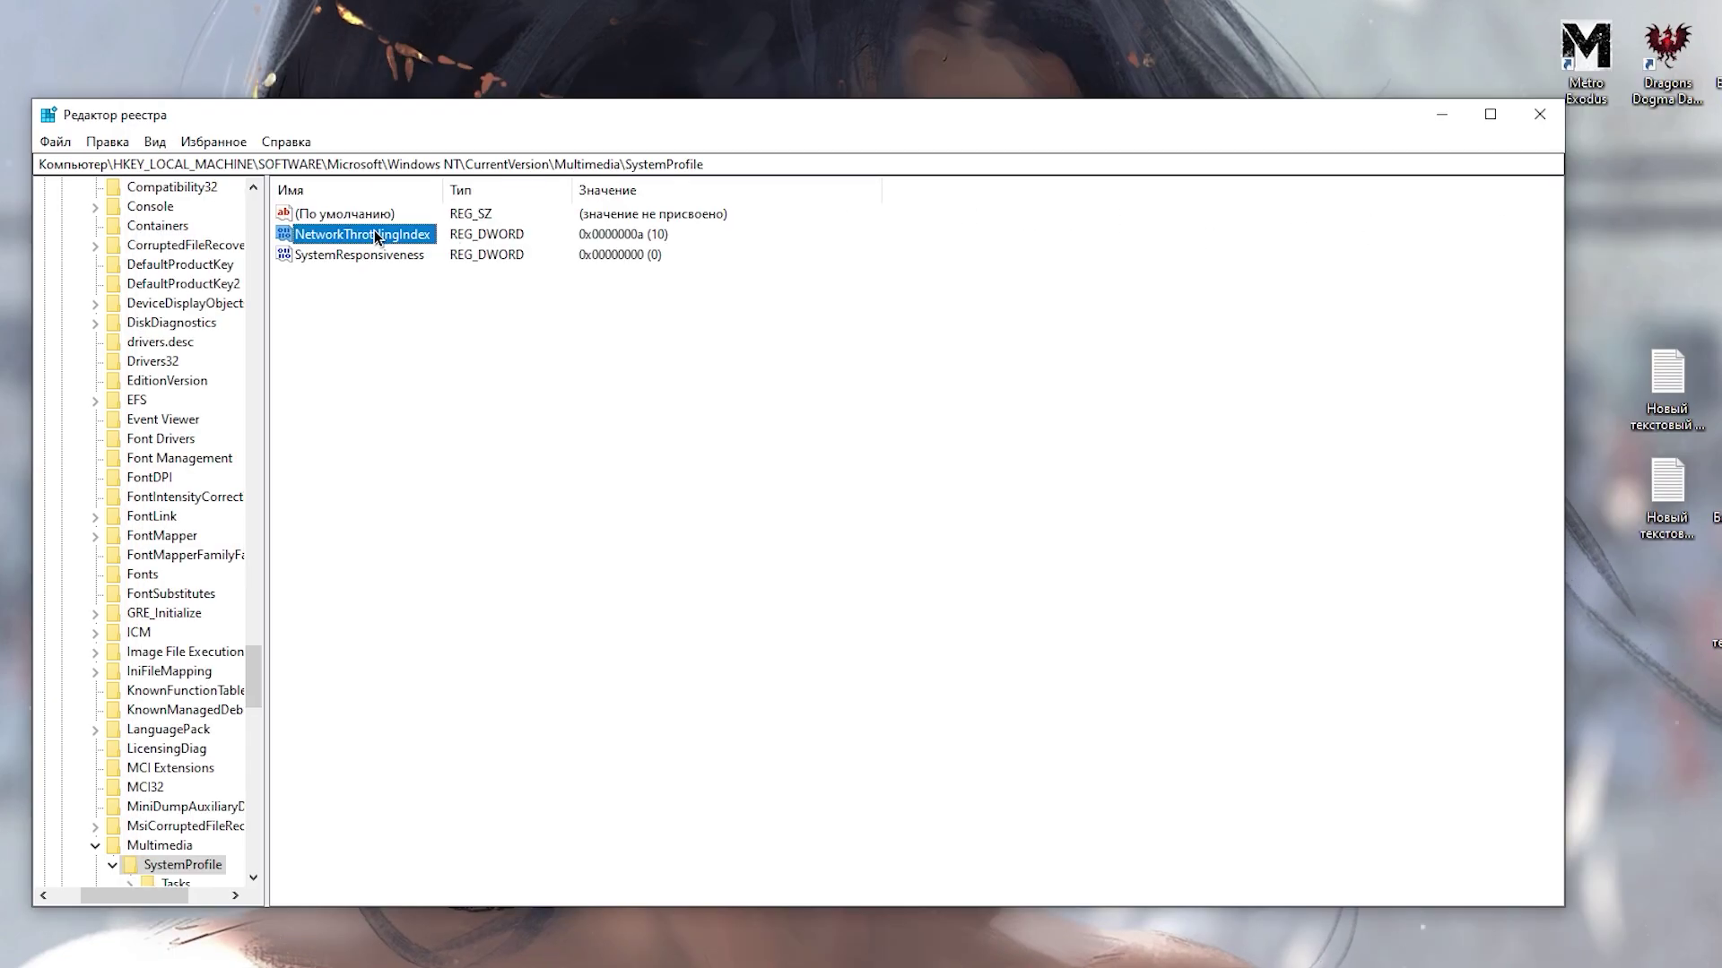
pyautogui.doubleClick(350, 234)
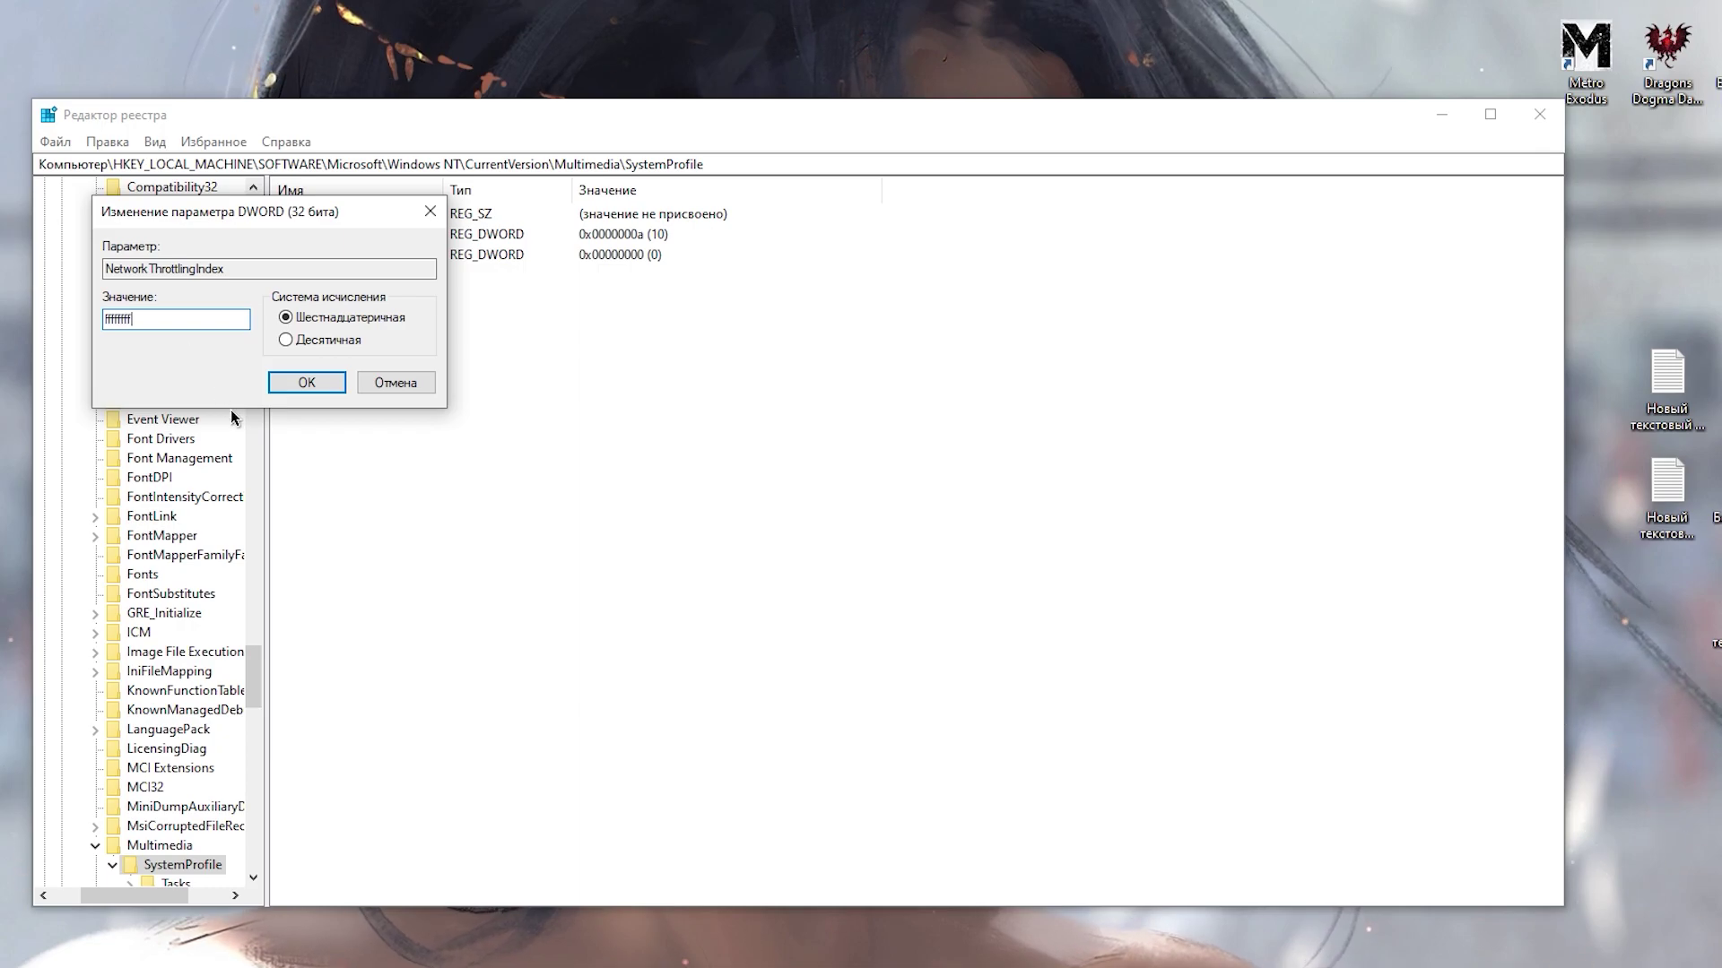
pyautogui.click(325, 389)
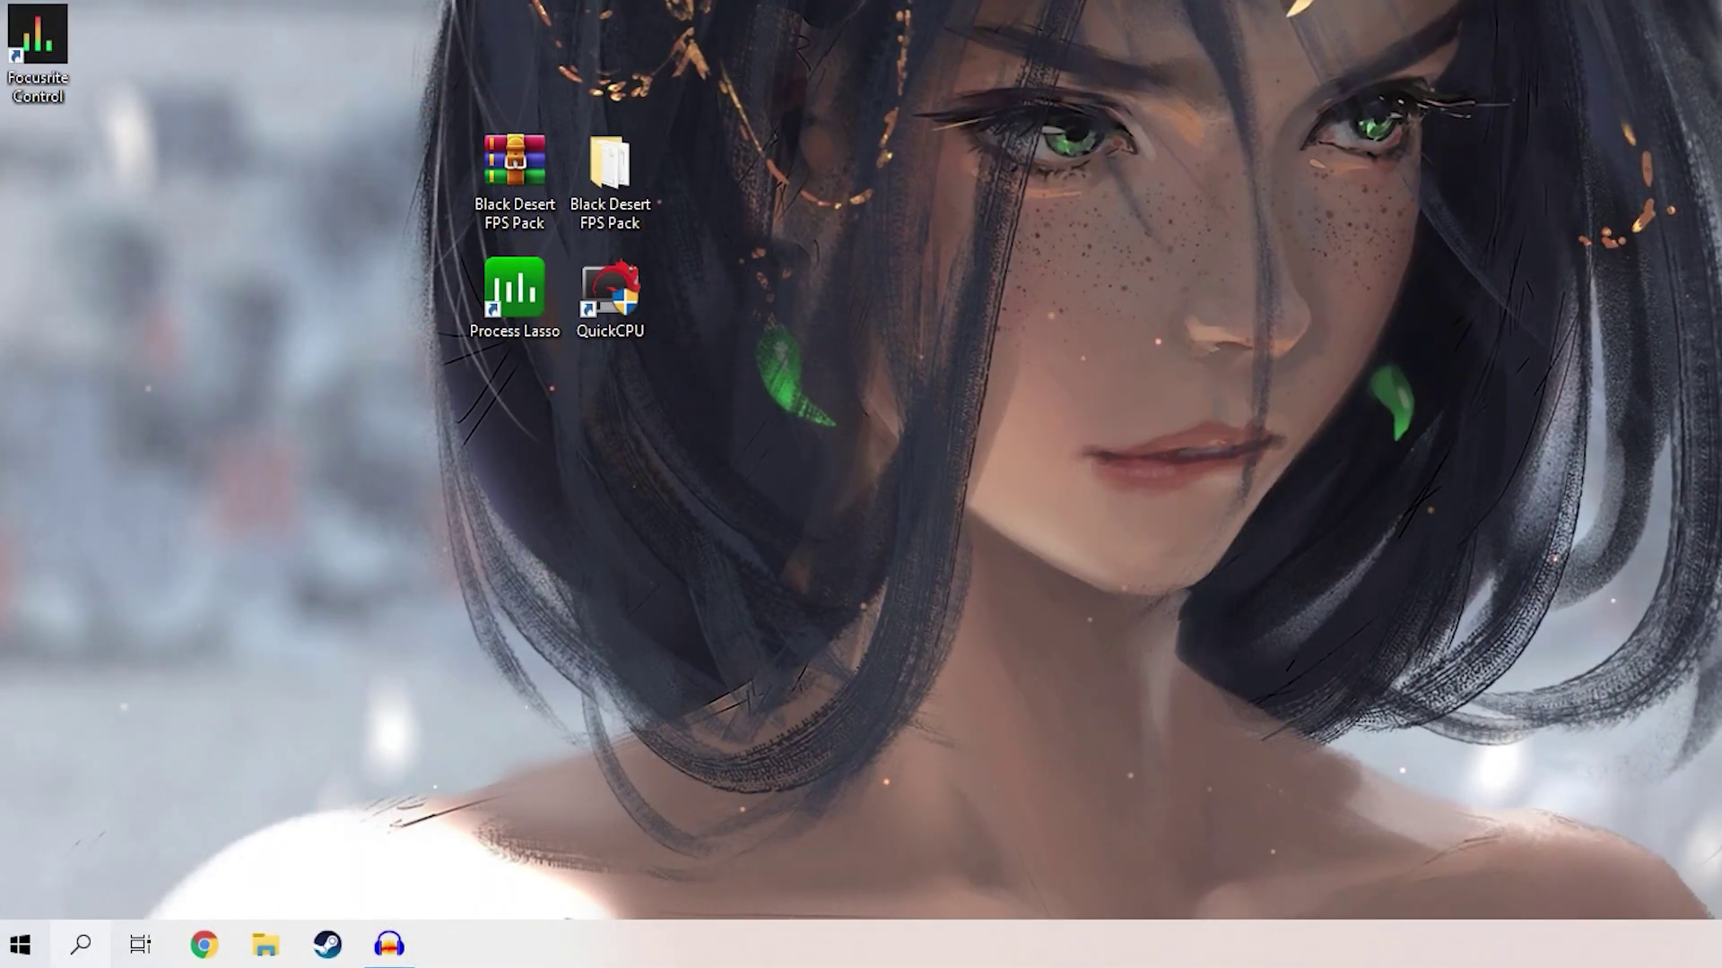
# Open Электропитание in the Control Panel and review the additional power plans, including Максимальная производительность.
pyautogui.press('super+s')
pyautogui.write('п')
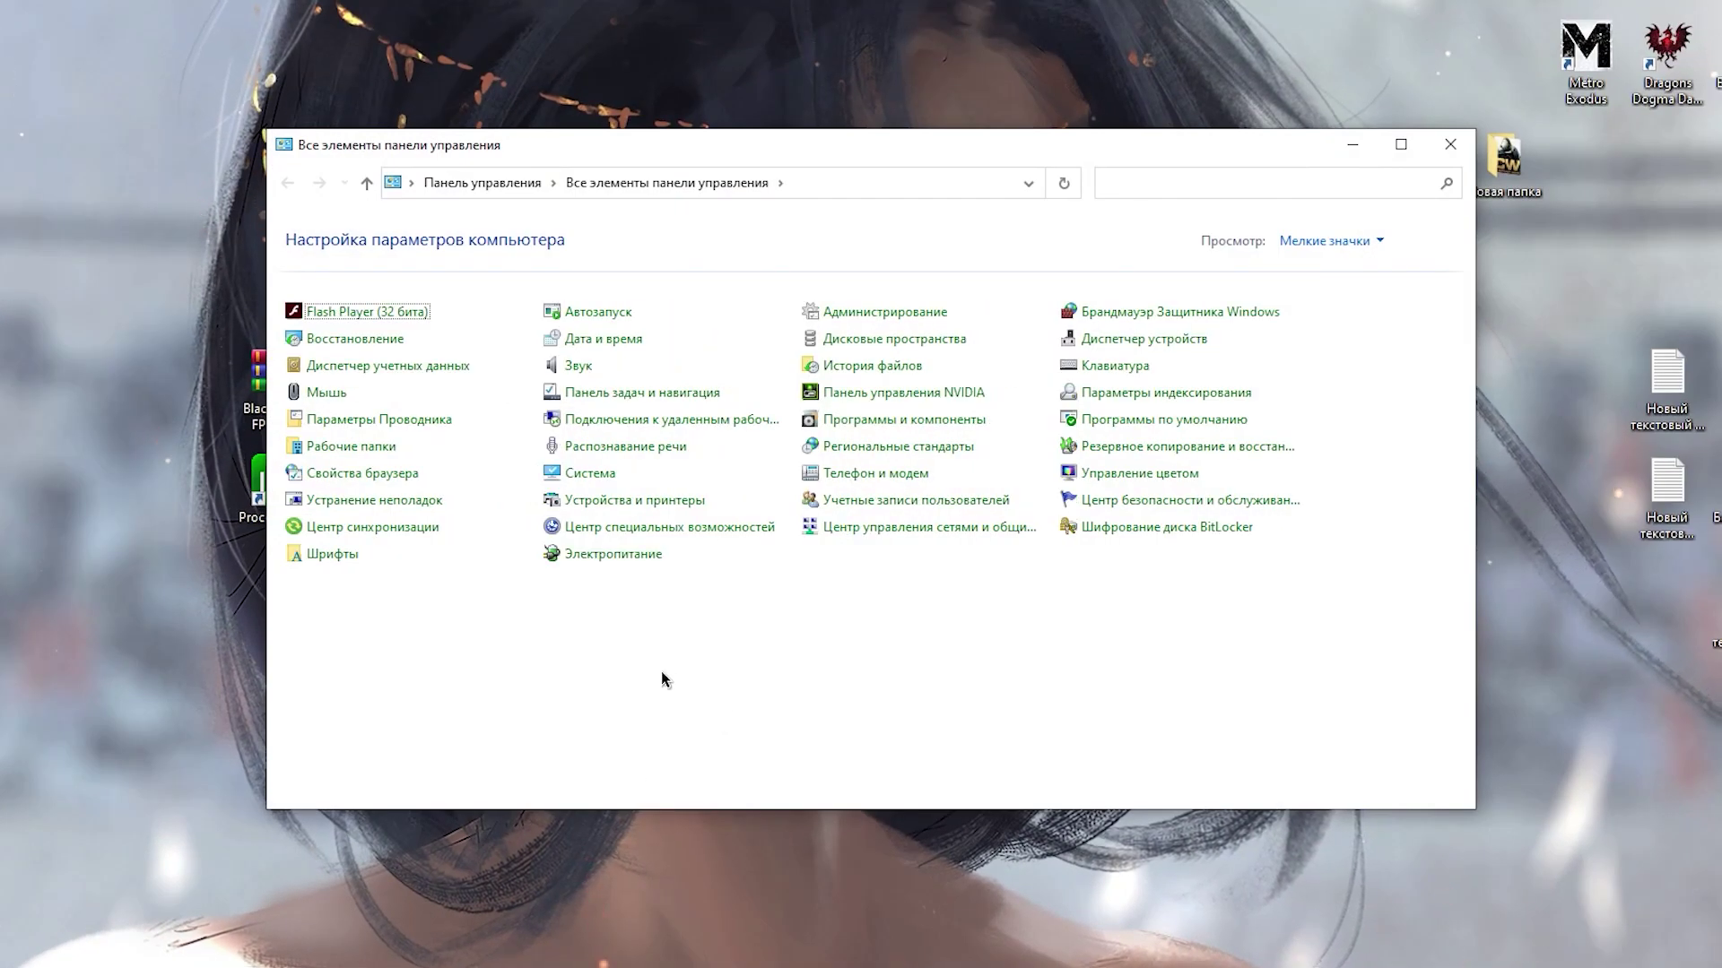
pyautogui.click(617, 556)
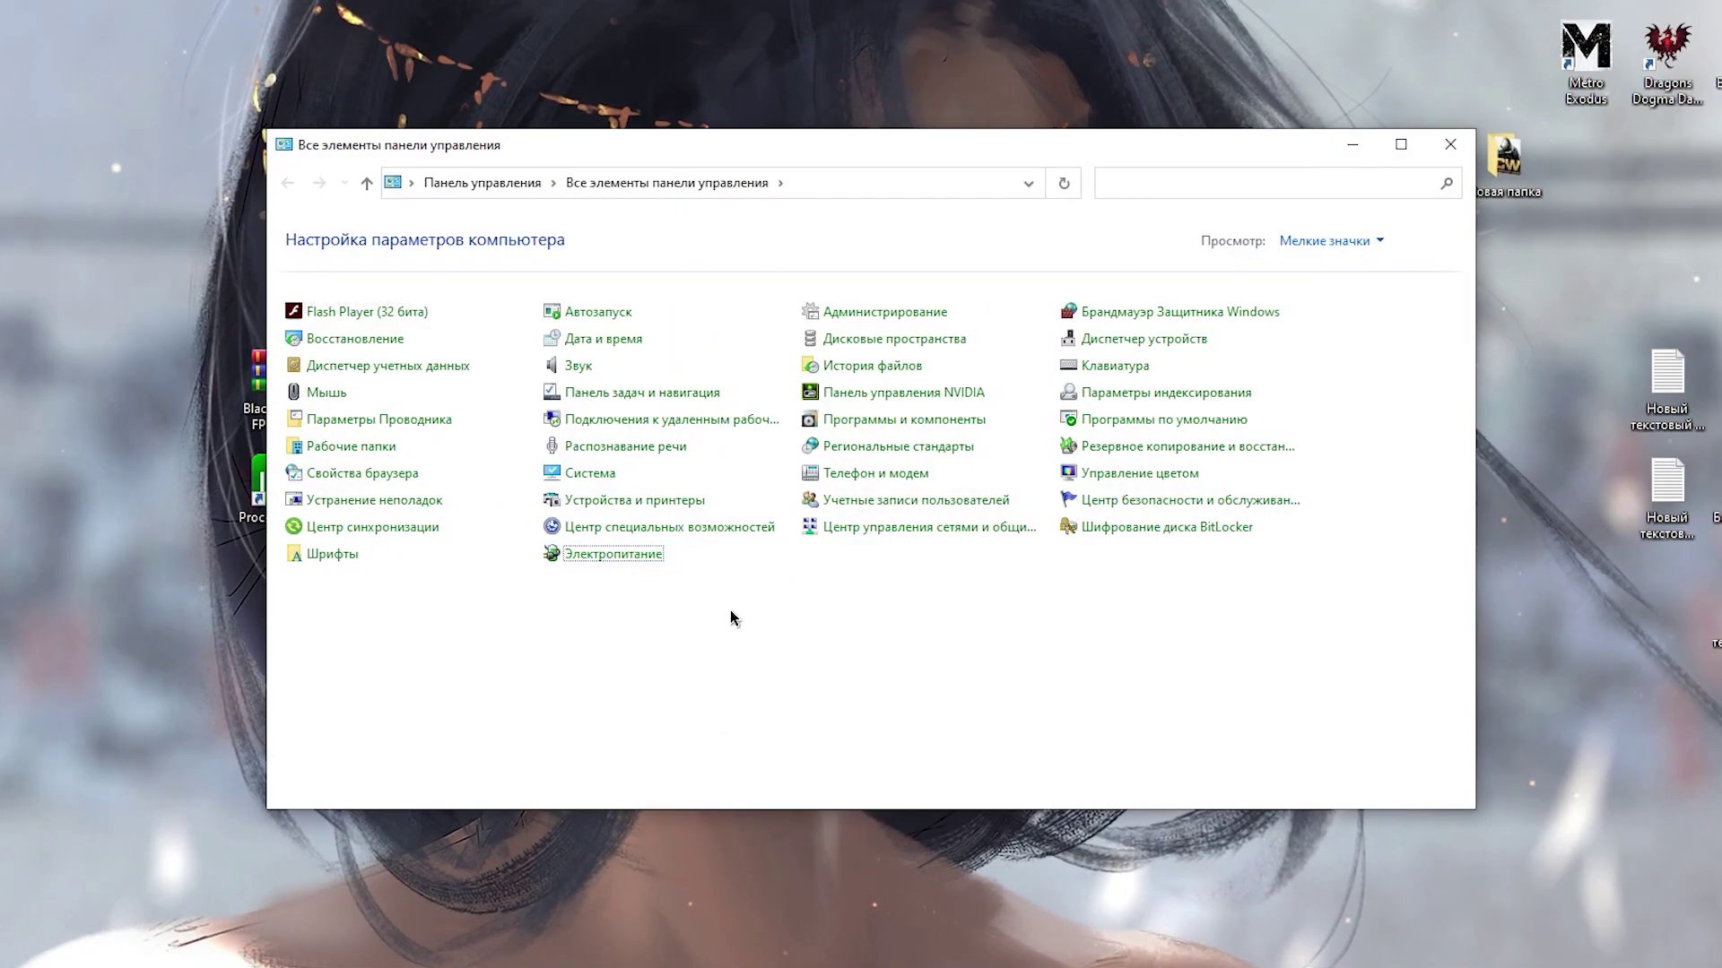
pyautogui.click(647, 504)
pyautogui.scroll(-3, 536, 606)
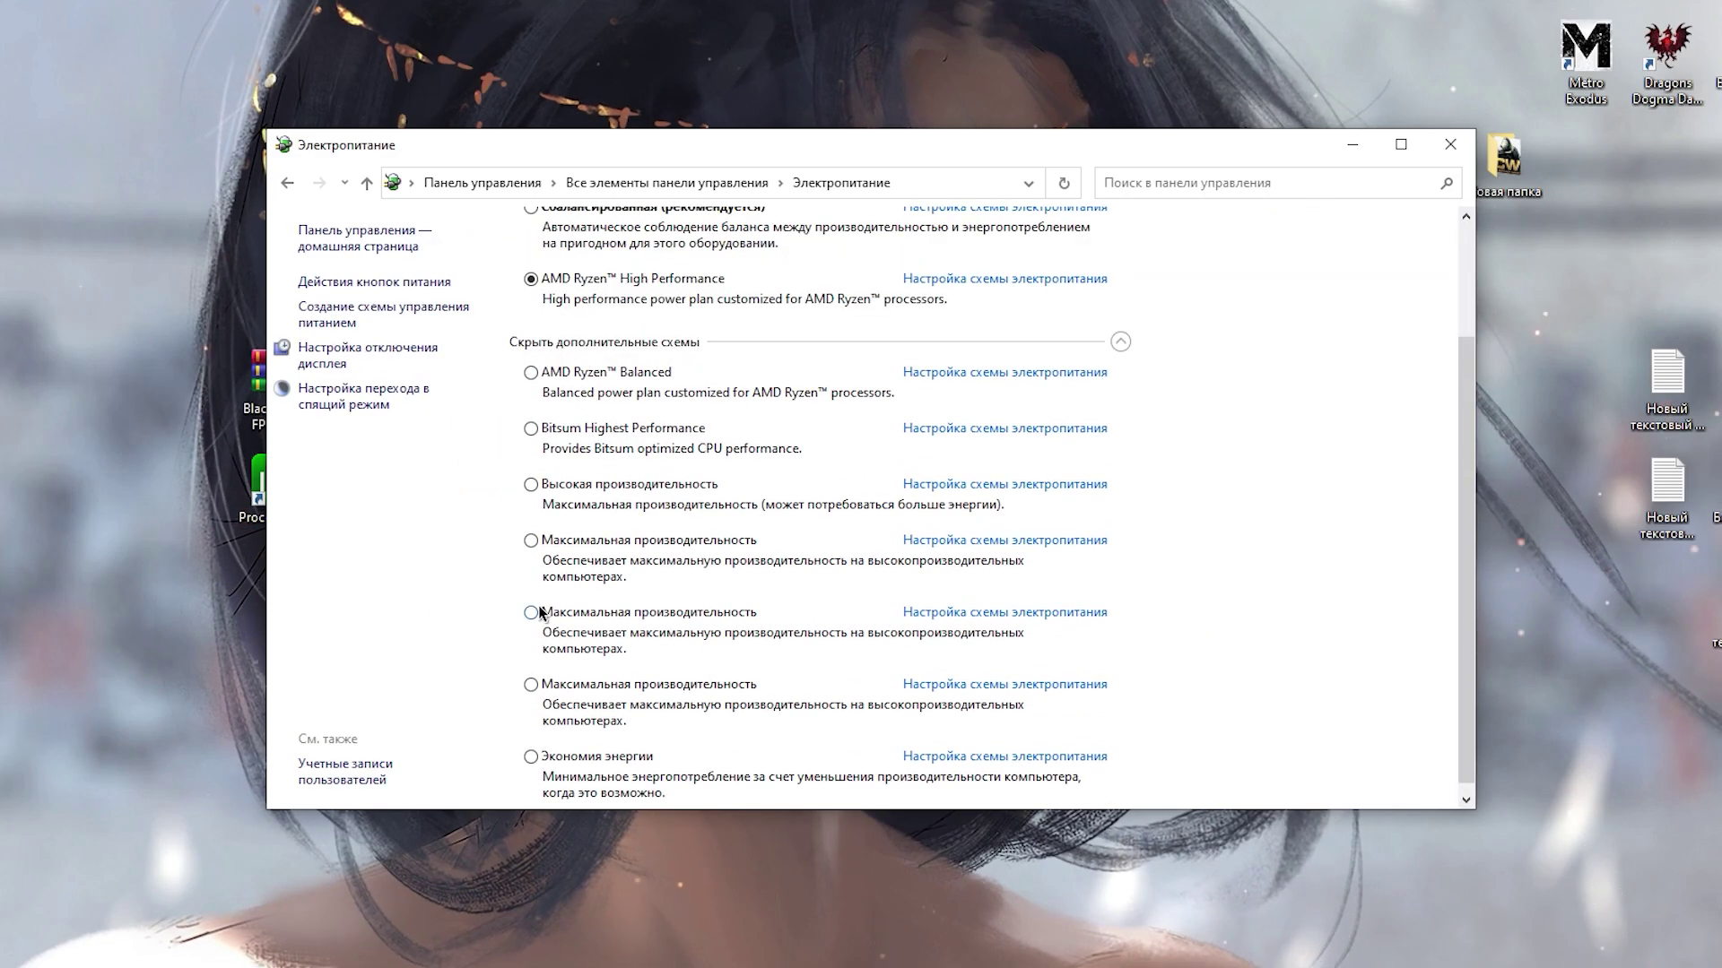
pyautogui.click(578, 613)
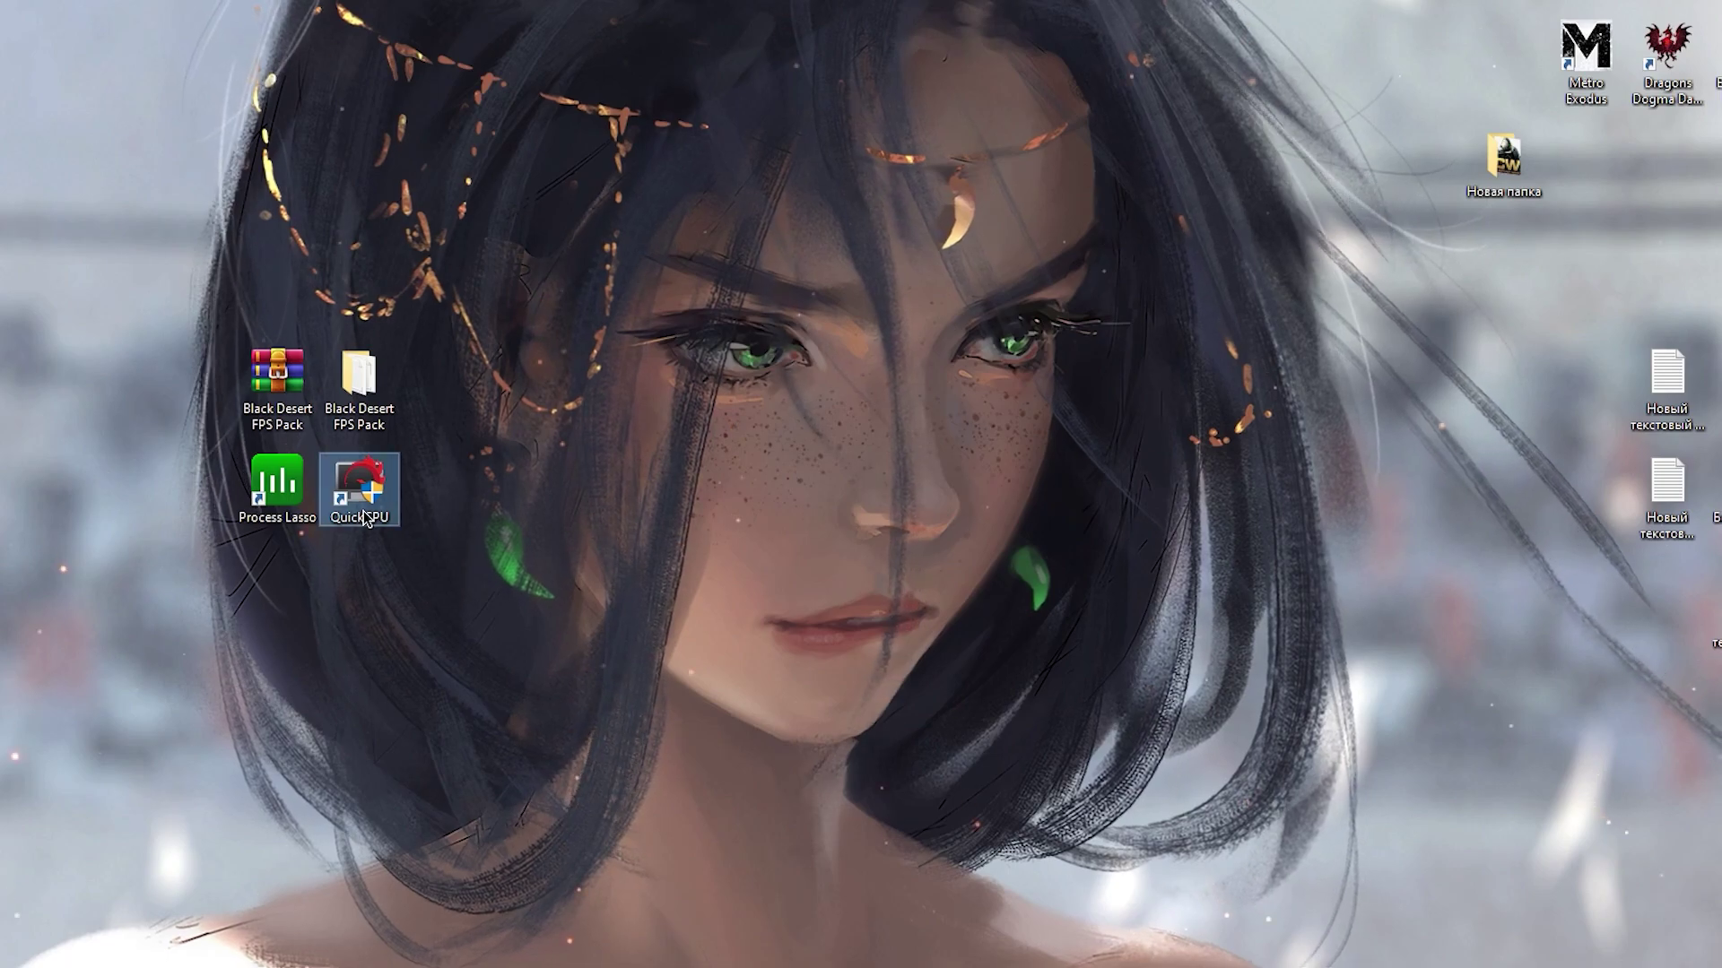
# Launch Quick CPU from its desktop shortcut.
pyautogui.rightClick(365, 518)
pyautogui.click(466, 169)
pyautogui.click(753, 615)
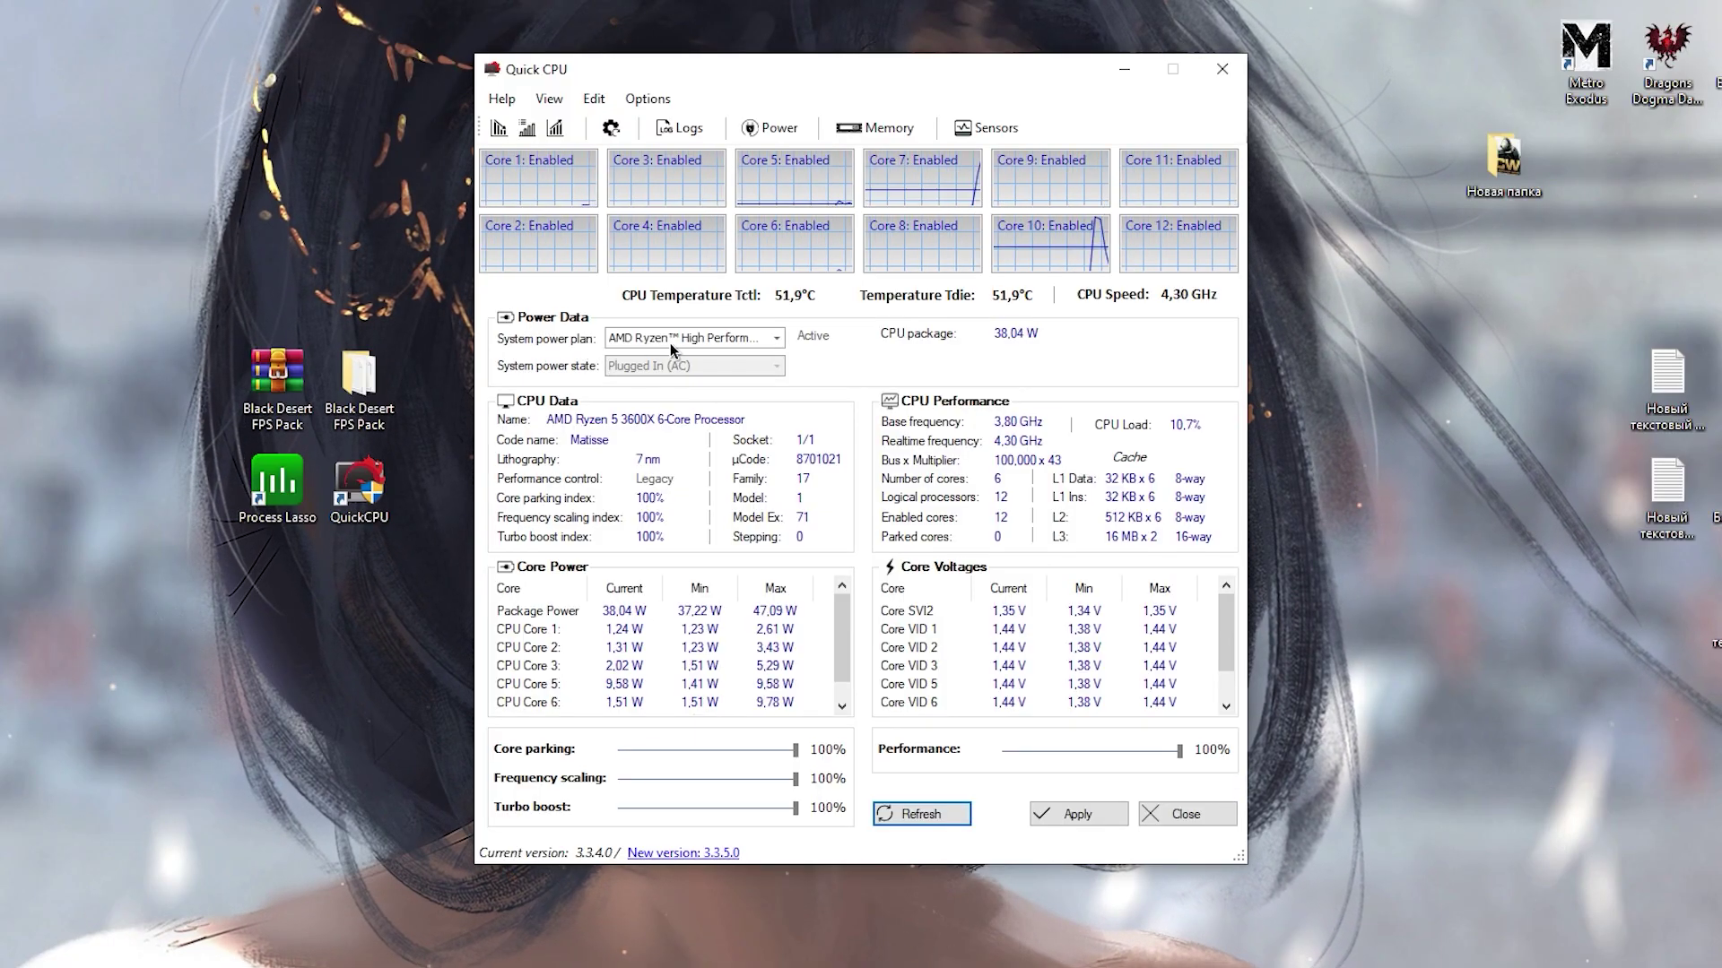
# Try the Максимальная производительность and Высокая производительность system power plans without activating them.
pyautogui.click(750, 340)
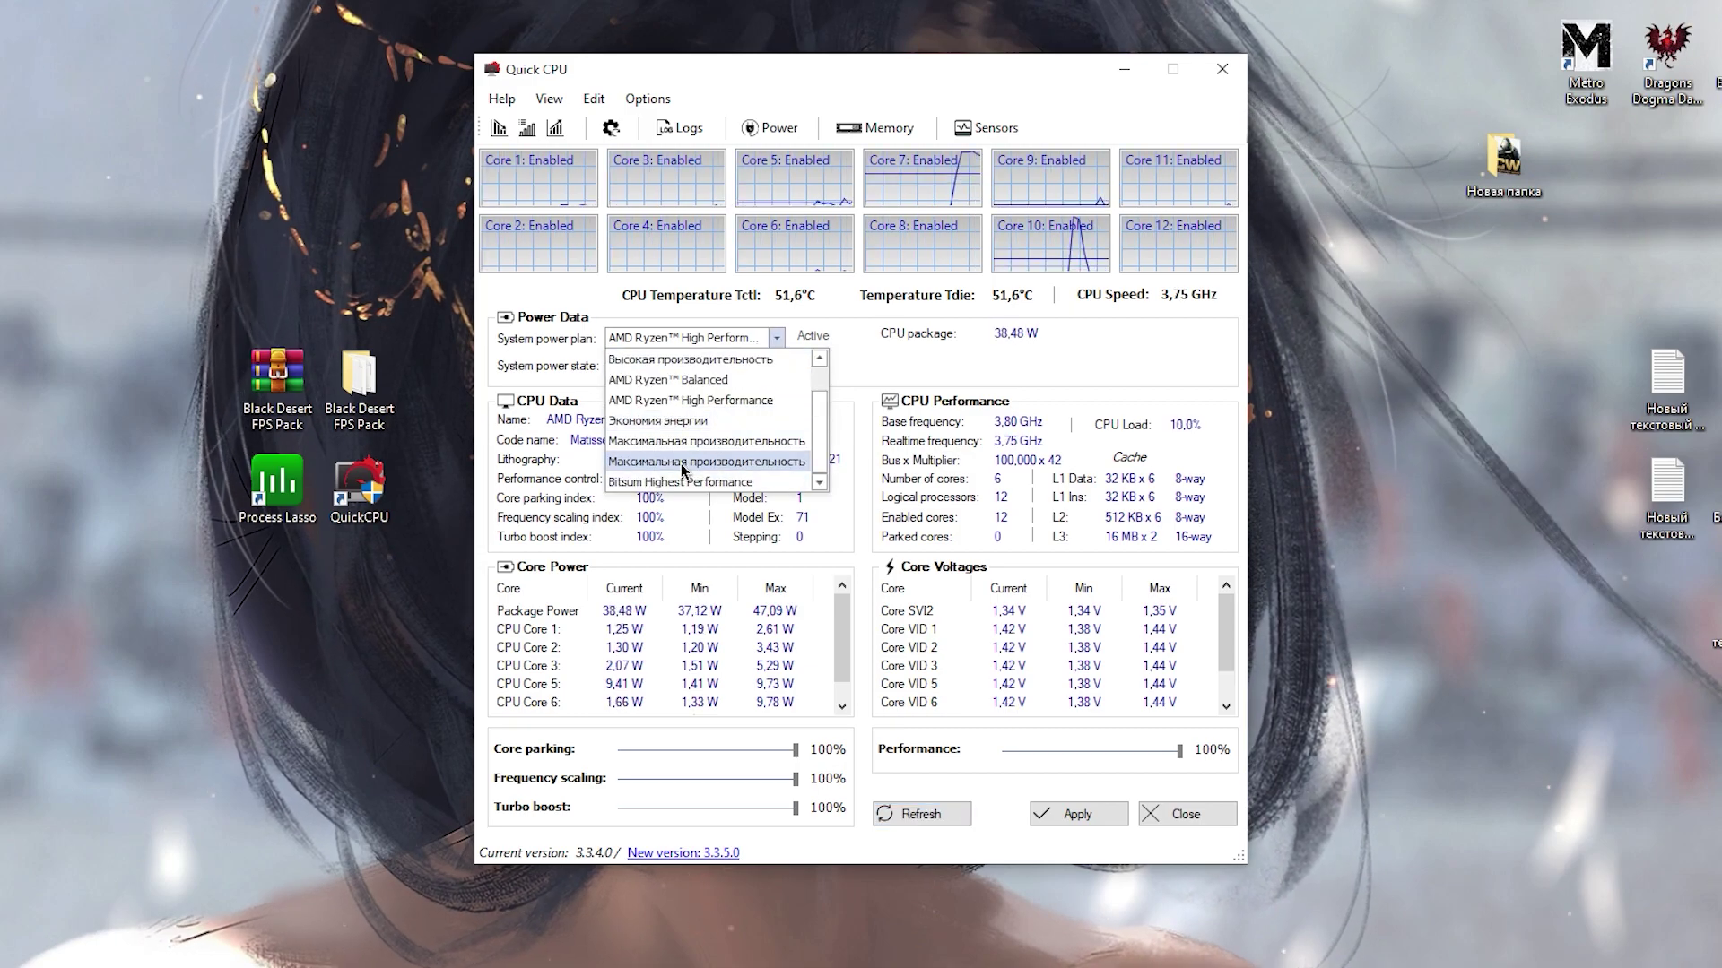
pyautogui.click(687, 451)
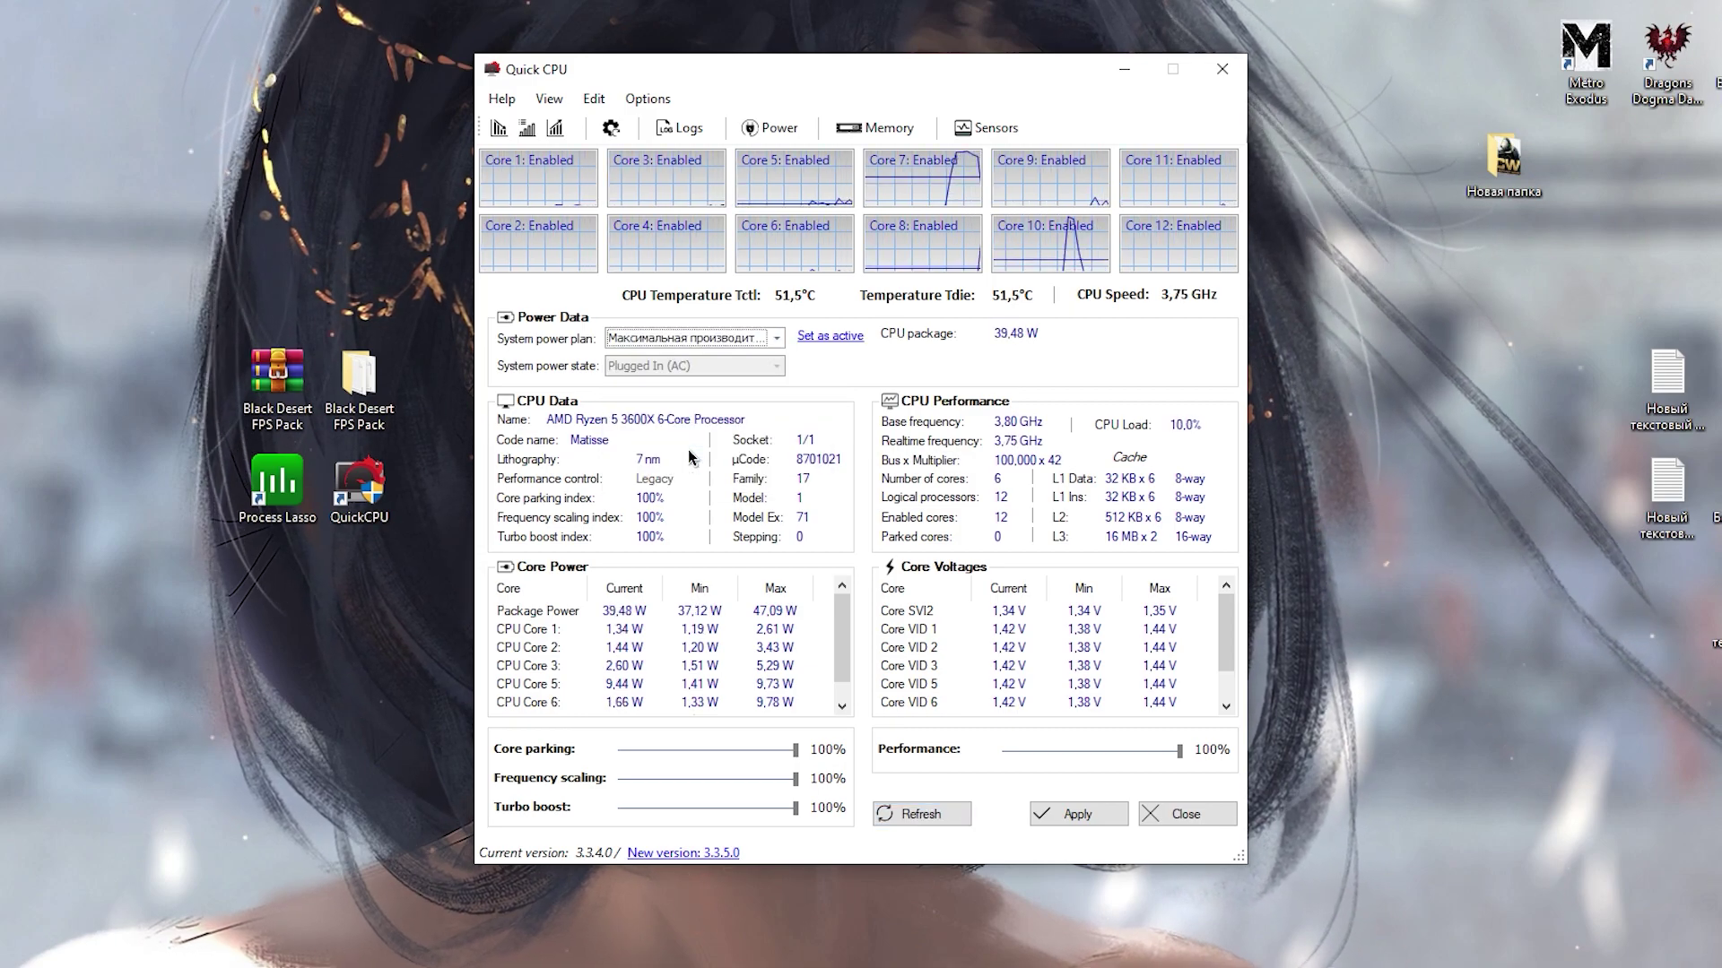
pyautogui.click(778, 338)
pyautogui.click(708, 379)
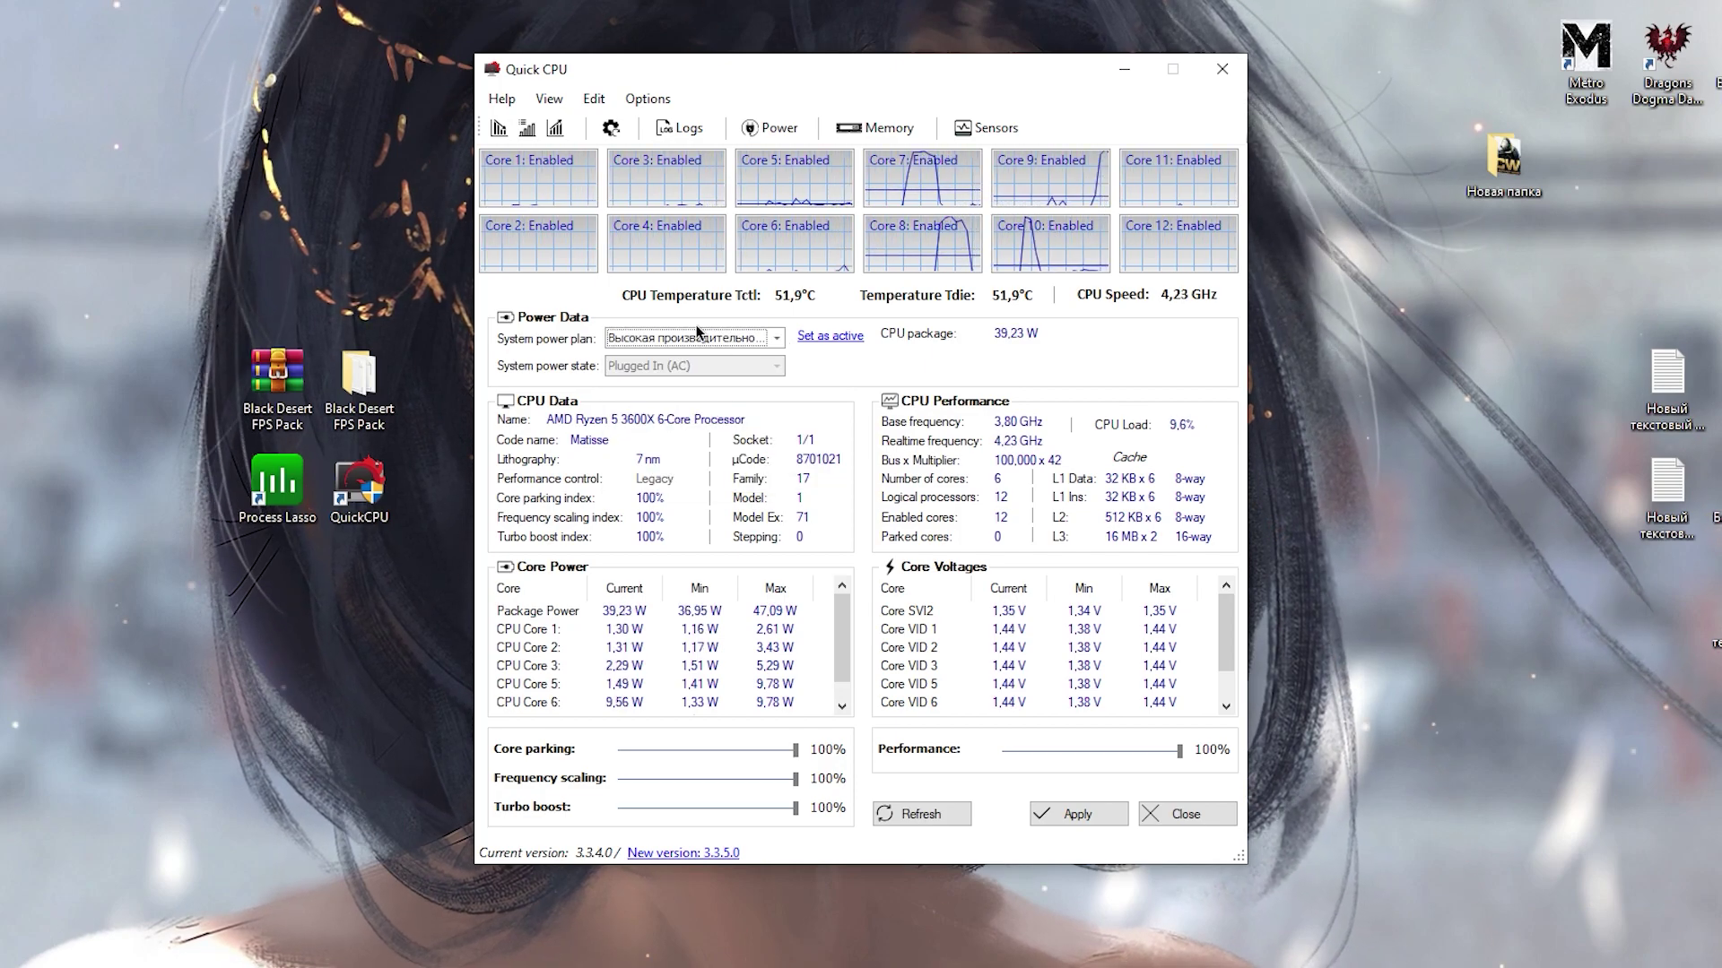
# Select the AMD Ryzen High Performance power plan and apply the Quick CPU settings with core parking at 100%.
pyautogui.click(703, 336)
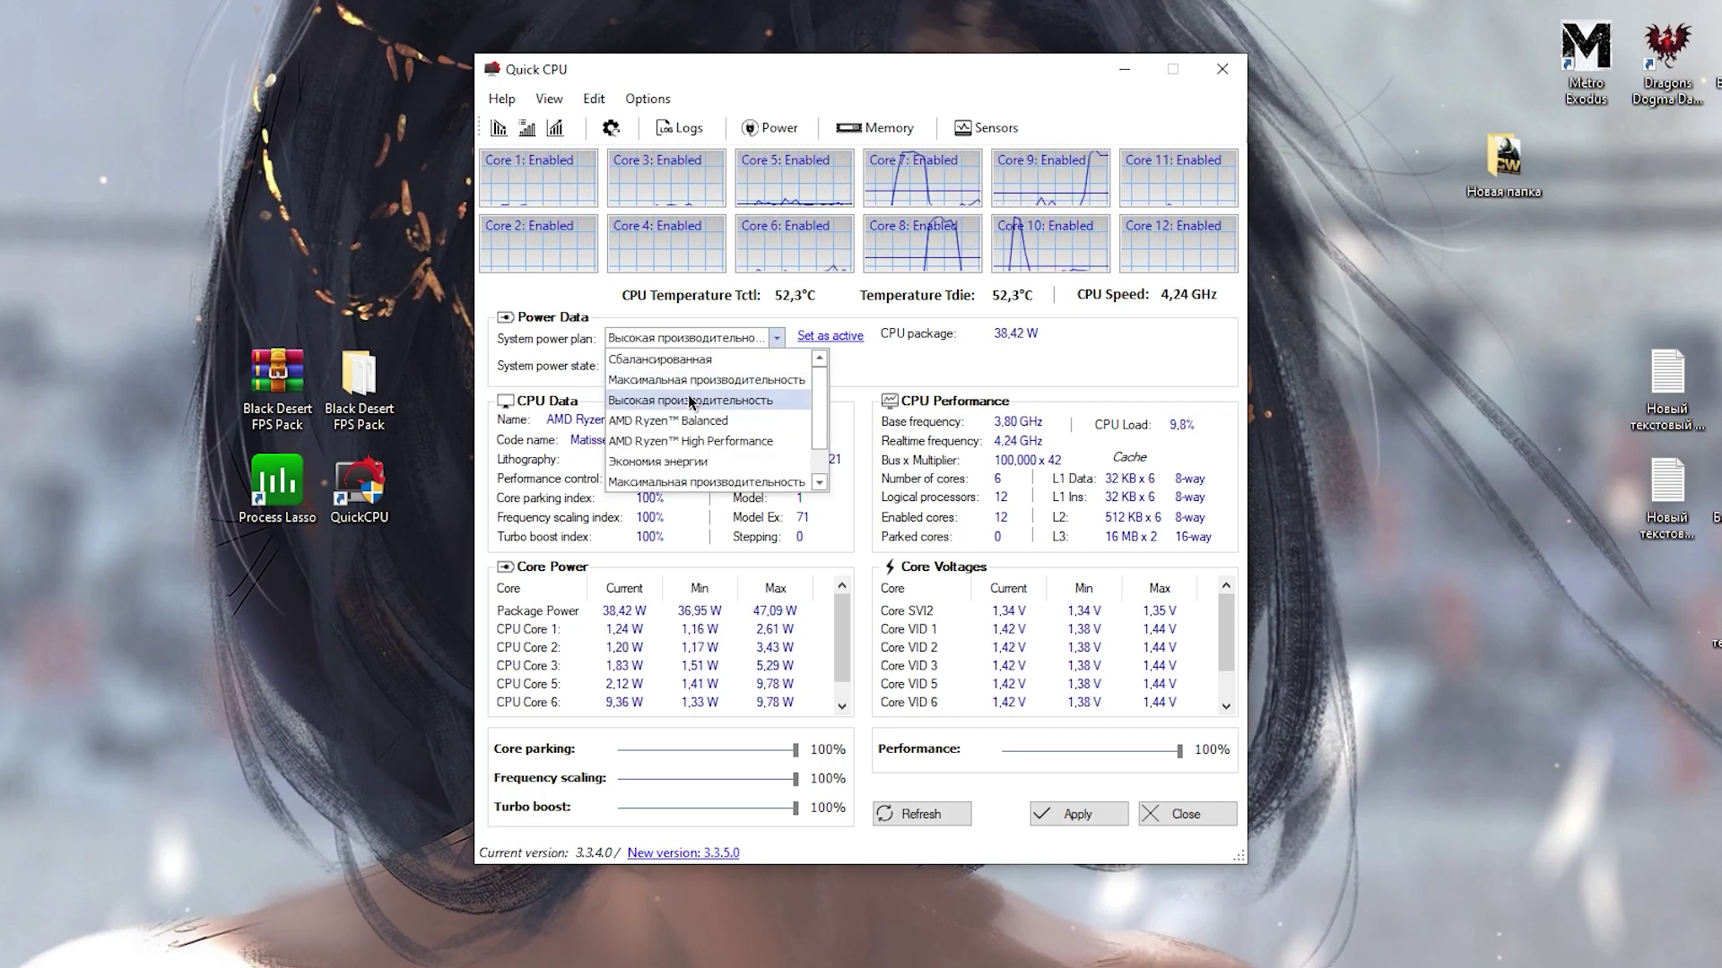
pyautogui.click(690, 441)
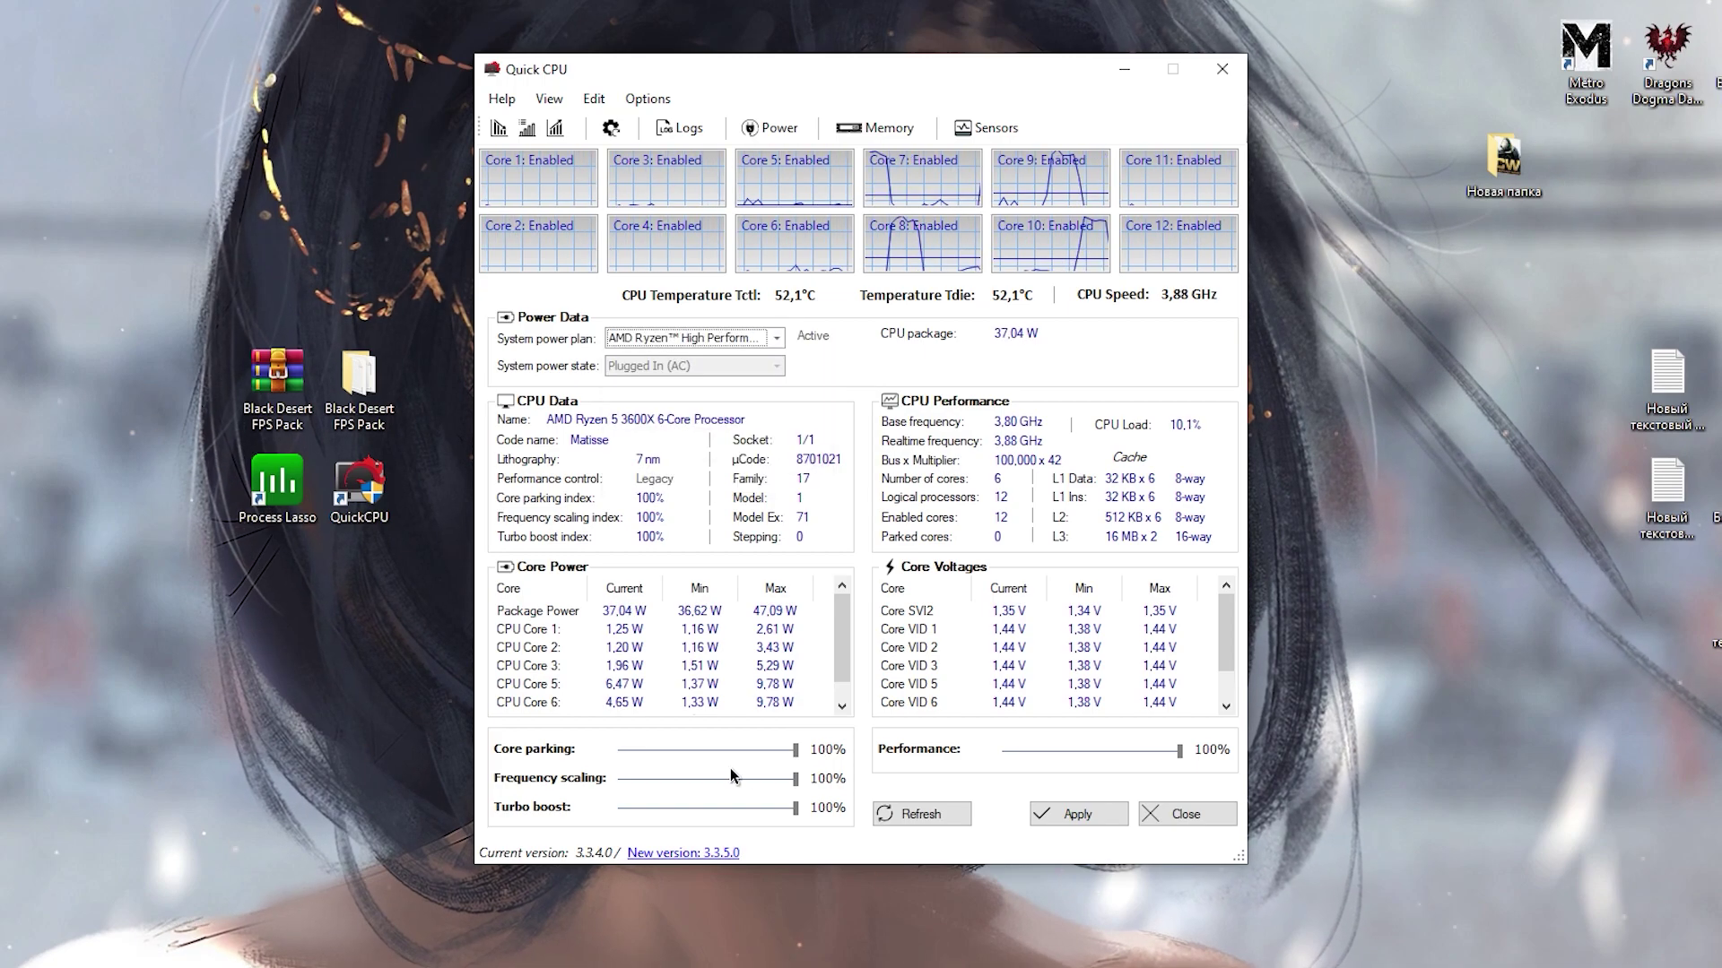
pyautogui.click(795, 749)
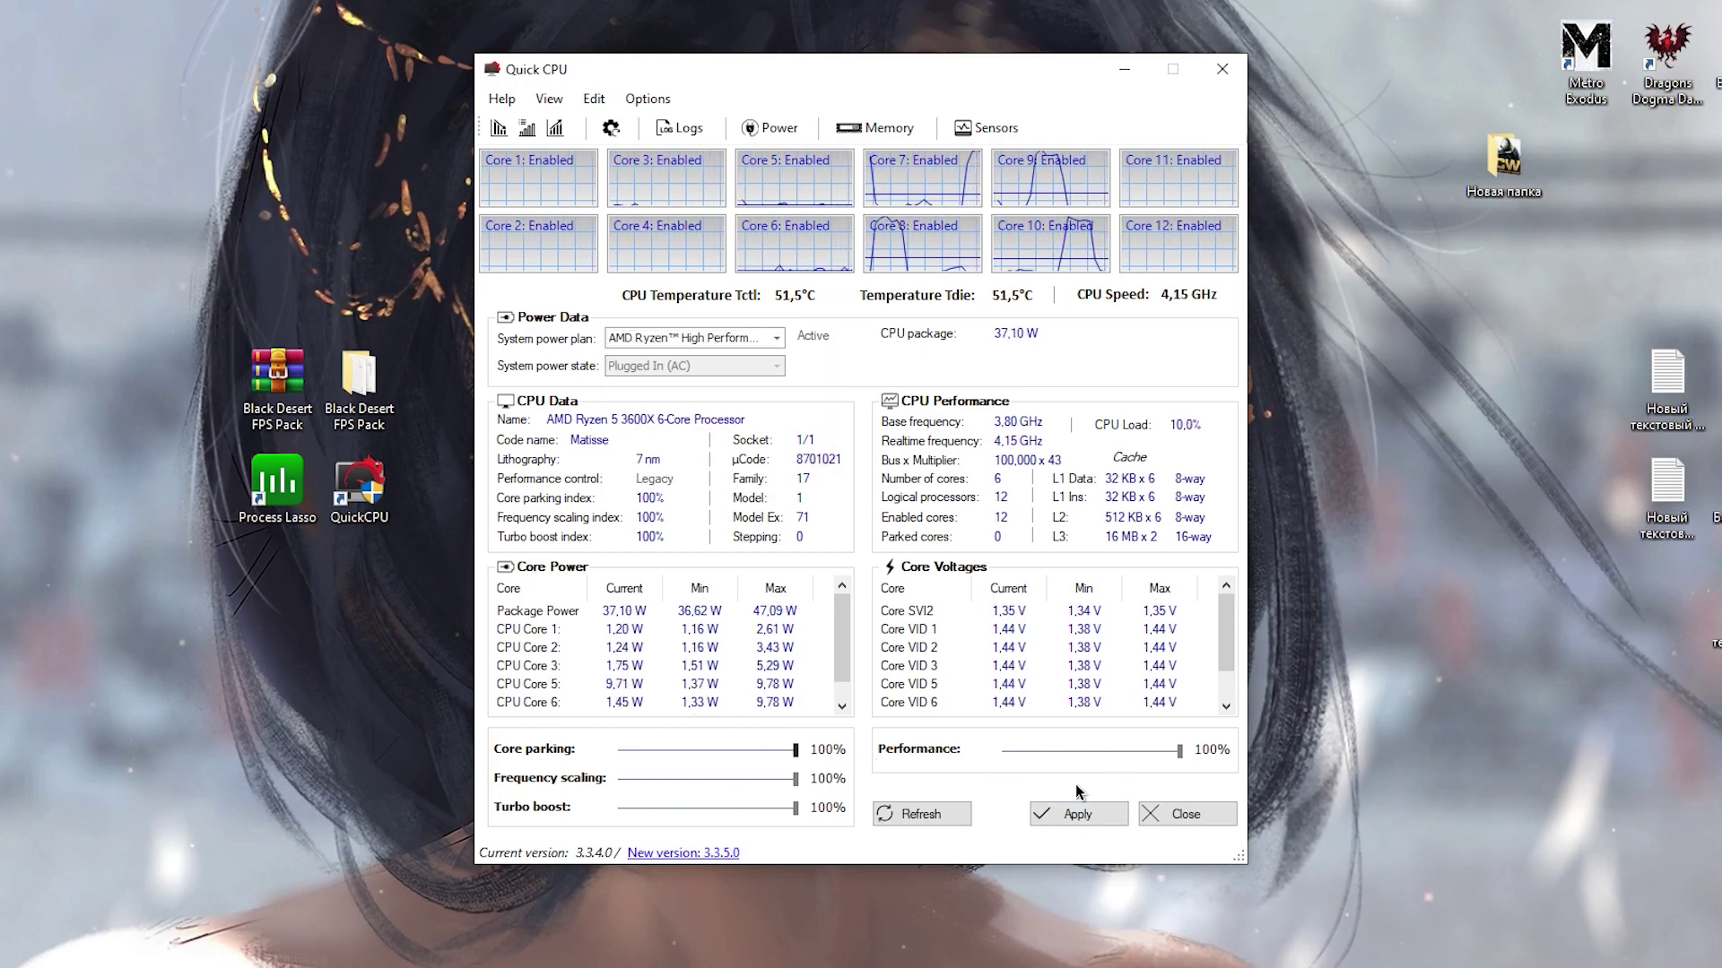
pyautogui.click(1053, 814)
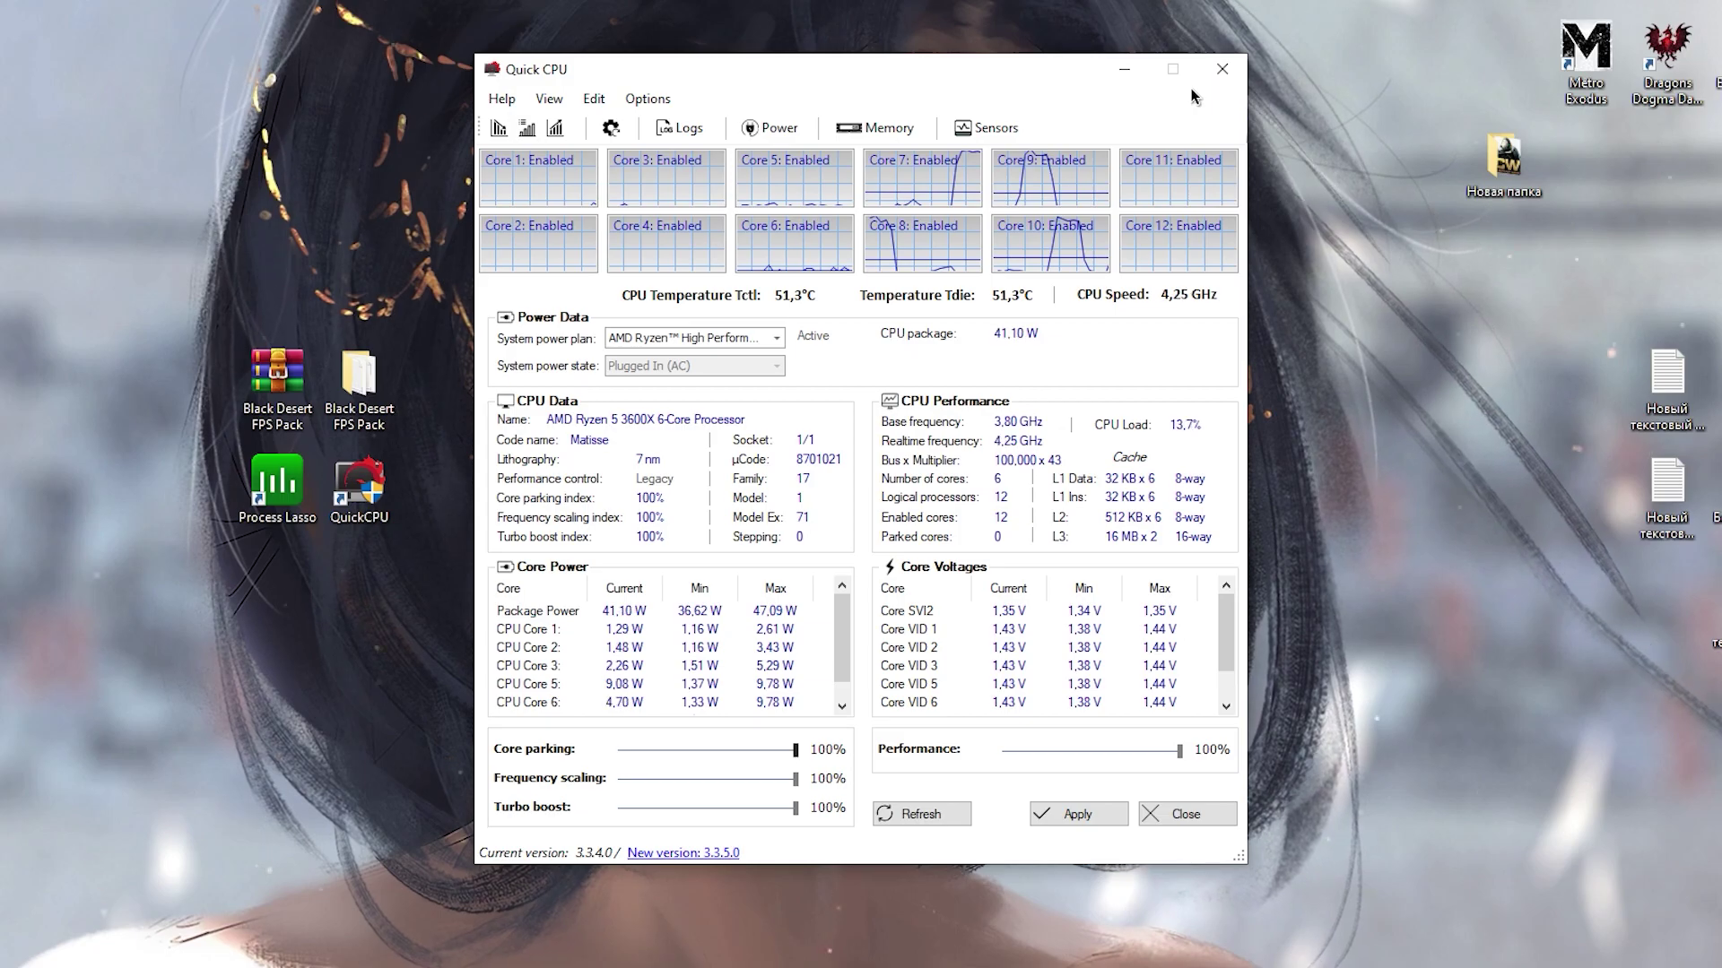
pyautogui.click(1221, 70)
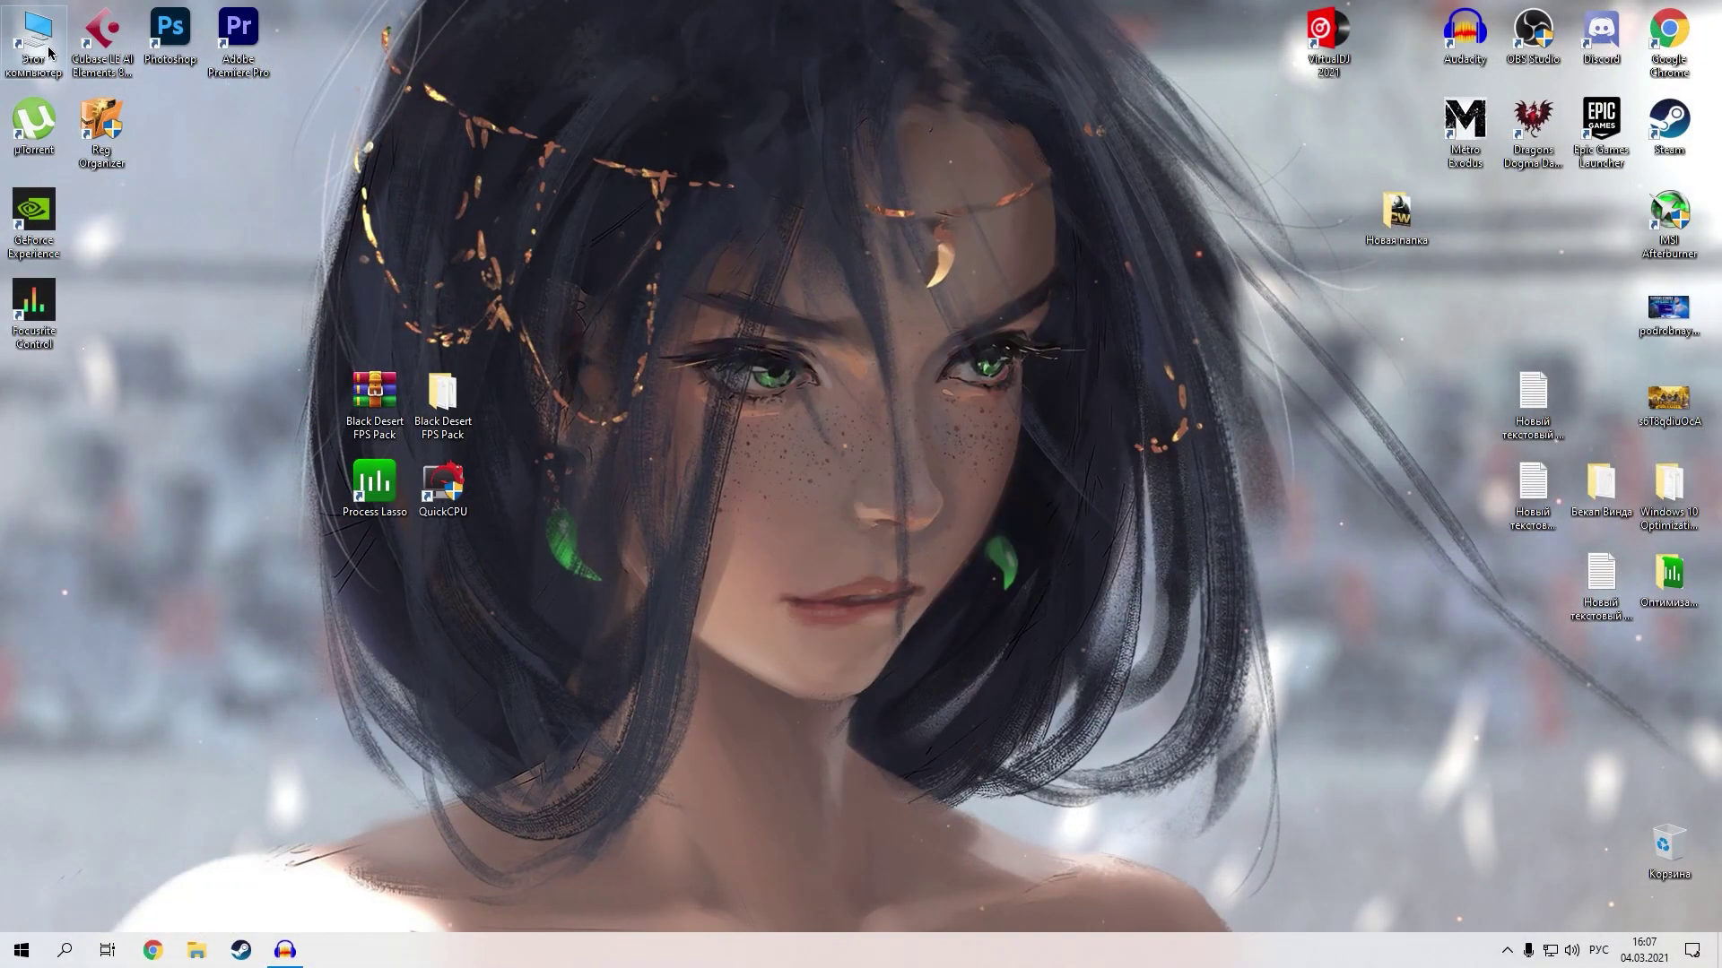
# In the advanced system performance options, choose the best-performance visual effects and keep only Сглаживание неровностей экранных шрифтов enabled.
pyautogui.doubleClick(49, 52)
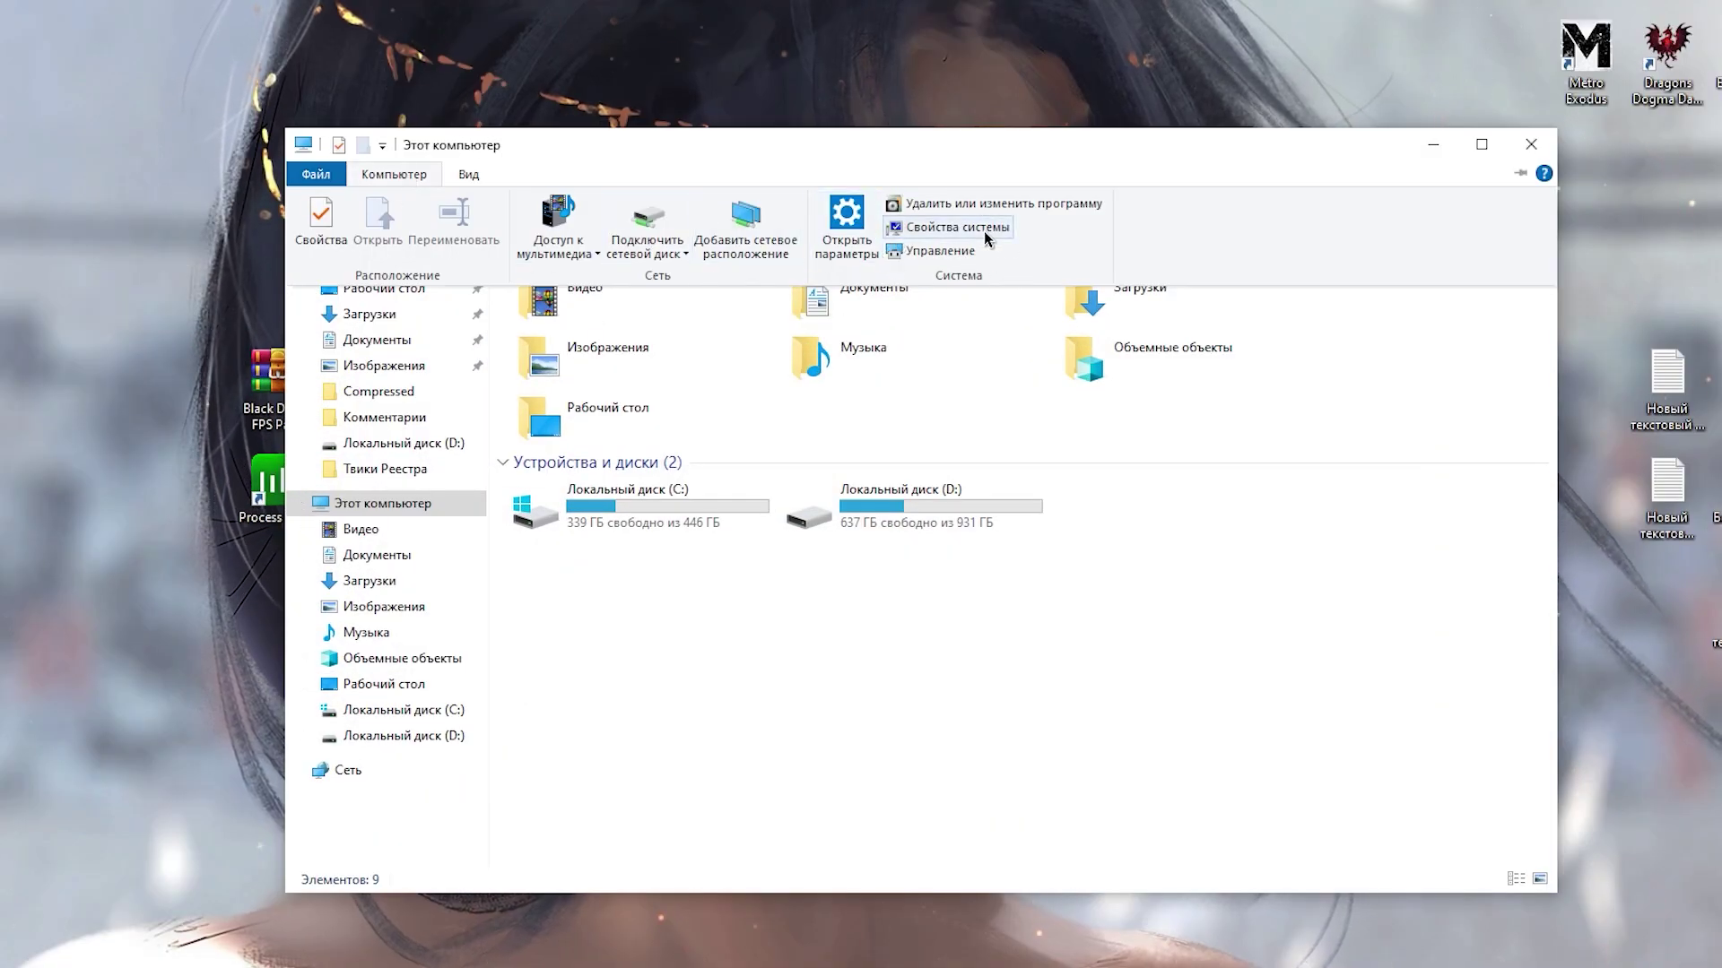
pyautogui.click(983, 230)
pyautogui.click(1100, 486)
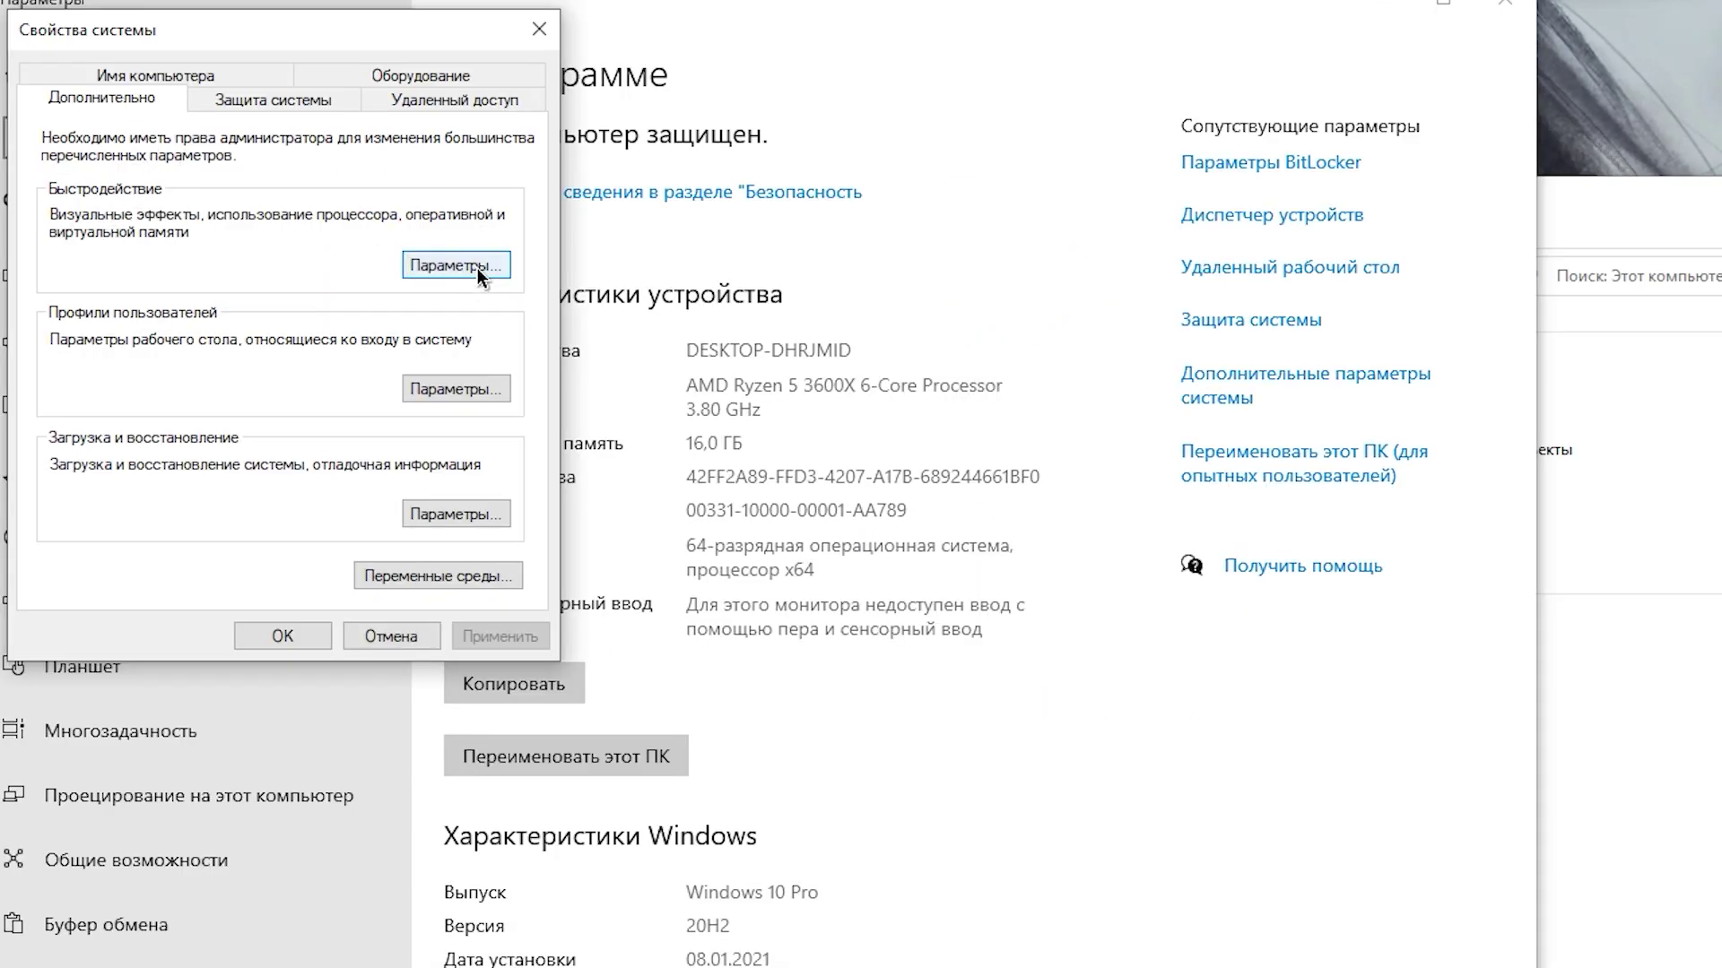
pyautogui.click(475, 267)
pyautogui.click(139, 387)
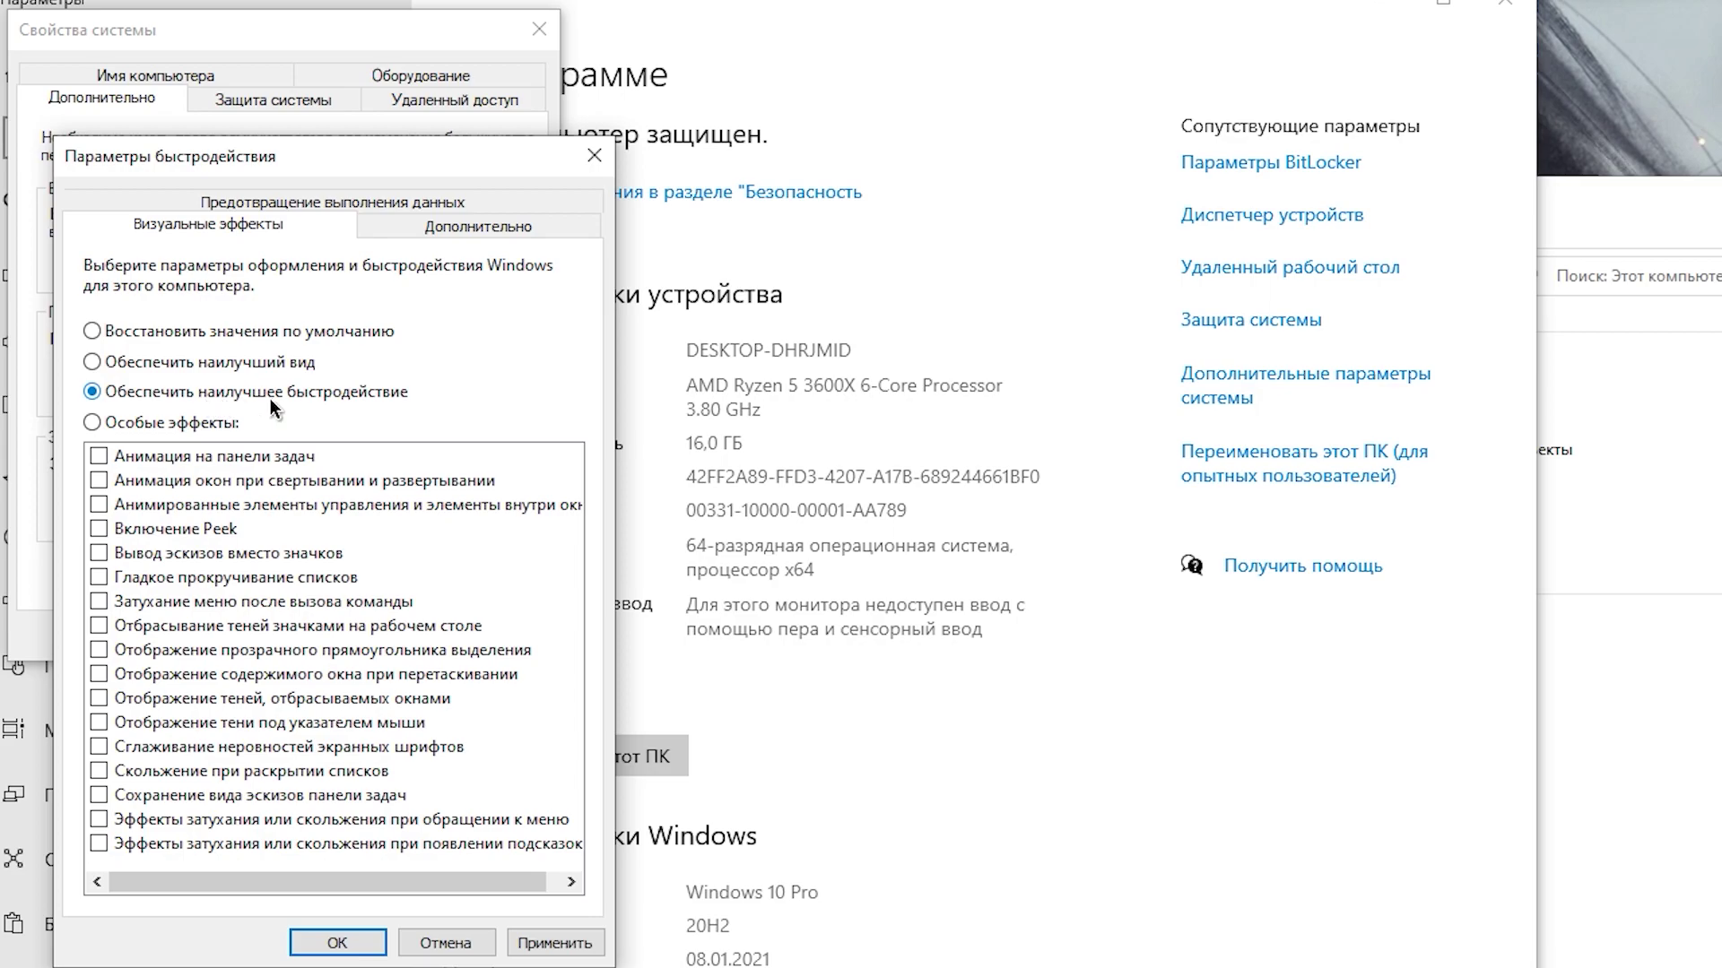
pyautogui.click(99, 747)
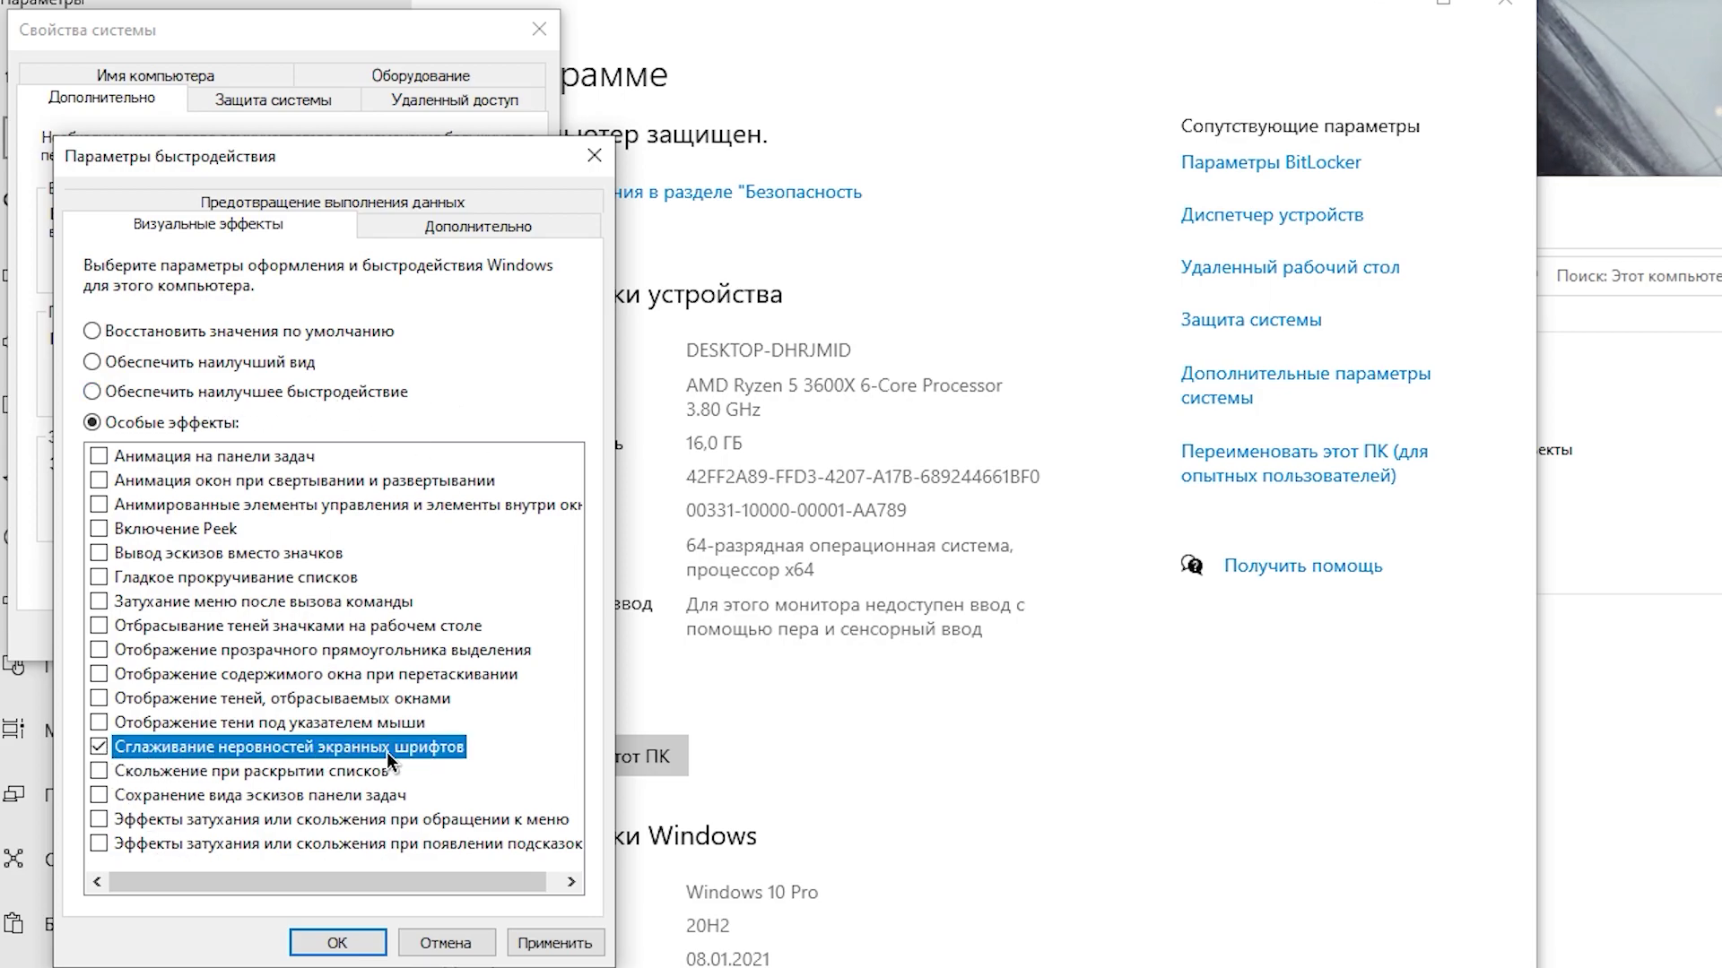
# Open the virtual memory settings from the advanced performance options.
pyautogui.click(477, 226)
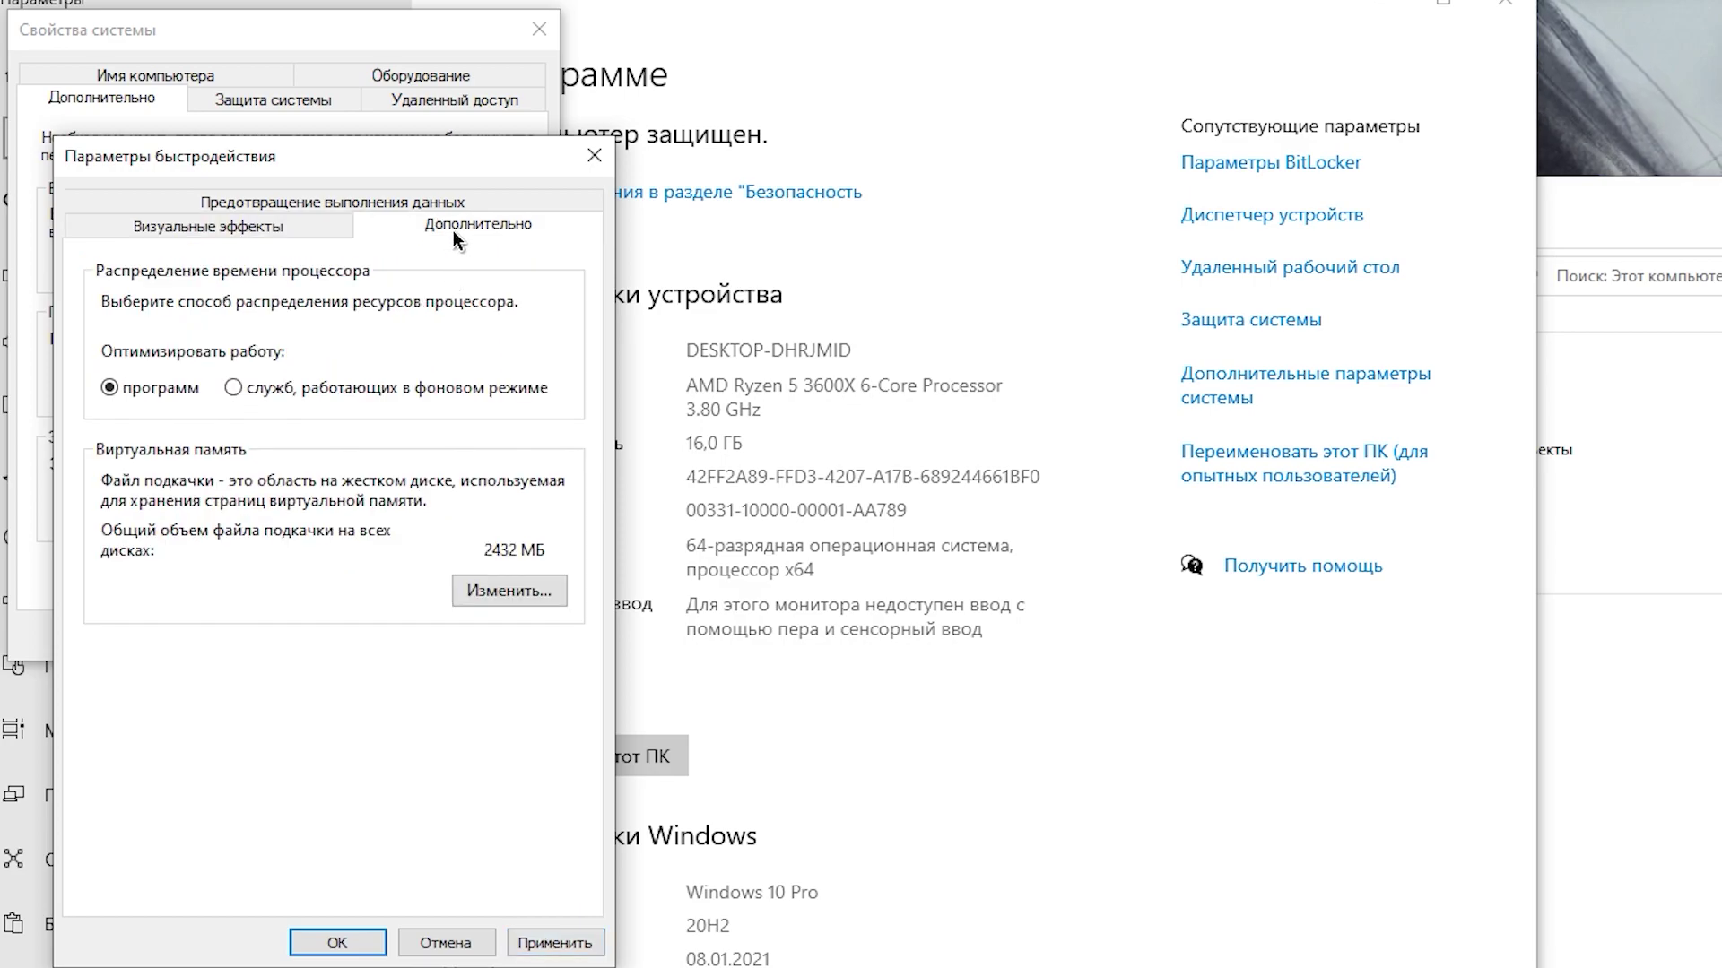
pyautogui.click(529, 590)
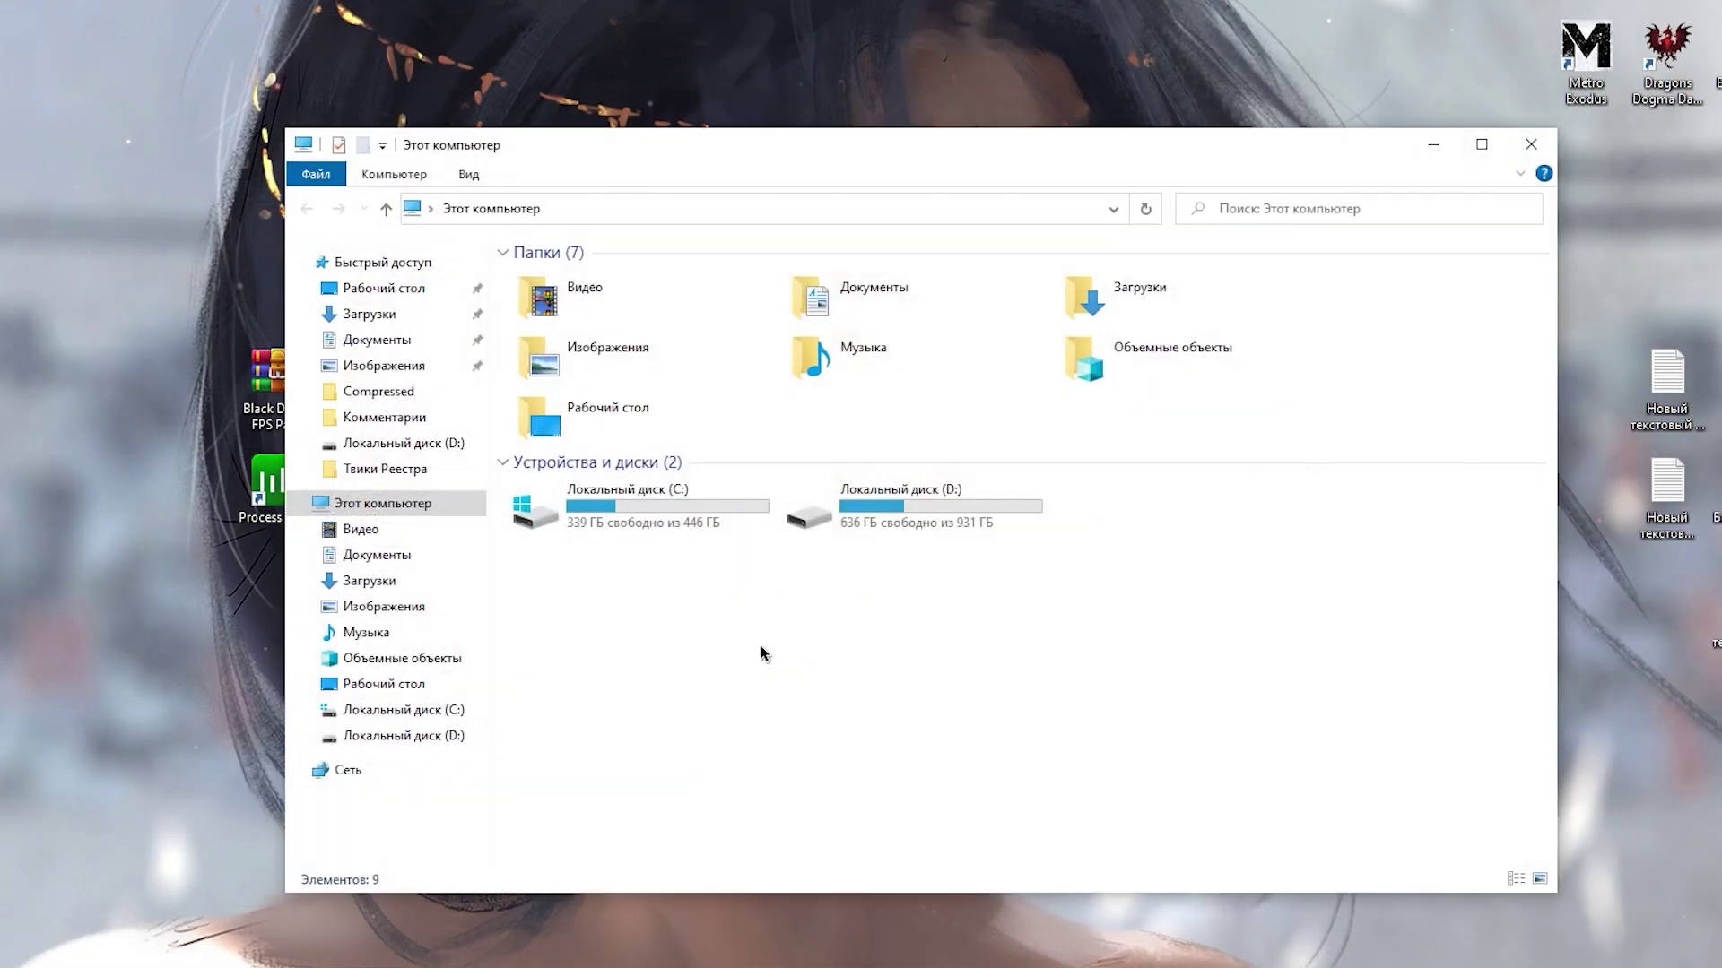
# Open the Temp folder under Пользователи, Admin, AppData, Local on drive C.
pyautogui.doubleClick(653, 511)
pyautogui.doubleClick(606, 414)
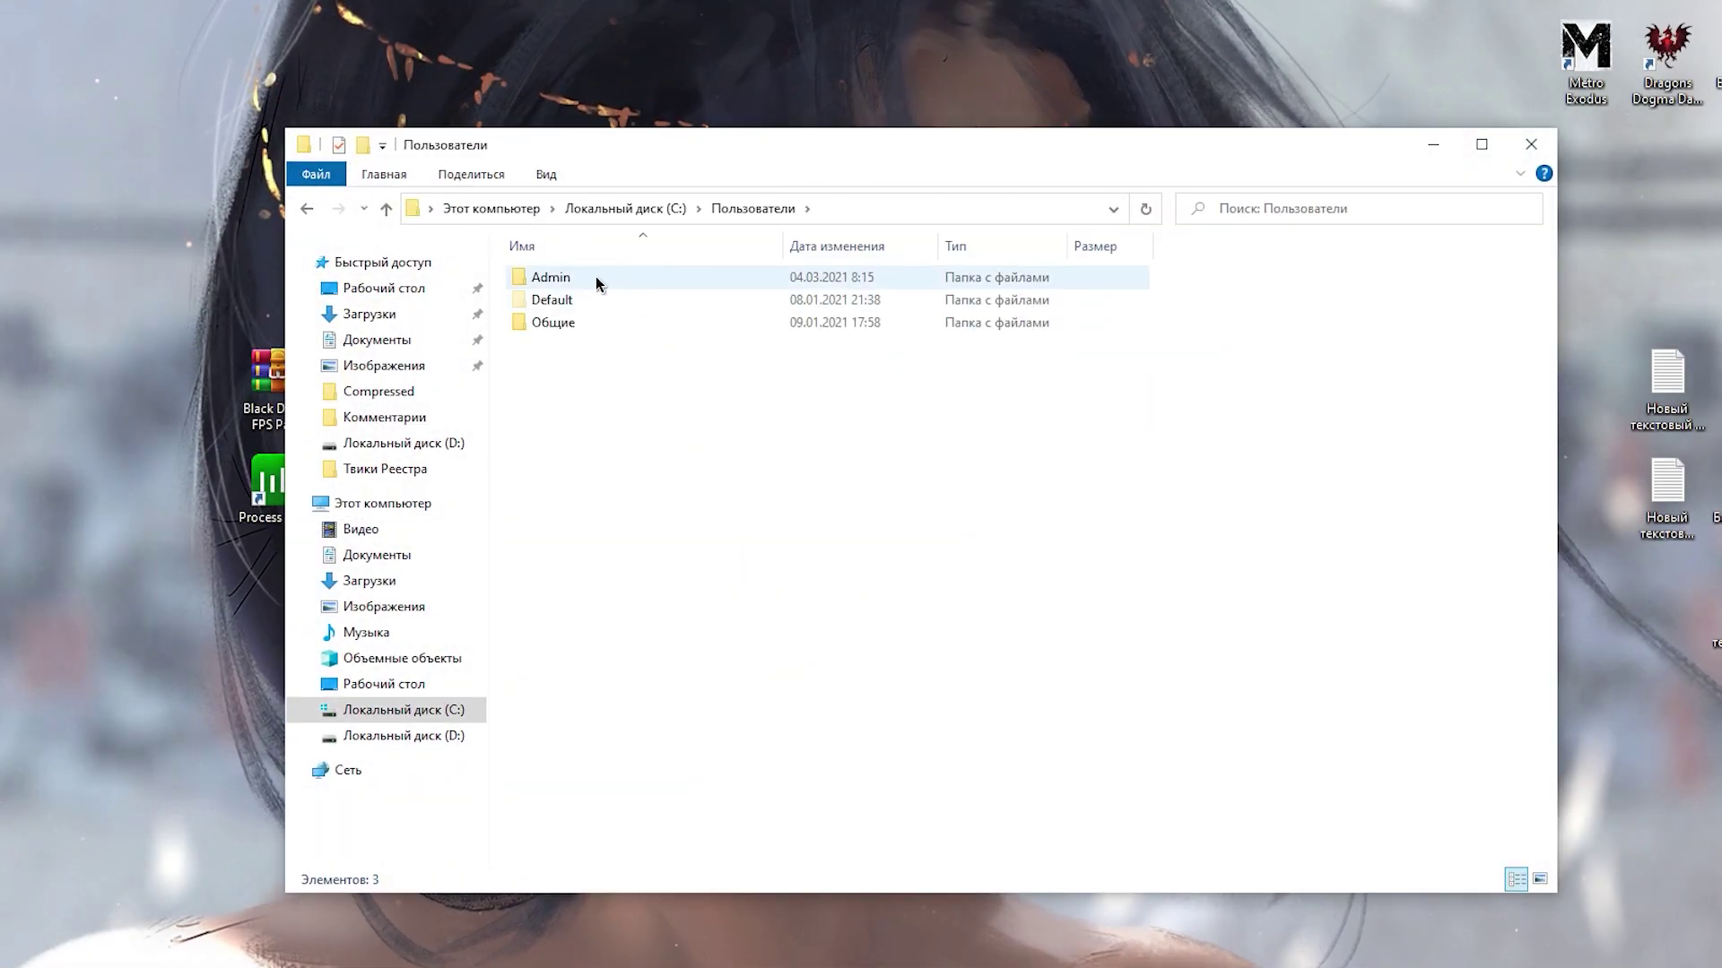
pyautogui.doubleClick(618, 277)
pyautogui.doubleClick(600, 307)
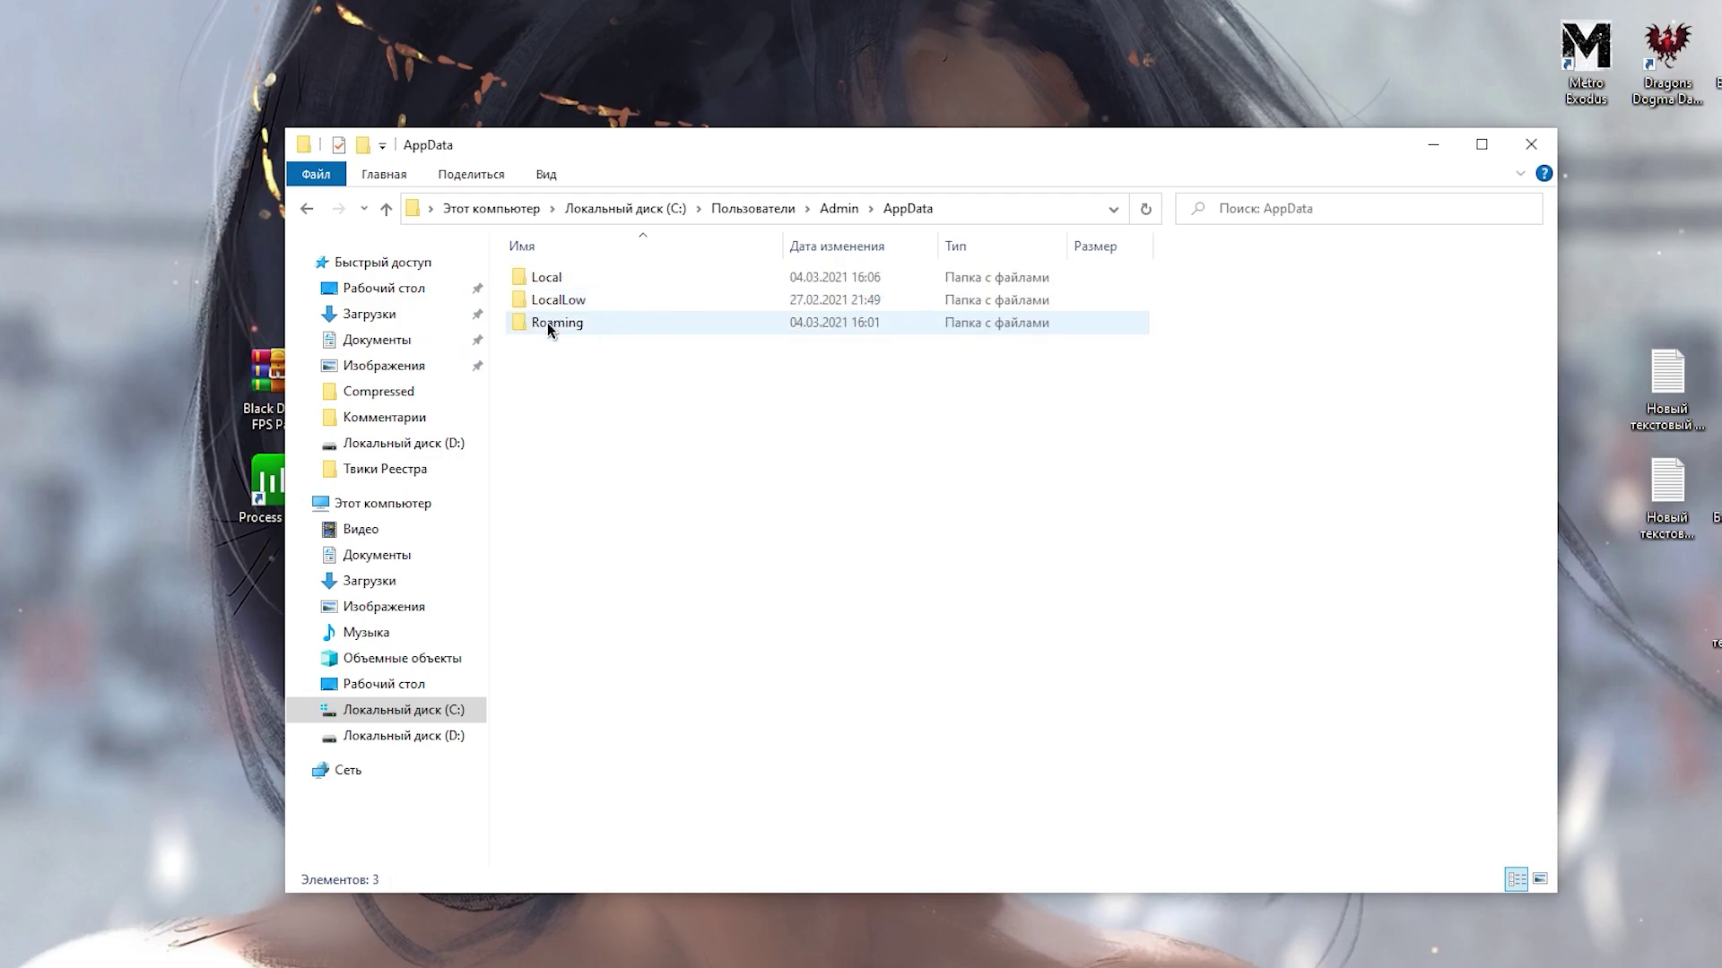
pyautogui.doubleClick(606, 279)
pyautogui.scroll(-8, 683, 695)
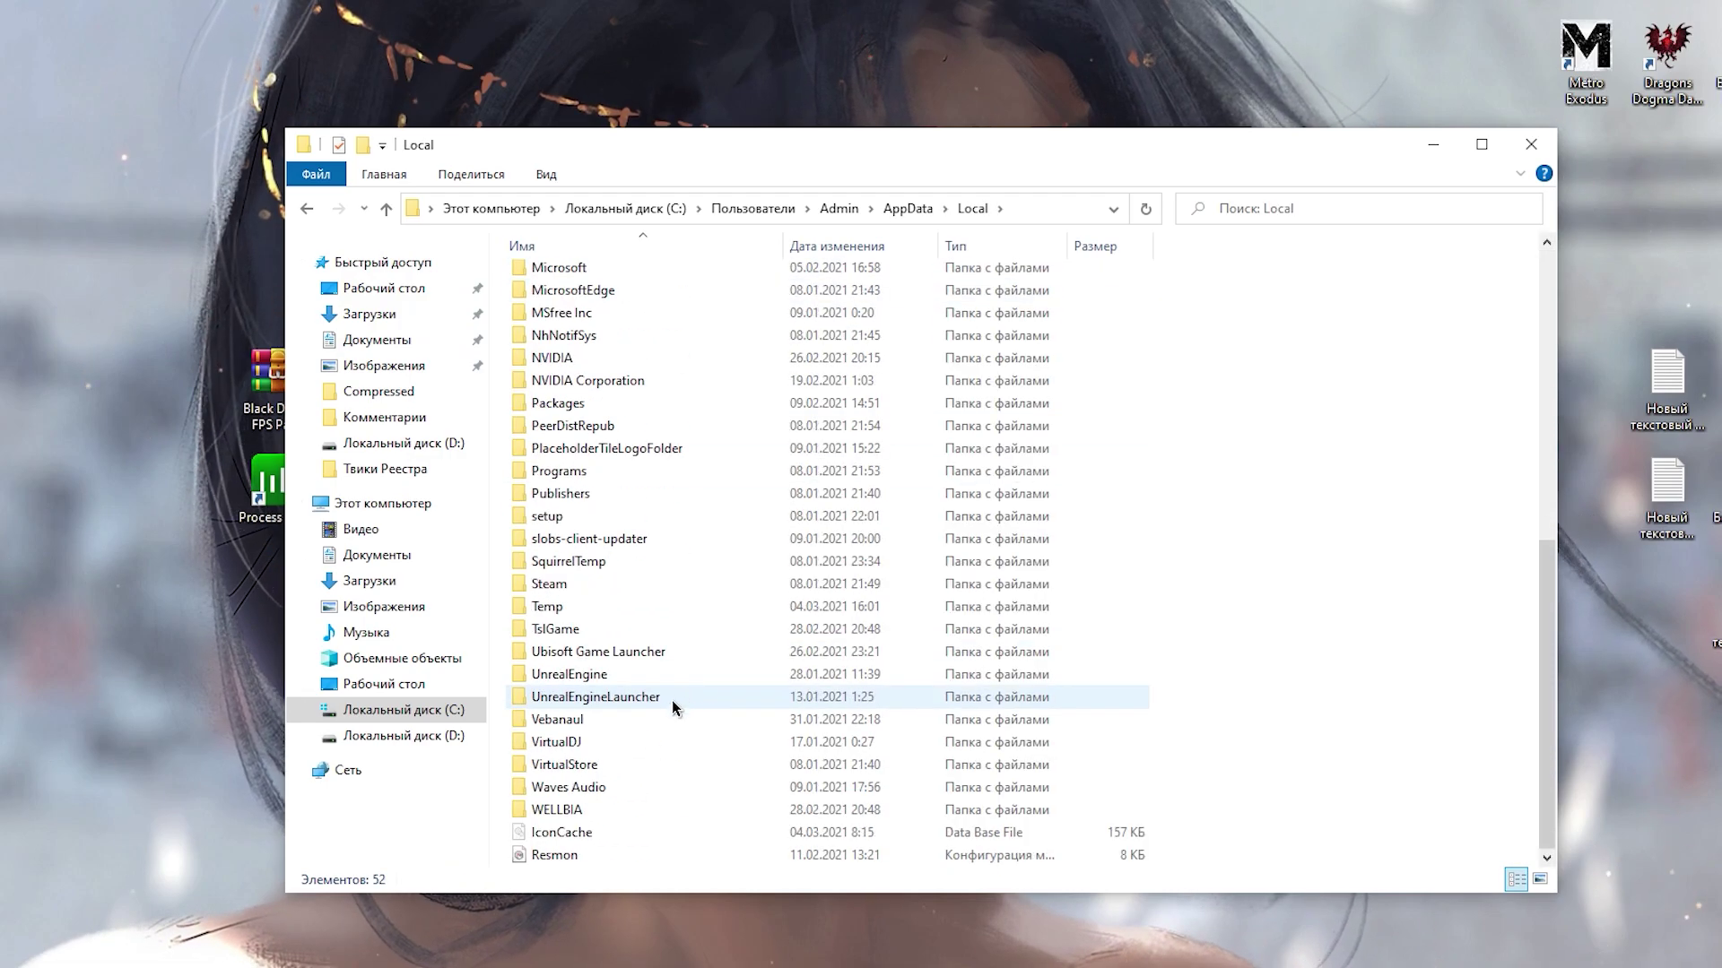
pyautogui.click(579, 615)
pyautogui.doubleClick(579, 615)
# Delete all items in the Temp folder, cancelling for files in use, and empty the Recycle Bin.
pyautogui.hotkey('ctrl', 'a')
pyautogui.scroll(-5, 589, 450)
pyautogui.rightClick(640, 391)
pyautogui.click(708, 700)
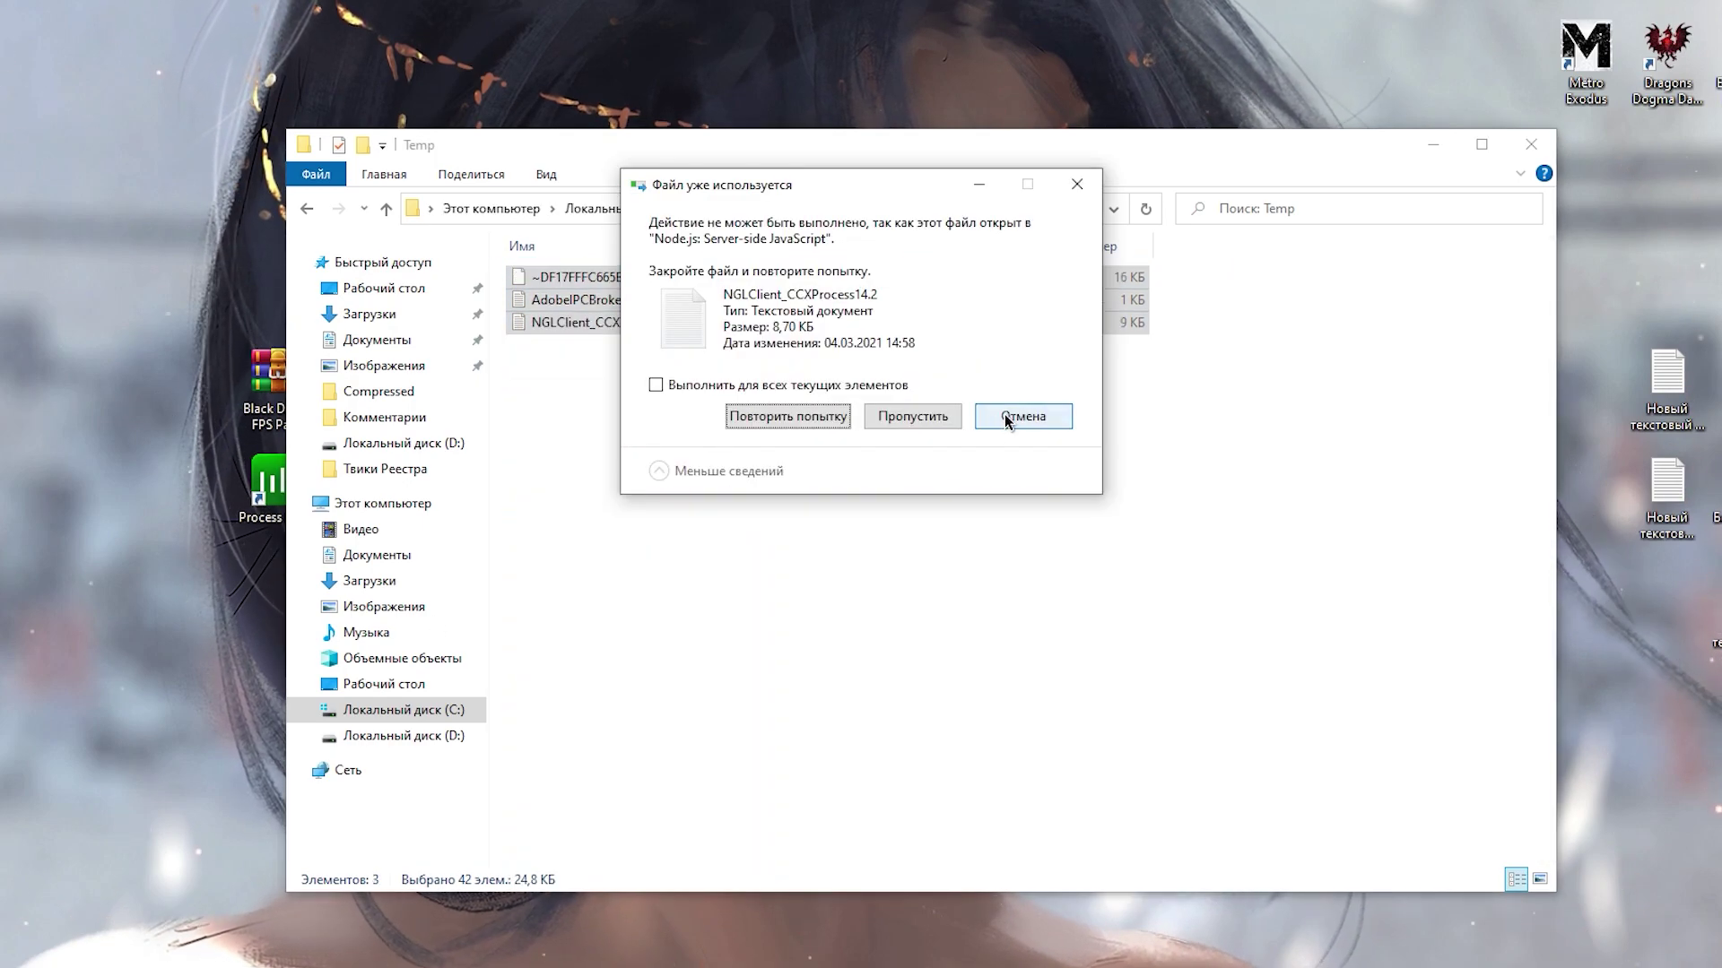
pyautogui.click(1004, 416)
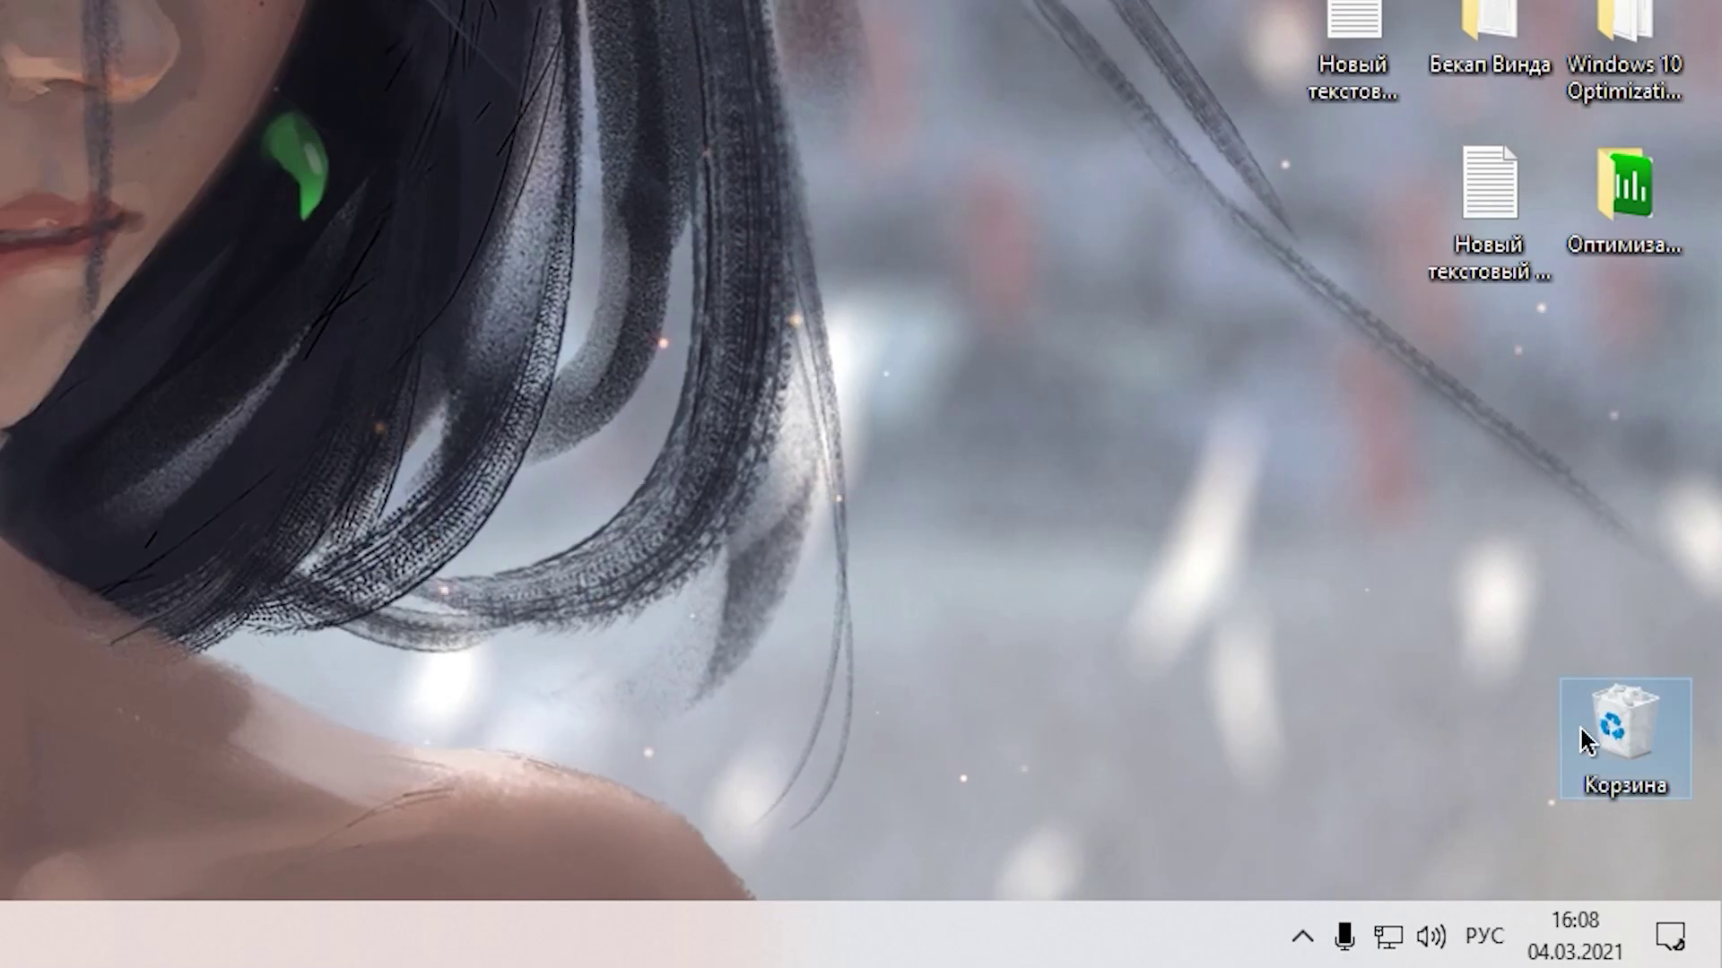
pyautogui.rightClick(1580, 731)
pyautogui.click(1453, 511)
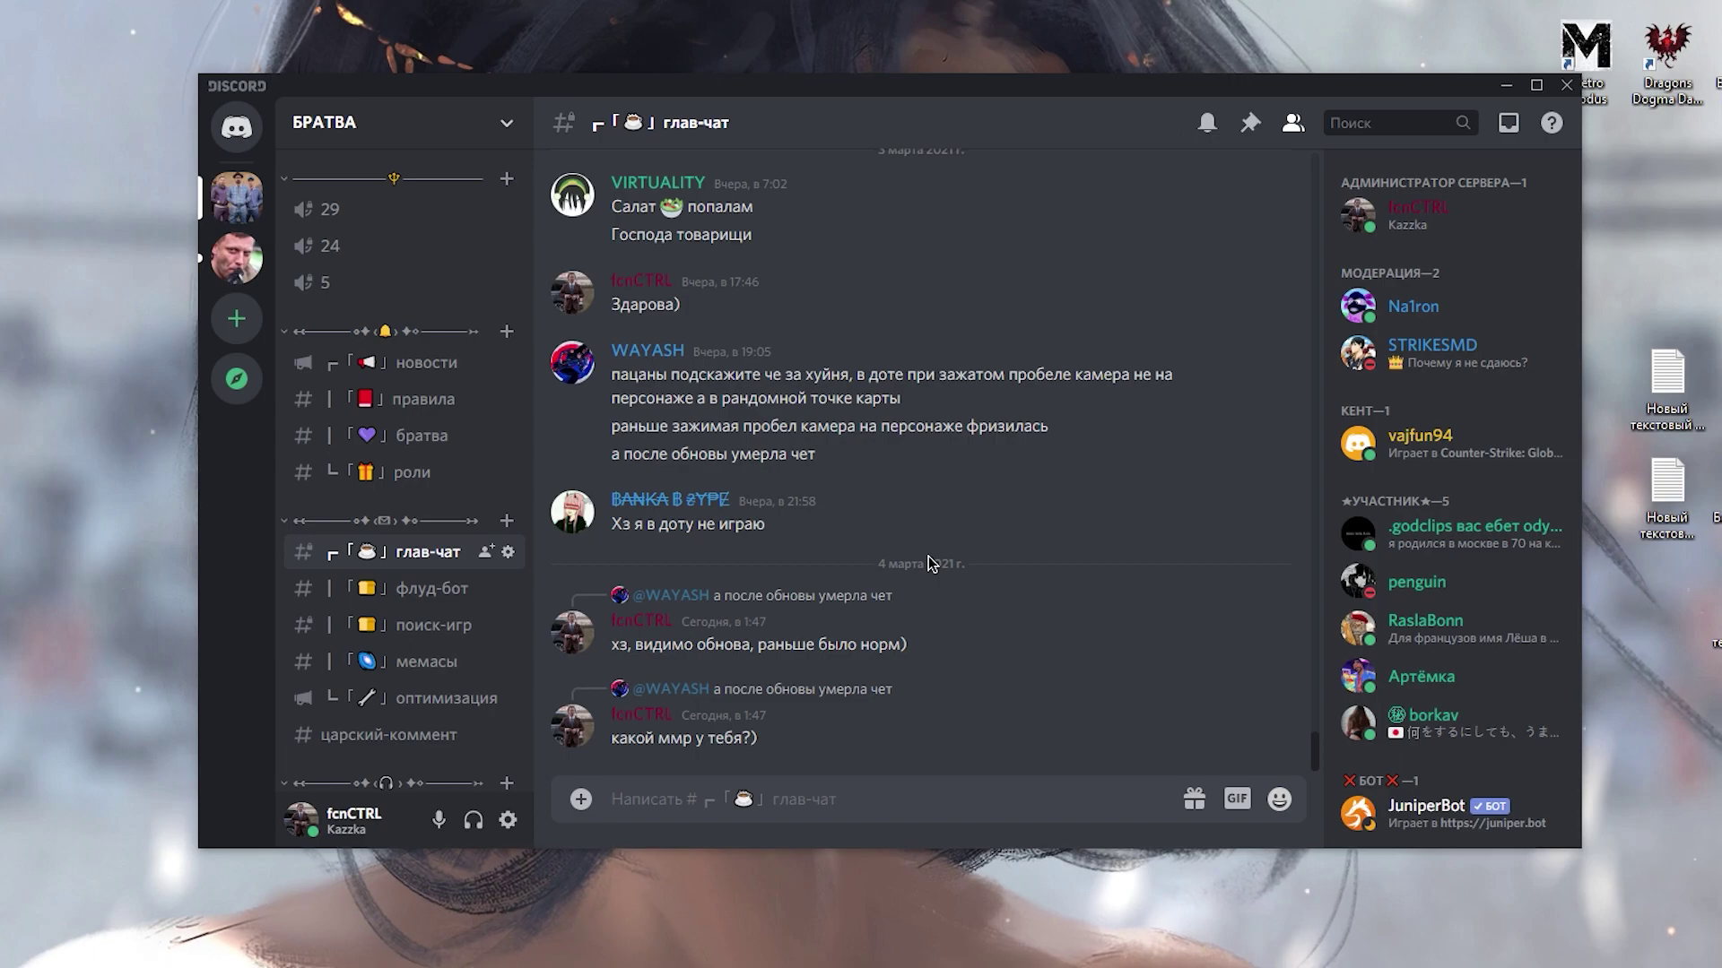
# Open the Внешний вид page of the Discord settings and toggle Включить пониженное движение.
pyautogui.click(508, 819)
pyautogui.scroll(-9, 1412, 583)
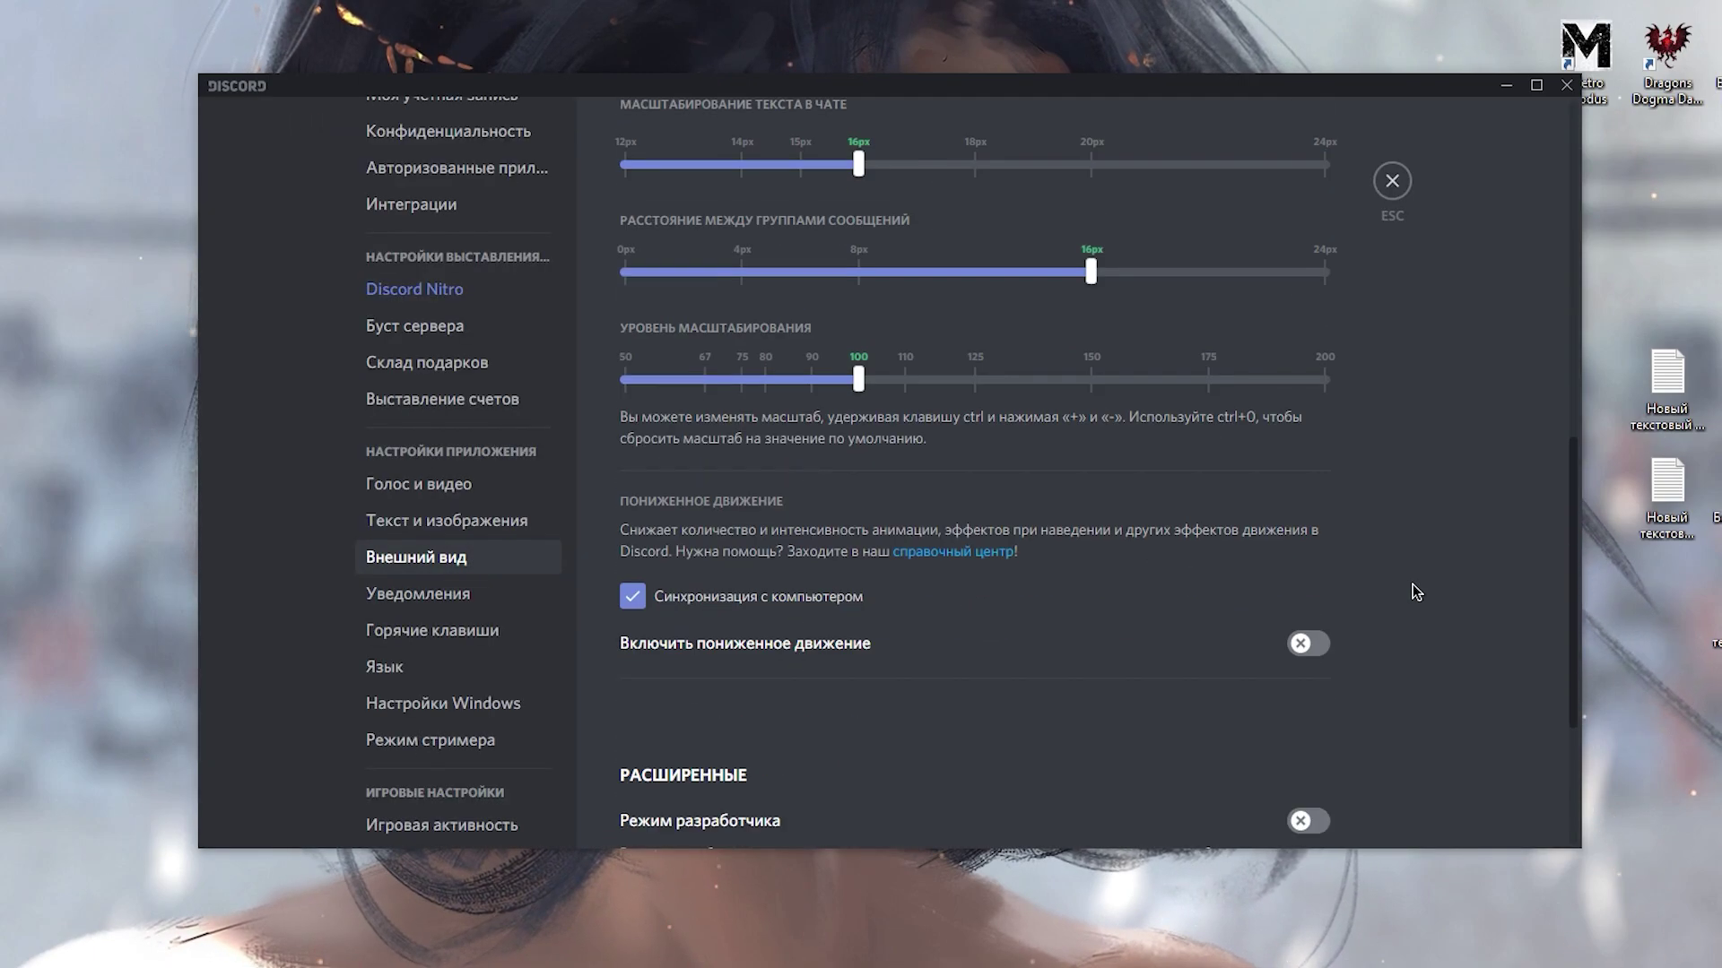
pyautogui.click(1318, 659)
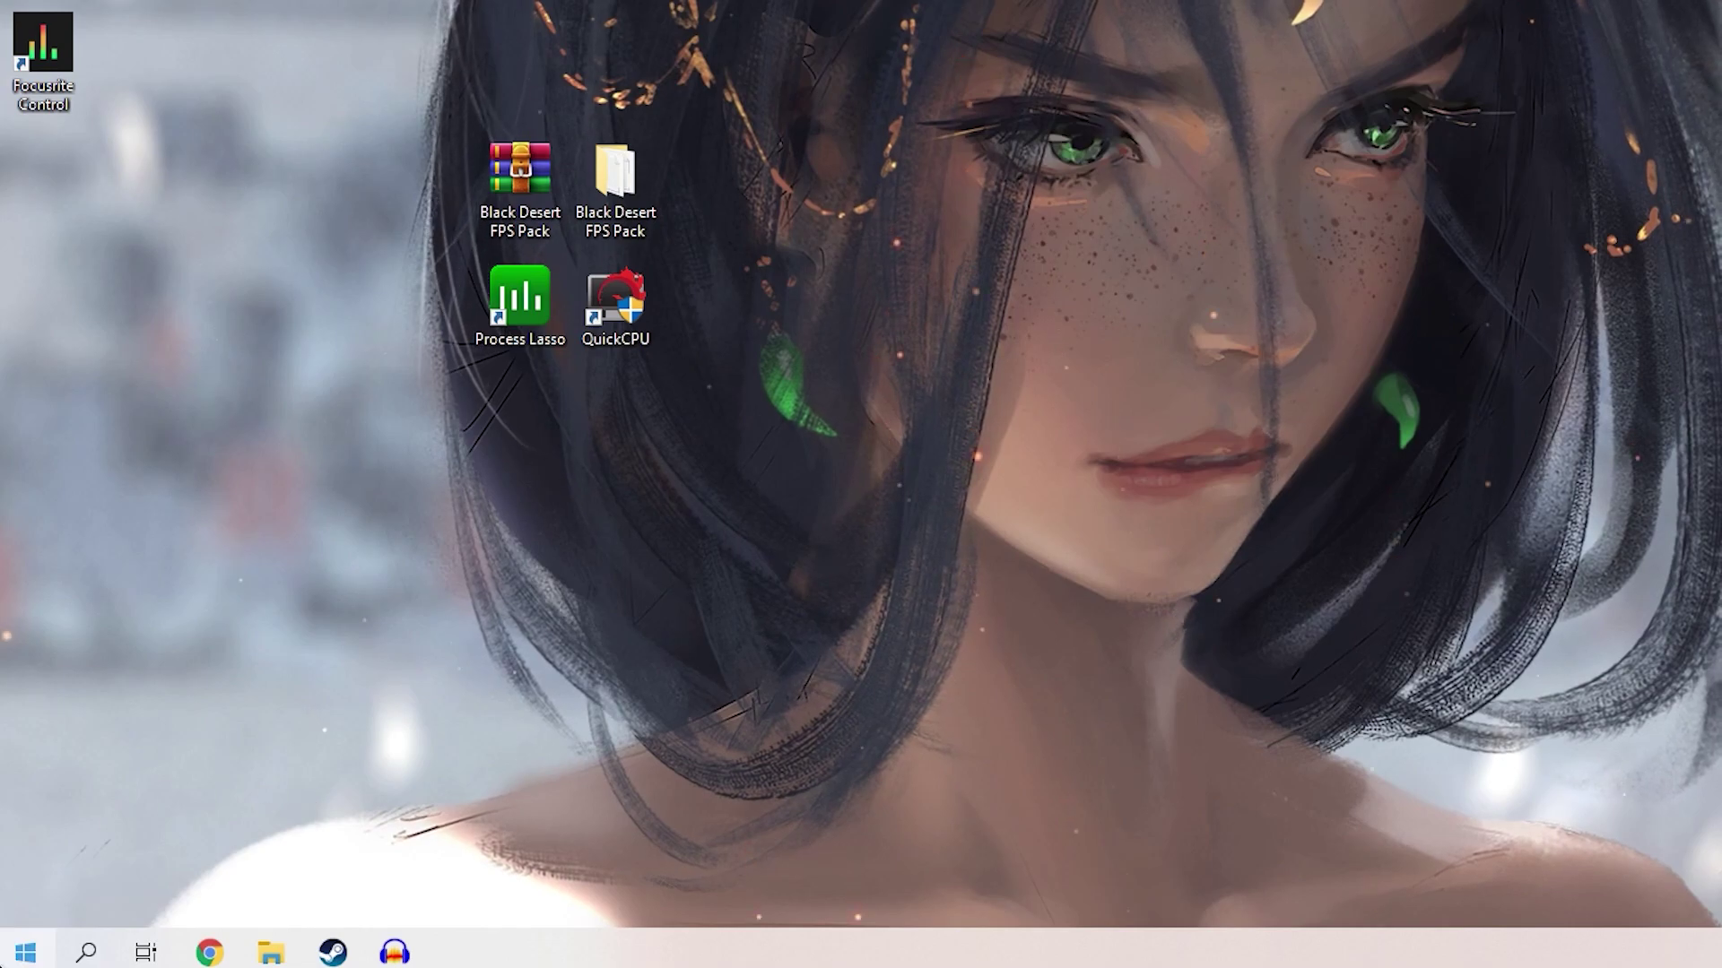
# Open the Игры section of Windows Settings and review the Xbox Game Bar, Клипы and Игровой режим pages.
pyautogui.press('super+x')
pyautogui.click(117, 734)
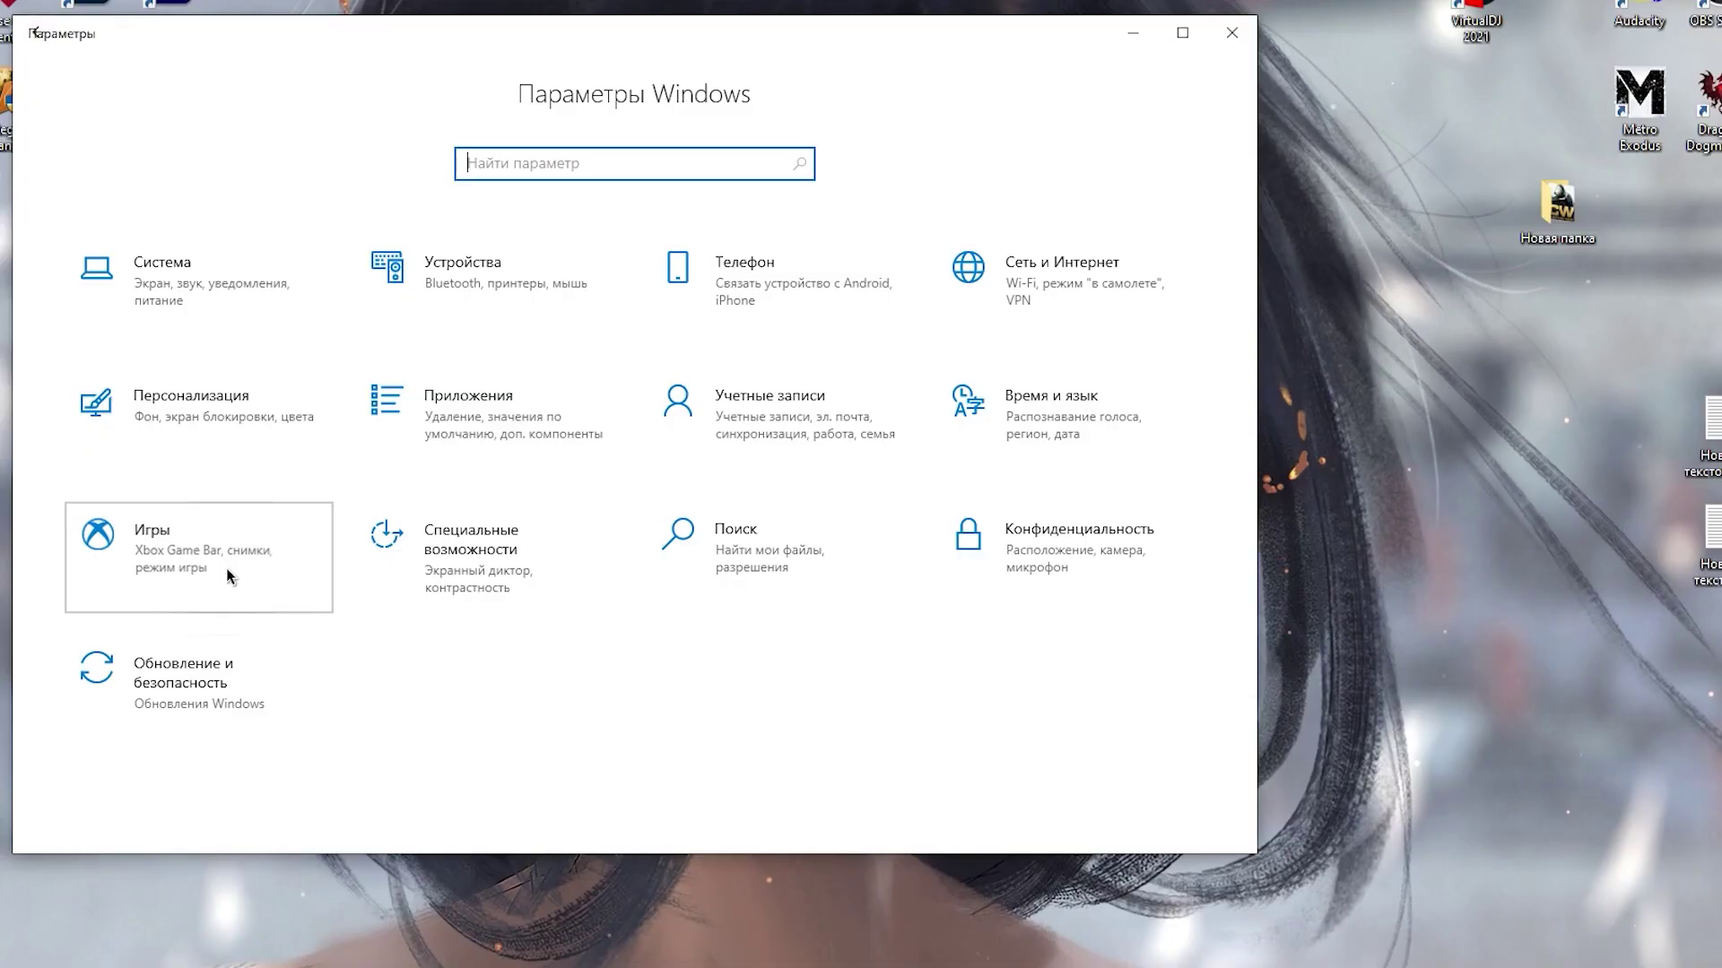
pyautogui.click(335, 572)
pyautogui.click(219, 273)
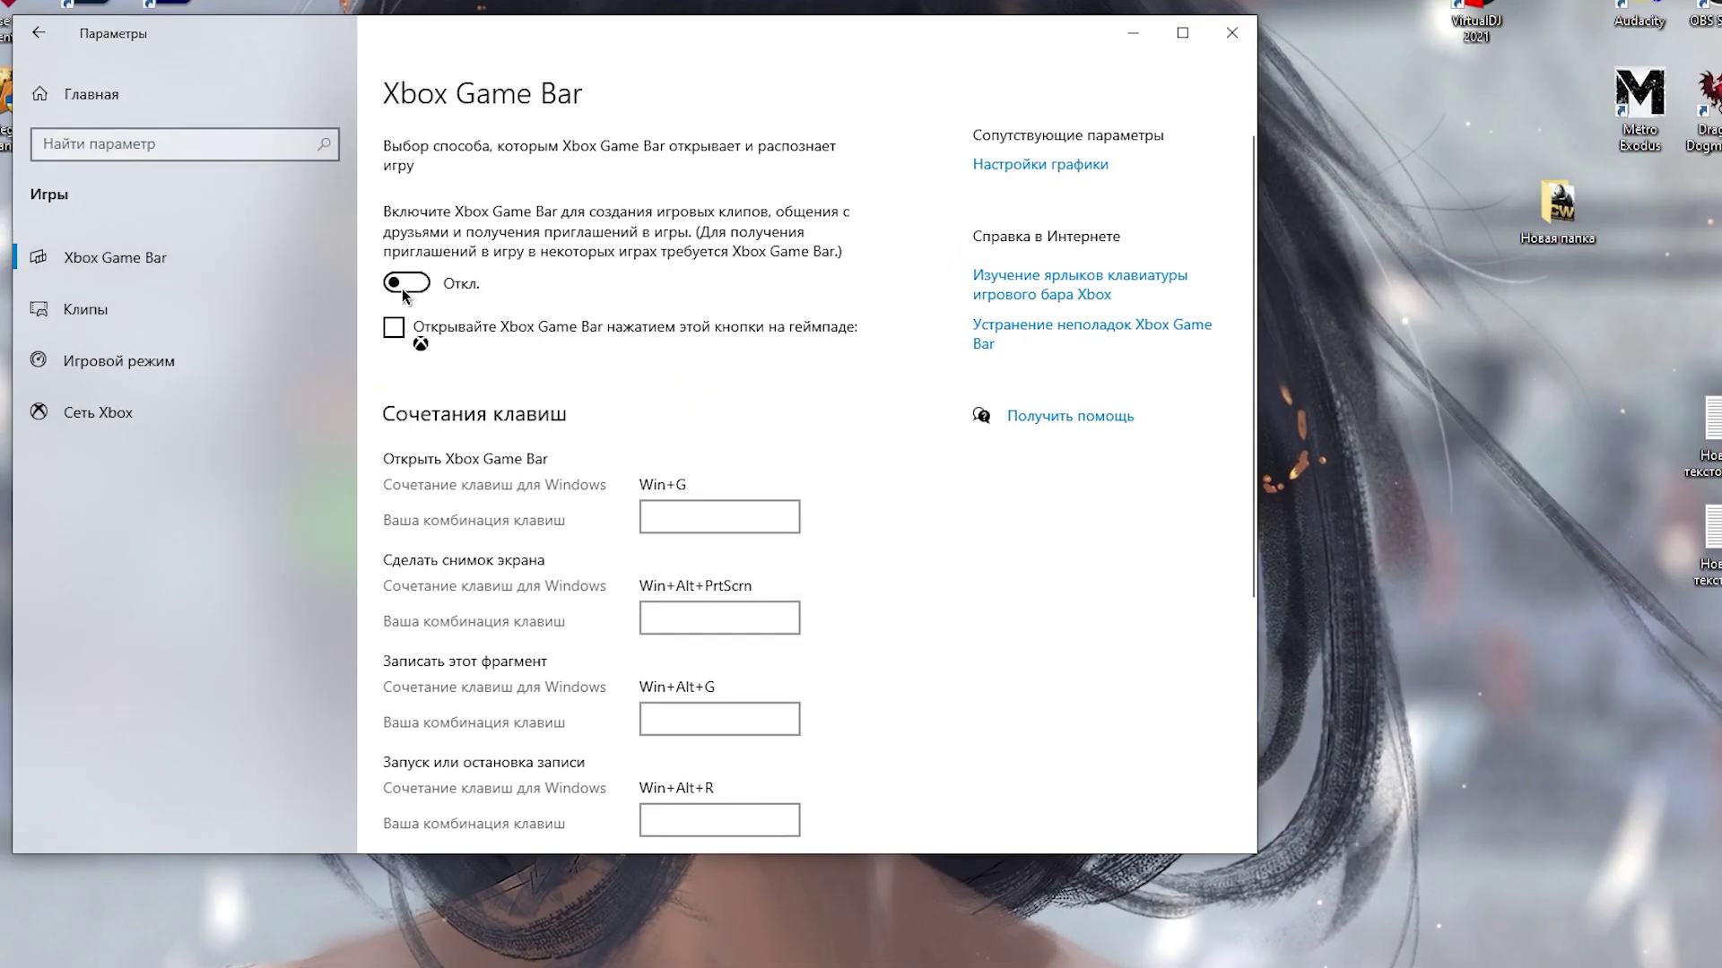
pyautogui.scroll(-1, 638, 510)
pyautogui.scroll(-5, 639, 509)
pyautogui.scroll(5, 647, 530)
pyautogui.click(251, 313)
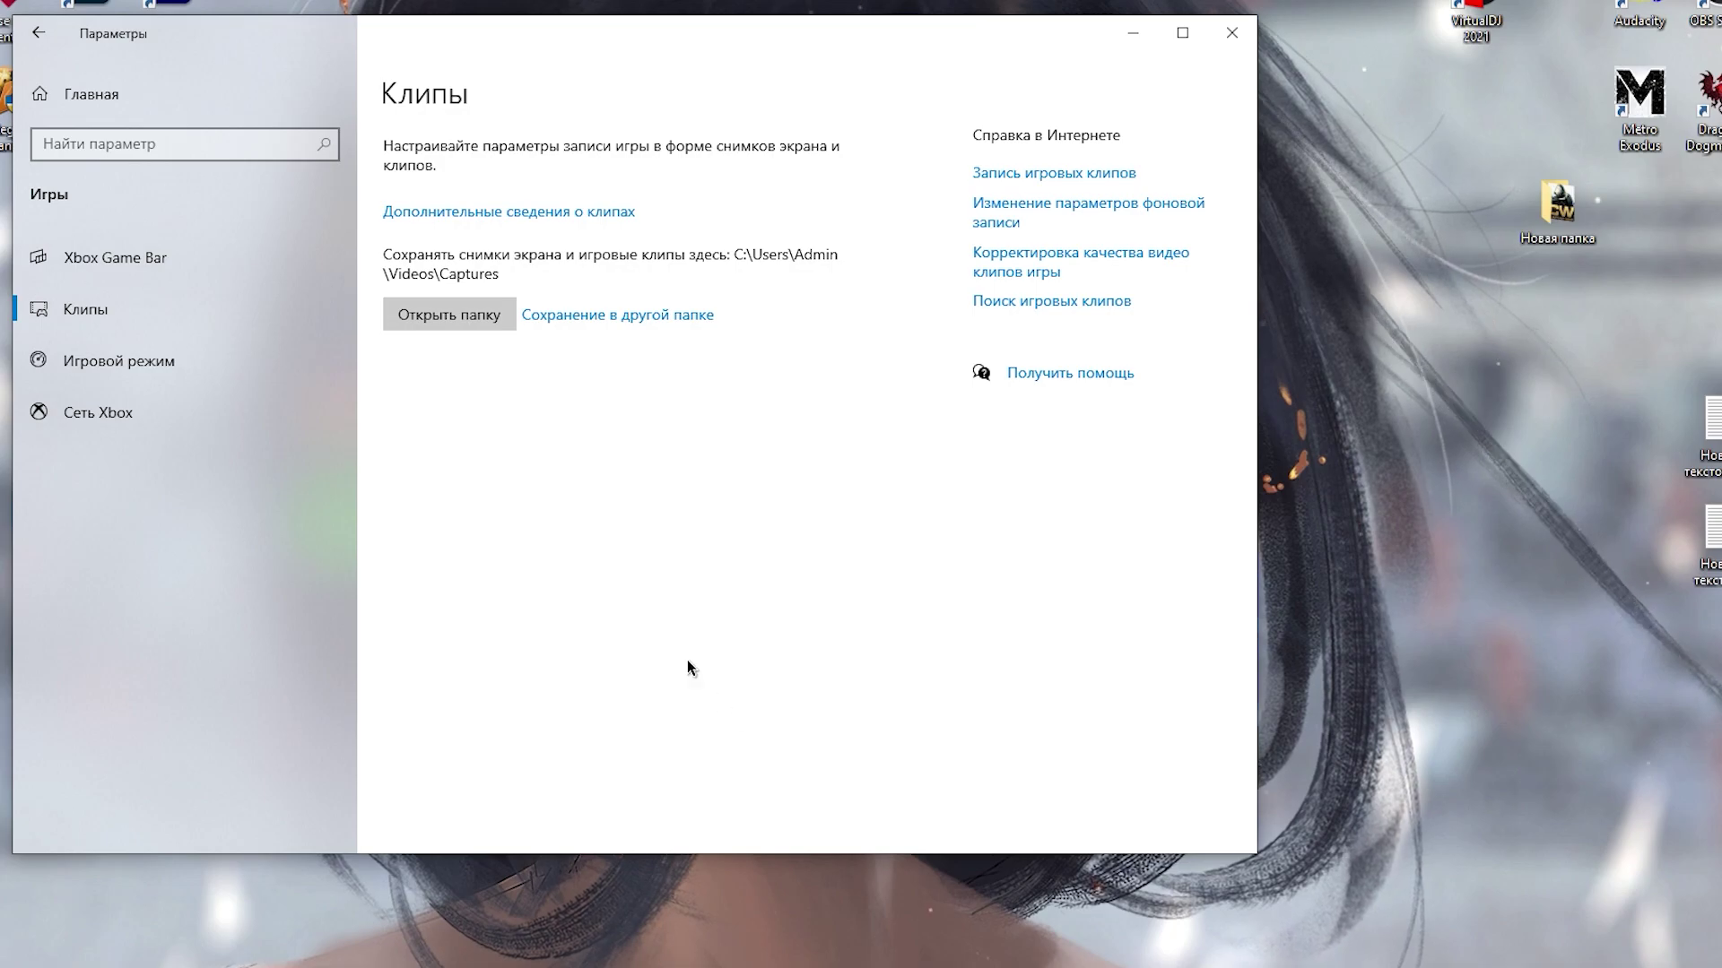
pyautogui.click(125, 361)
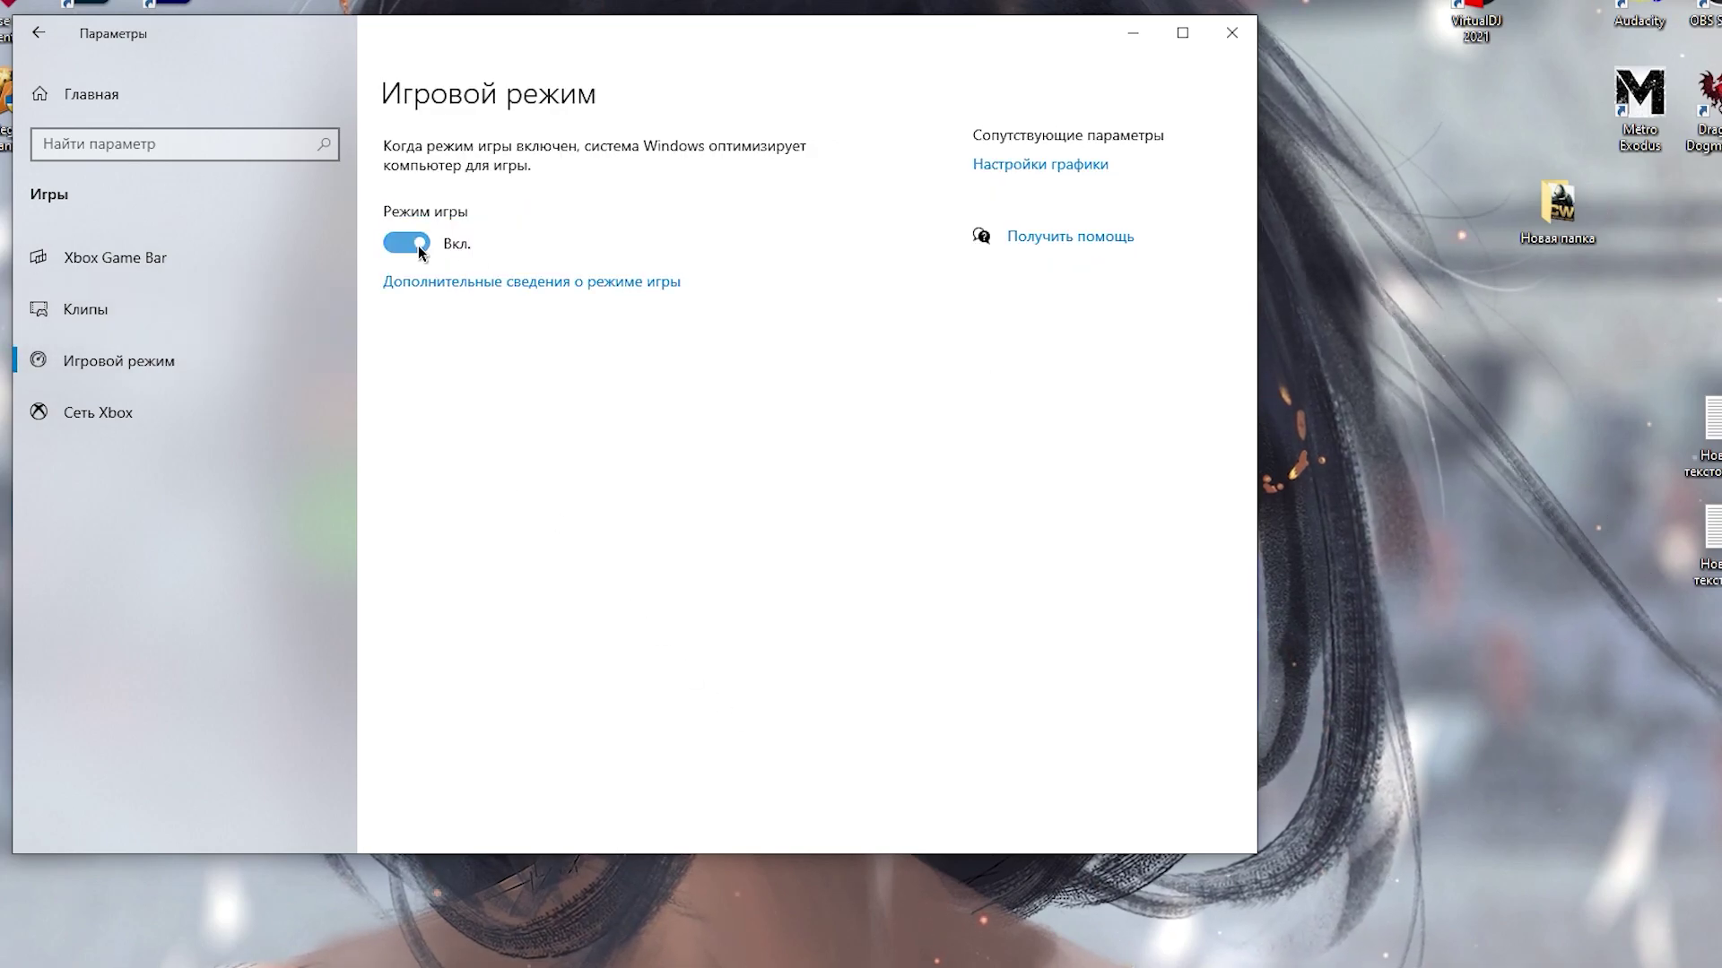
# Open the Конфиденциальность section and review the Общие, Камера and Микрофон permissions.
pyautogui.click(79, 111)
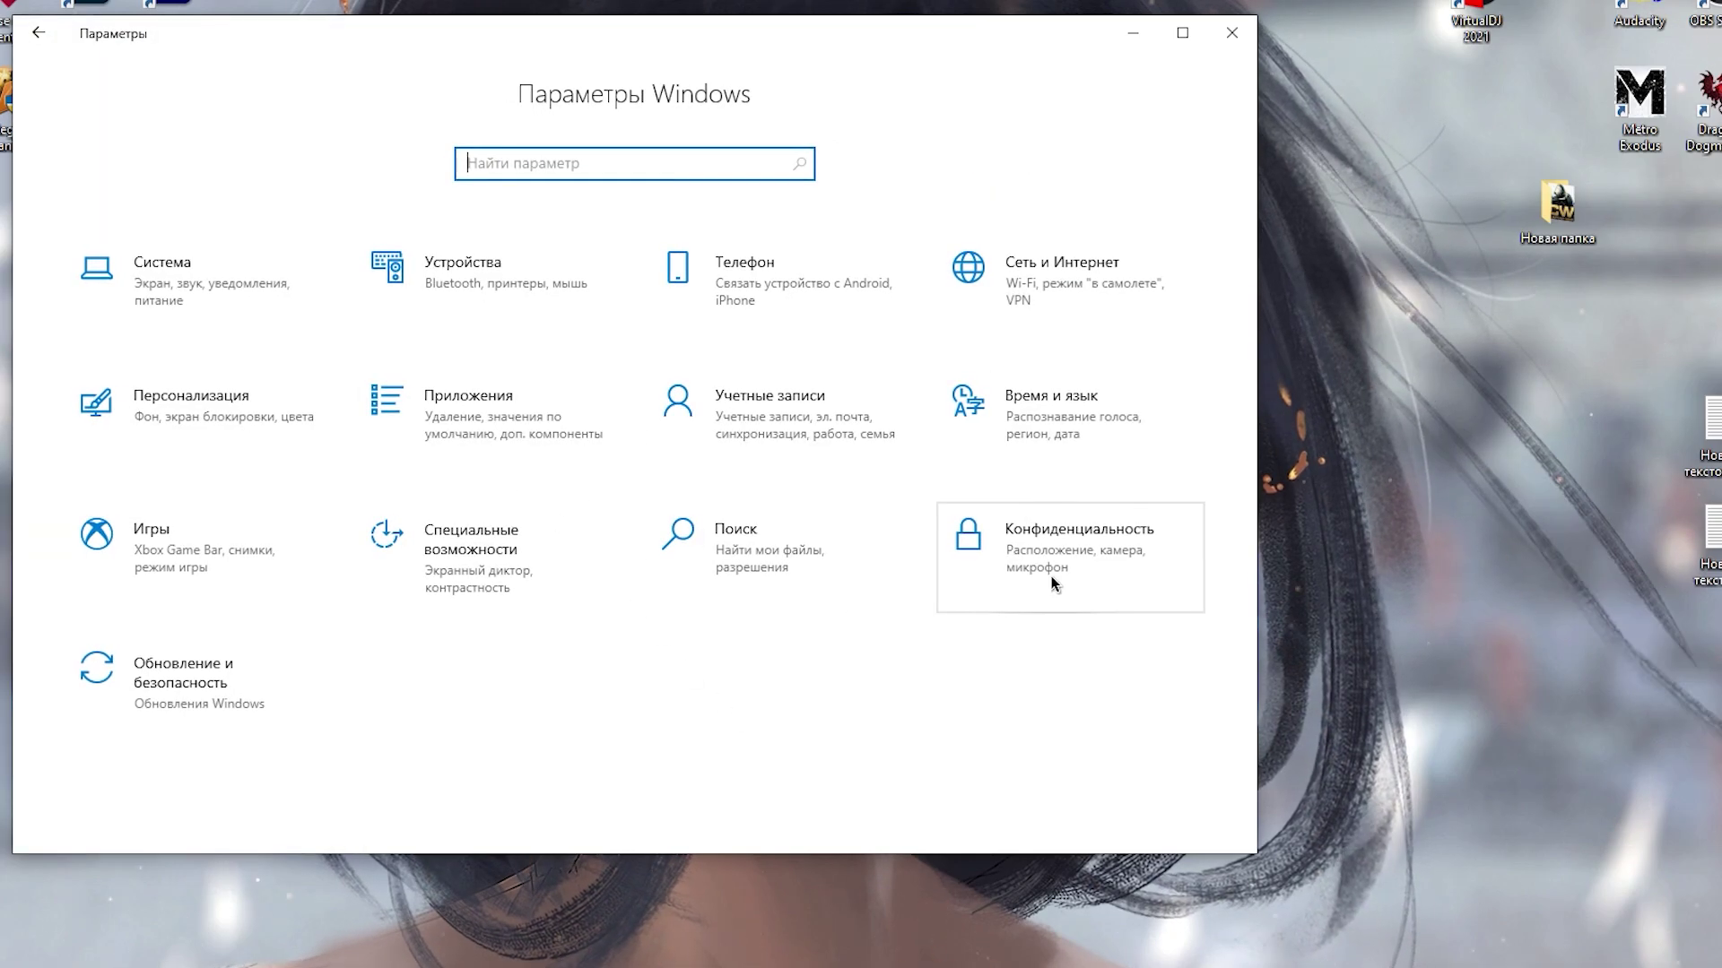
pyautogui.click(1051, 575)
pyautogui.scroll(-3, 244, 513)
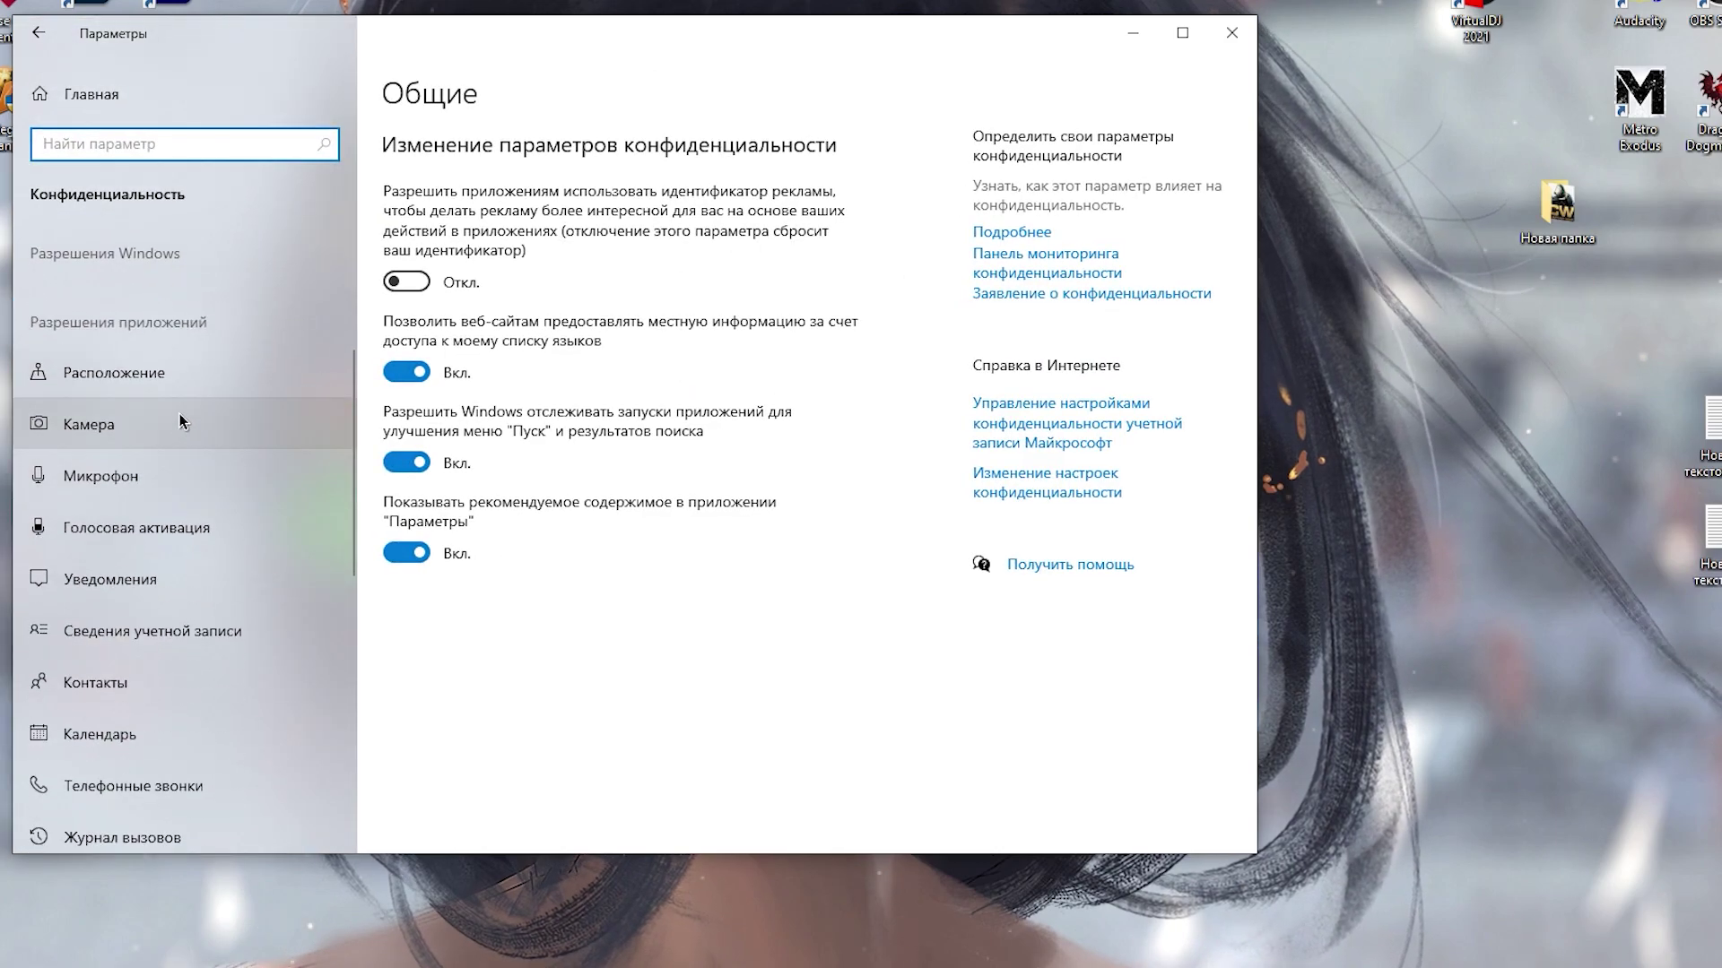
pyautogui.click(180, 419)
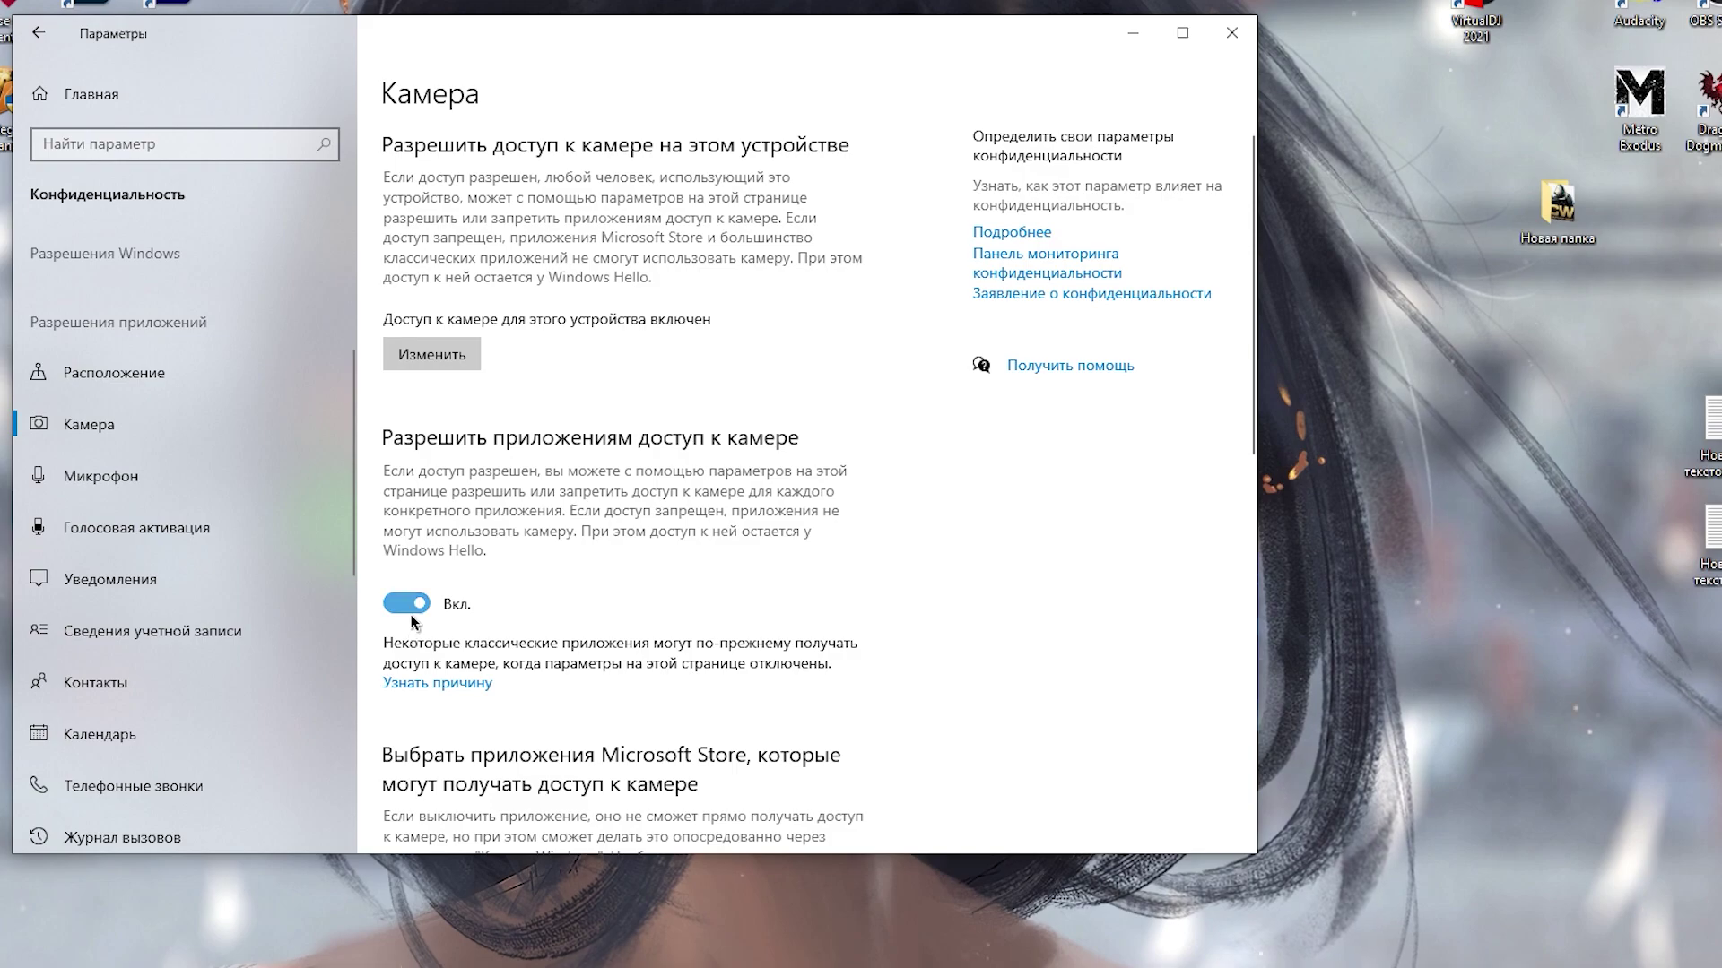
pyautogui.scroll(-3, 411, 609)
pyautogui.click(204, 498)
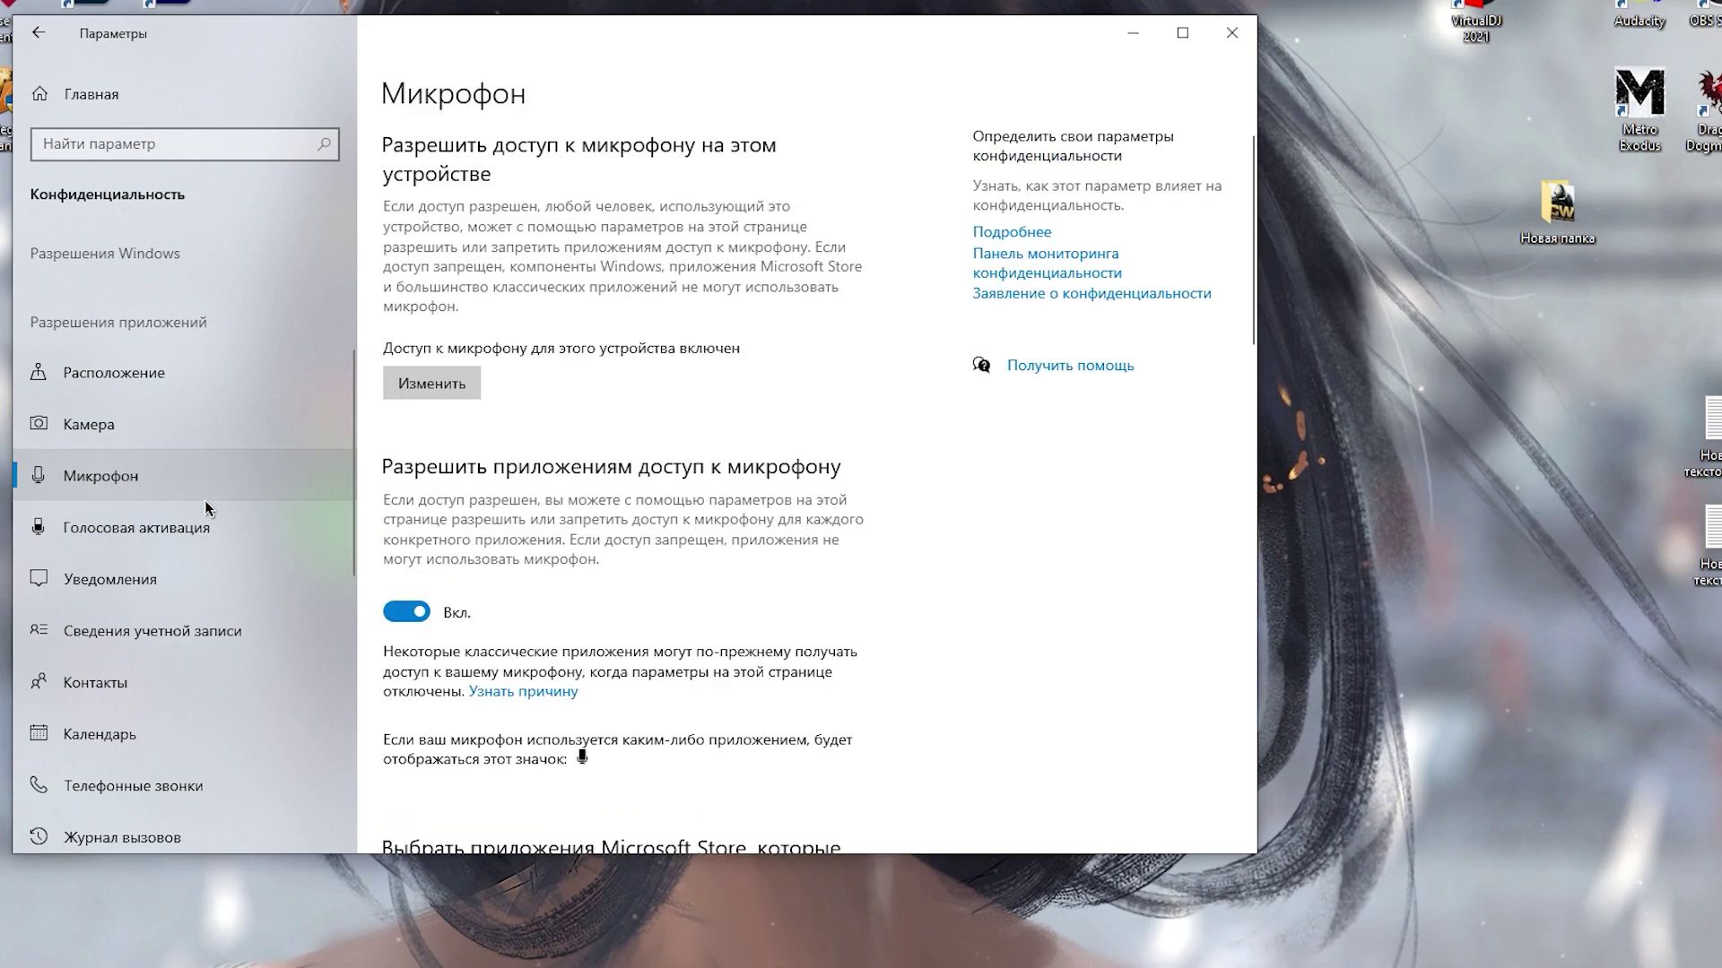
pyautogui.scroll(-2, 215, 429)
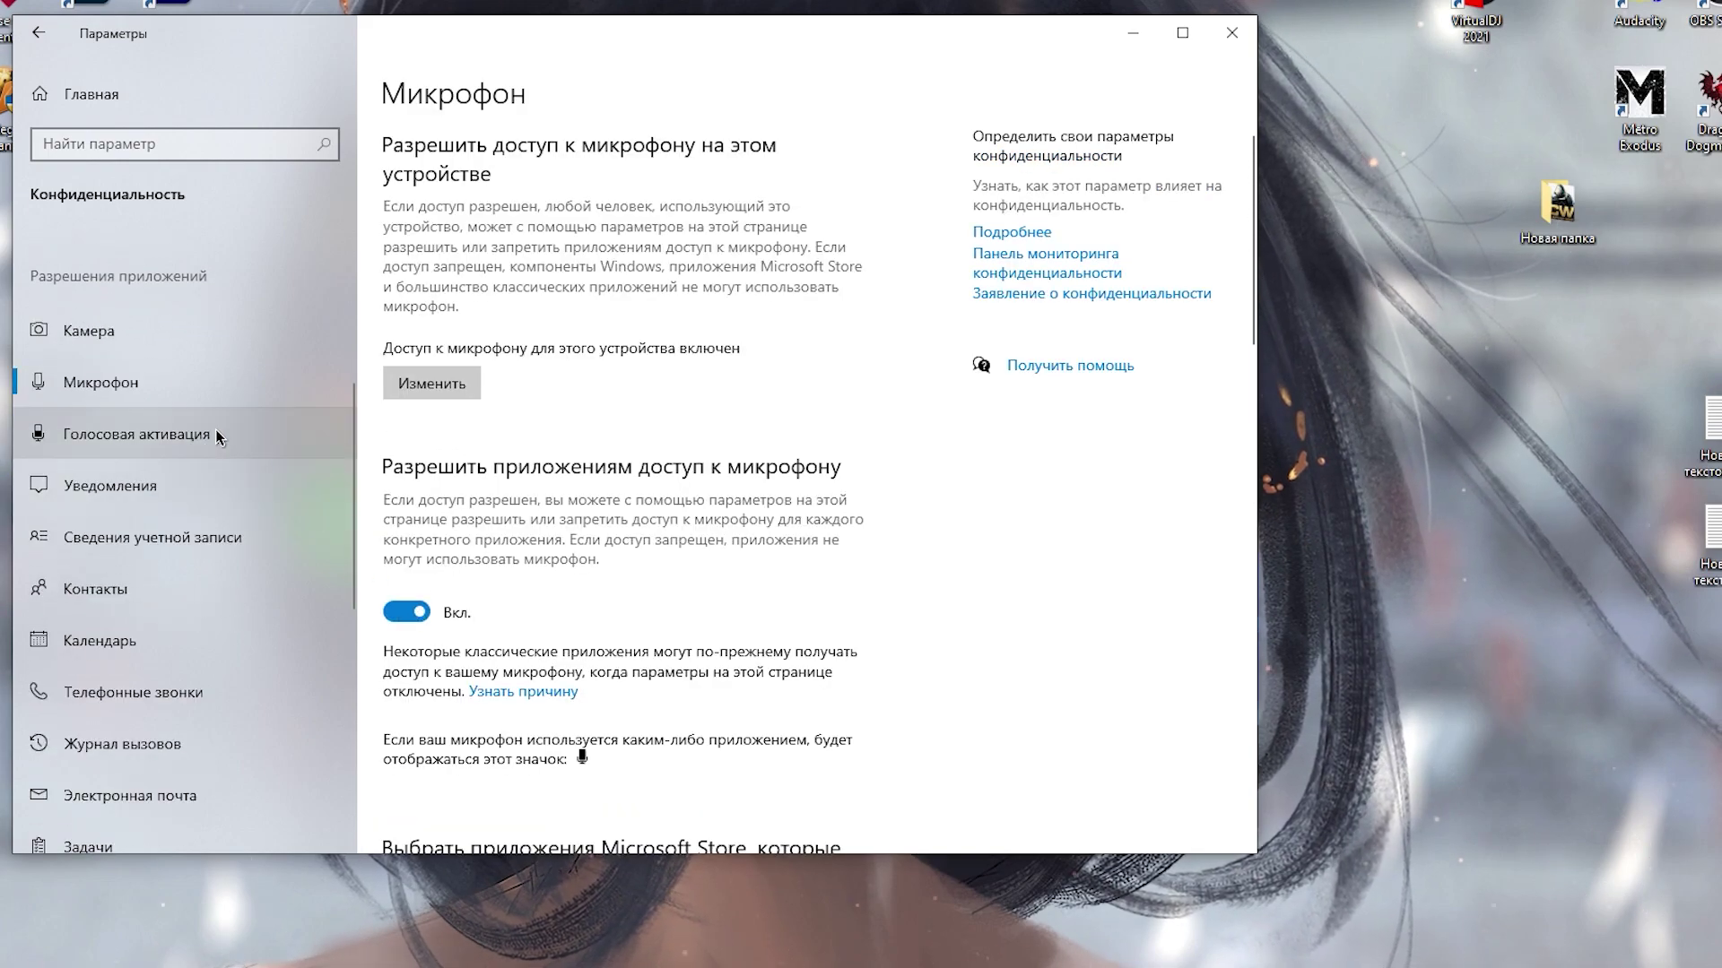
# Review the Голосовая активация, Уведомления, Сведения учетной записи, Контакты, Календарь and Телефонные звонки privacy permissions.
pyautogui.click(215, 429)
pyautogui.scroll(-2, 183, 438)
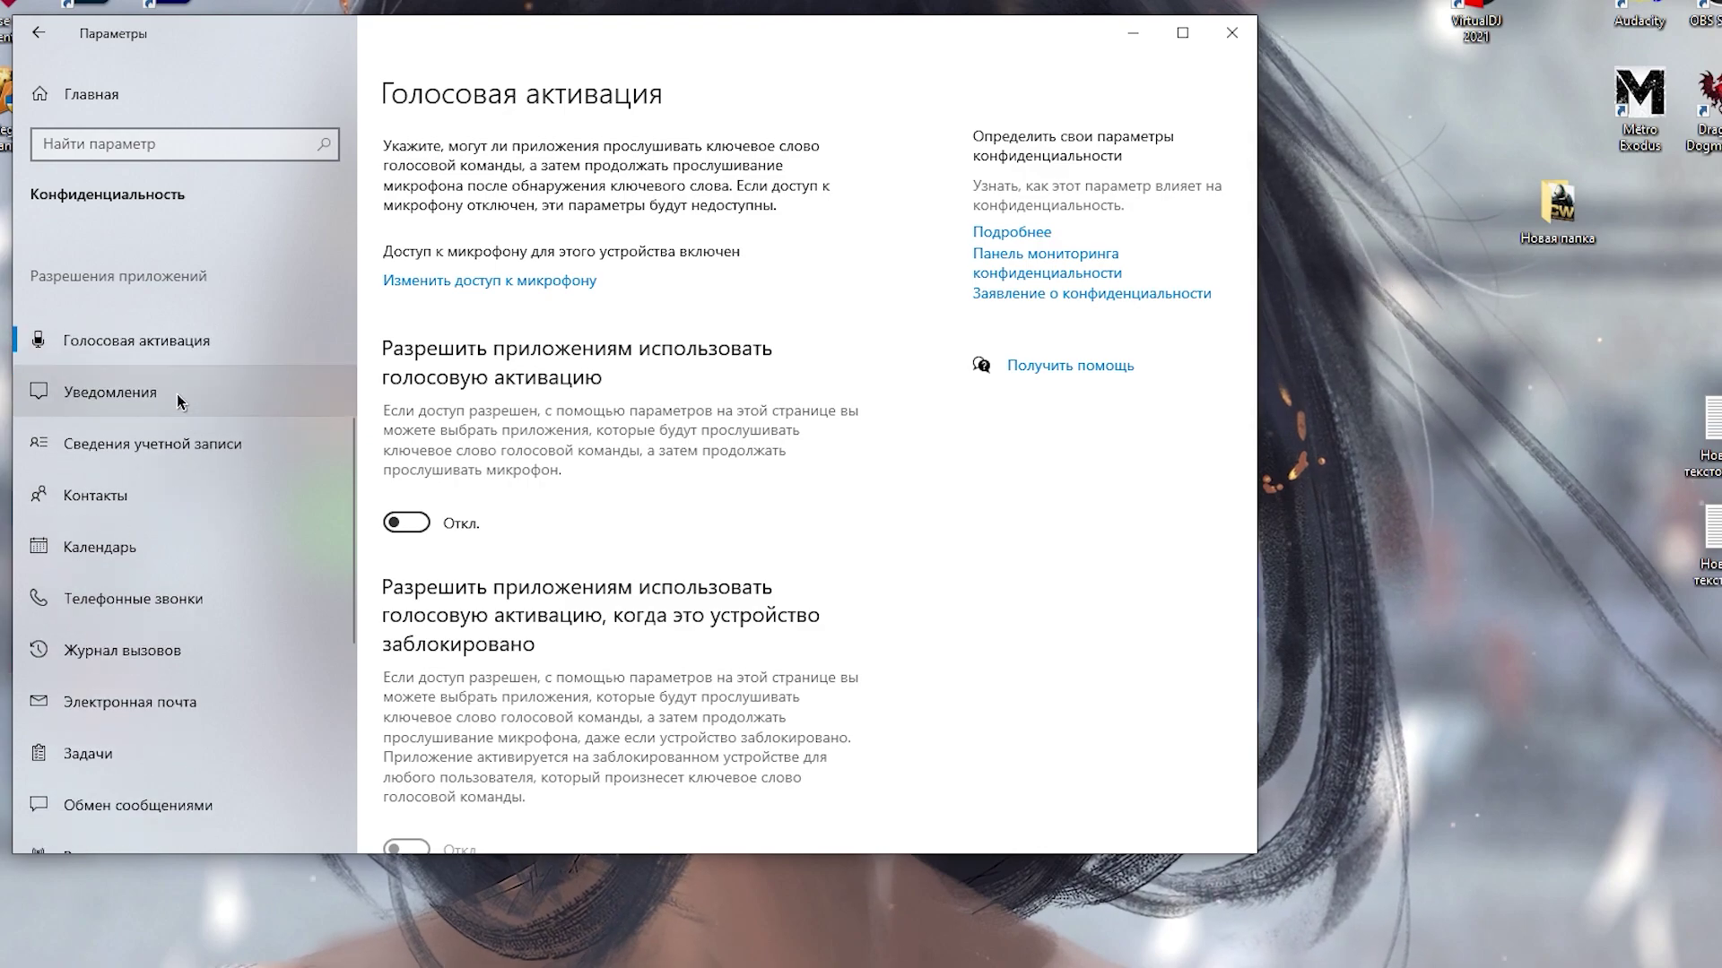
pyautogui.click(176, 394)
pyautogui.click(128, 455)
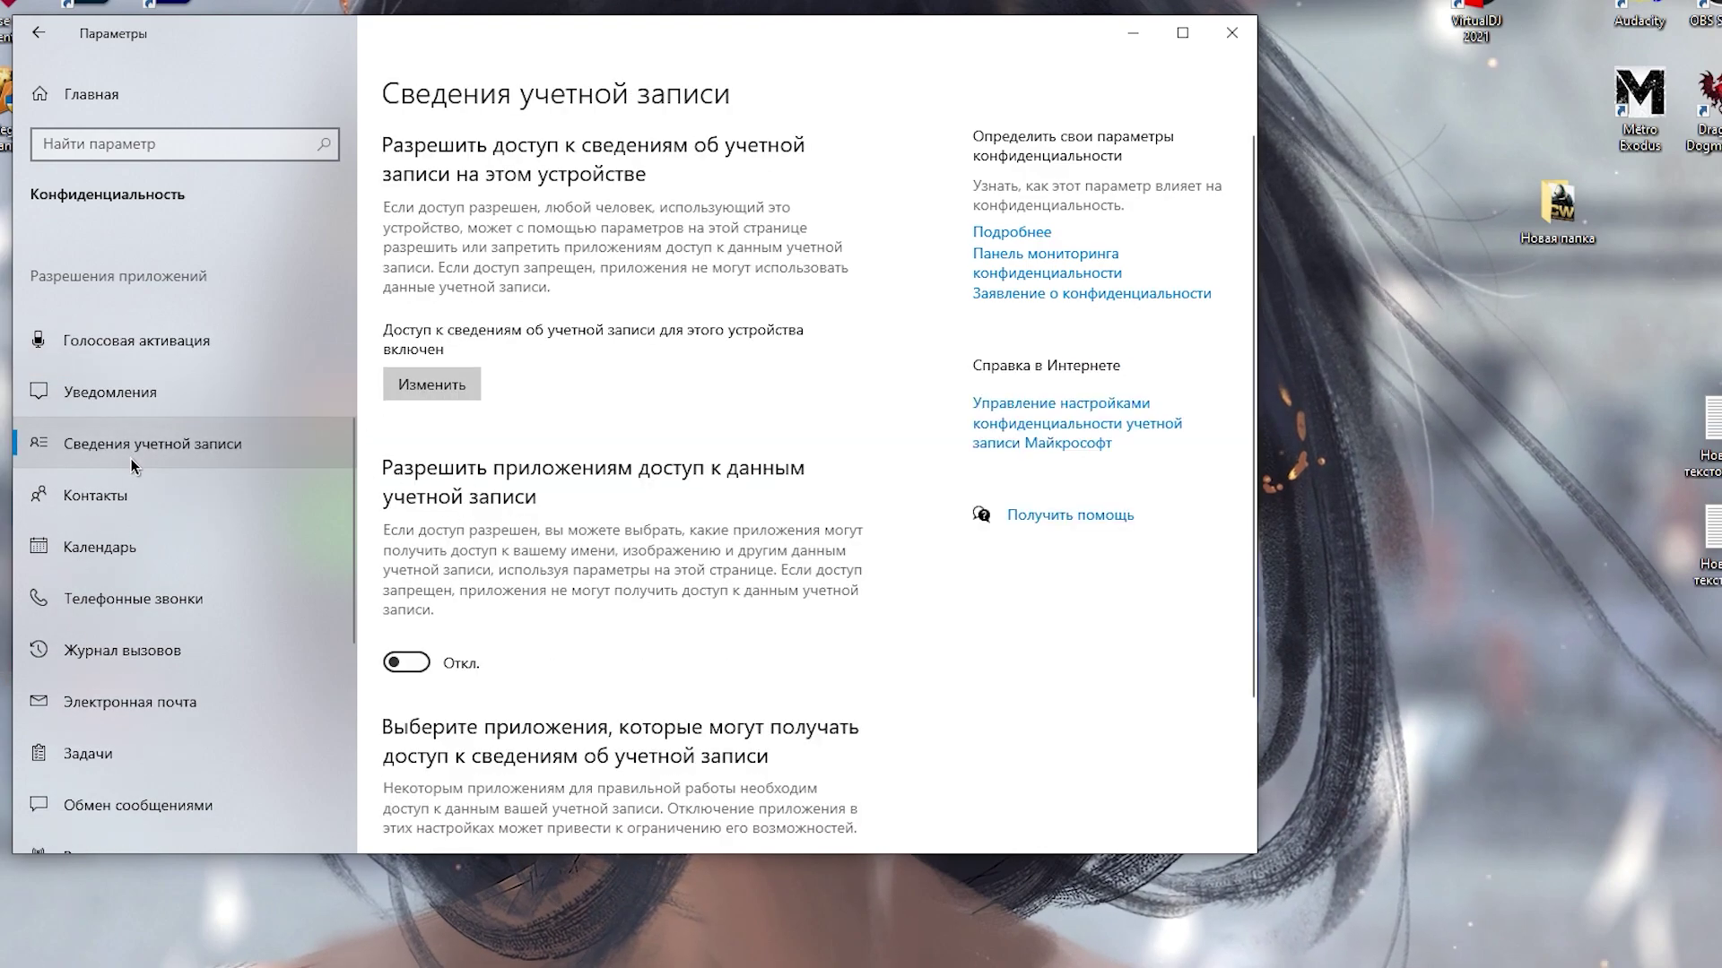
pyautogui.scroll(-2, 153, 494)
pyautogui.click(135, 413)
pyautogui.click(175, 453)
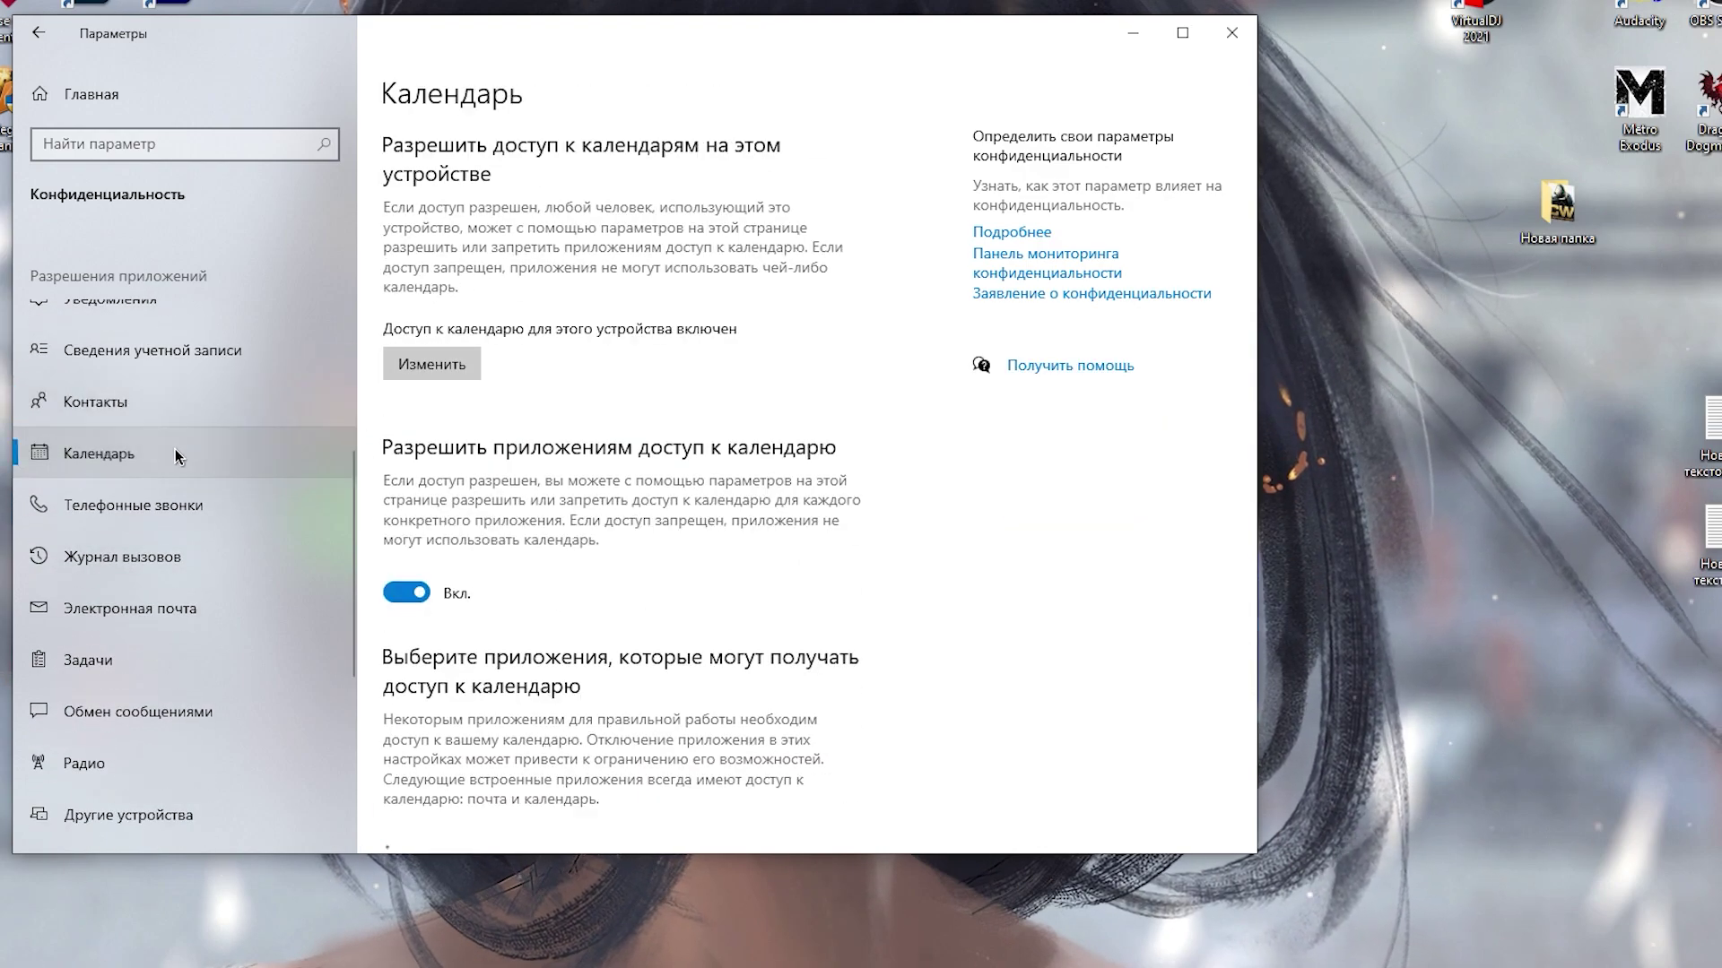
pyautogui.click(165, 503)
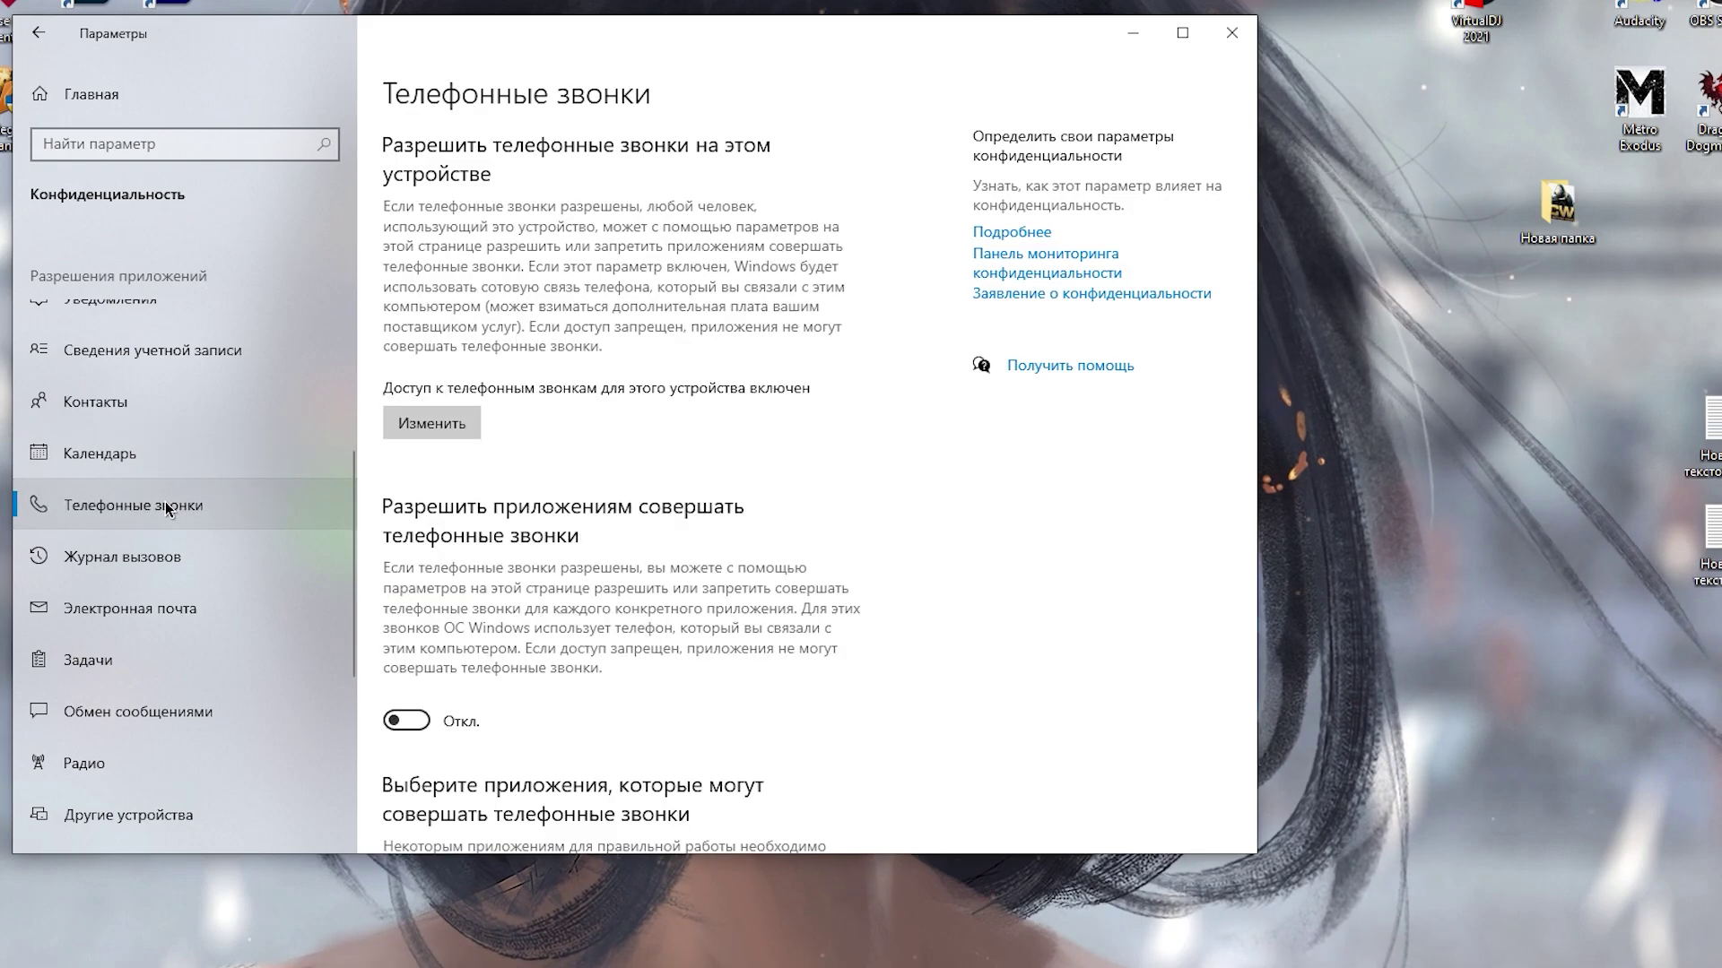
# Review the Журнал вызовов, Электронная почта, Обмен сообщениями and Радио permissions, and open the Фоновые приложения page.
pyautogui.click(165, 561)
pyautogui.scroll(-2, 165, 520)
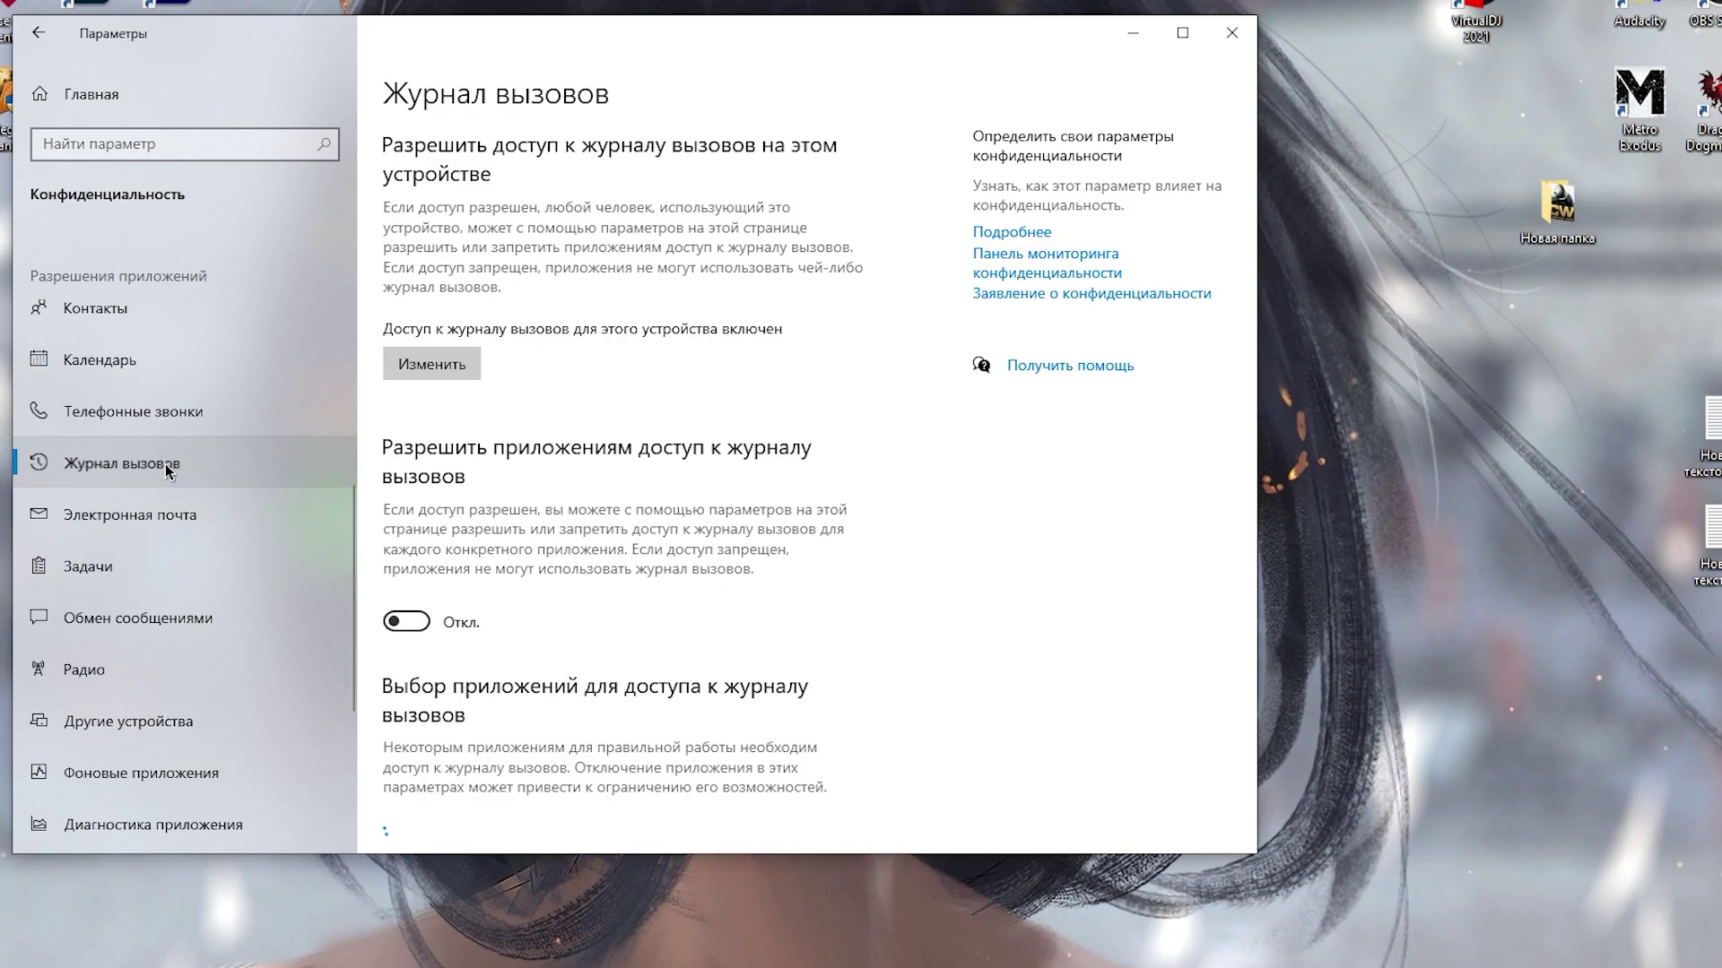
pyautogui.click(165, 519)
pyautogui.scroll(-2, 165, 519)
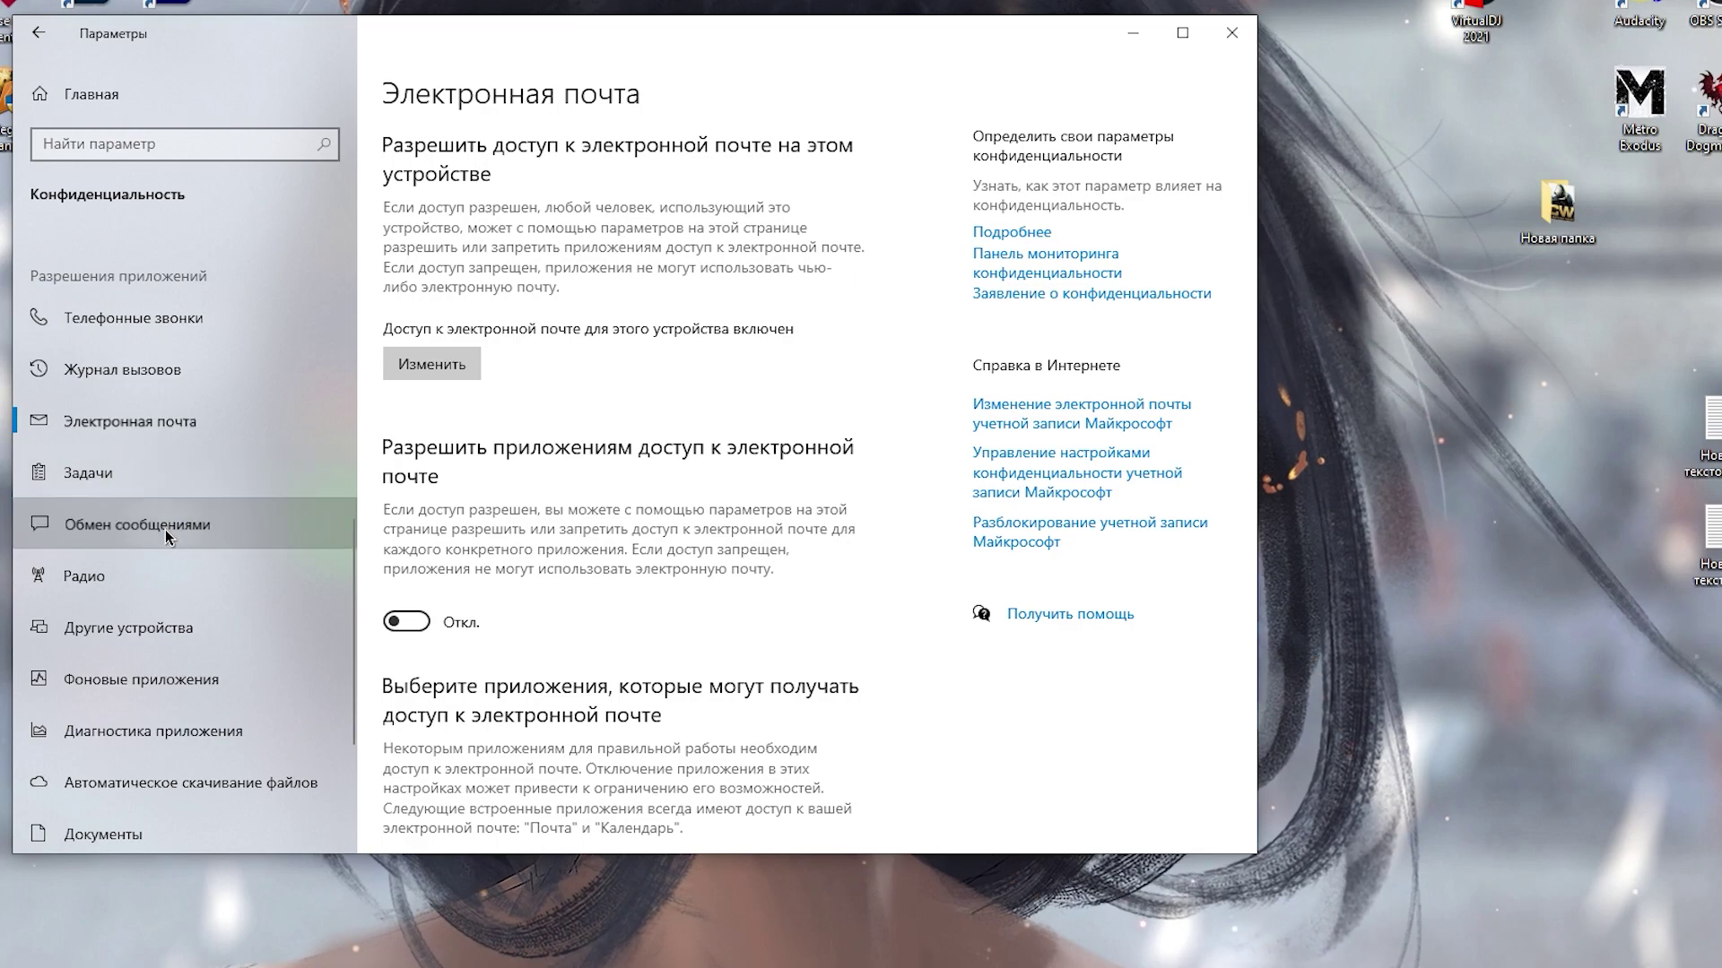
pyautogui.click(165, 529)
pyautogui.scroll(-2, 165, 529)
pyautogui.click(107, 486)
pyautogui.click(191, 588)
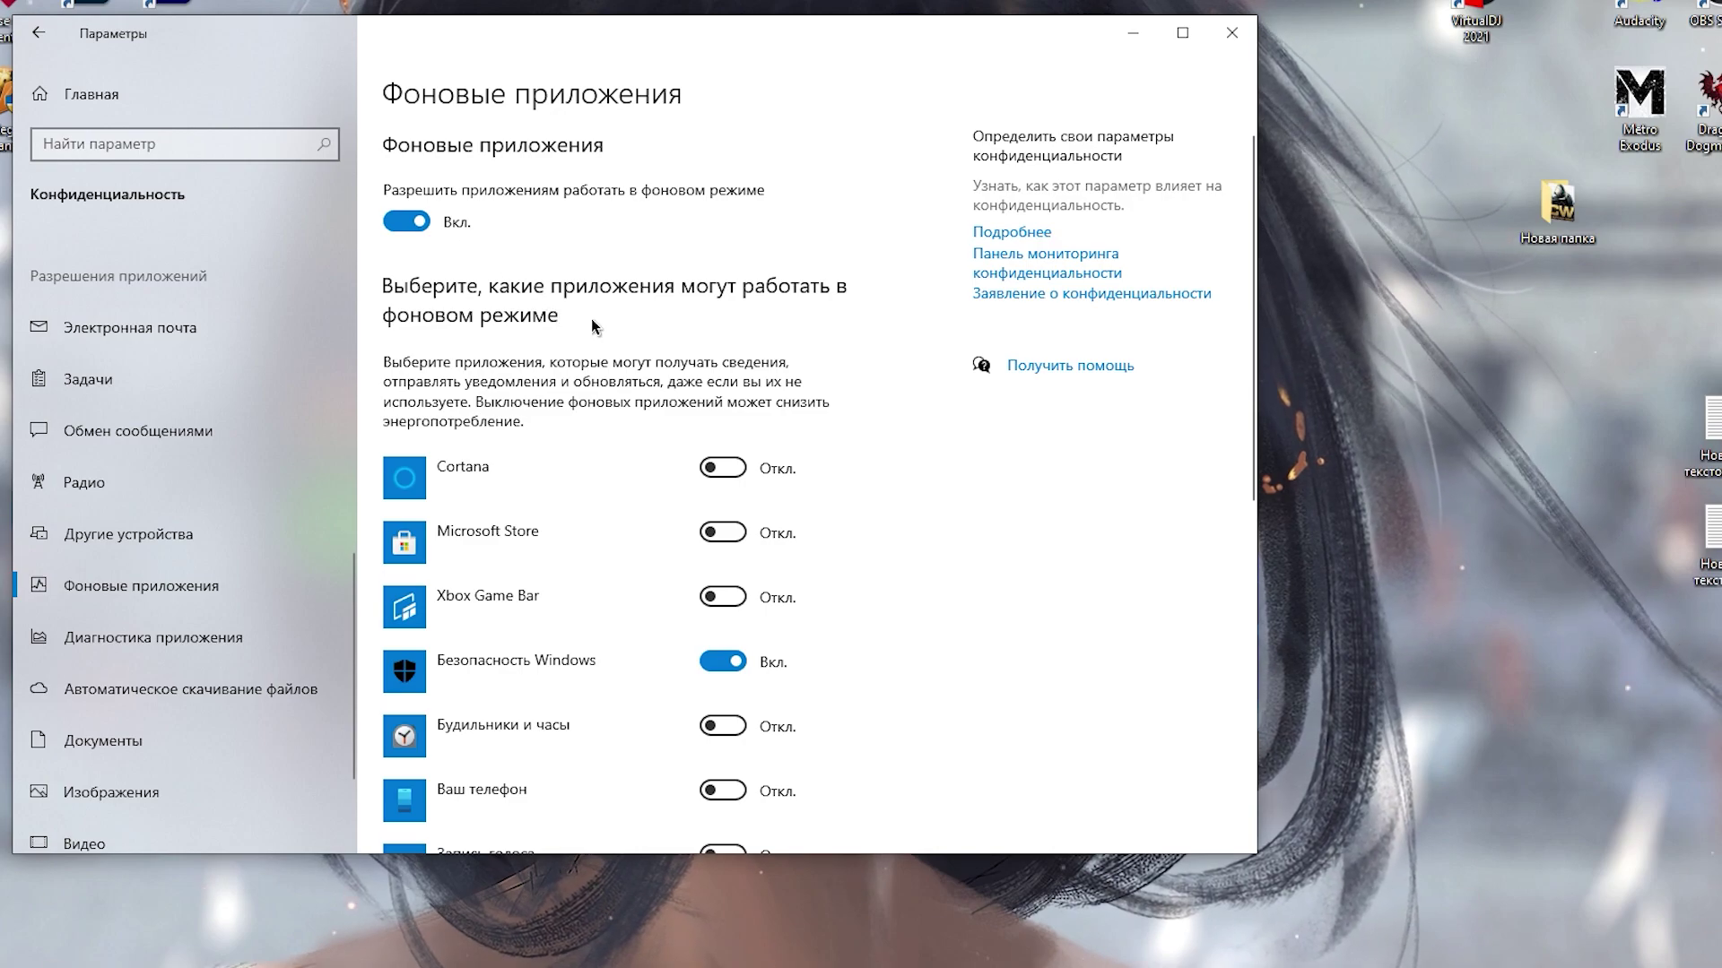
# Switch off the permission for apps to run in the background, look through the app list, and switch it back on.
pyautogui.click(418, 221)
pyautogui.scroll(-8, 902, 638)
pyautogui.scroll(8, 902, 639)
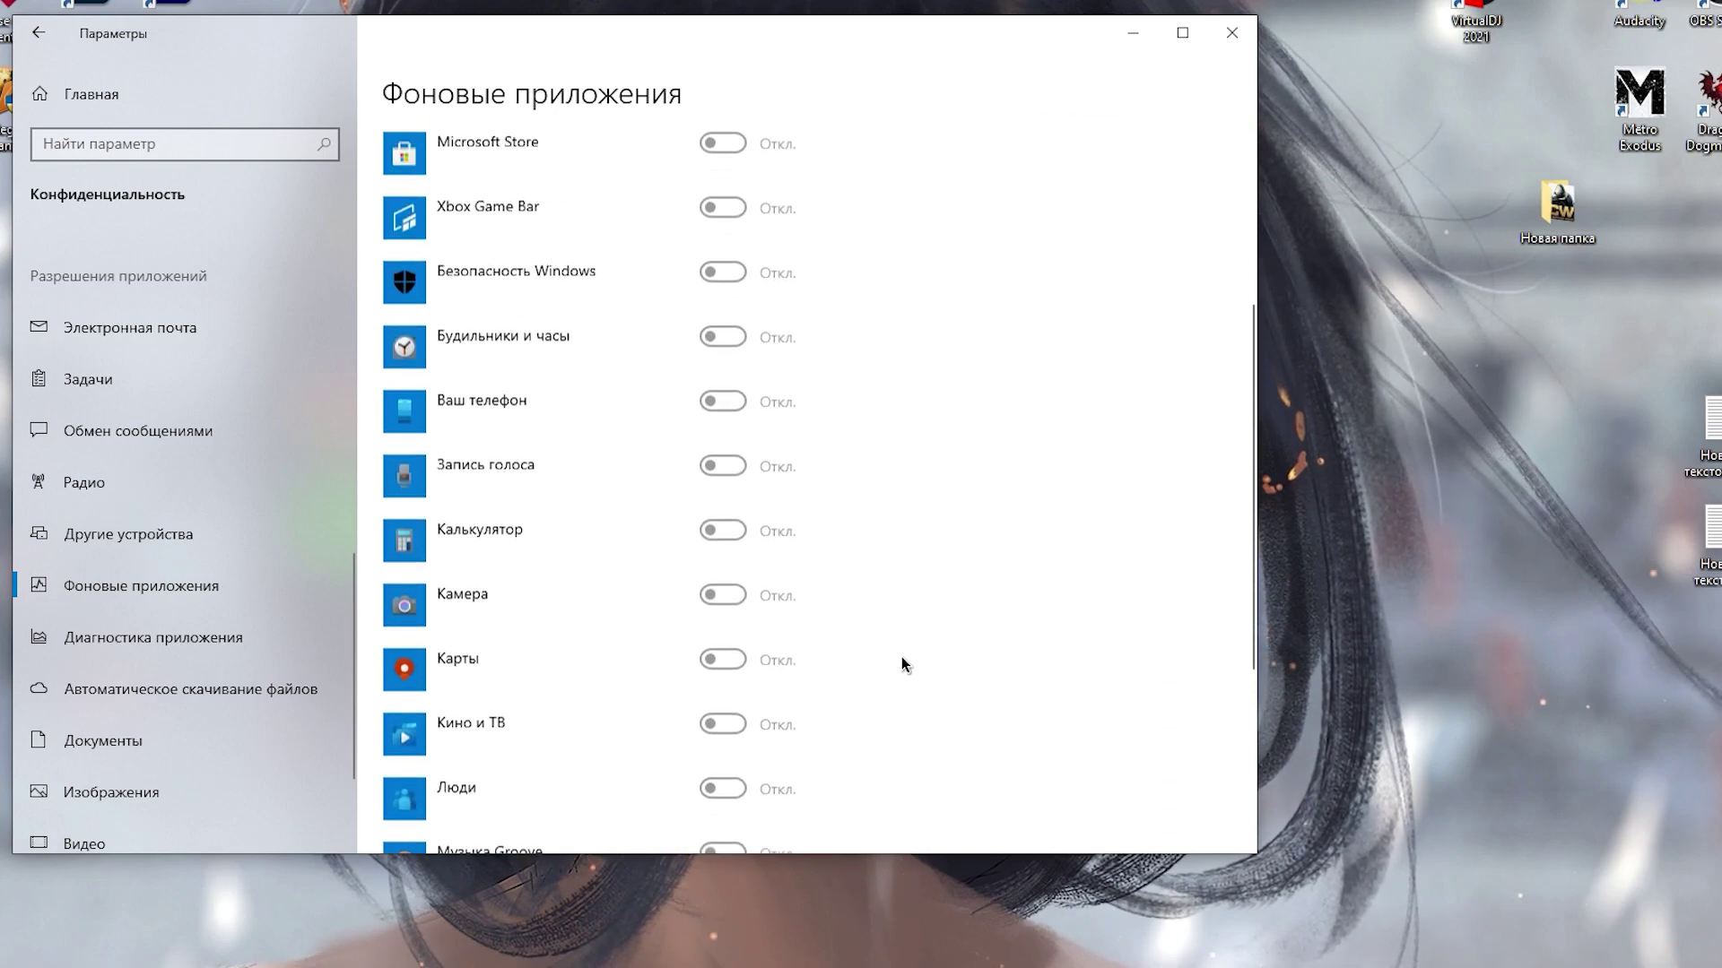
pyautogui.press('space')
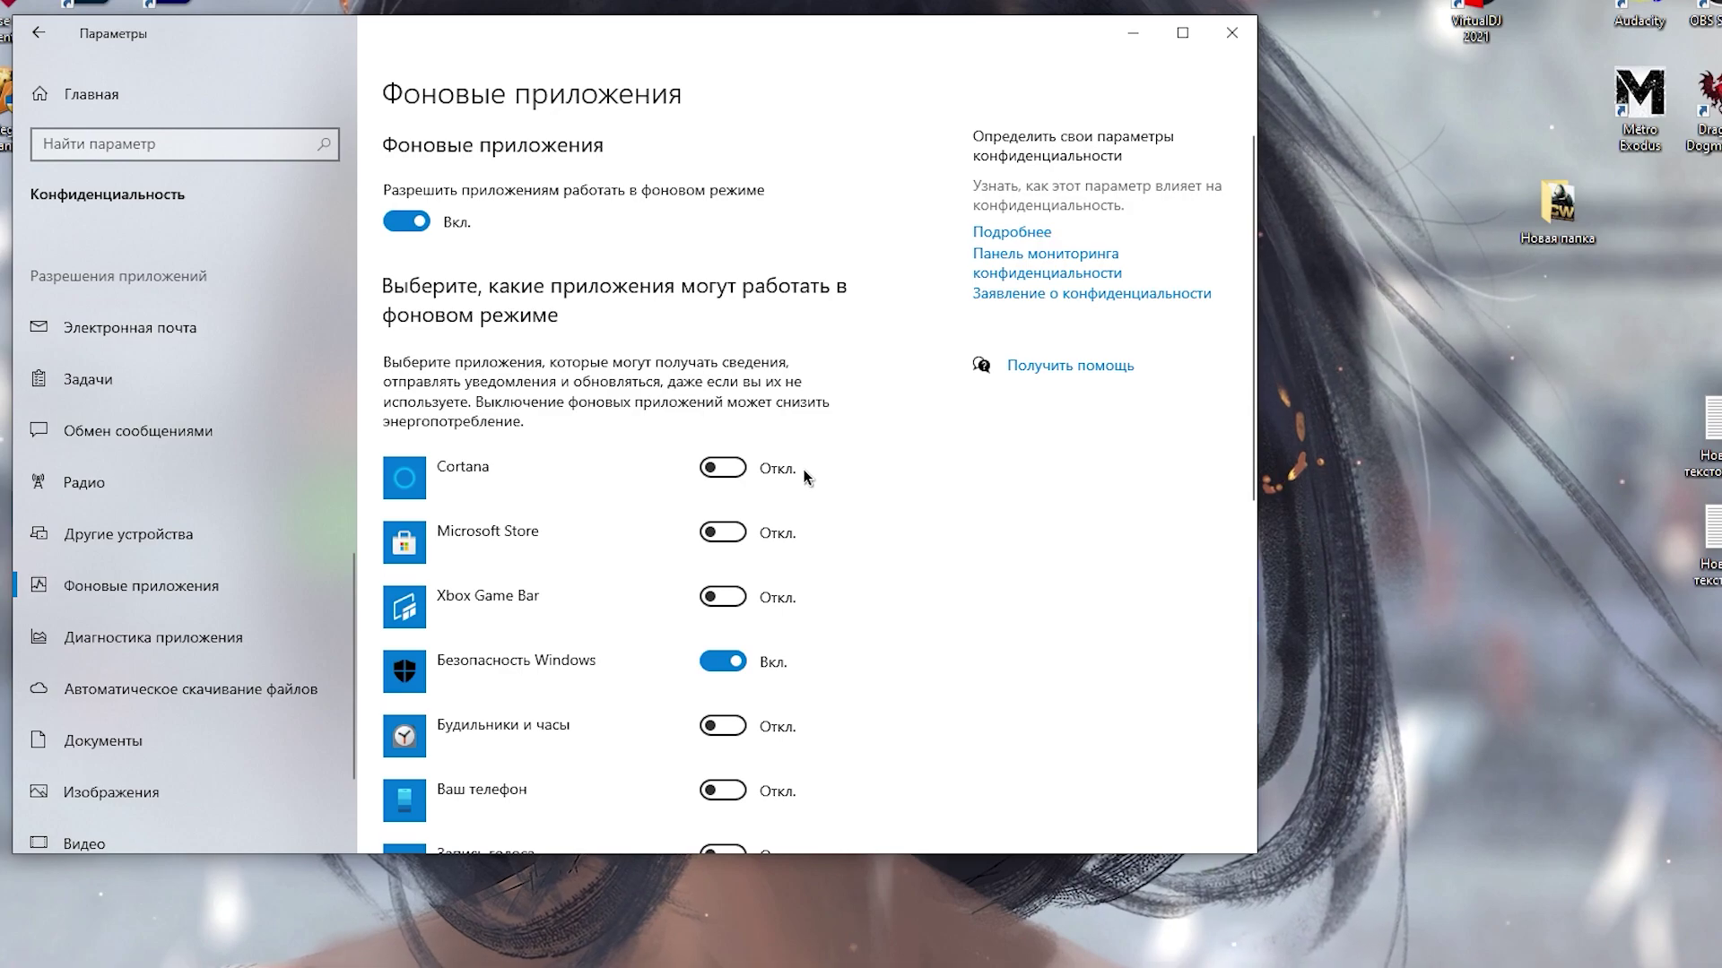
# Examine which individual apps are allowed to run in the background on the Фоновые приложения page.
pyautogui.scroll(-3, 794, 467)
pyautogui.scroll(-4, 788, 454)
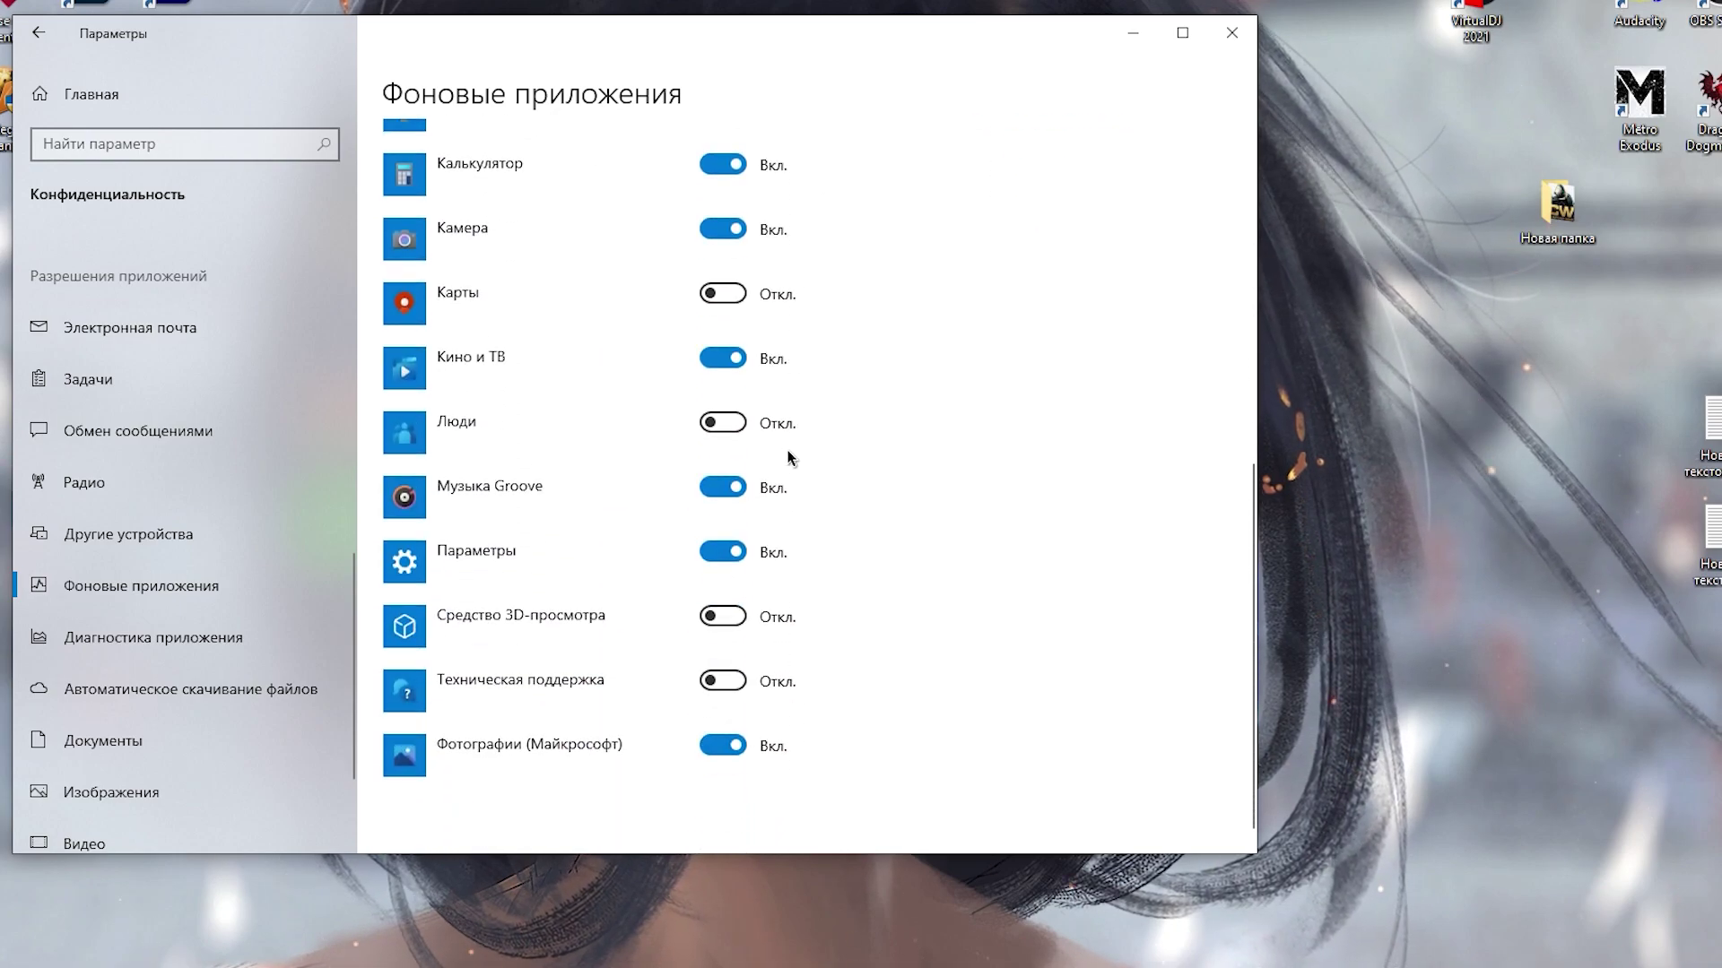
pyautogui.scroll(7, 789, 457)
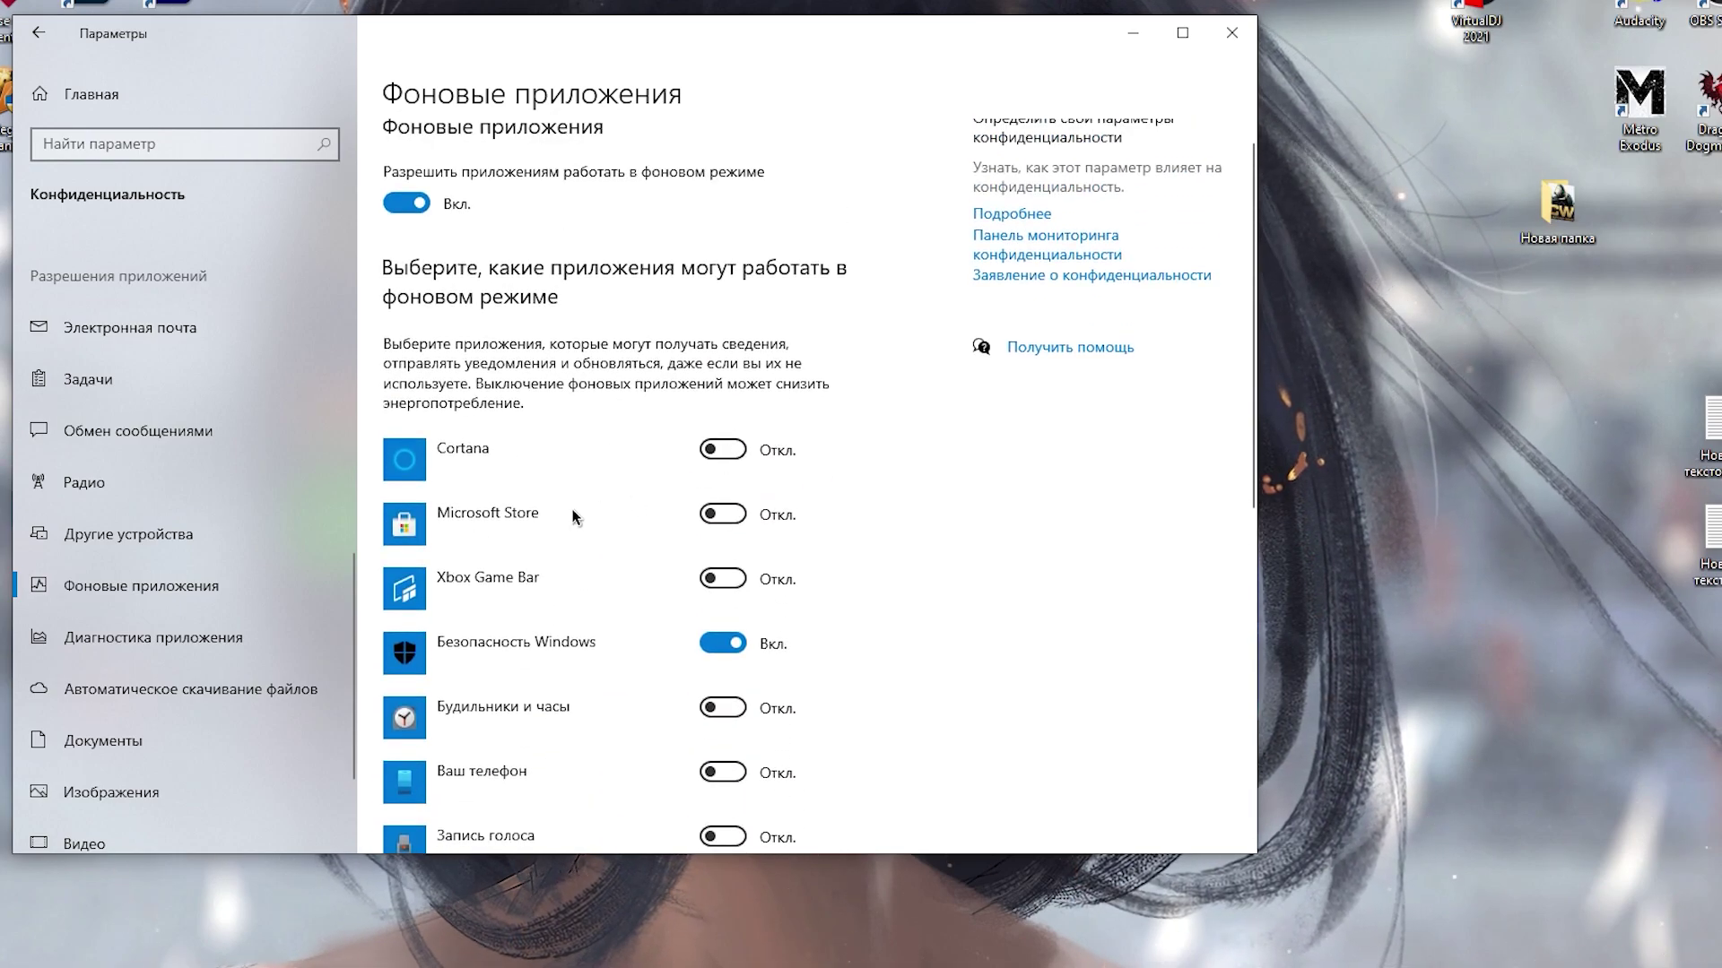
pyautogui.scroll(-4, 601, 520)
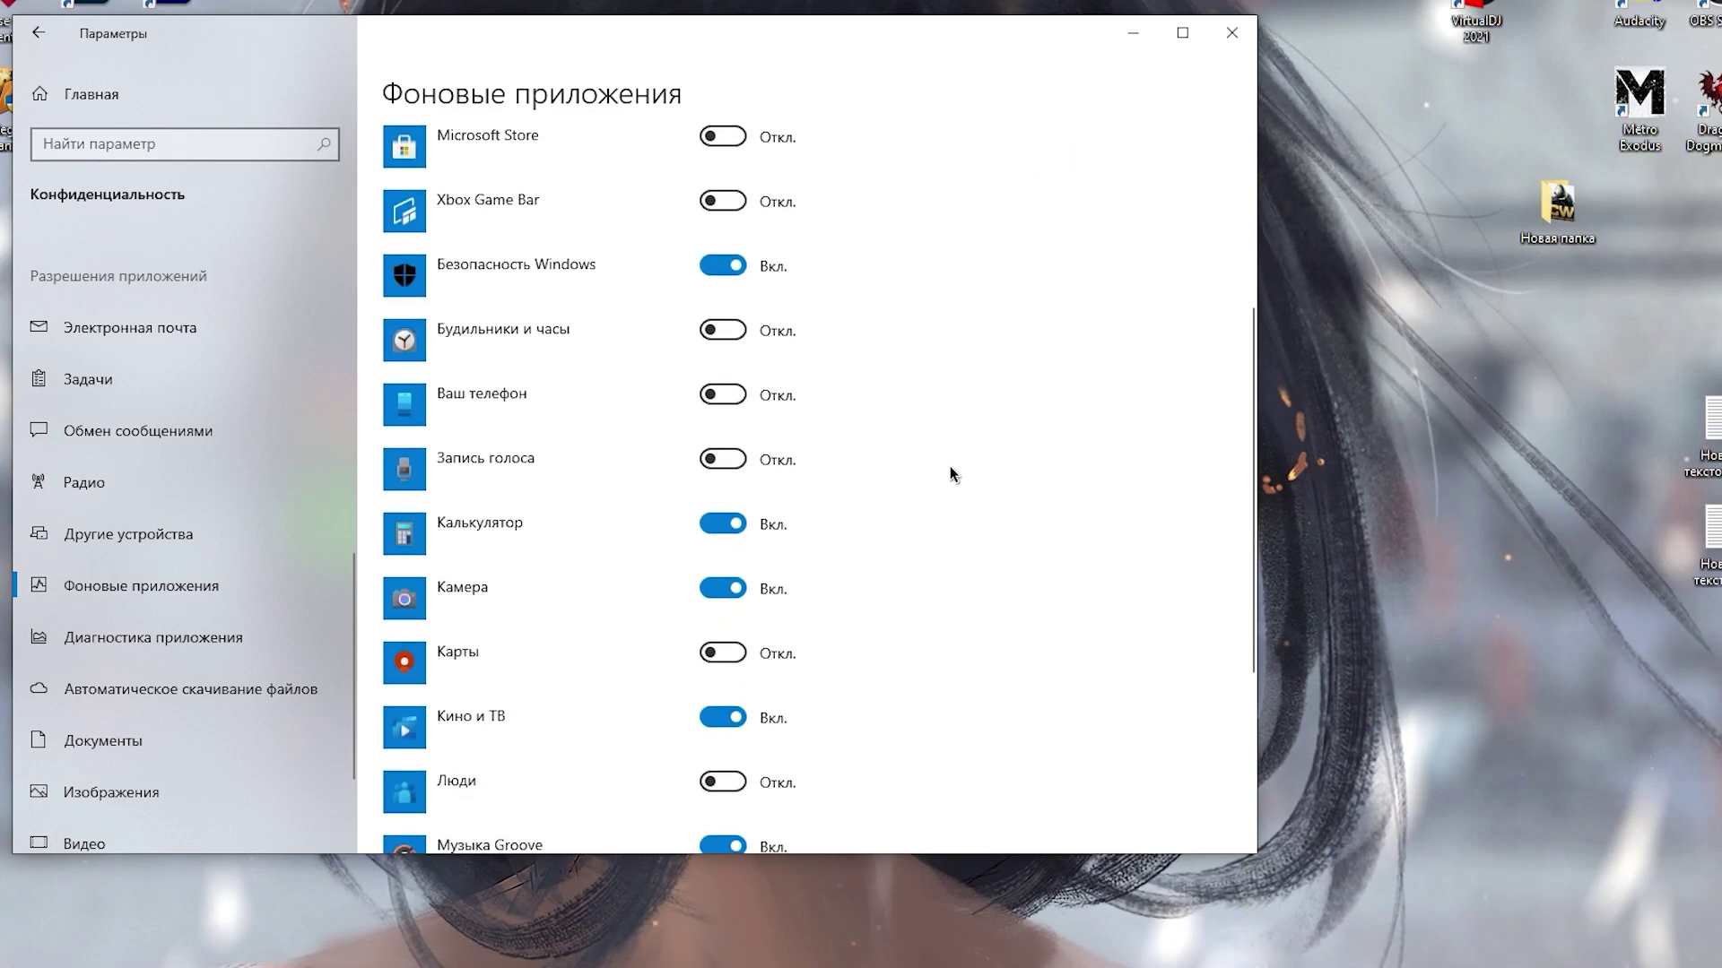
pyautogui.scroll(-2, 884, 601)
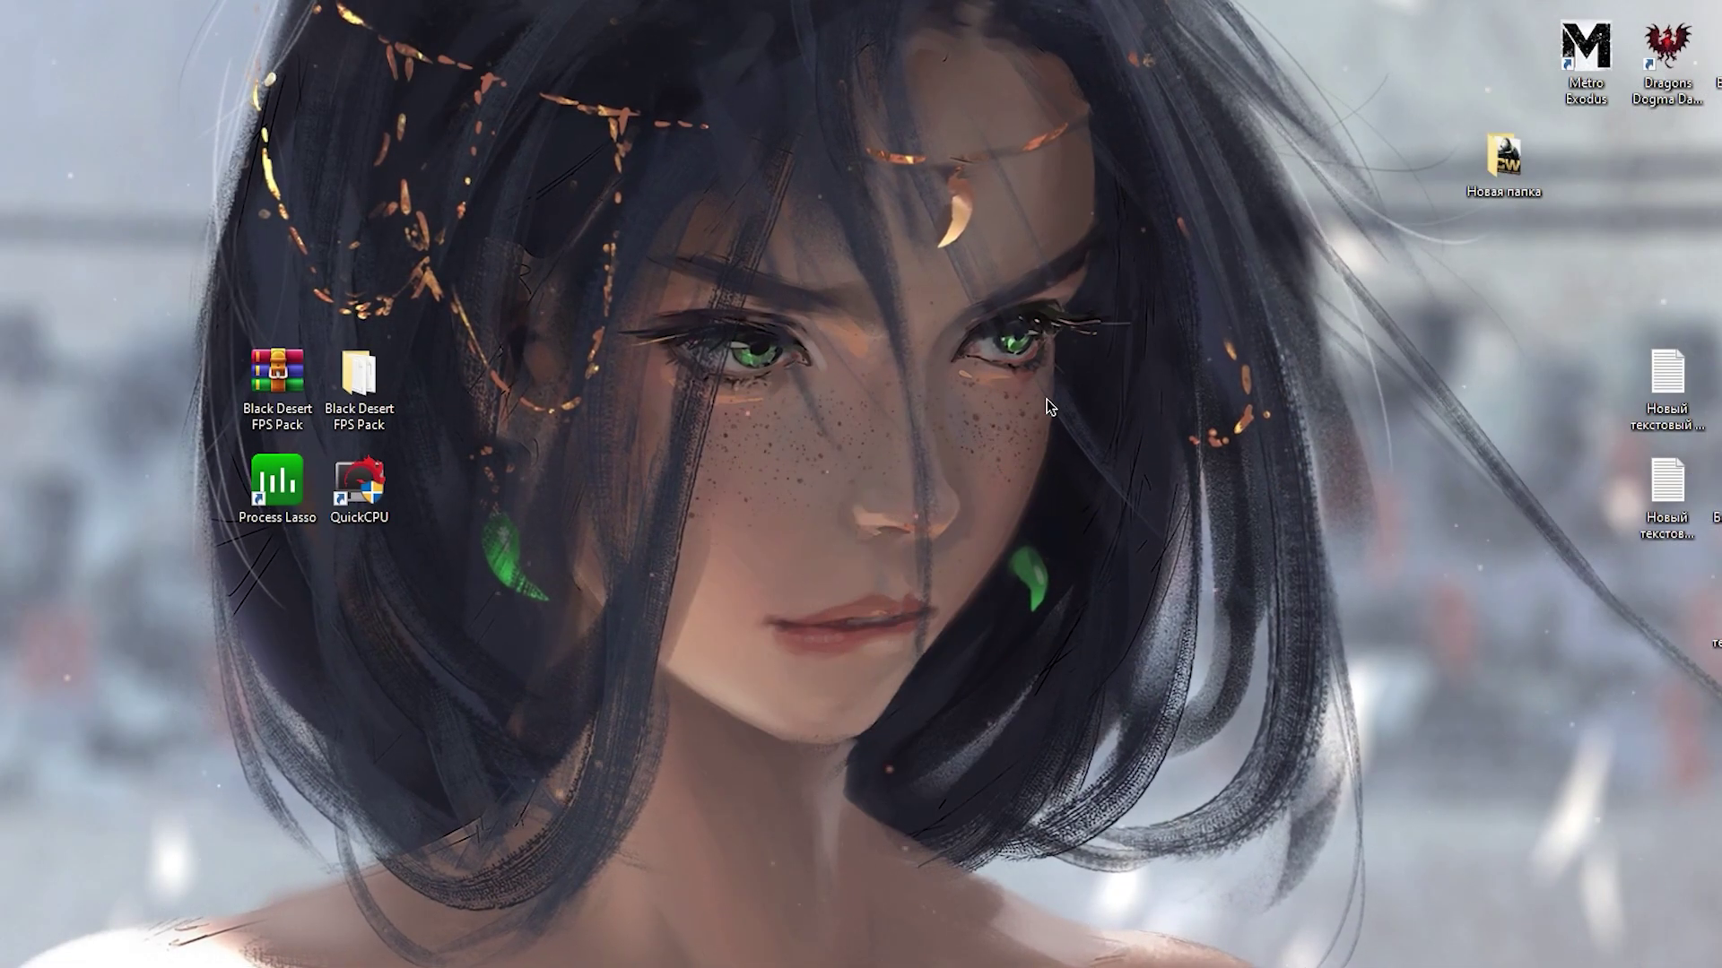
pyautogui.rightClick(1143, 356)
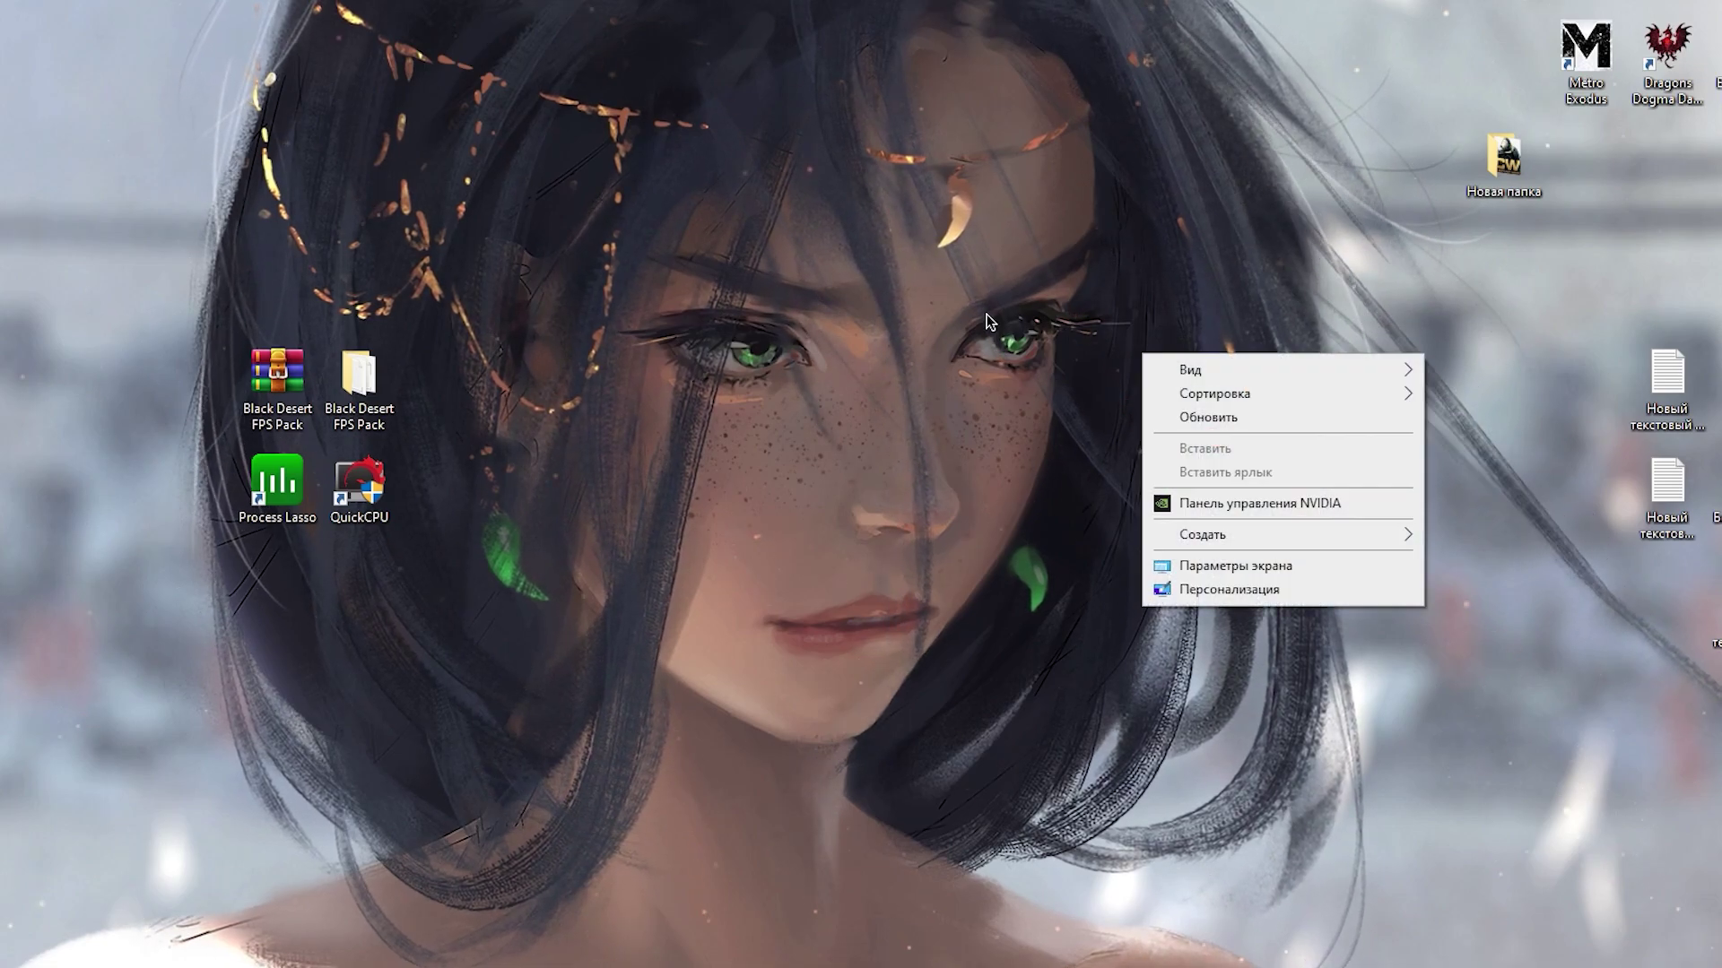
pyautogui.click(1201, 345)
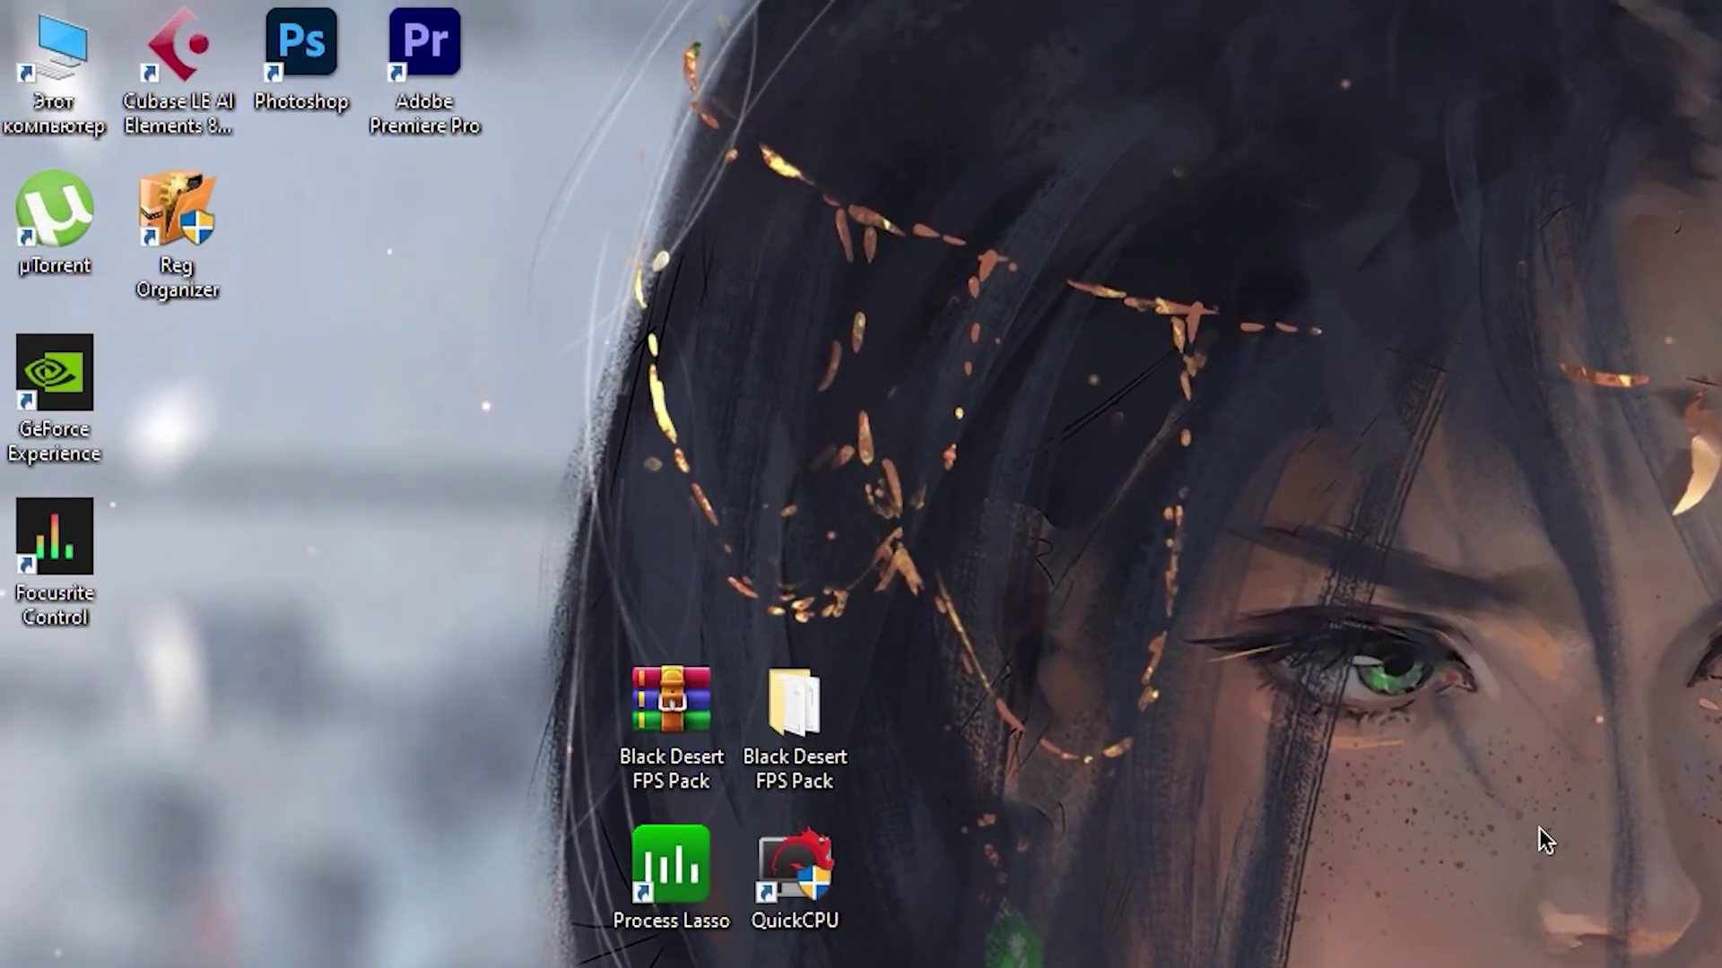
# Open GeForce Experience, check for graphics driver updates in the Драйверы section, and close the program.
pyautogui.doubleClick(56, 395)
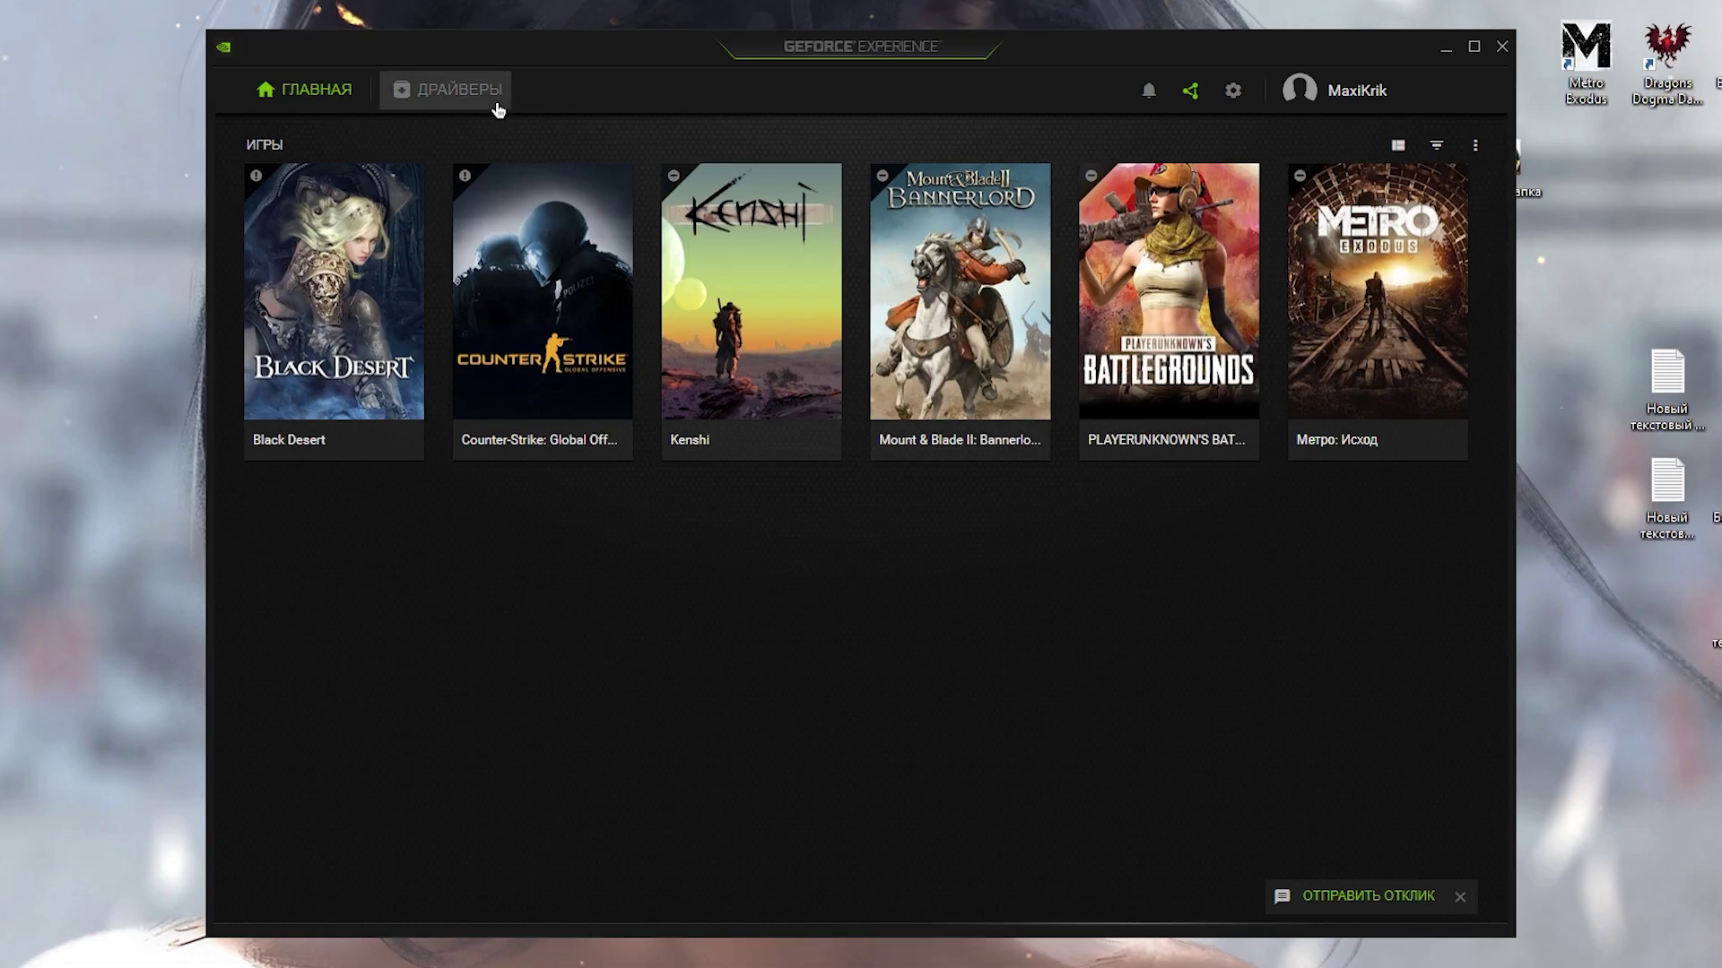
pyautogui.click(497, 104)
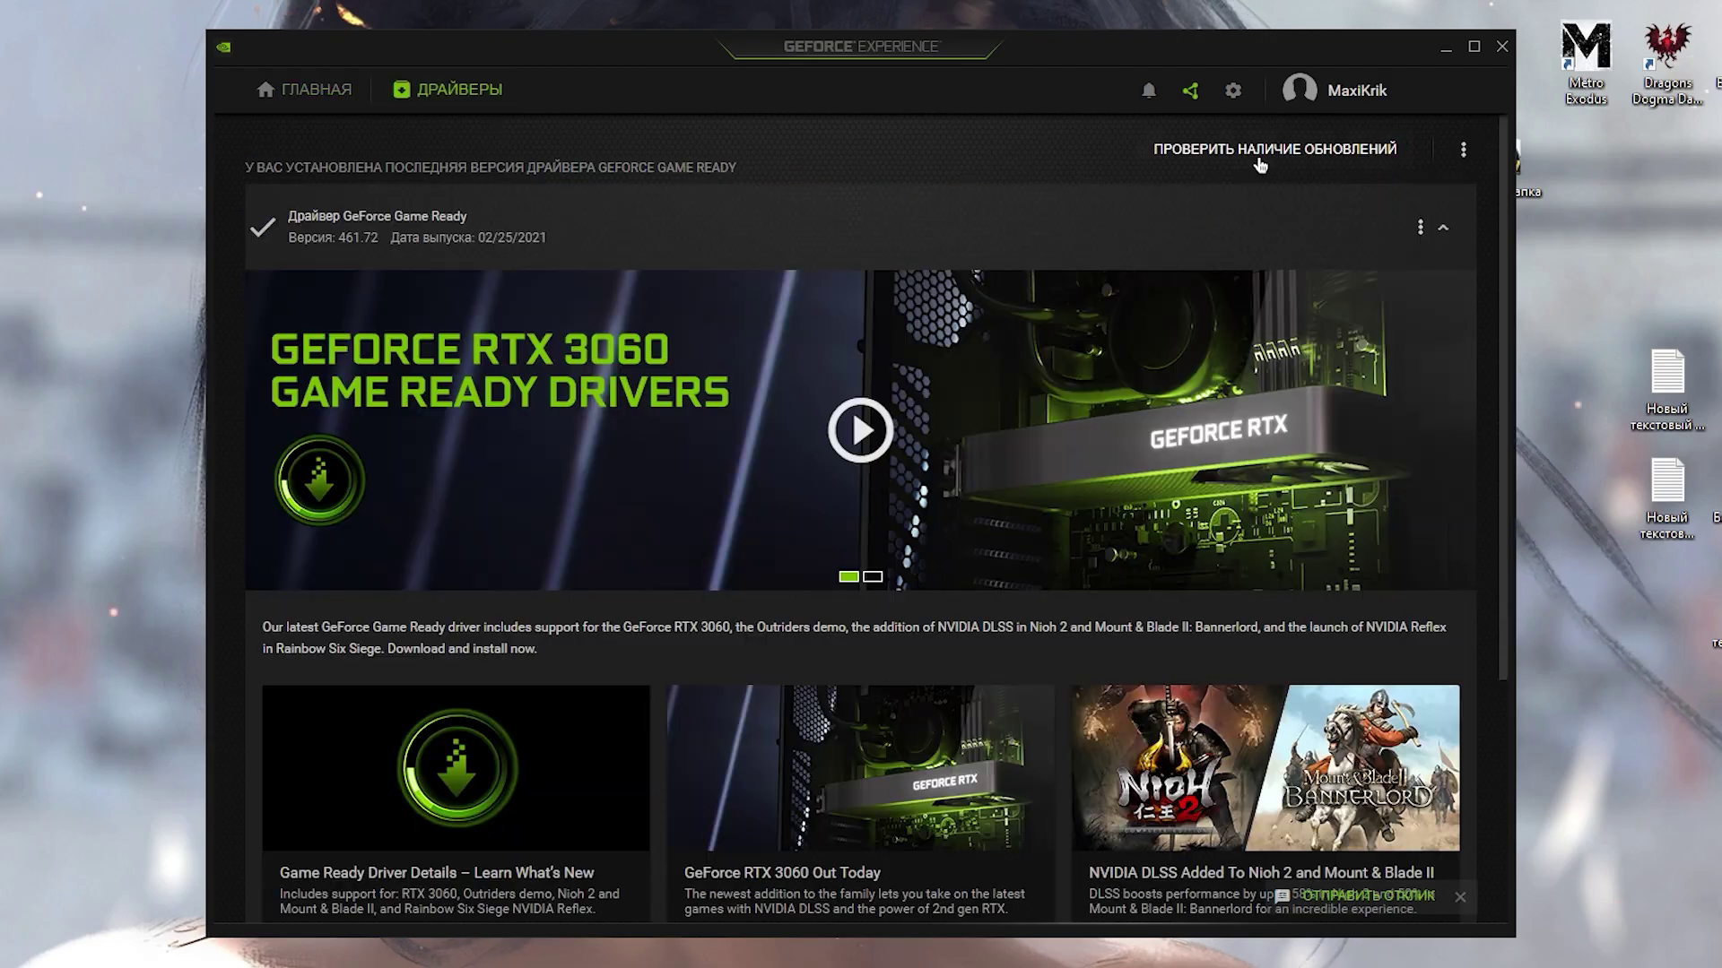
pyautogui.click(1272, 164)
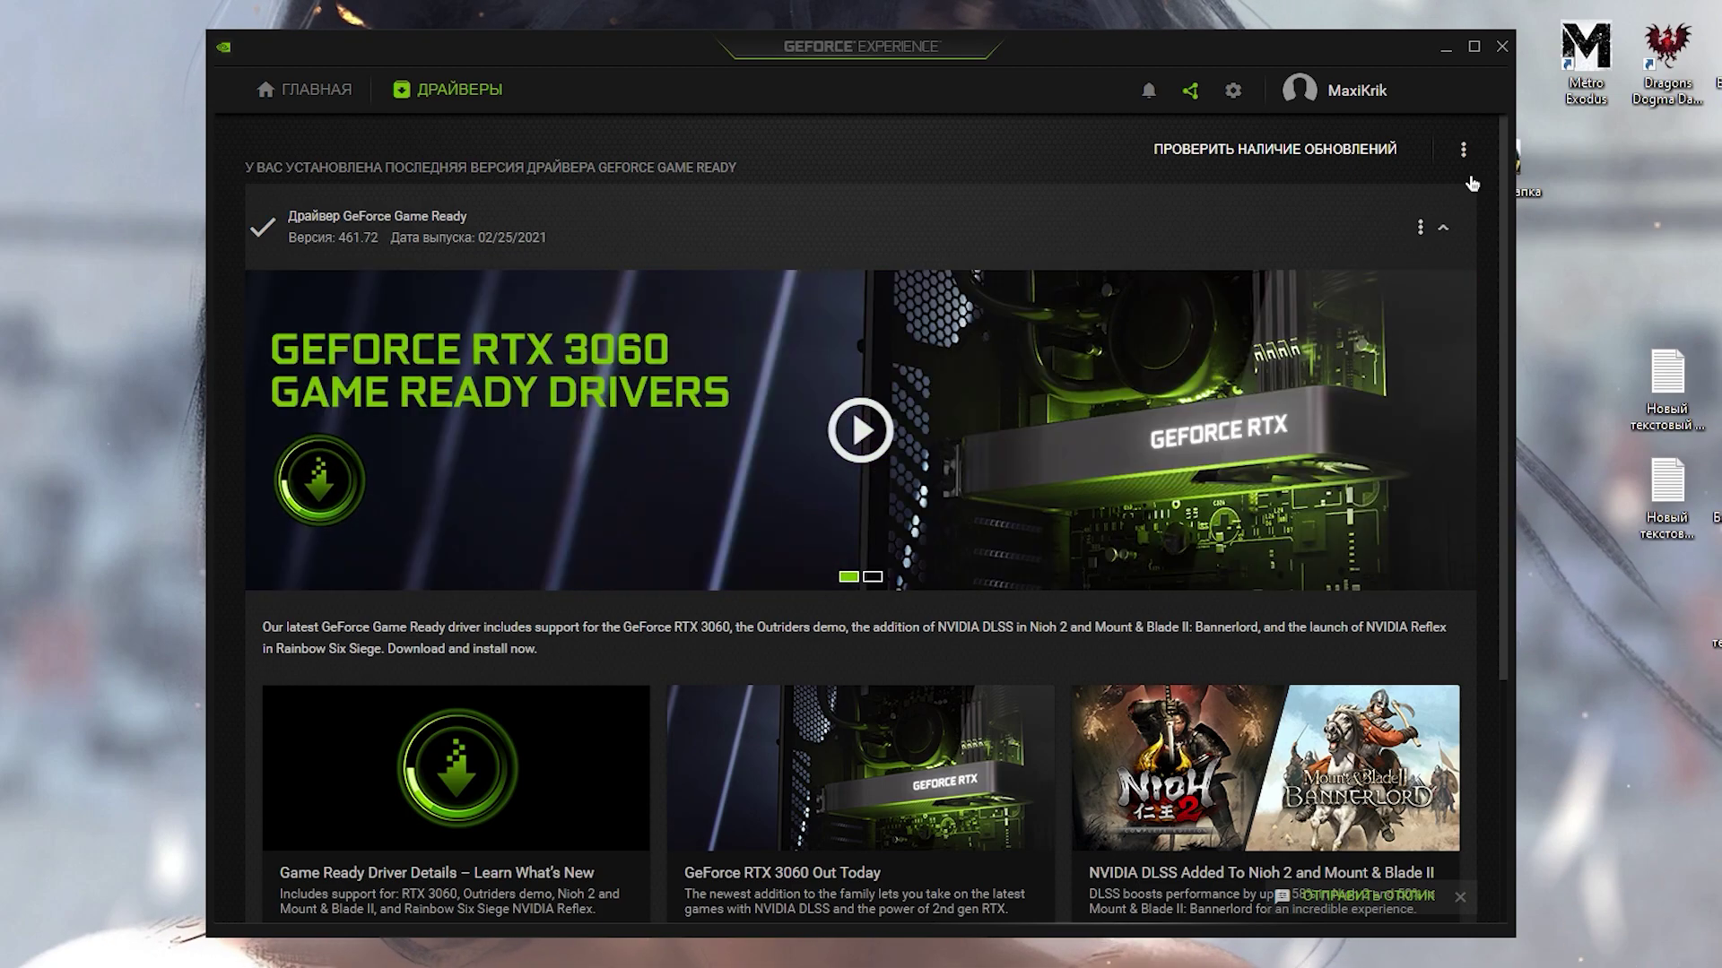
pyautogui.click(1503, 47)
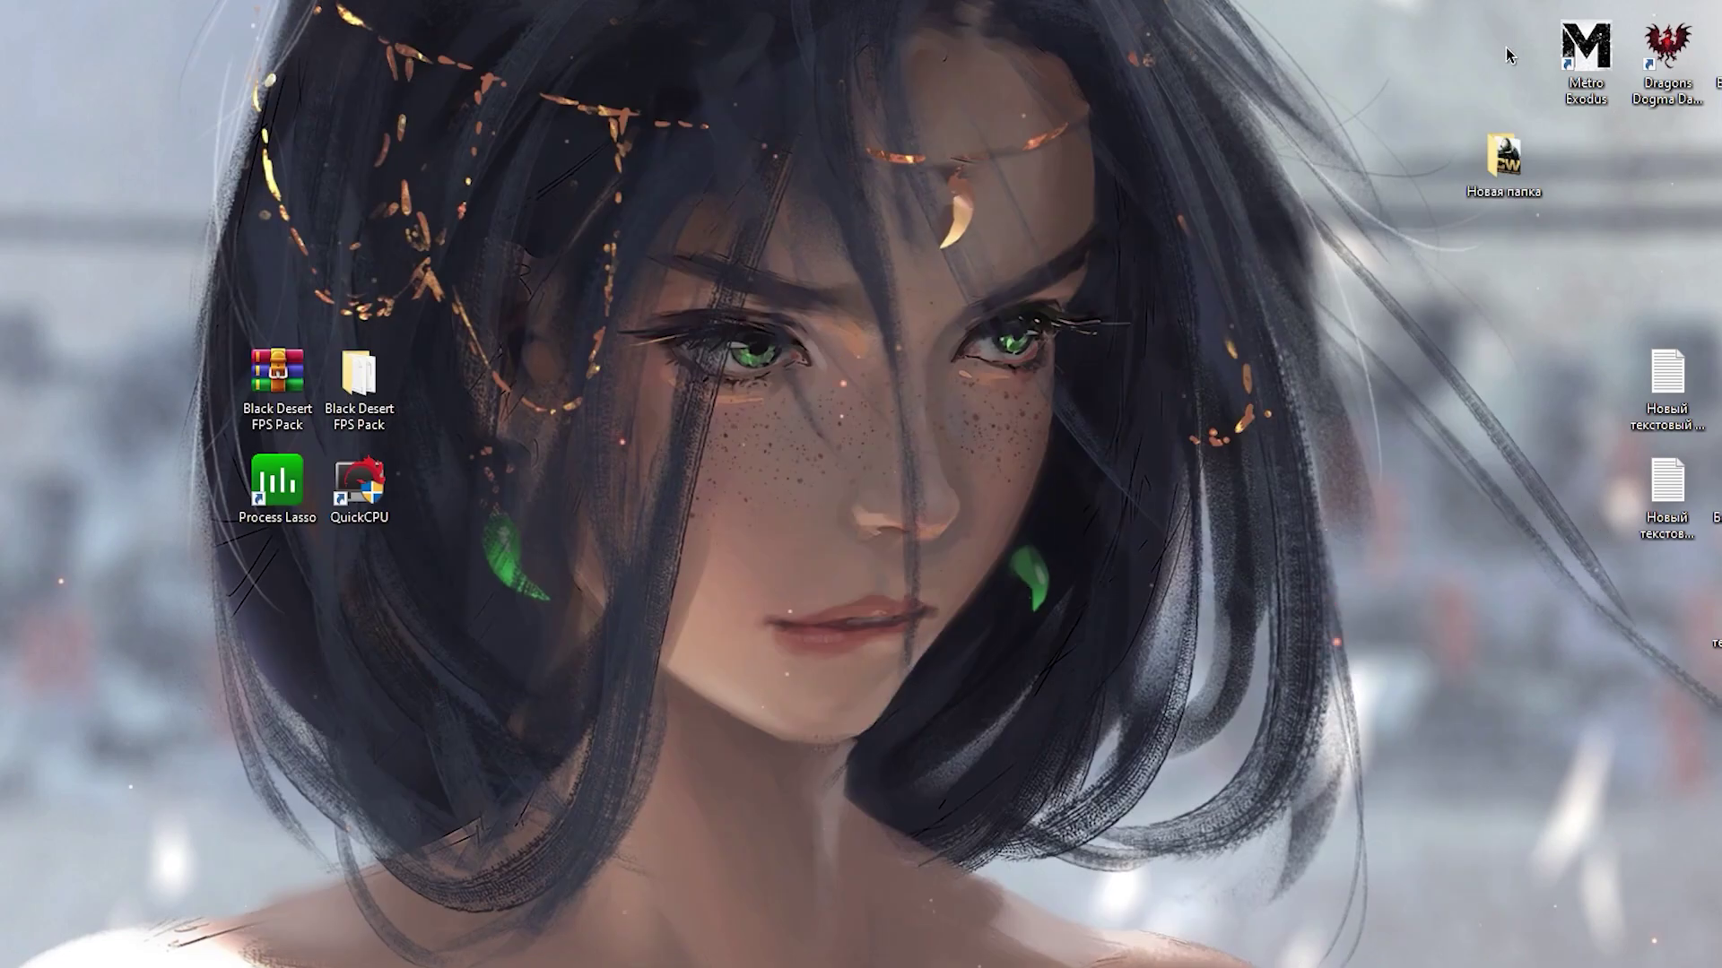
# Open Process Lasso and, with Black Desert running, switch from the game to the Process Lasso window.
pyautogui.doubleClick(309, 498)
pyautogui.click(509, 138)
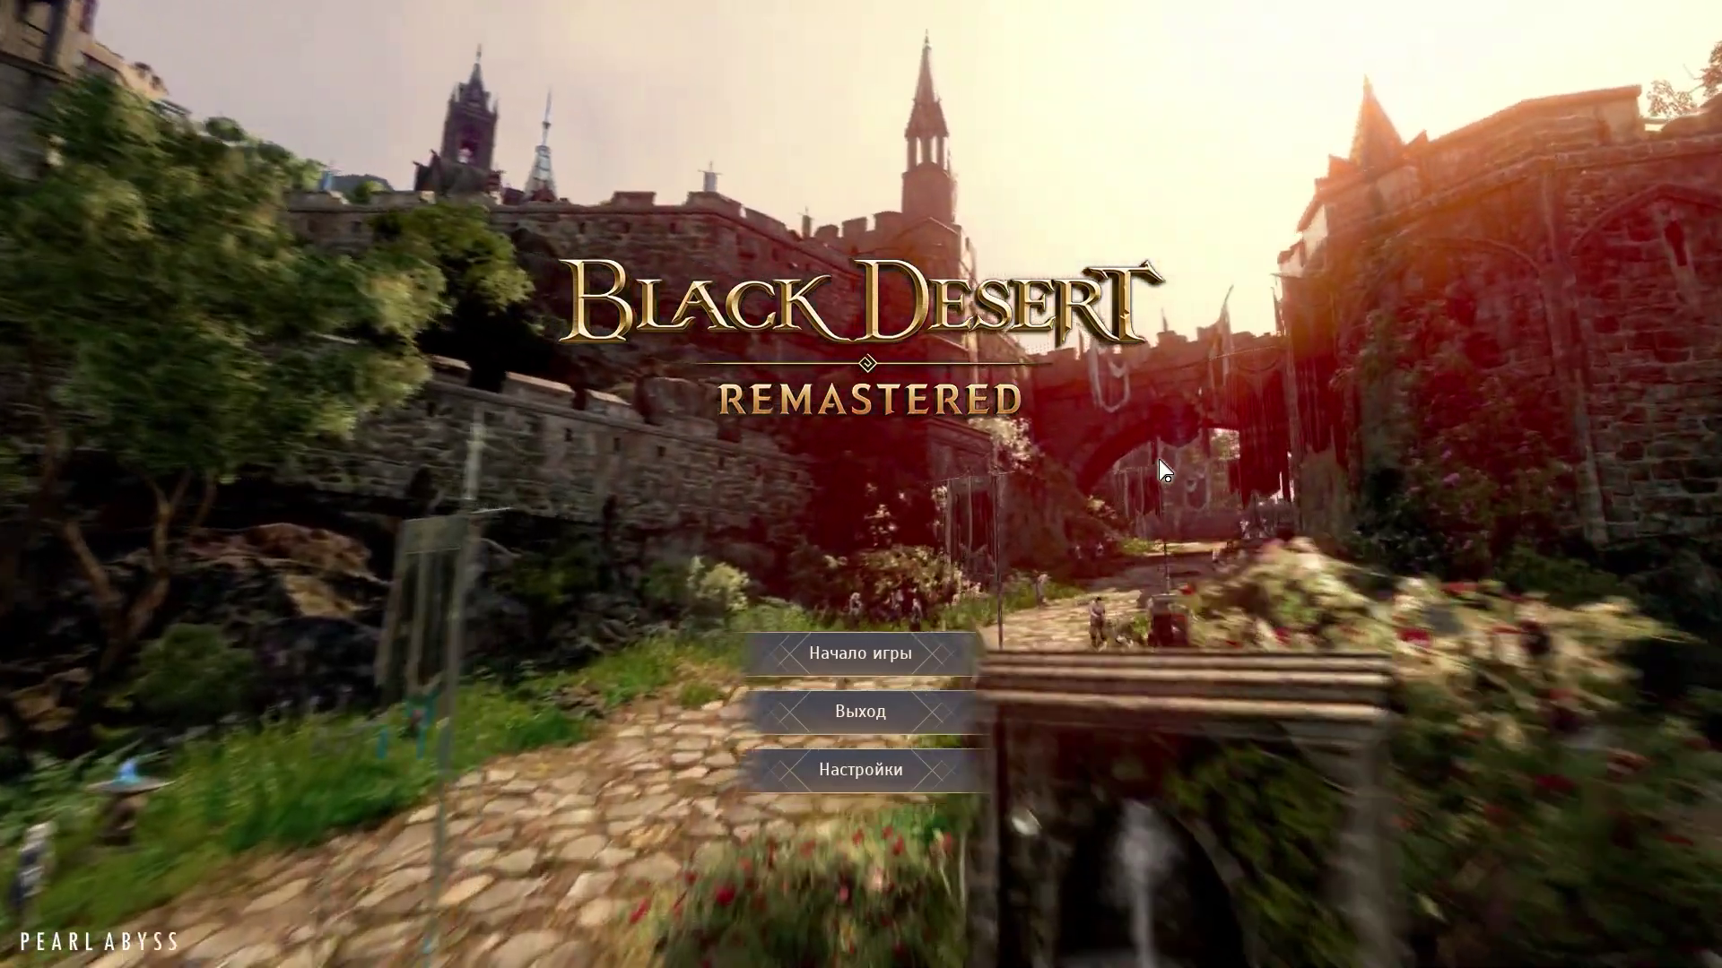
pyautogui.hotkey('alt', 'Tab')
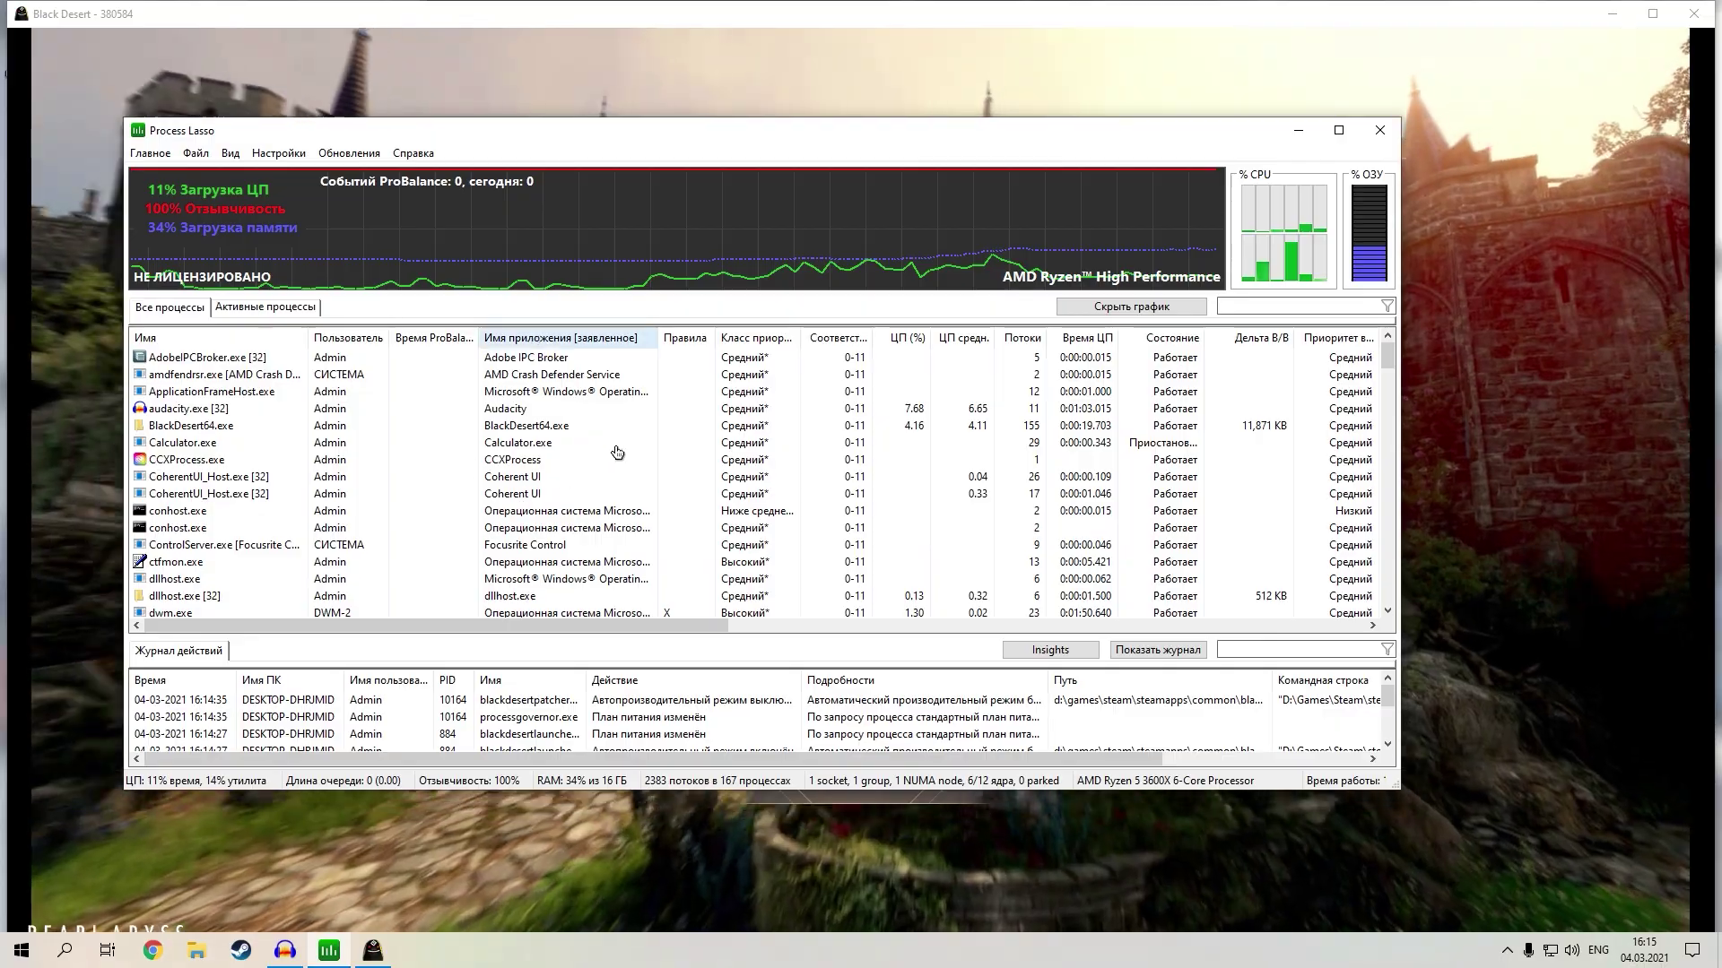
# Examine the Всегда options under Класс приоритета, including Высокий, and the Соответствие ЦП options for the BlackDesert64.exe process.
pyautogui.moveTo(194, 438)
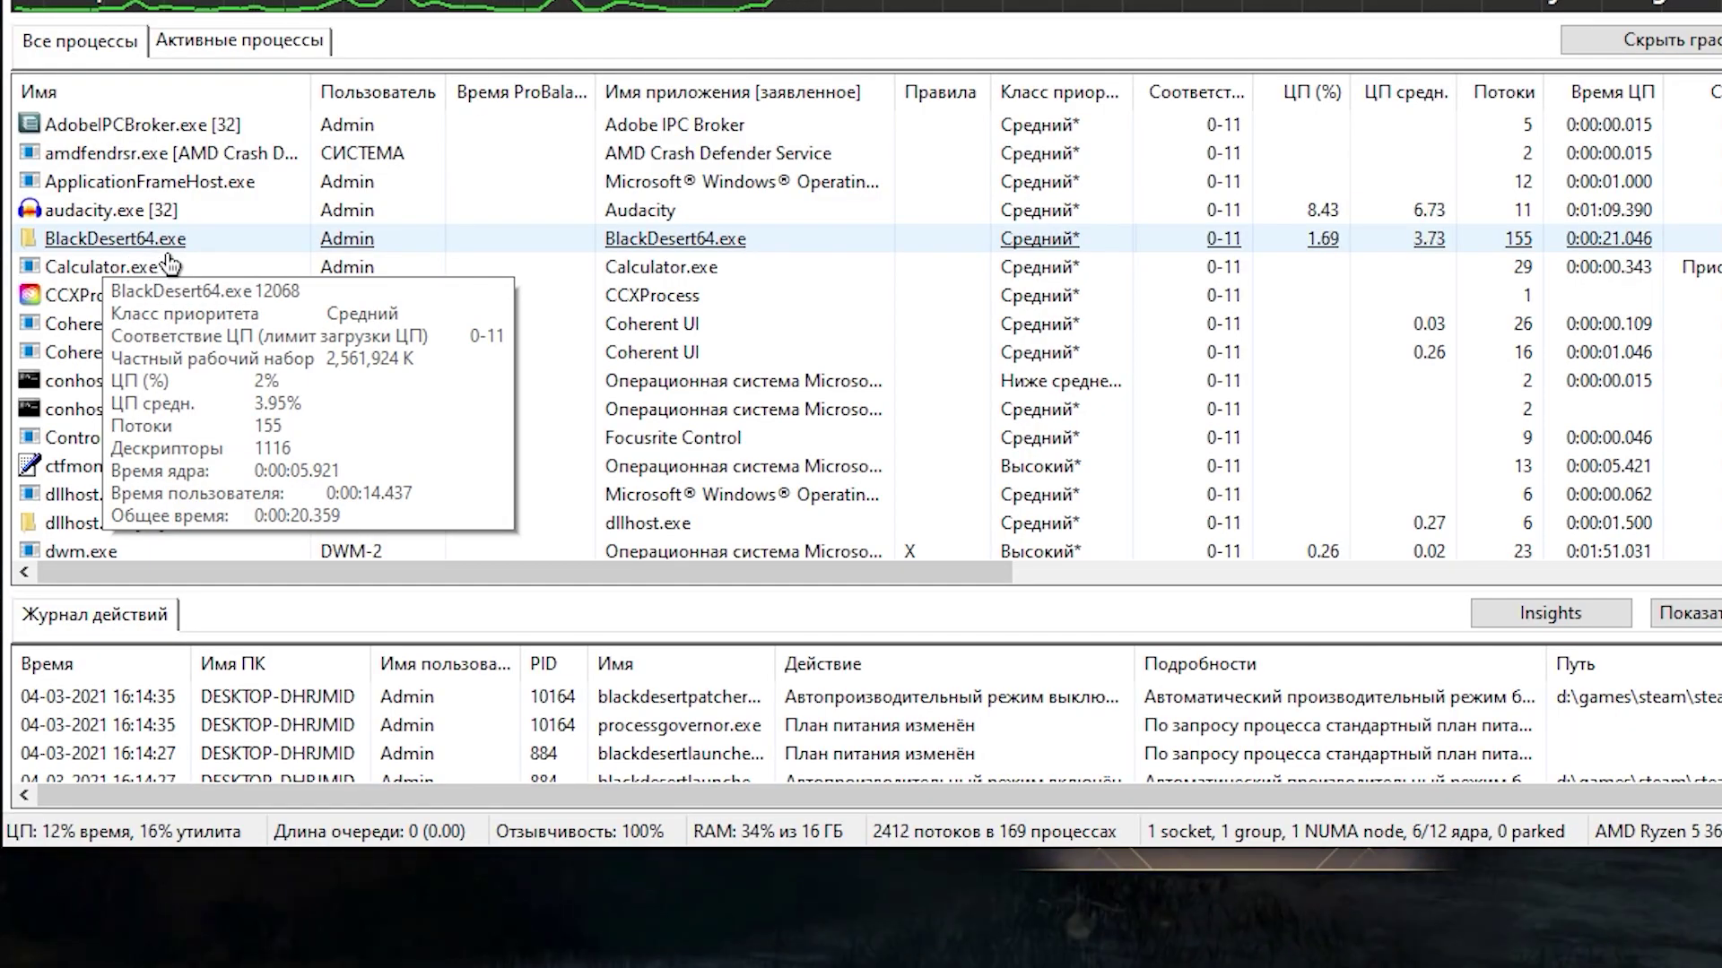
pyautogui.rightClick(142, 242)
pyautogui.moveTo(465, 269)
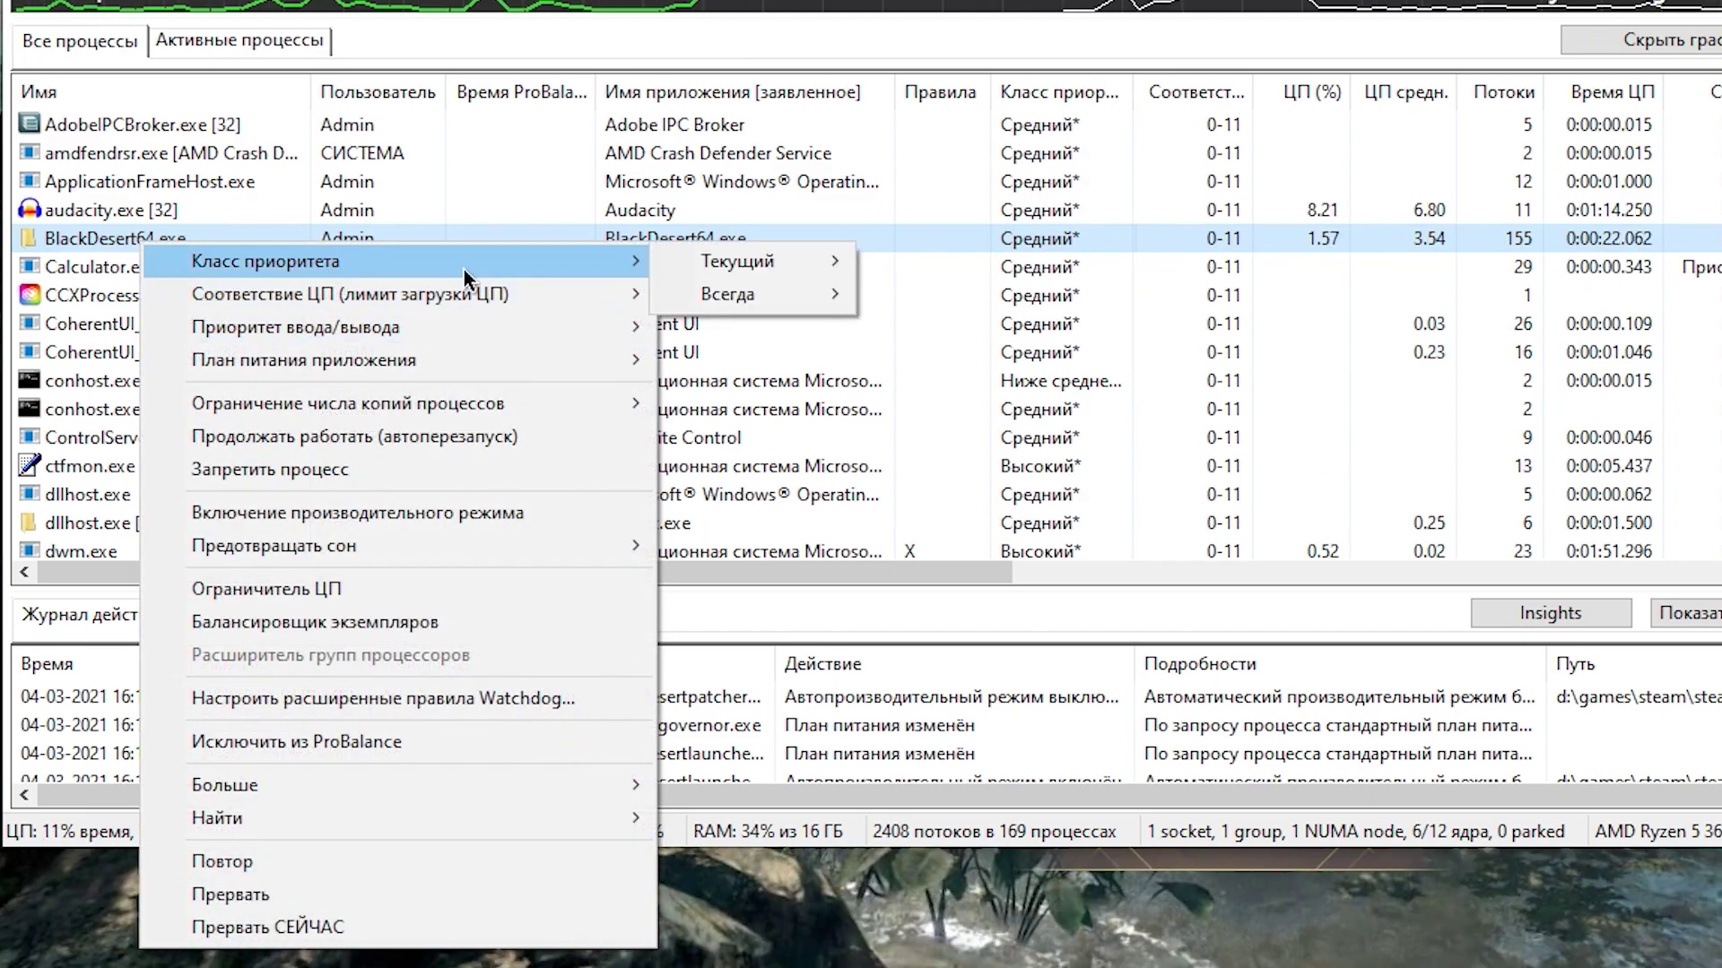
pyautogui.moveTo(734, 274)
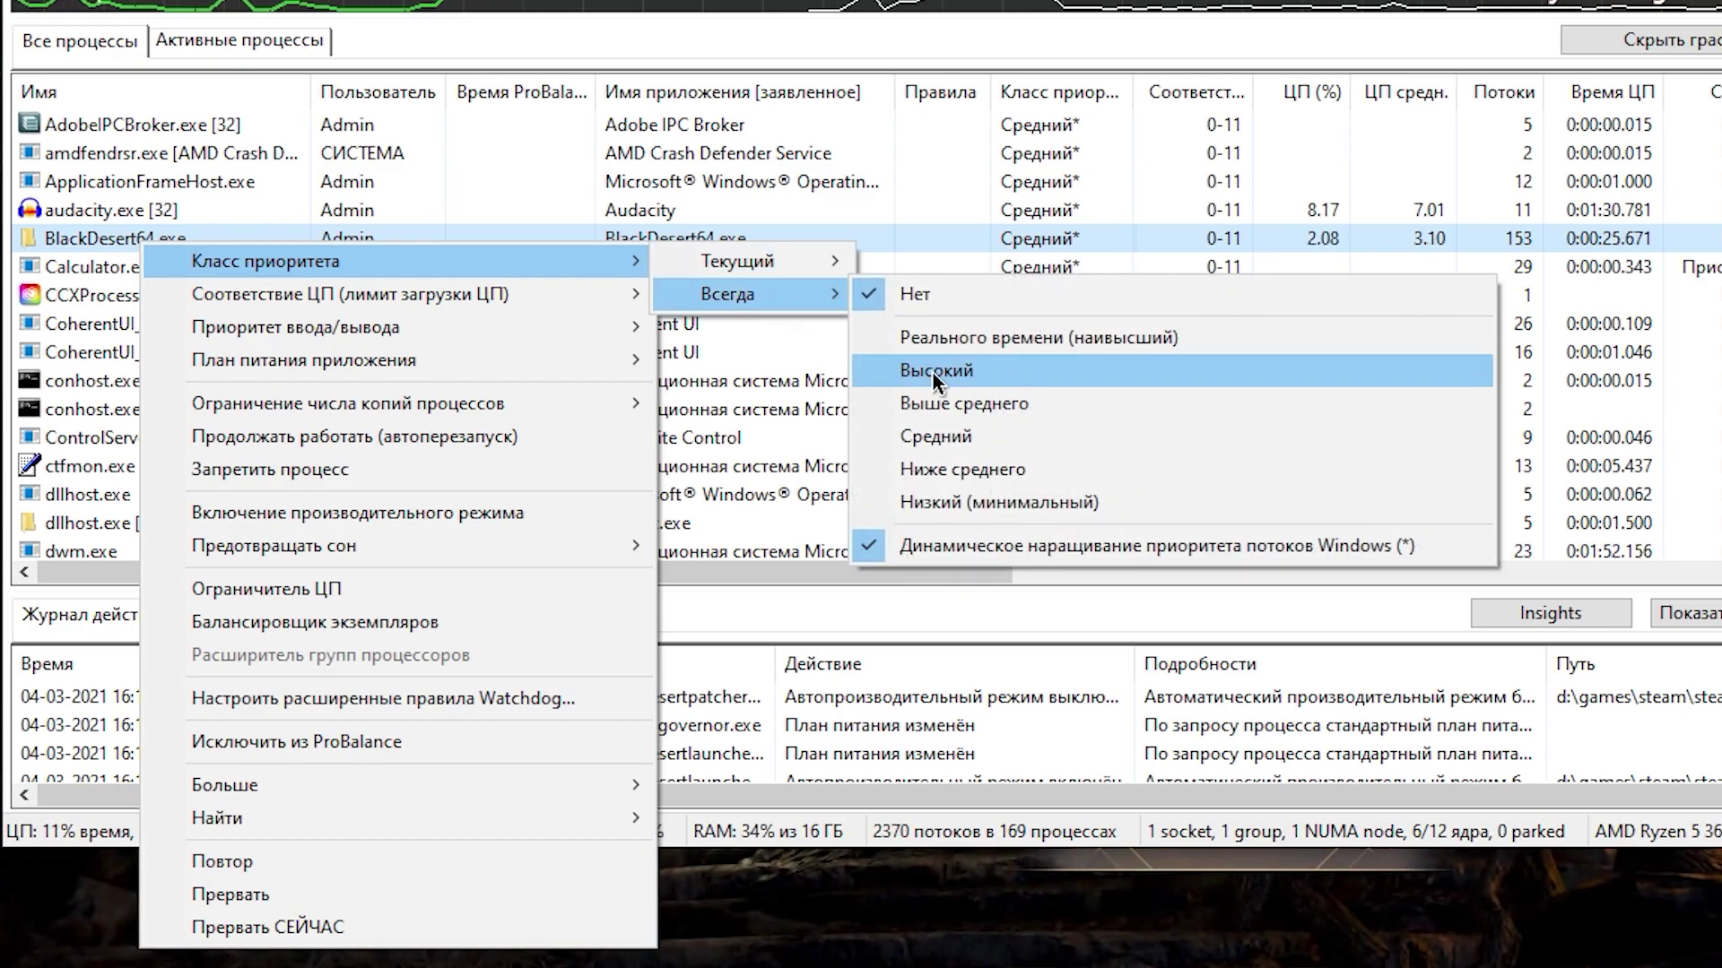
pyautogui.moveTo(583, 294)
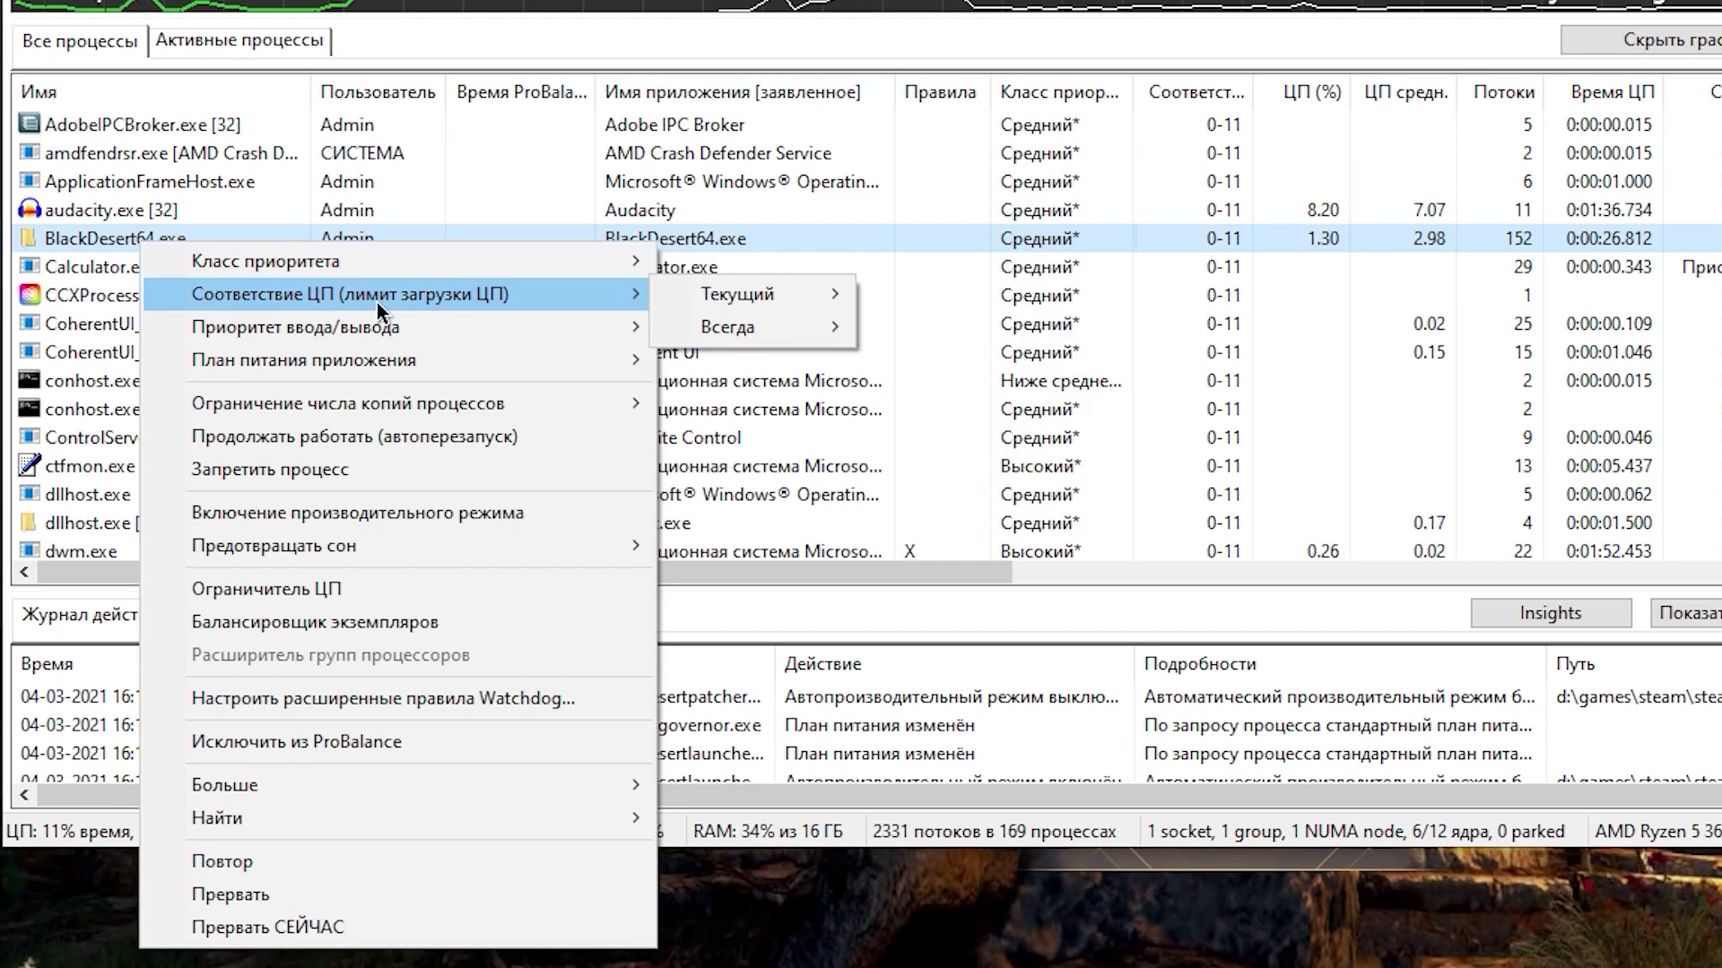
pyautogui.moveTo(771, 294)
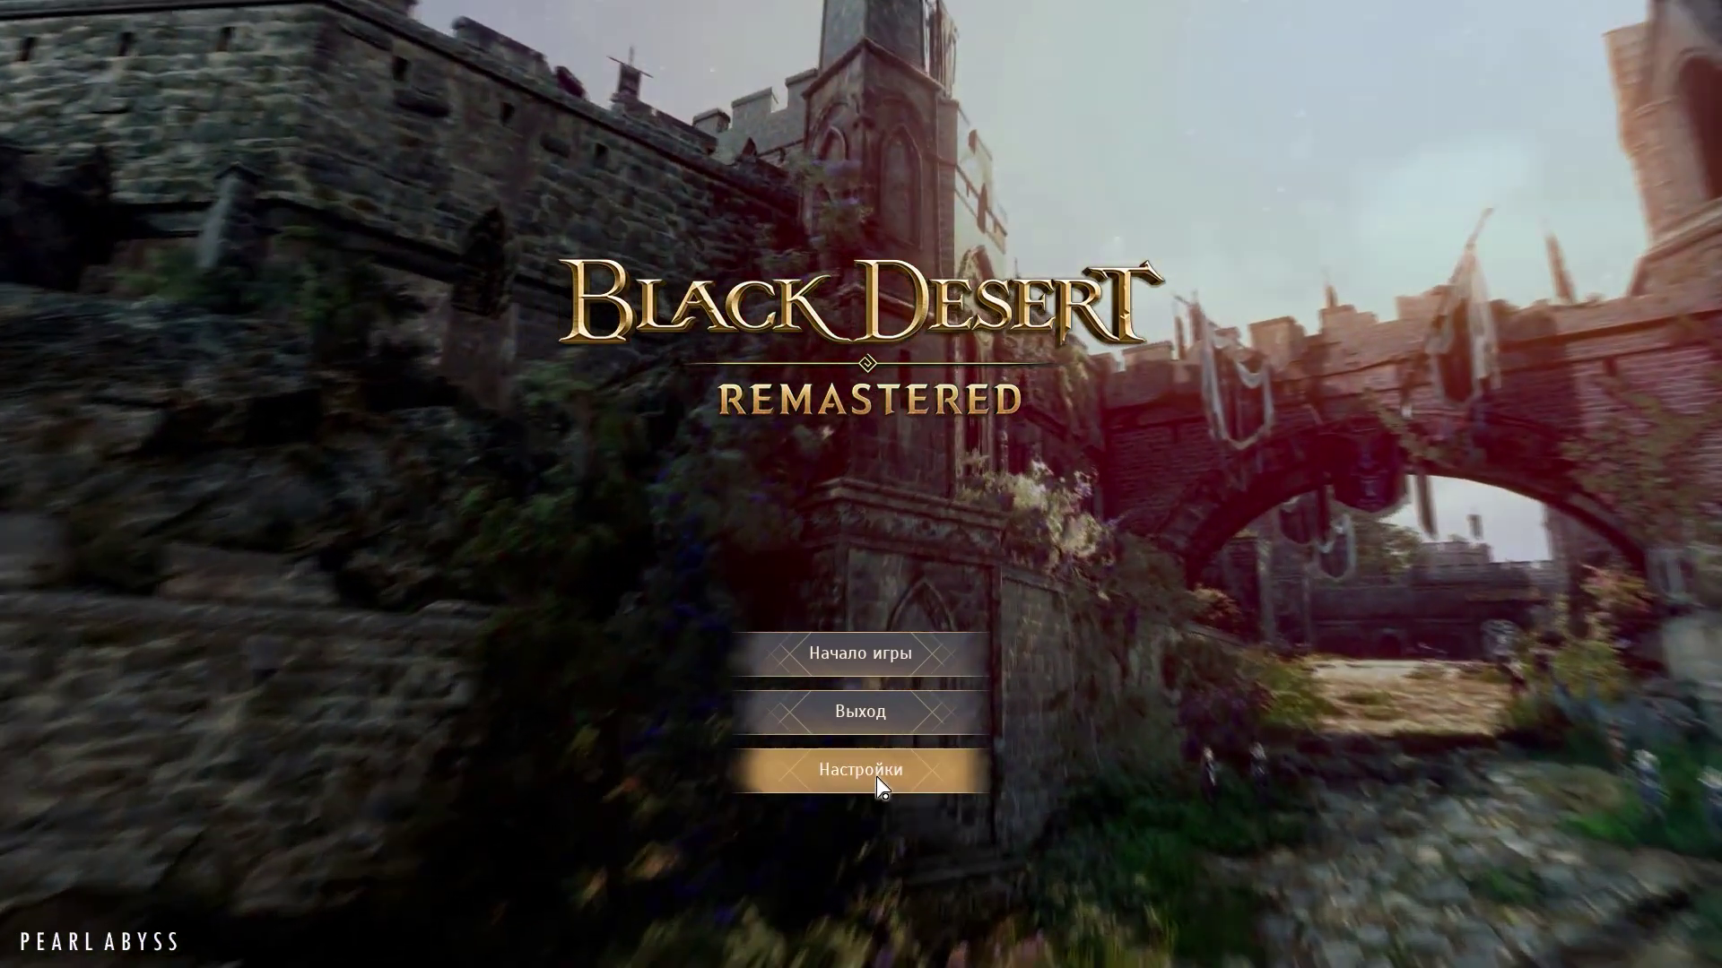
# Switch to Black Desert, open its settings, and review the Графика page under Производительность.
pyautogui.click(876, 773)
pyautogui.click(502, 254)
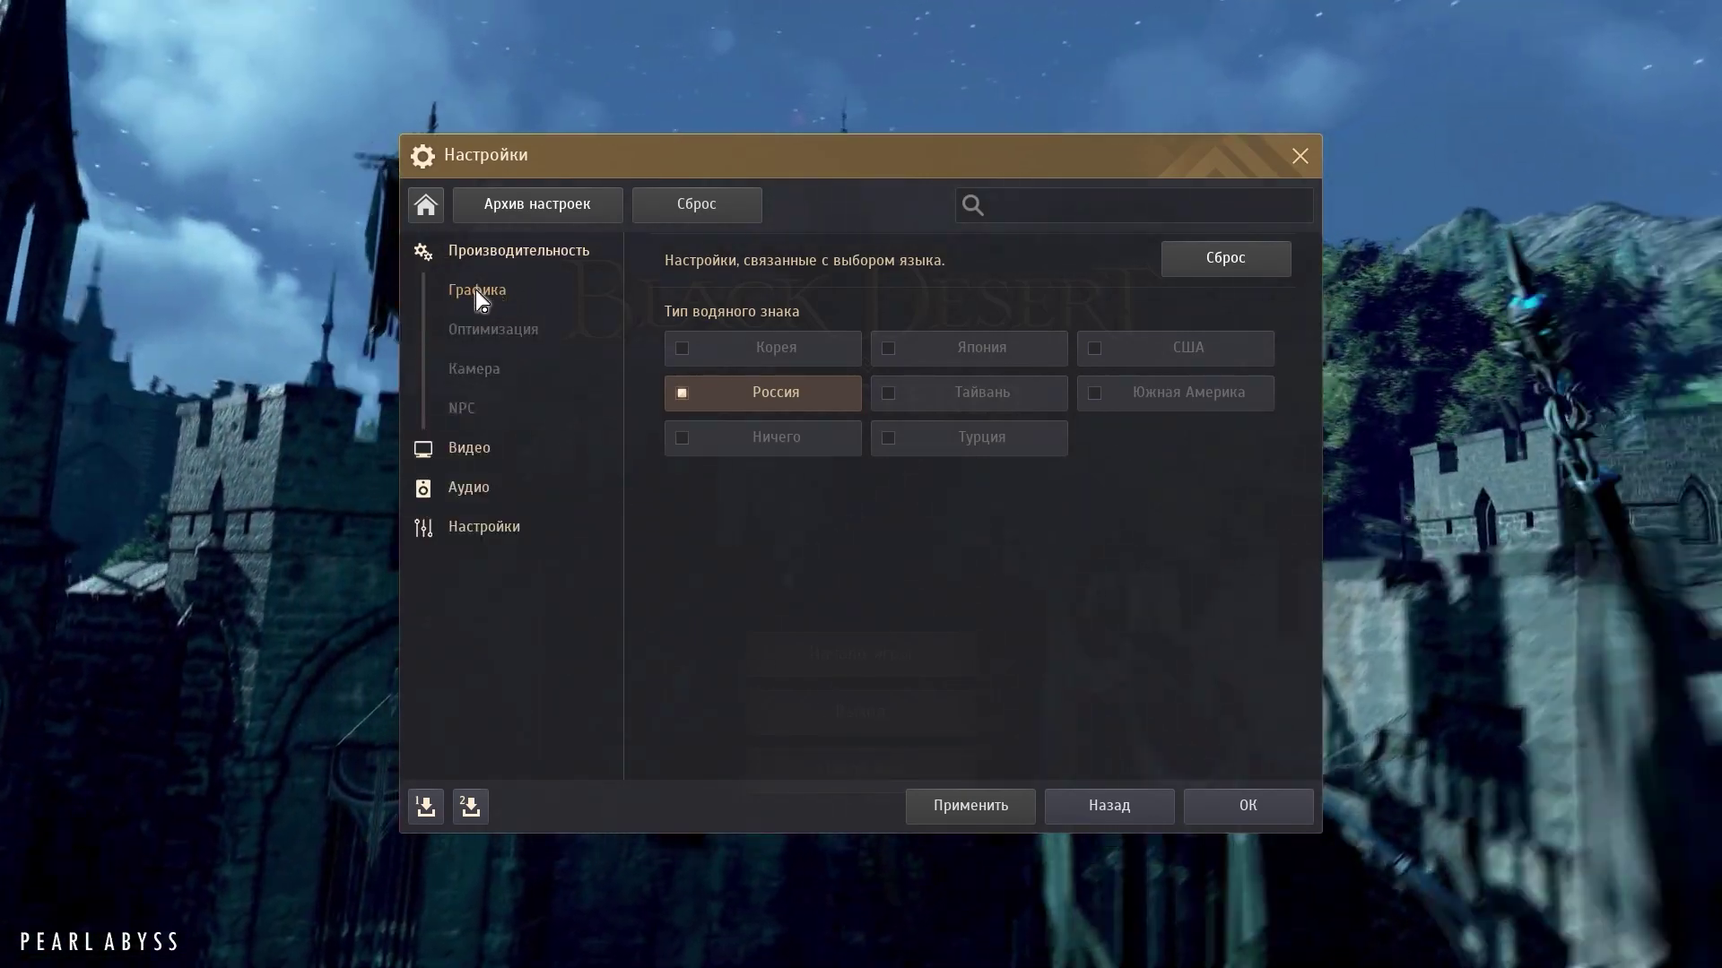
pyautogui.click(468, 296)
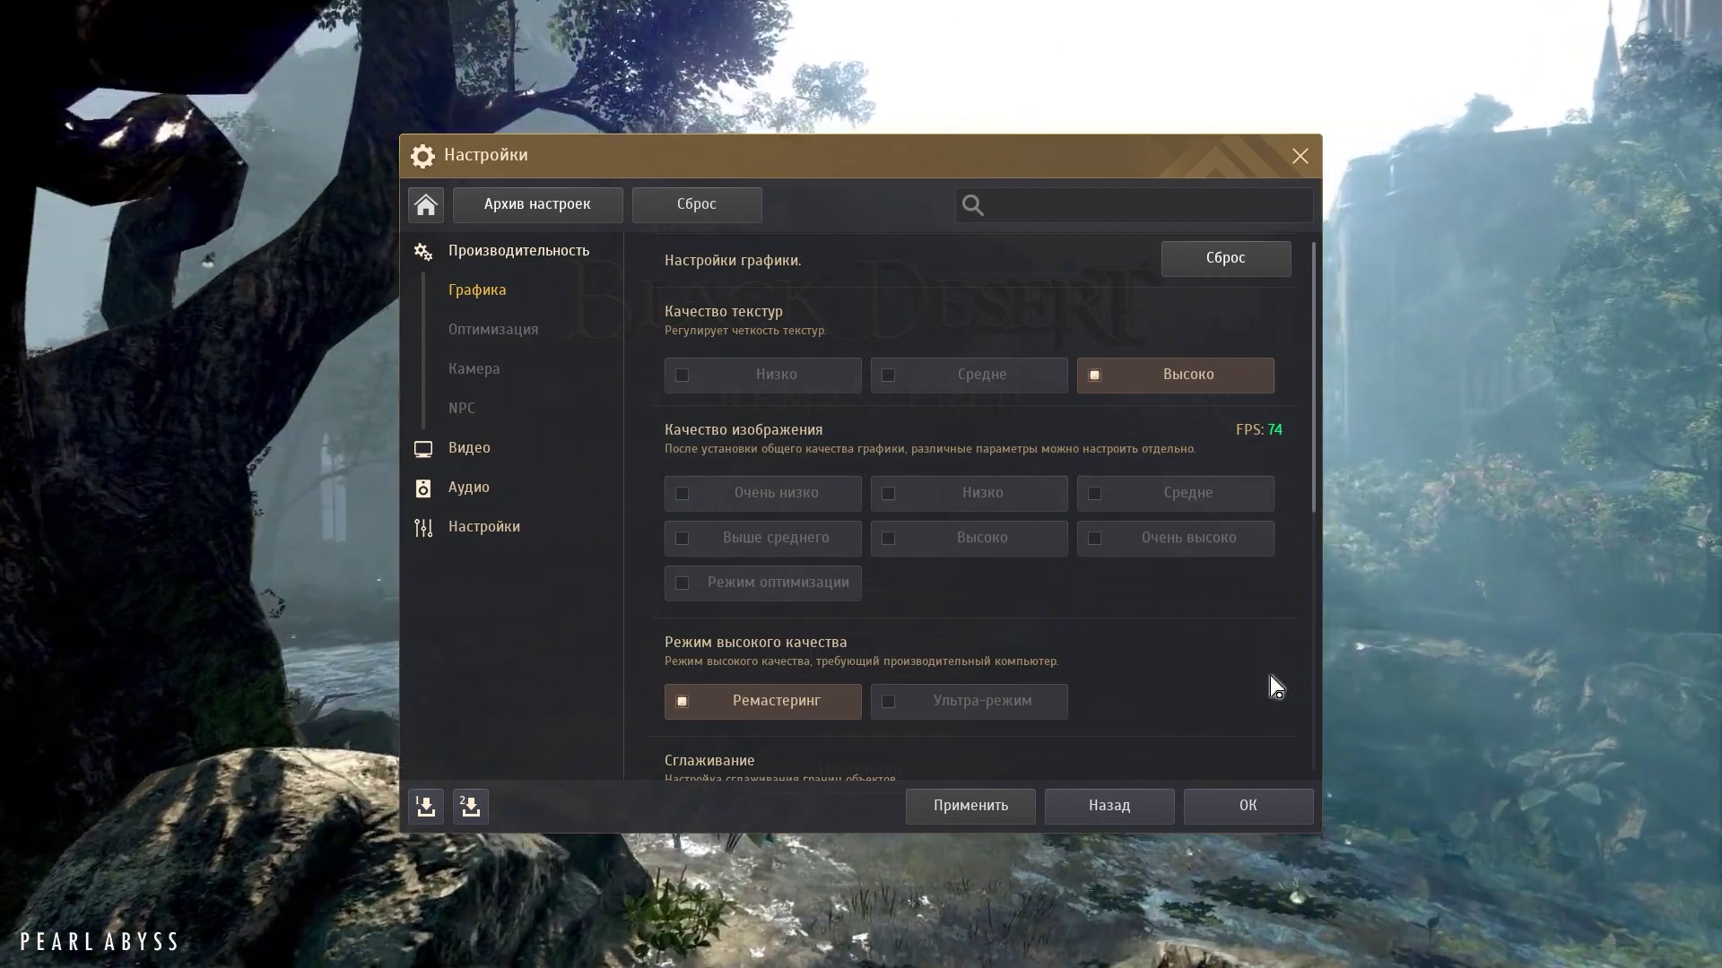
pyautogui.scroll(-5, 1264, 664)
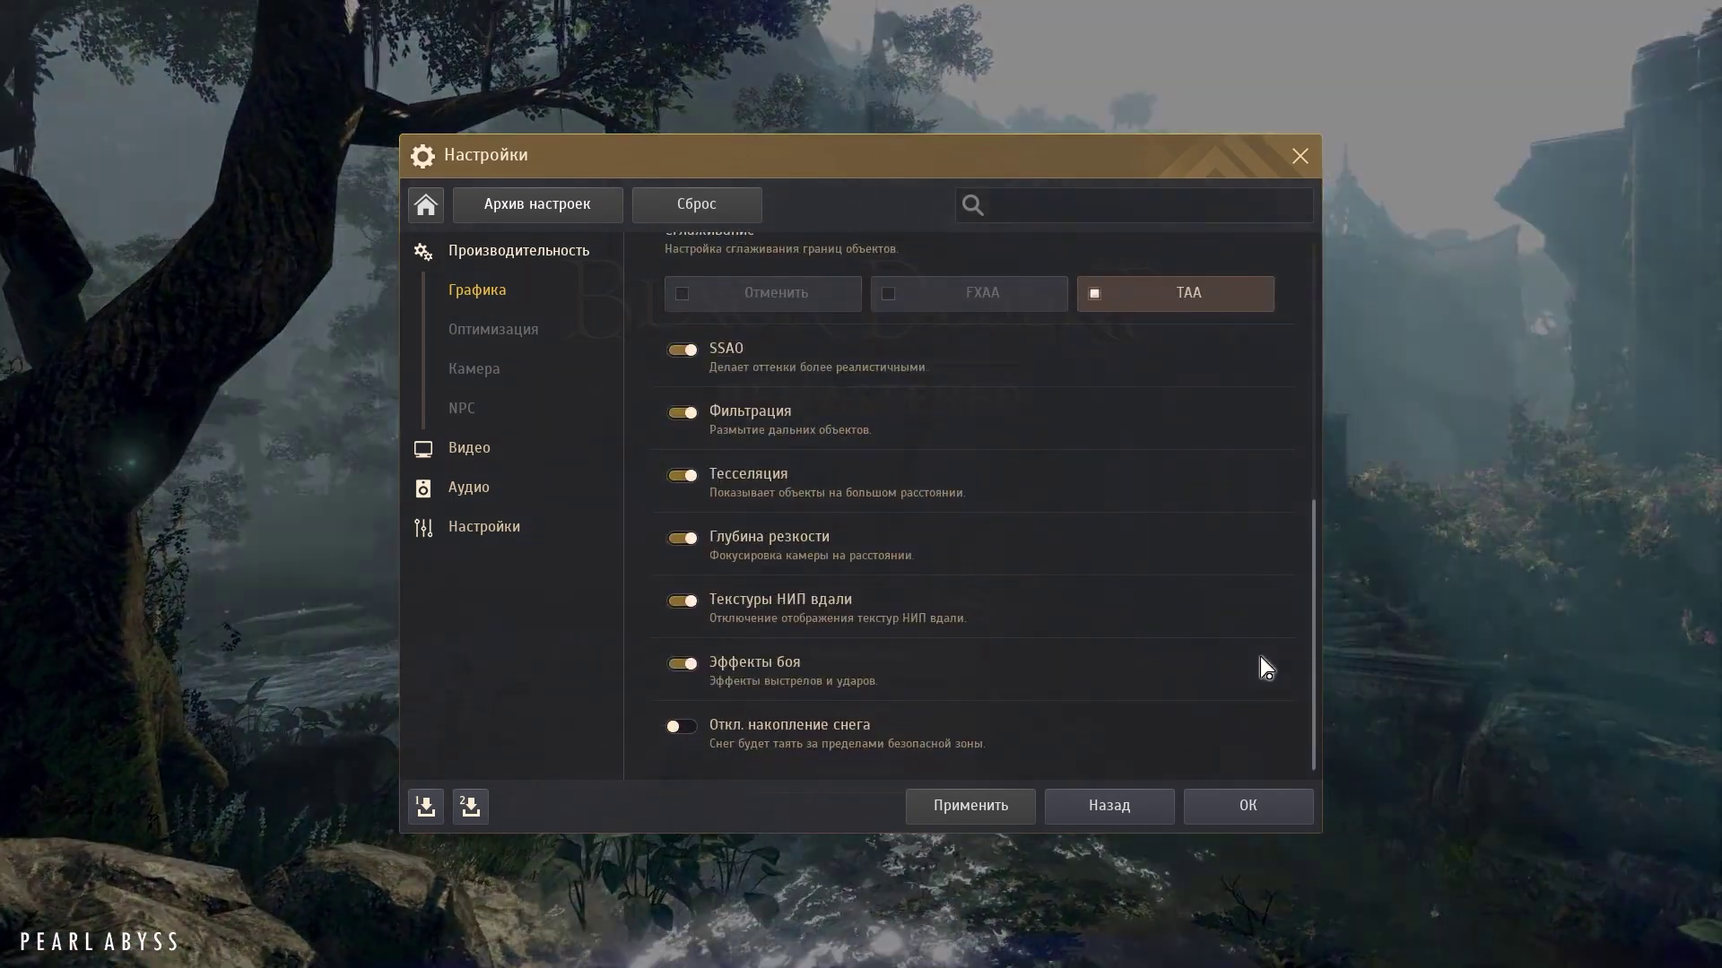
# Open the Окно page of the Видео settings and view the list of available resolutions without changing the selection.
pyautogui.click(469, 448)
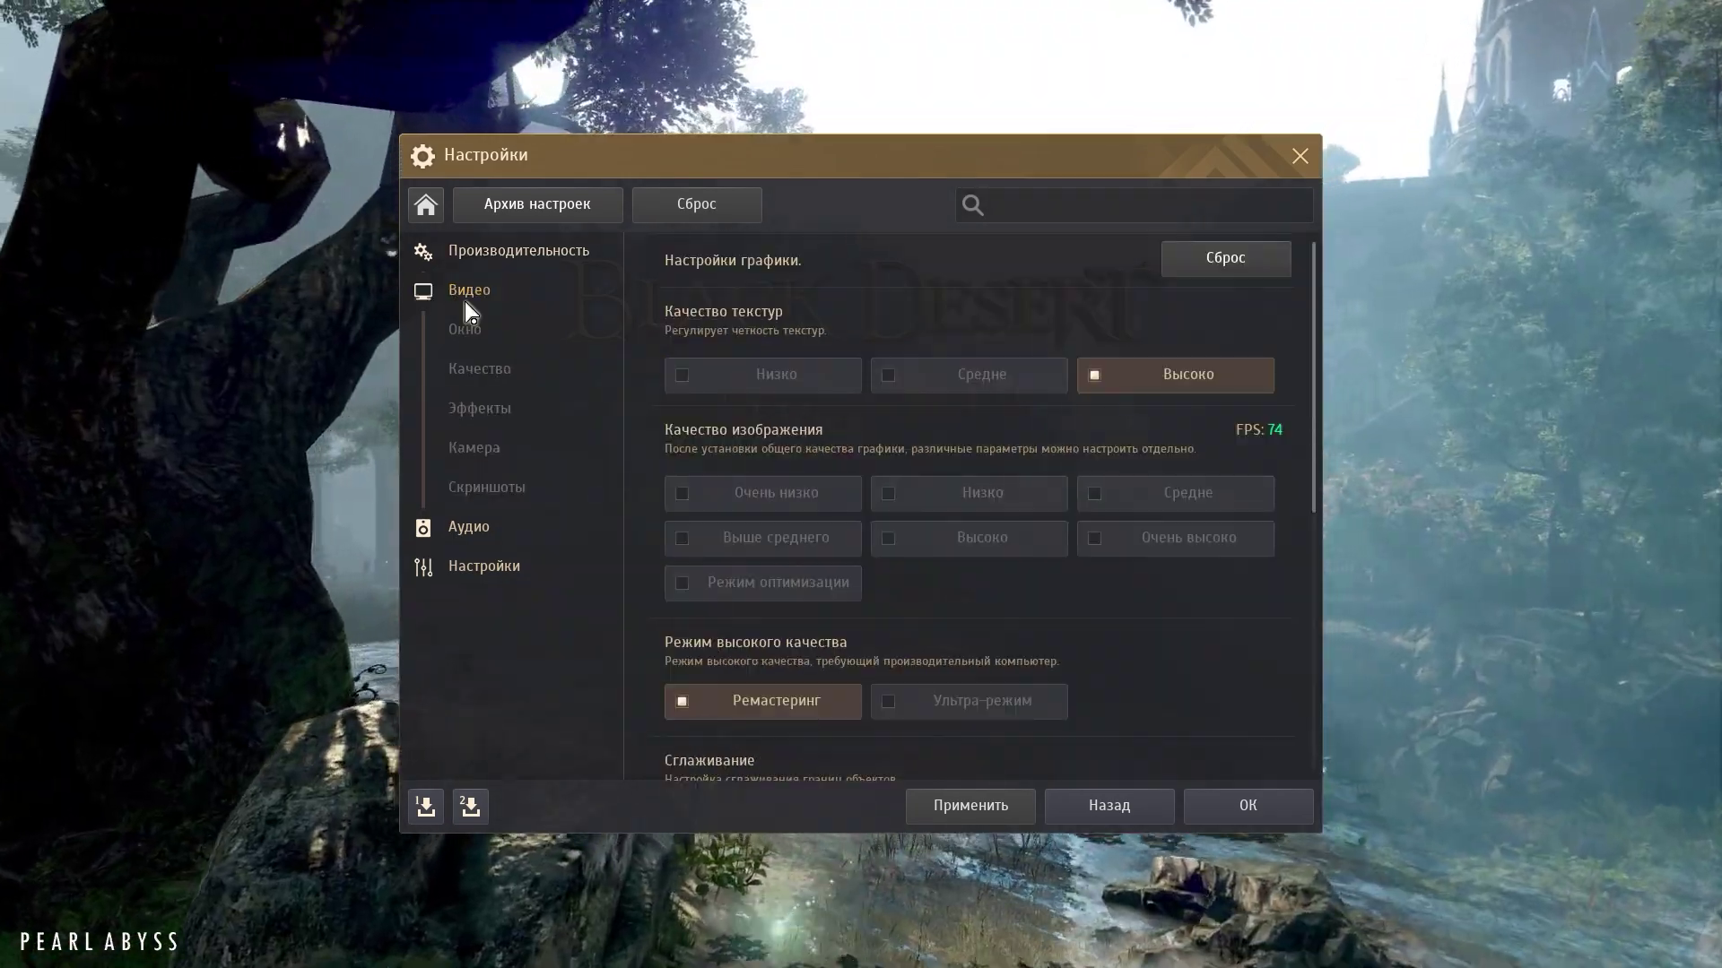
pyautogui.click(471, 332)
pyautogui.click(1074, 503)
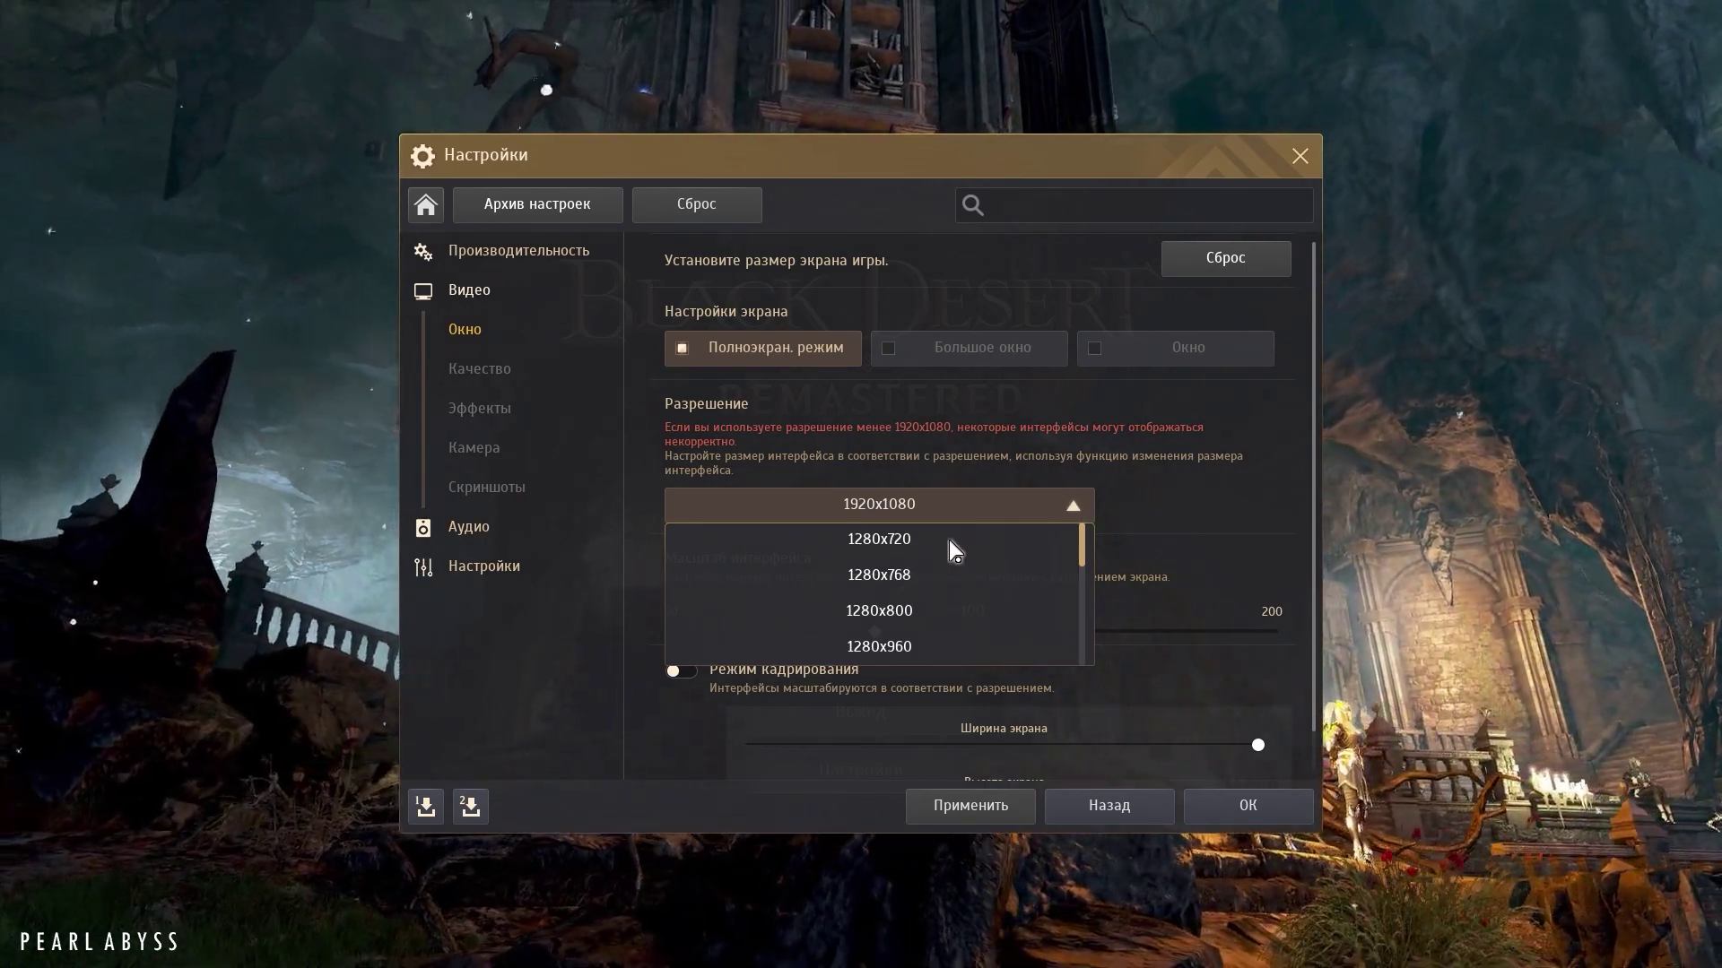
pyautogui.click(1202, 468)
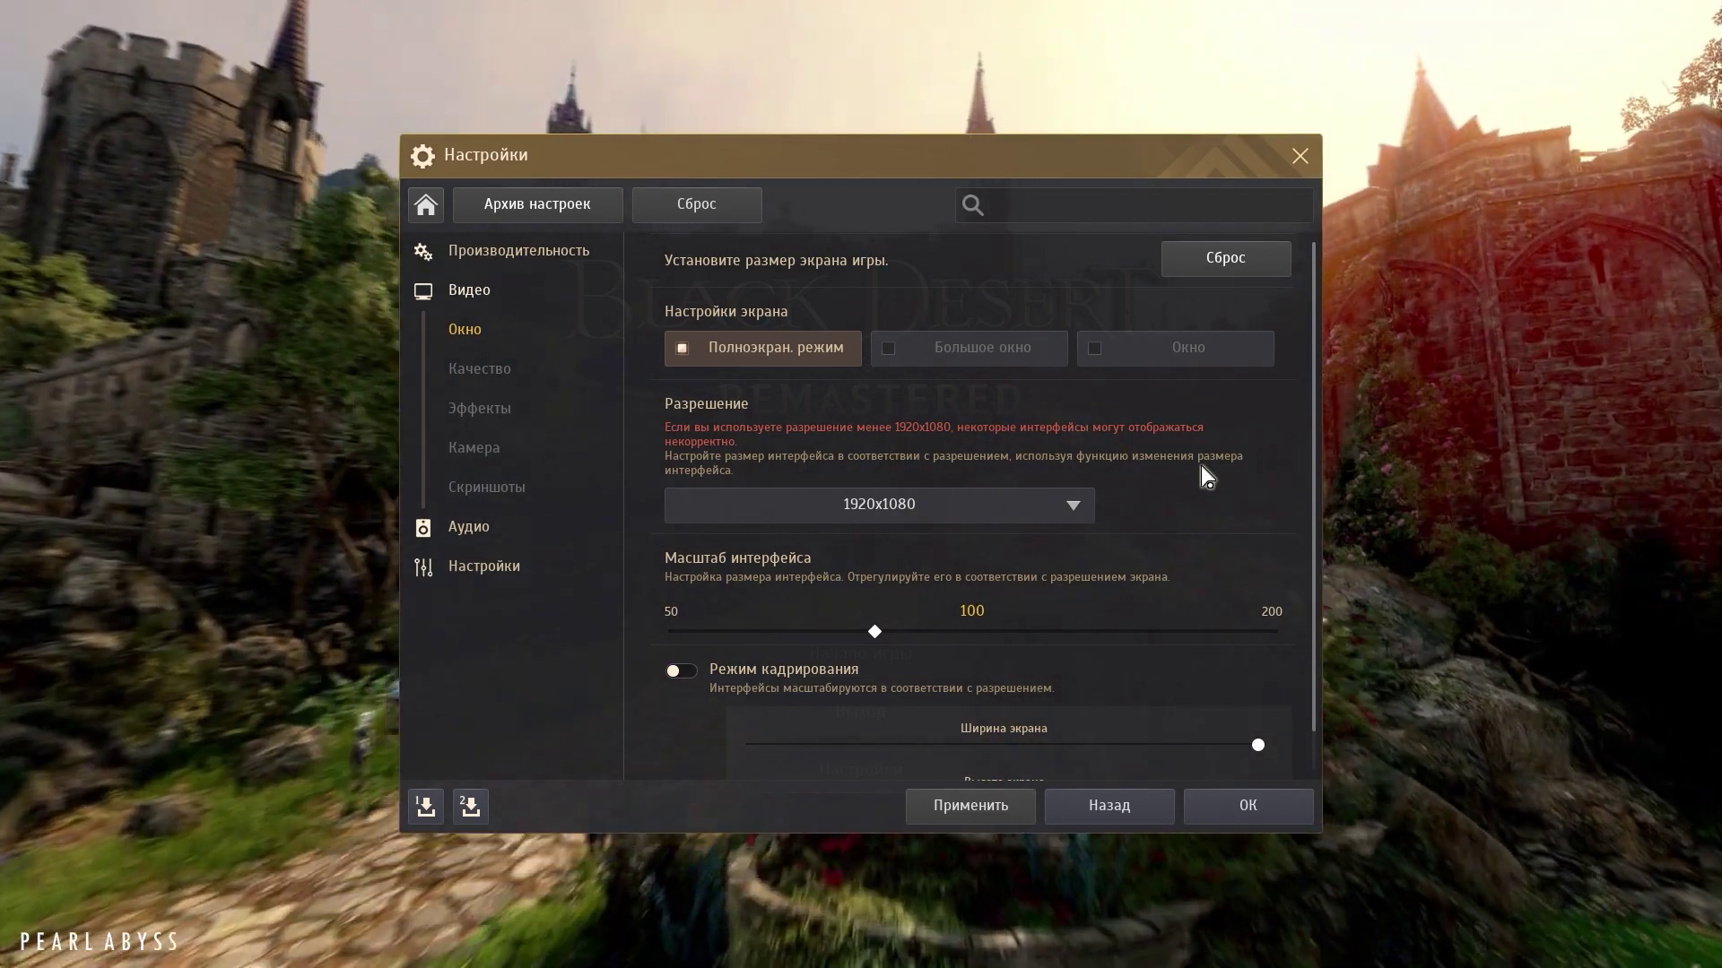
# Return to the Графика page under Производительность and set Качество текстур to Средне.
pyautogui.click(519, 250)
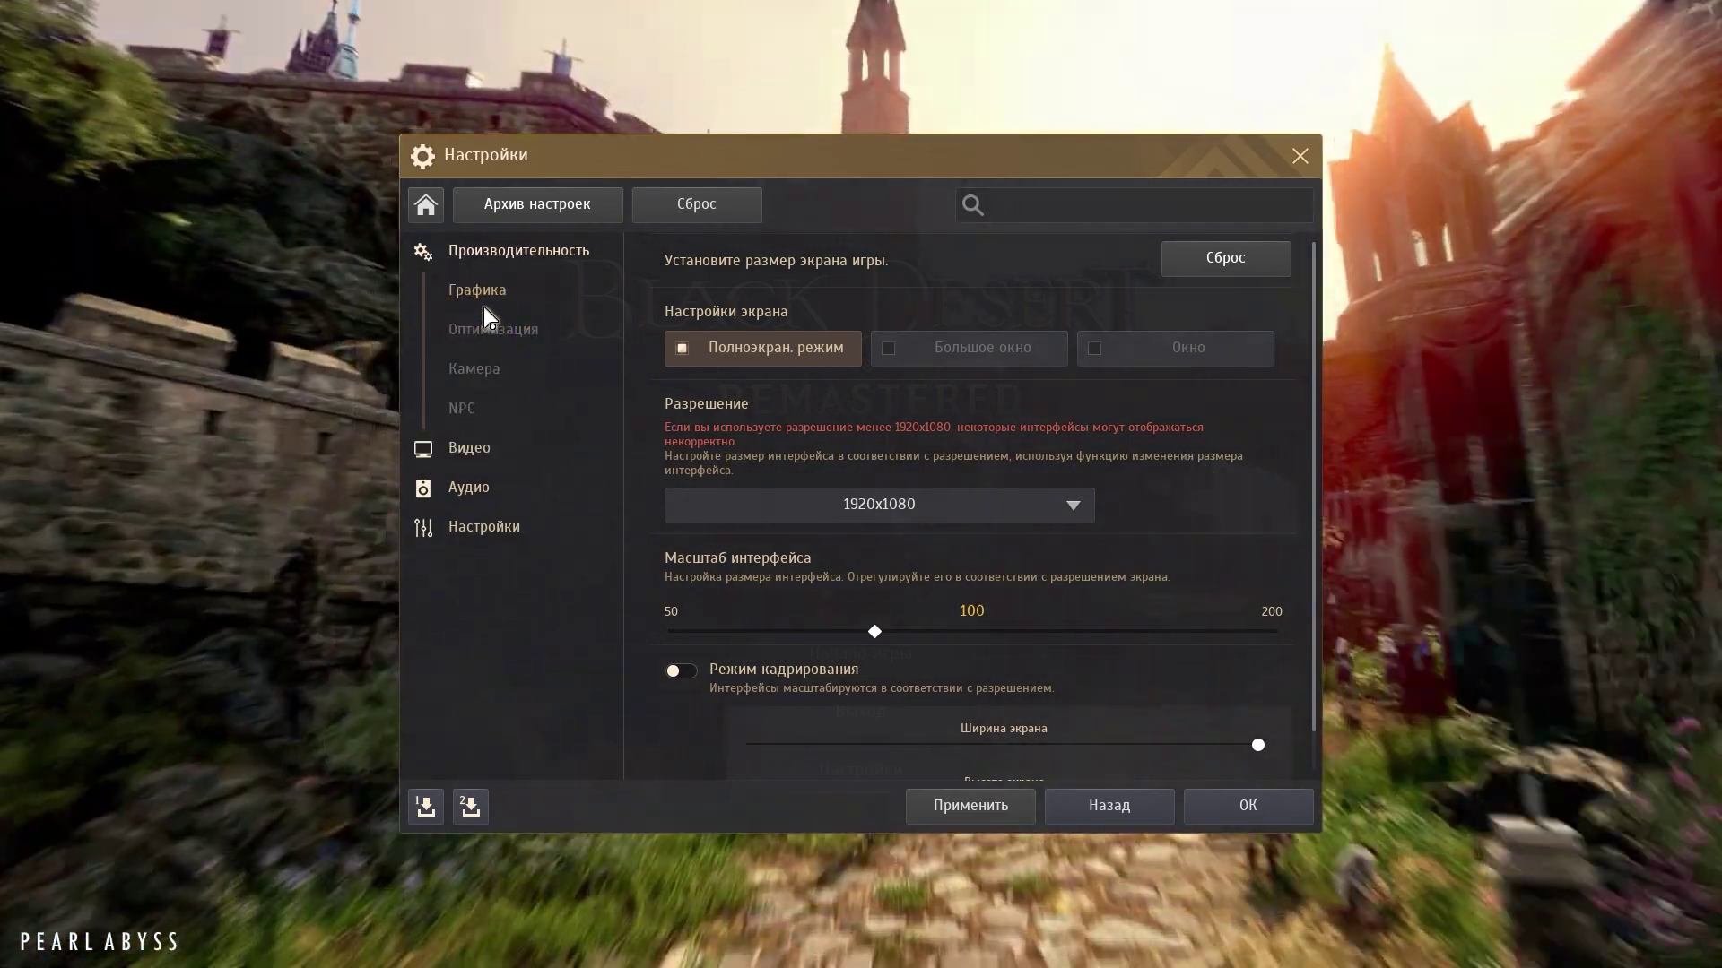
pyautogui.click(477, 290)
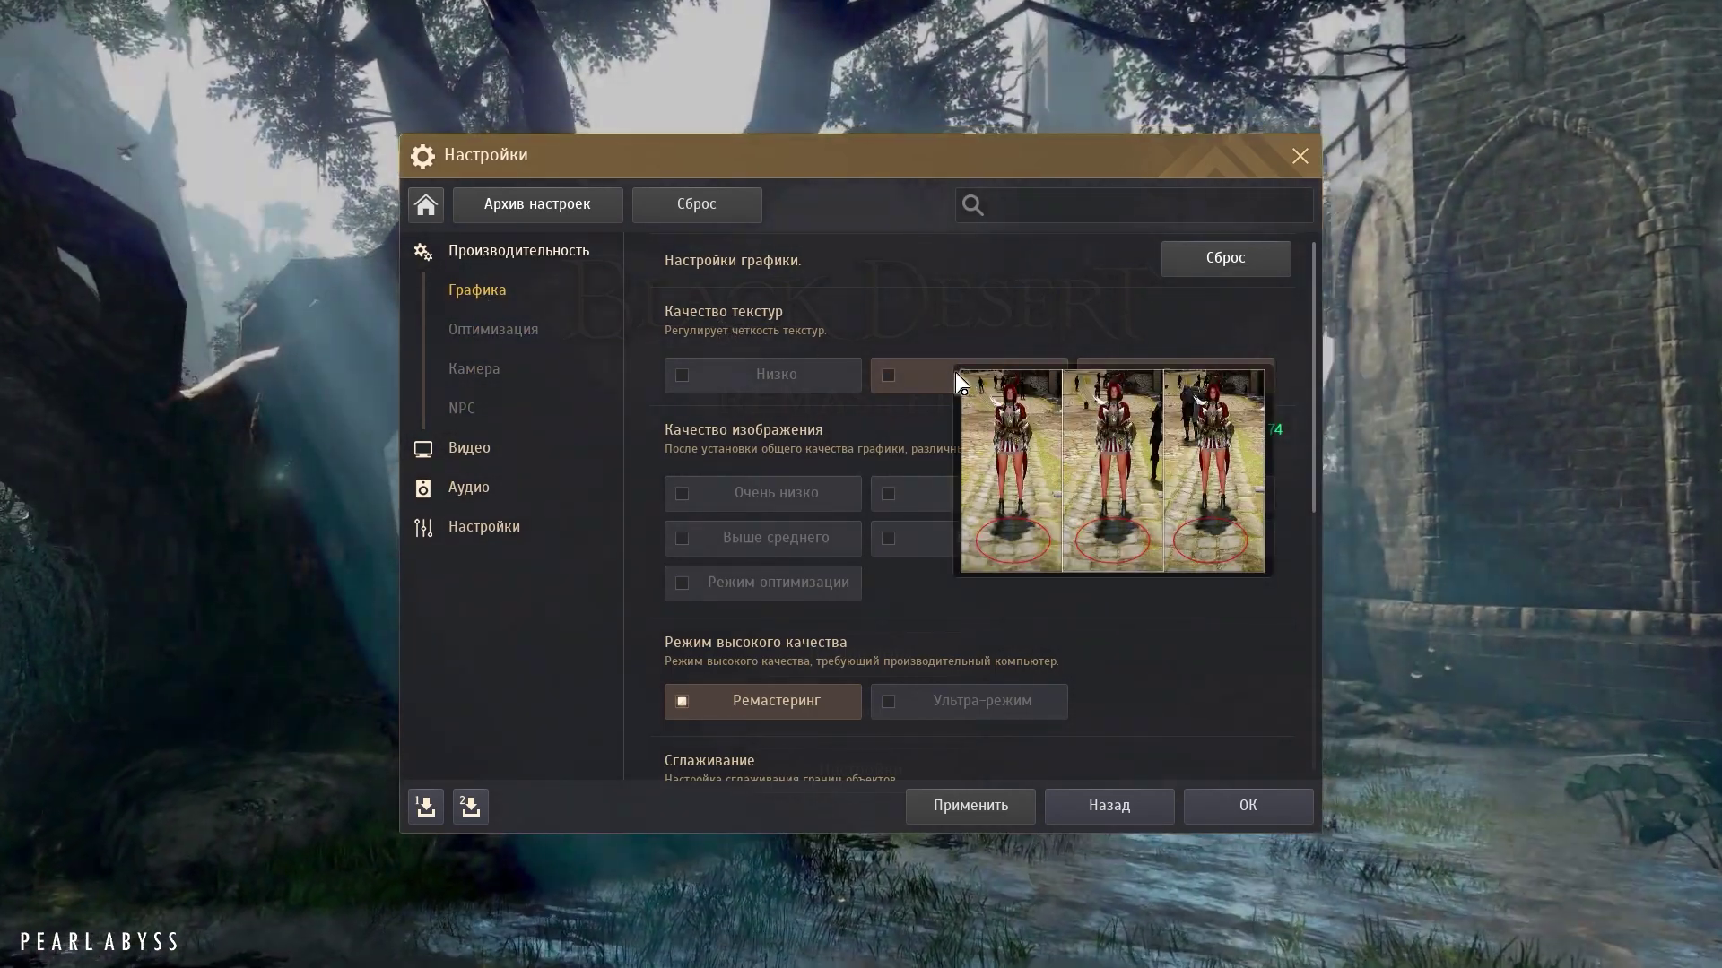
pyautogui.click(965, 373)
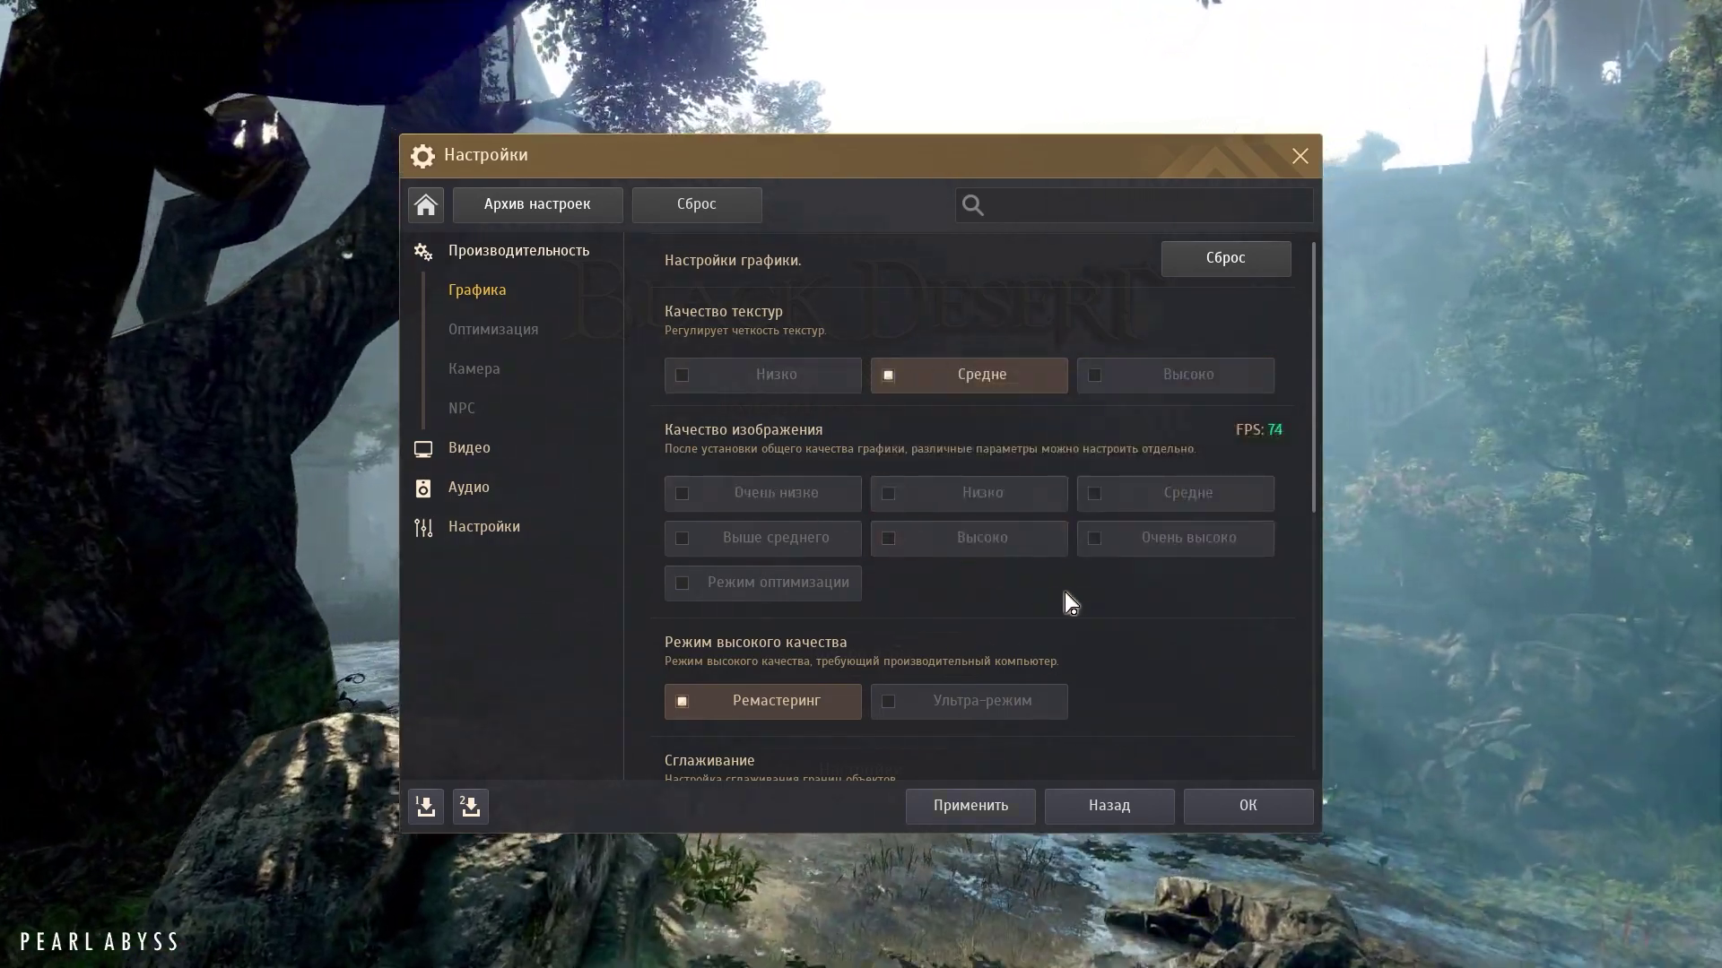
# Set Качество изображения to Высоко in the graphics settings, trying Выше среднего first.
pyautogui.click(717, 537)
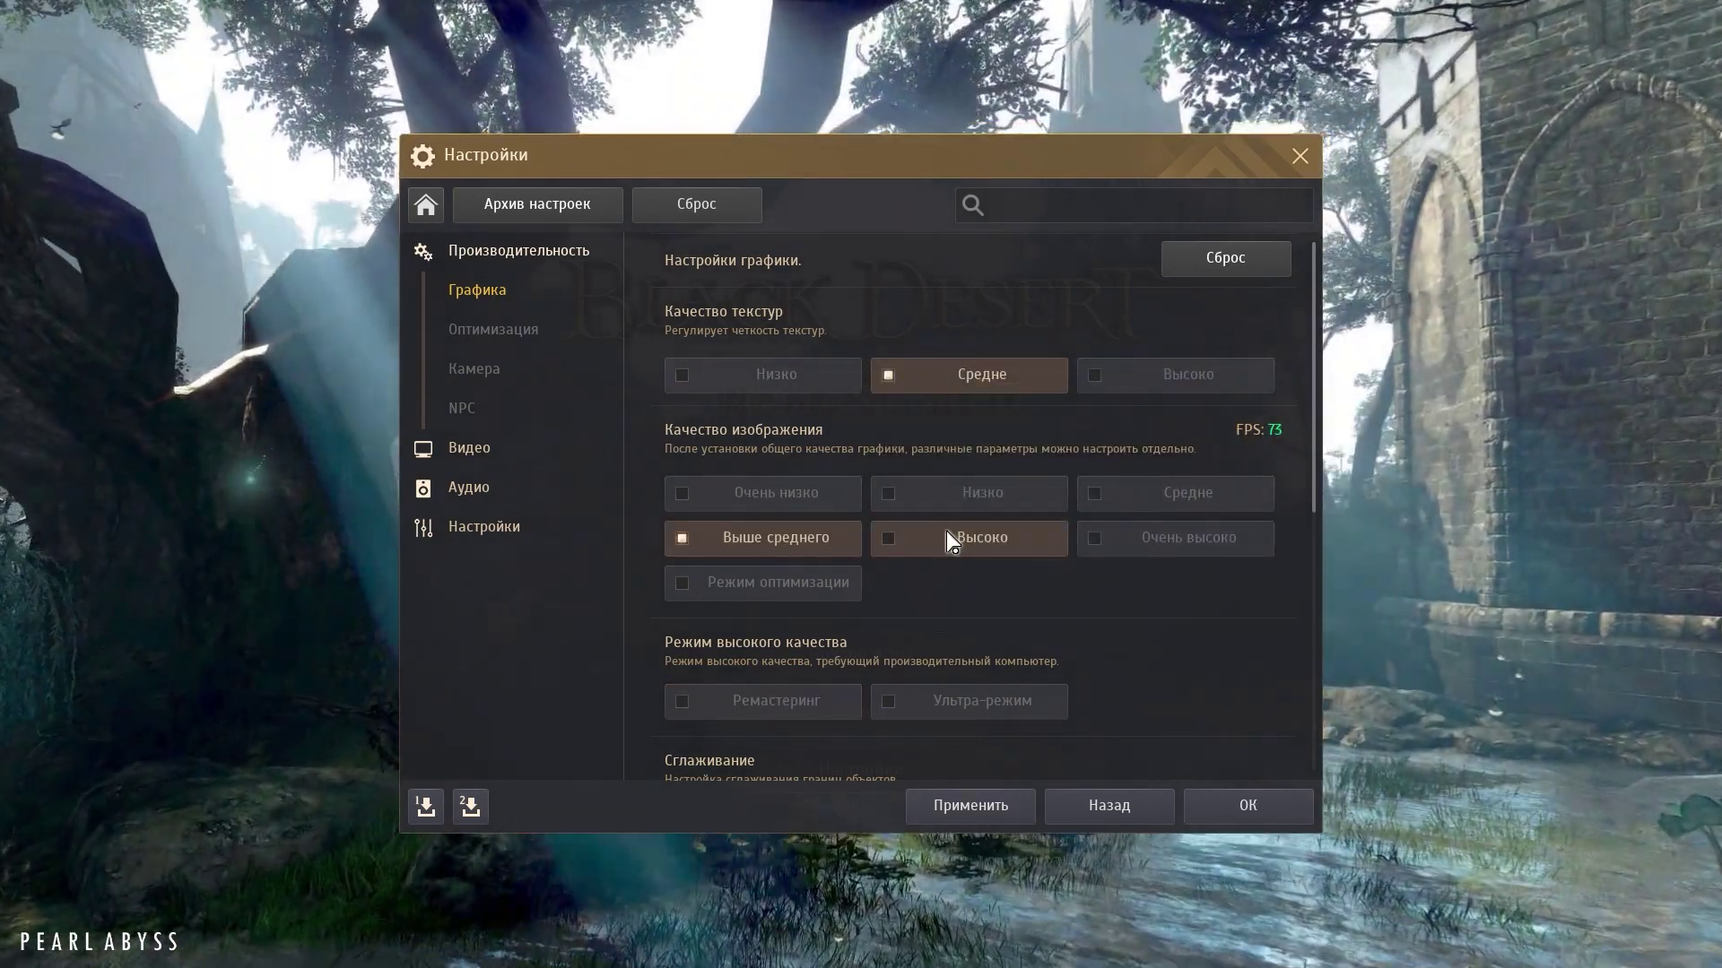
pyautogui.click(946, 531)
# Set Сглаживание to Отменить and turn off SSAO on the Графика page.
pyautogui.scroll(-5, 1132, 507)
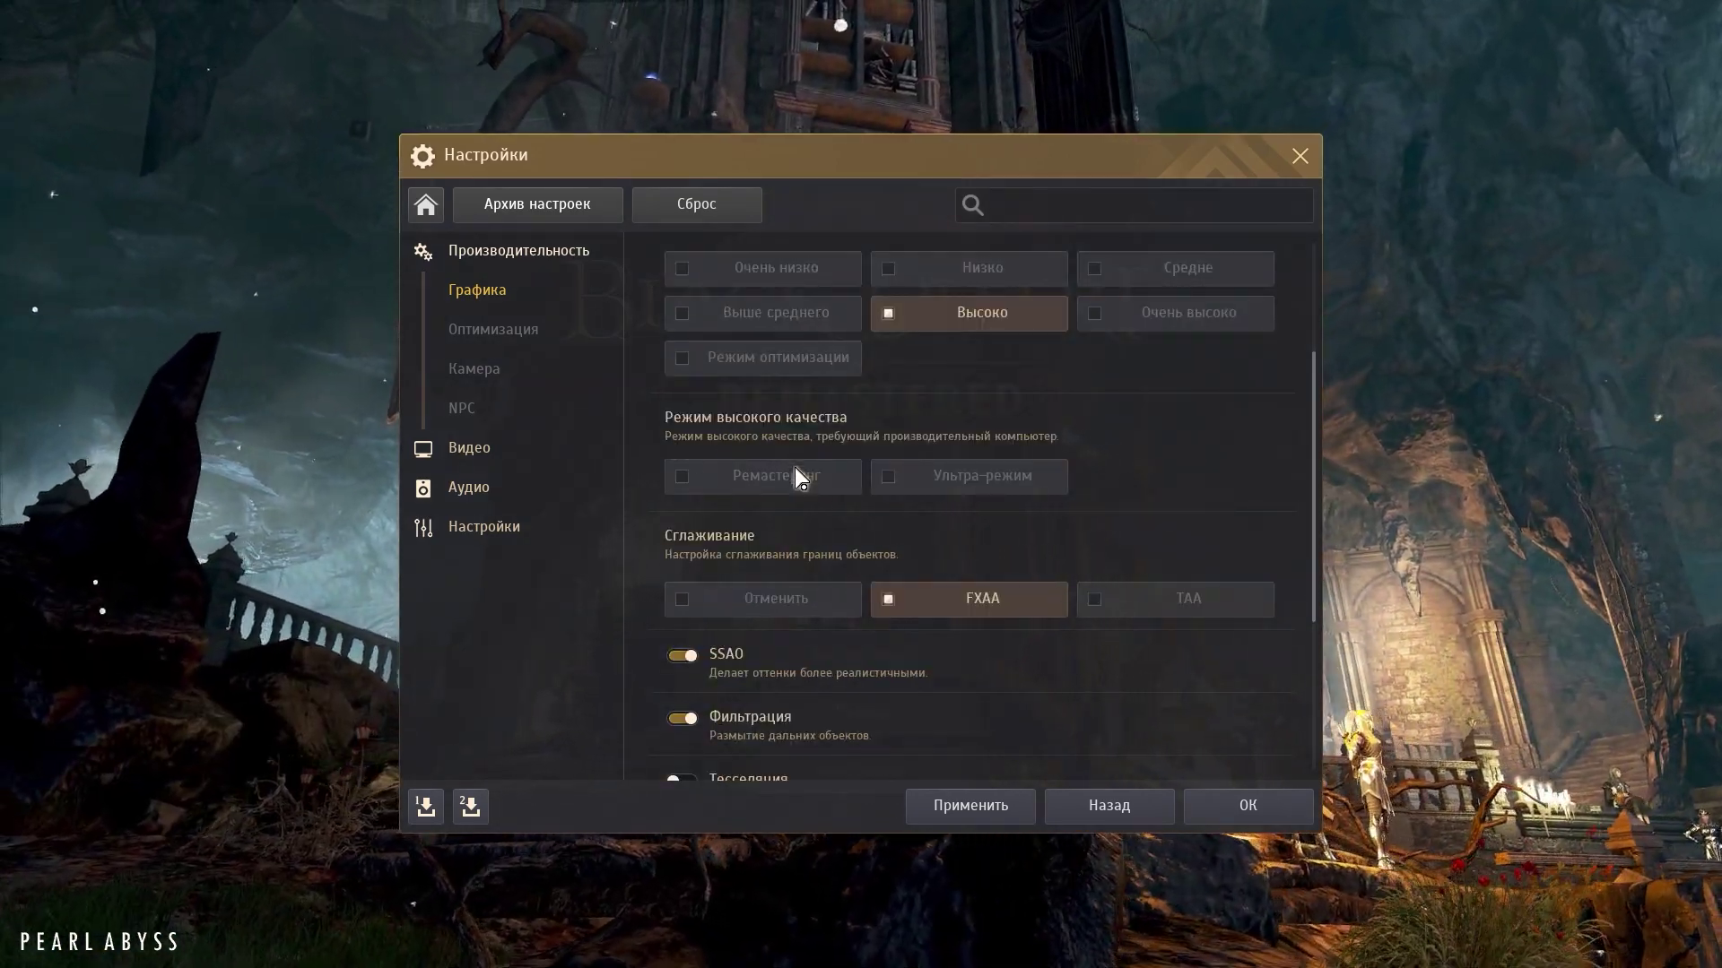
pyautogui.scroll(-3, 959, 519)
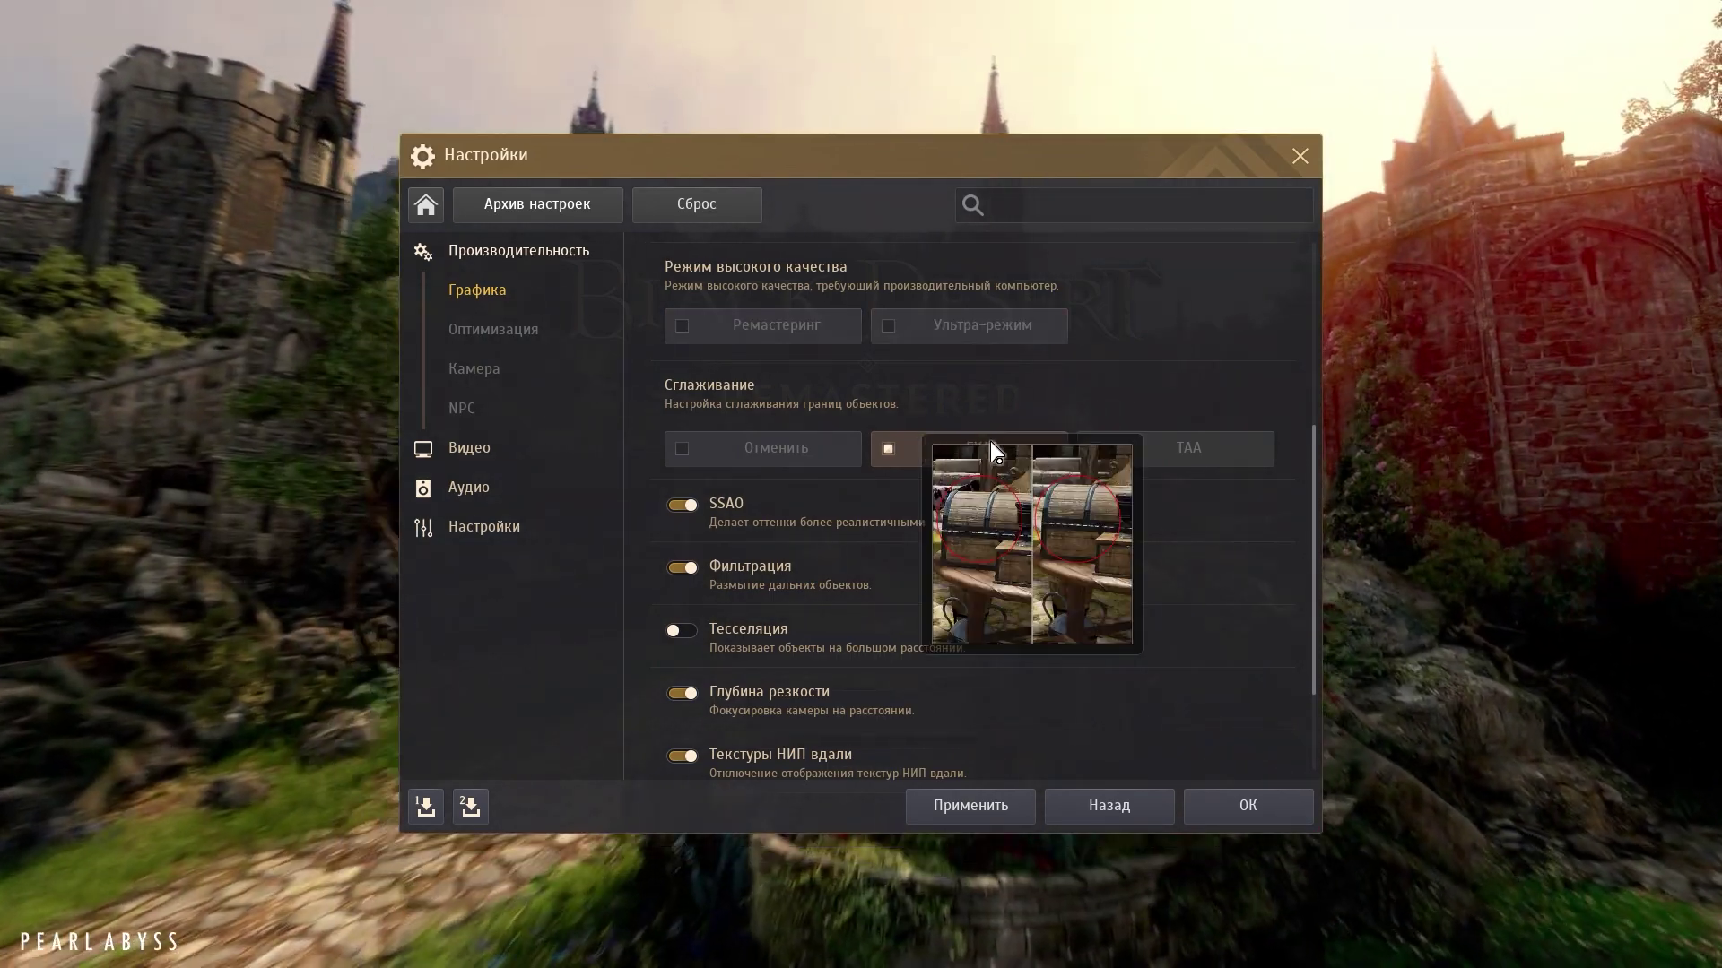
pyautogui.scroll(-2, 986, 439)
pyautogui.click(735, 380)
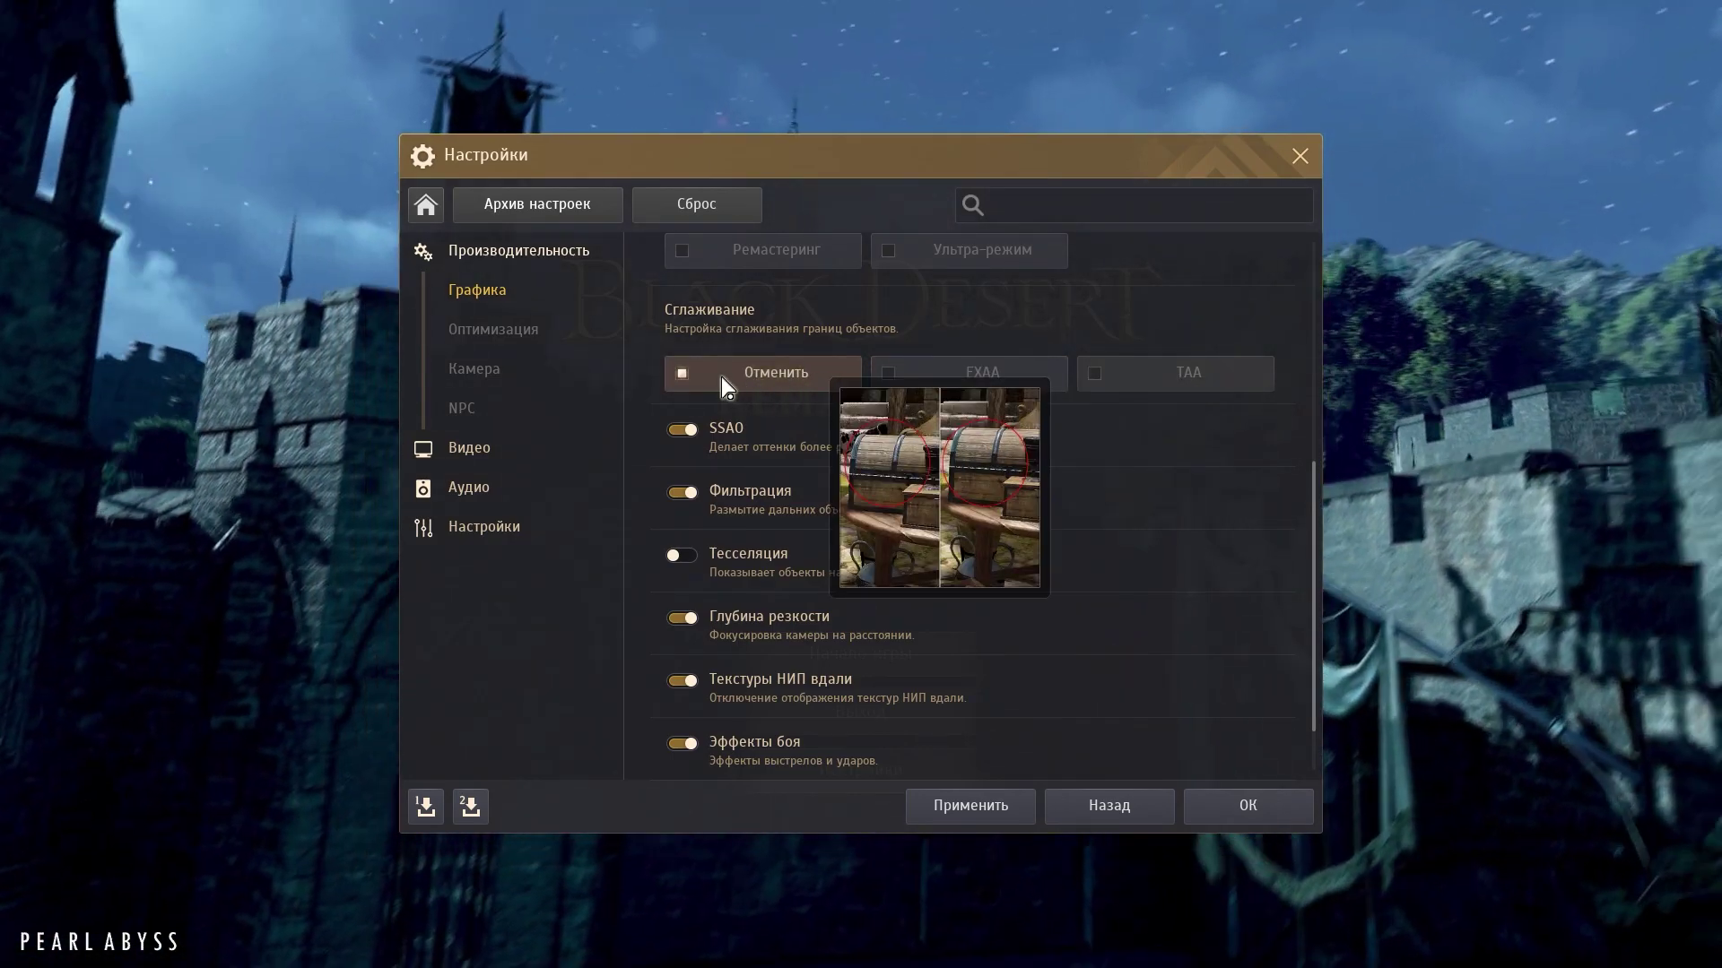
pyautogui.scroll(-2, 722, 376)
pyautogui.click(752, 371)
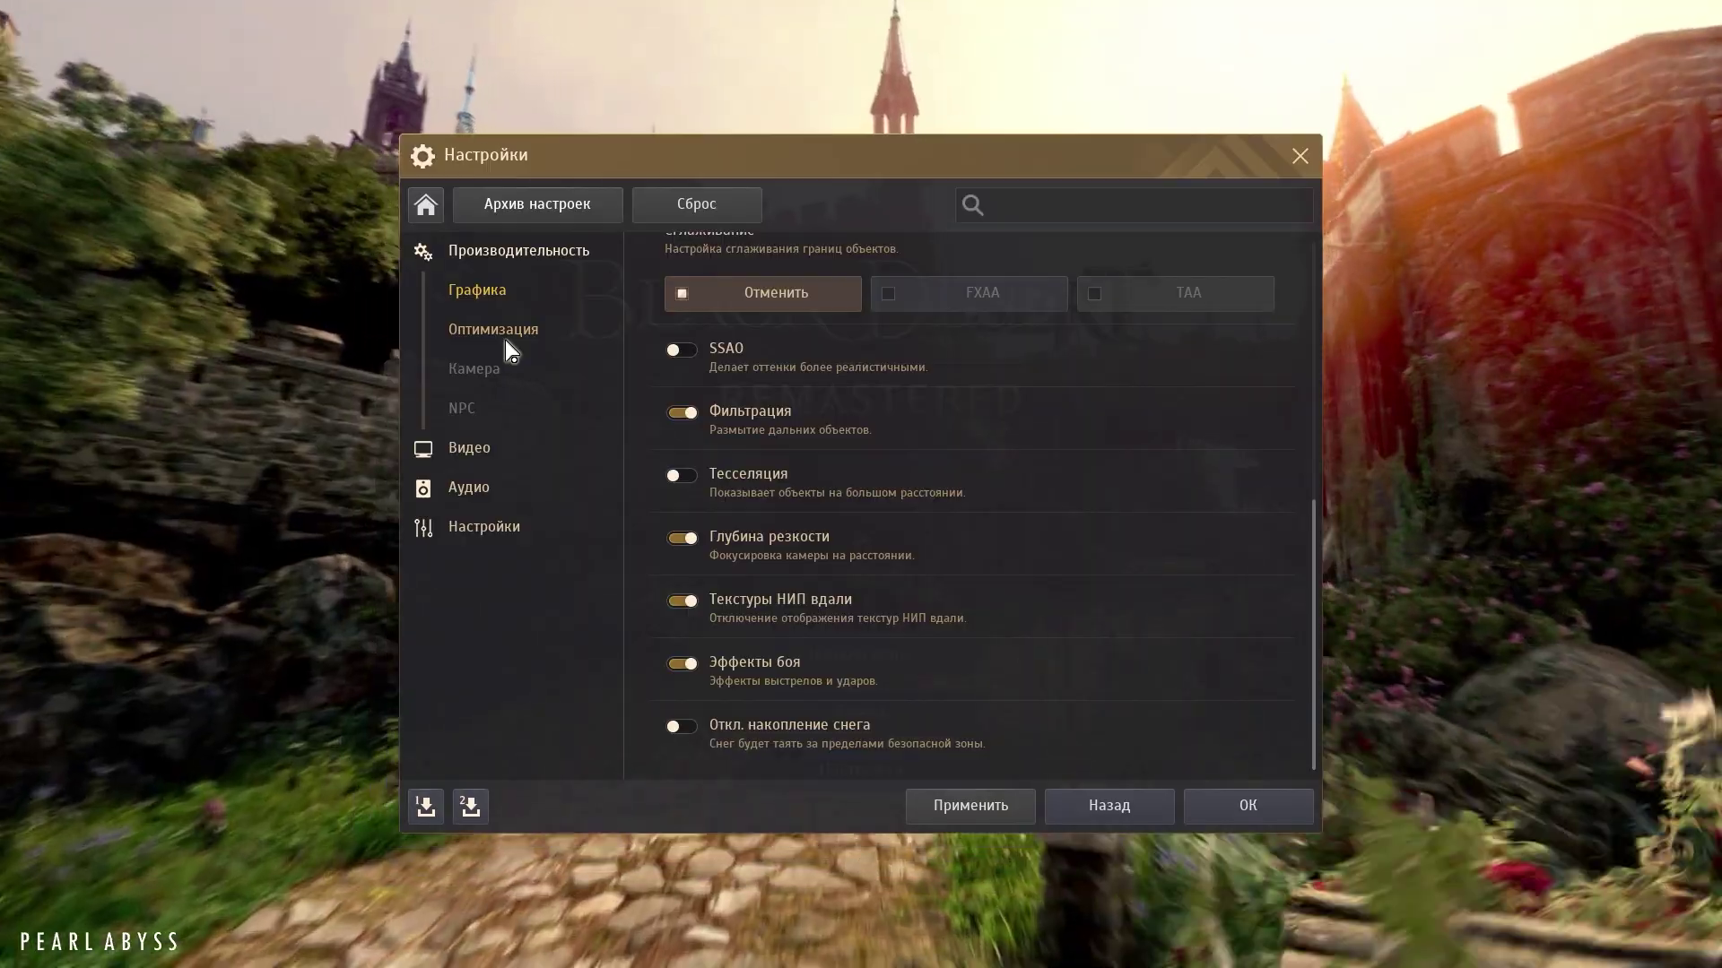
# On the Оптимизация page, turn off Автомат. оптимизация кадров and set its frame slider to 60.
pyautogui.click(498, 334)
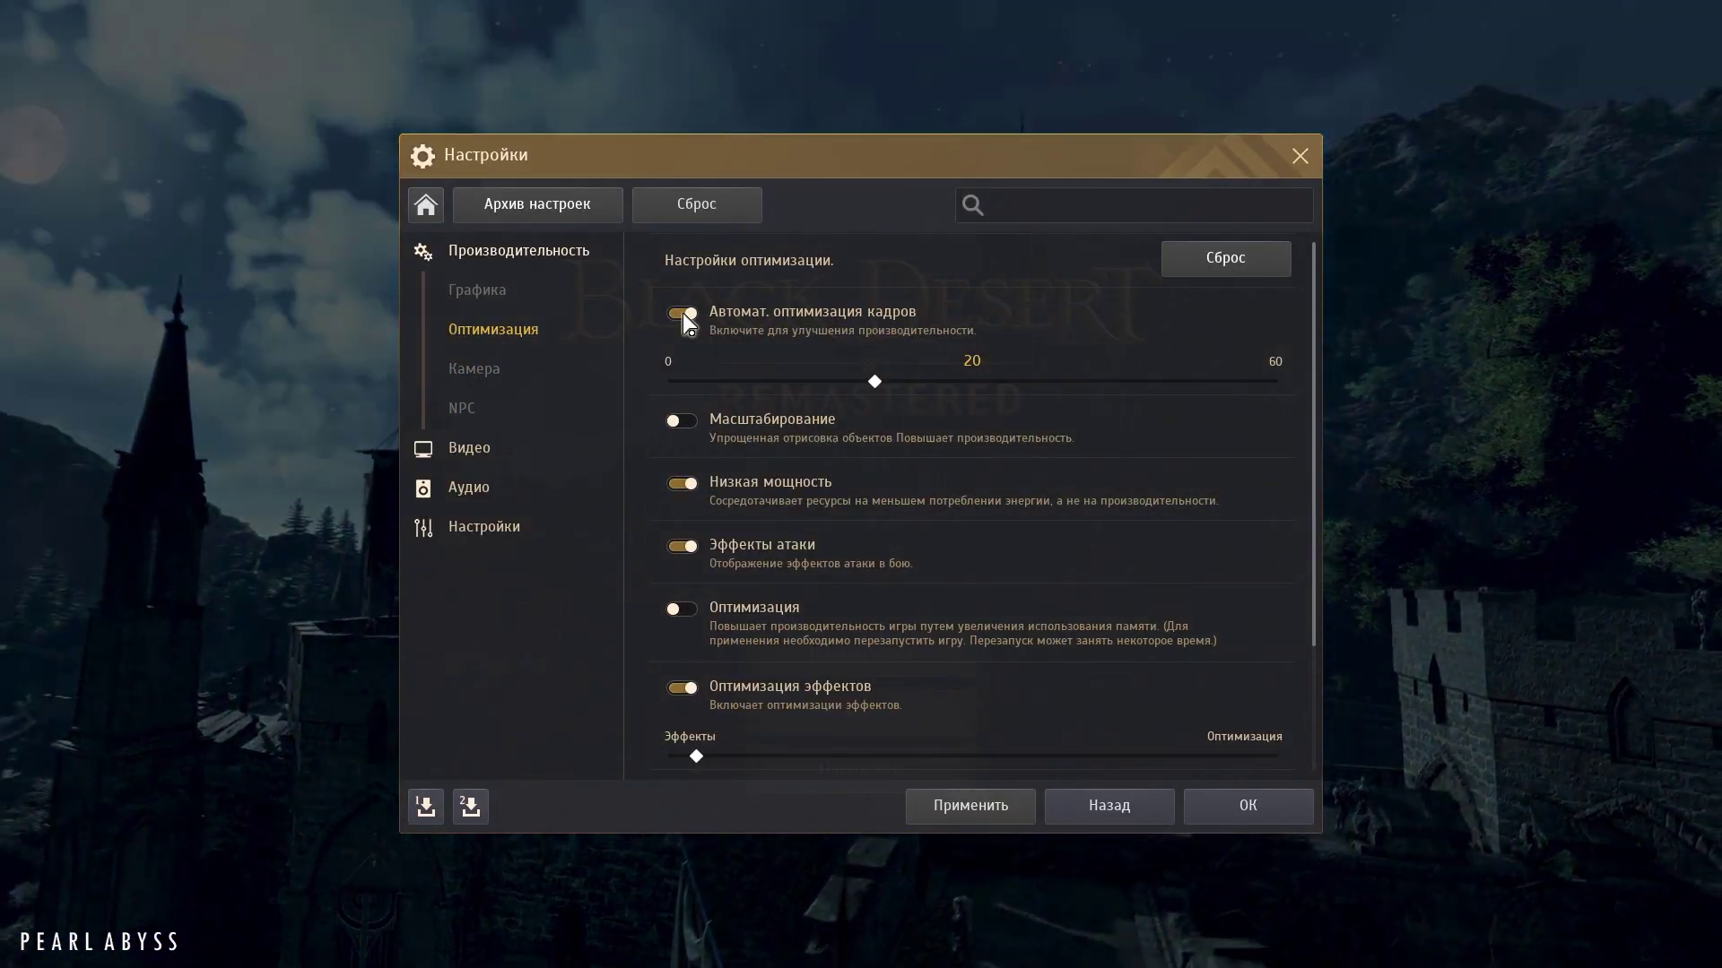
pyautogui.click(681, 313)
pyautogui.moveTo(890, 379); pyautogui.dragTo(1511, 400)
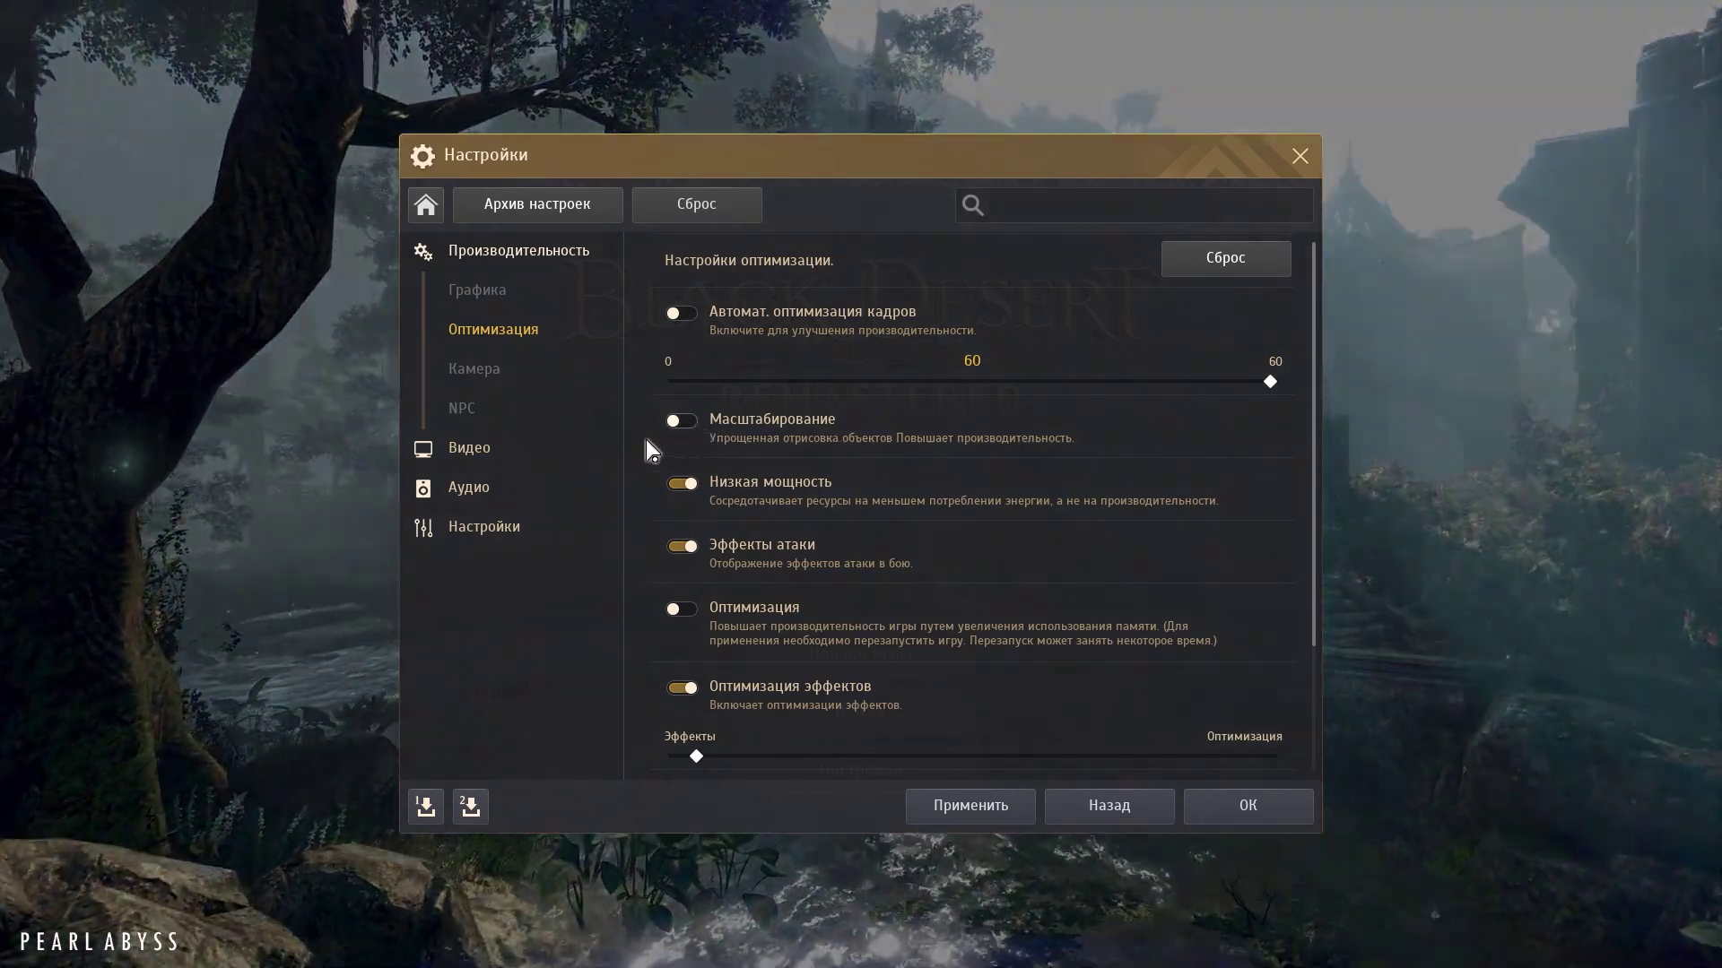
pyautogui.click(698, 426)
pyautogui.click(697, 426)
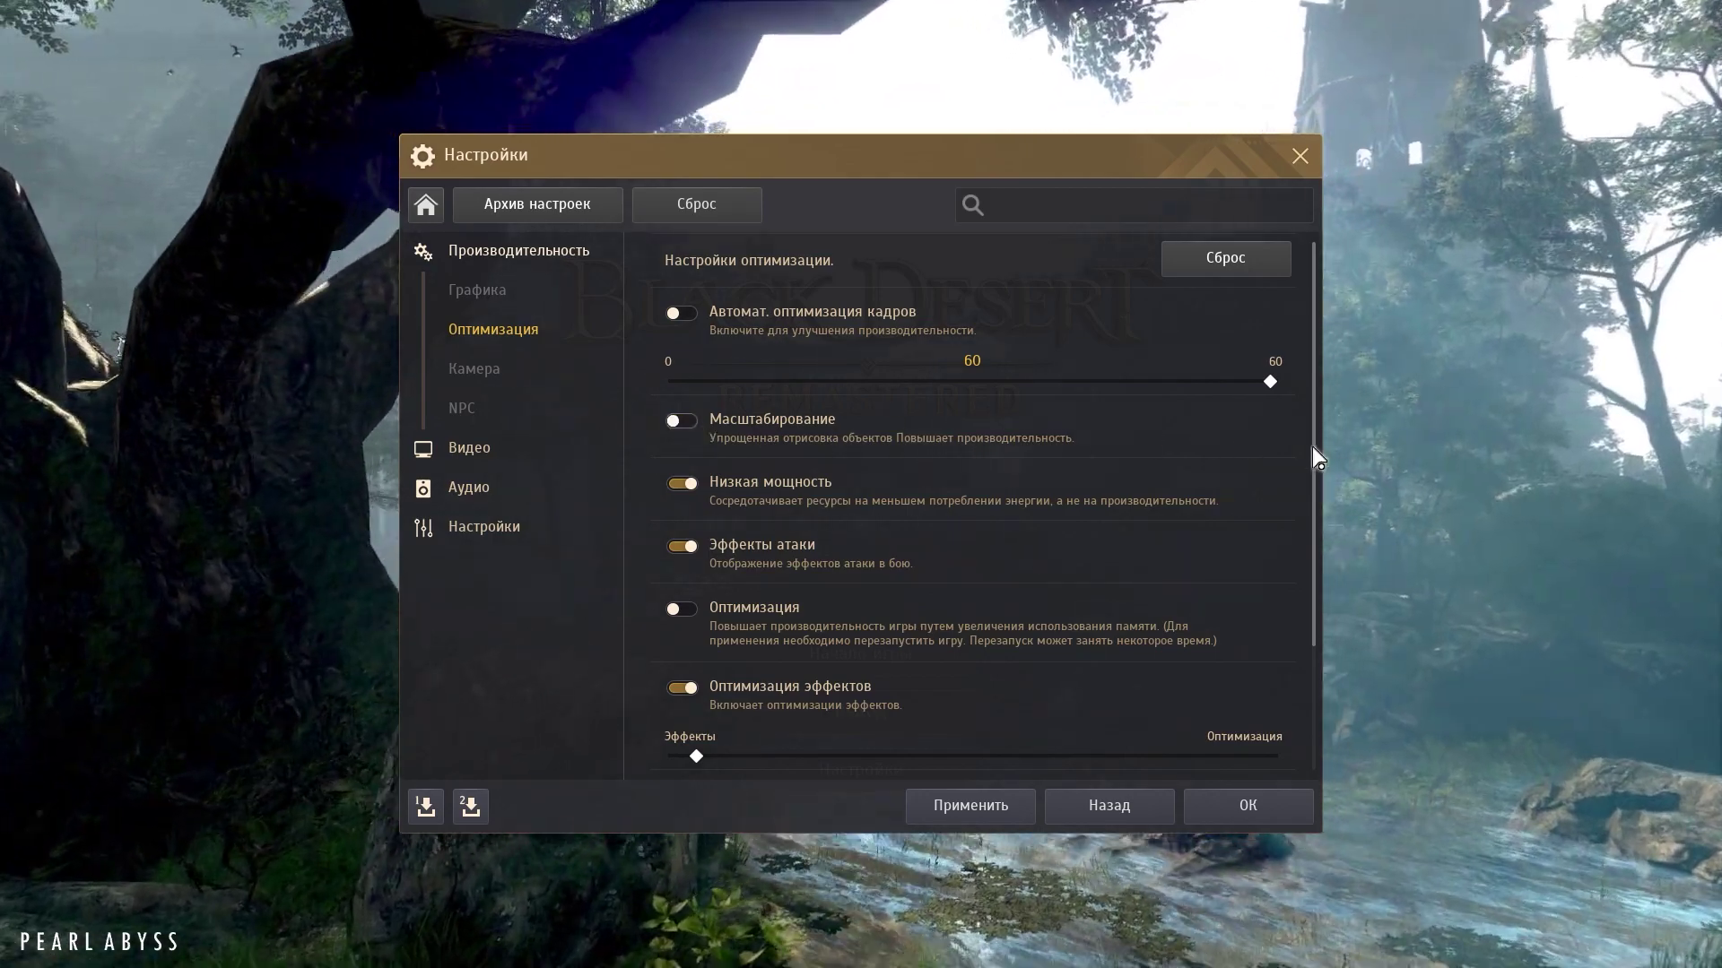